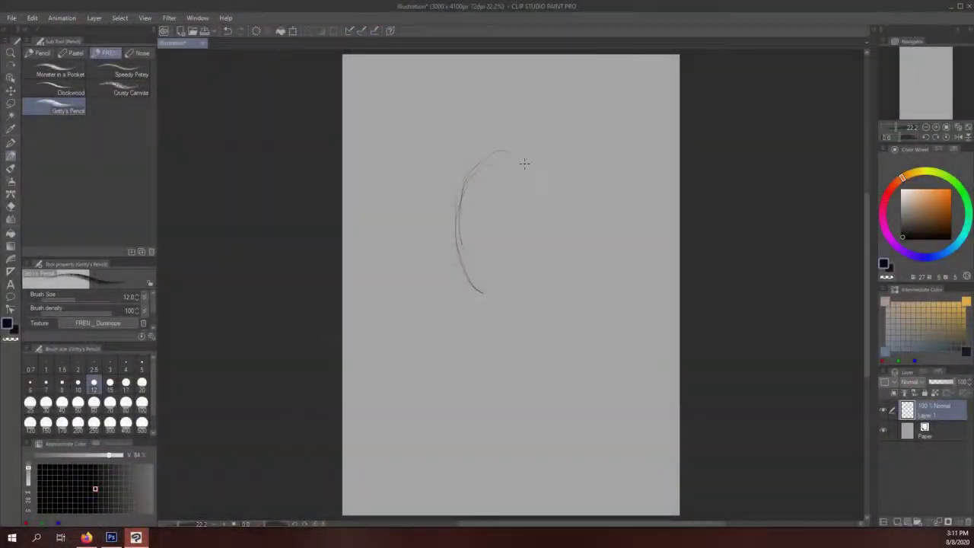
Sketch a rough oval for the head with Gritty's Pencil on Layer 1
{"action": "left_click_drag", "start_coordinate": [522, 158], "coordinate": [575, 302]}
Rework the head oval and rough in the shoulder lines
{"action": "left_click_drag", "start_coordinate": [461, 220], "coordinate": [563, 323]}
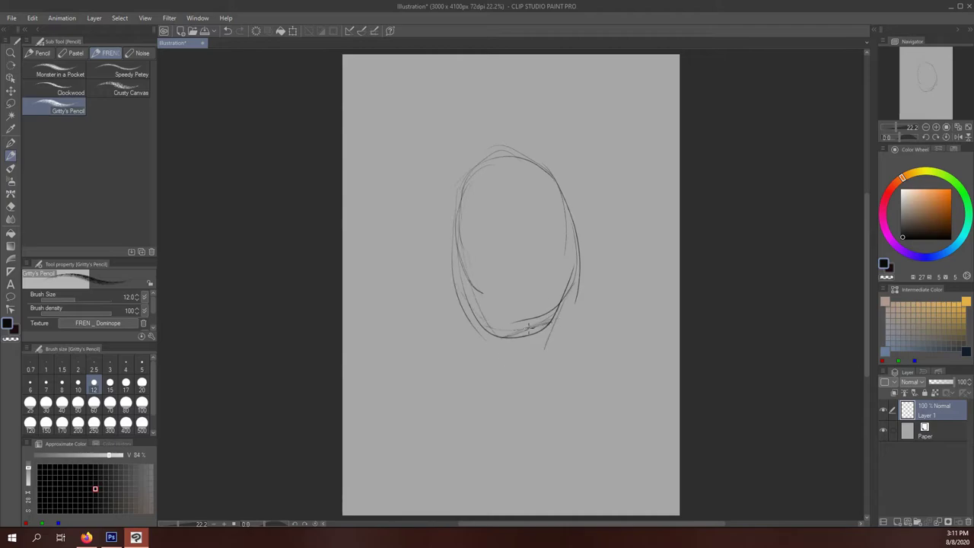
{"action": "left_click_drag", "start_coordinate": [580, 225], "coordinate": [552, 324]}
{"action": "left_click_drag", "start_coordinate": [453, 253], "coordinate": [346, 282]}
{"action": "left_click_drag", "start_coordinate": [559, 205], "coordinate": [662, 261]}
Sketch the body lines below the head and mark the brow line
{"action": "left_click_drag", "start_coordinate": [448, 306], "coordinate": [494, 411]}
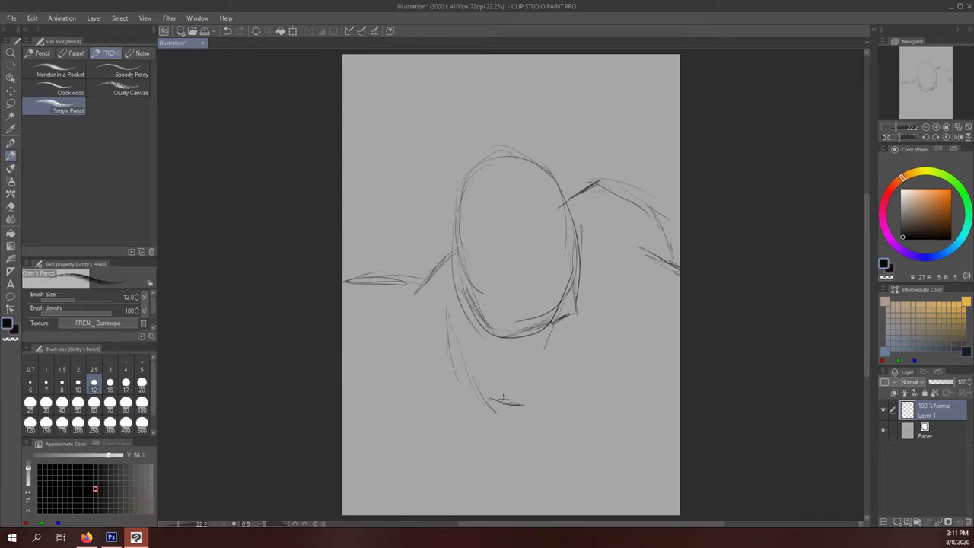
{"action": "left_click_drag", "start_coordinate": [568, 341], "coordinate": [544, 387]}
{"action": "left_click_drag", "start_coordinate": [491, 397], "coordinate": [542, 406]}
{"action": "left_click_drag", "start_coordinate": [479, 293], "coordinate": [518, 343]}
{"action": "left_click_drag", "start_coordinate": [456, 255], "coordinate": [487, 149]}
{"action": "left_click_drag", "start_coordinate": [560, 221], "coordinate": [454, 232]}
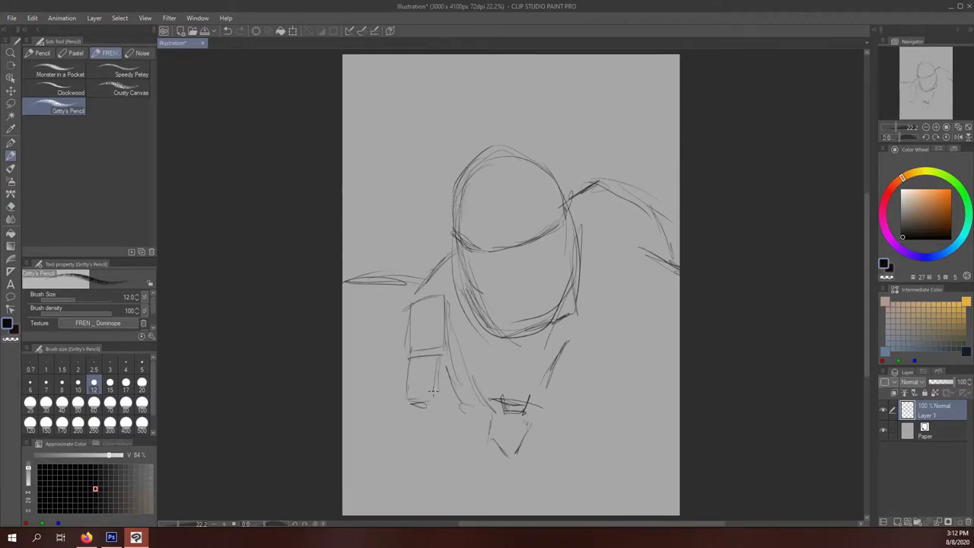
Sketch the left arm box, a rounded chest shape and a tall strap on the right
{"action": "left_click_drag", "start_coordinate": [436, 373], "coordinate": [437, 401]}
{"action": "mouse_move", "coordinate": [404, 280]}
{"action": "left_mouse_down"}
{"action": "mouse_move", "coordinate": [349, 373]}
{"action": "mouse_move", "coordinate": [411, 371]}
{"action": "mouse_move", "coordinate": [349, 441]}
{"action": "left_mouse_up"}
{"action": "left_click_drag", "start_coordinate": [359, 440], "coordinate": [445, 513]}
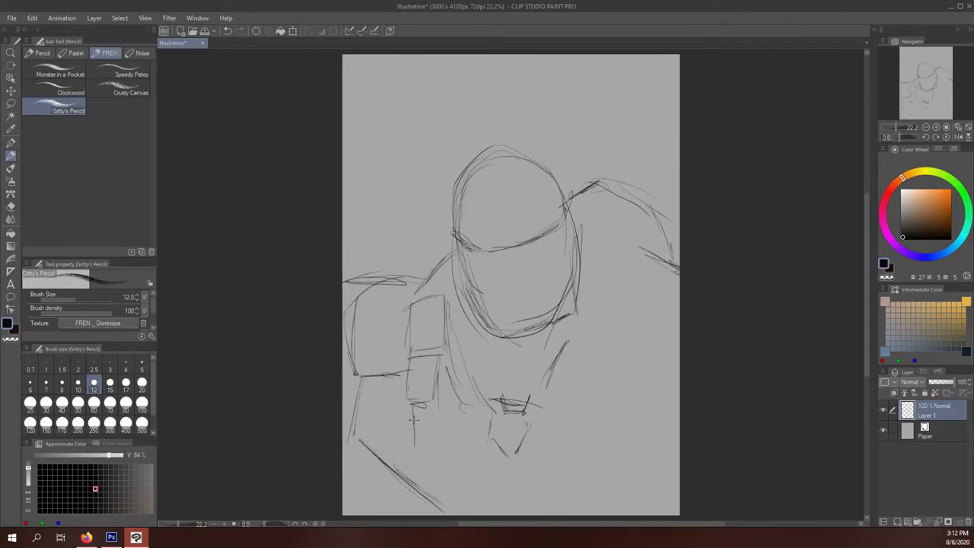
{"action": "left_click_drag", "start_coordinate": [455, 439], "coordinate": [462, 495]}
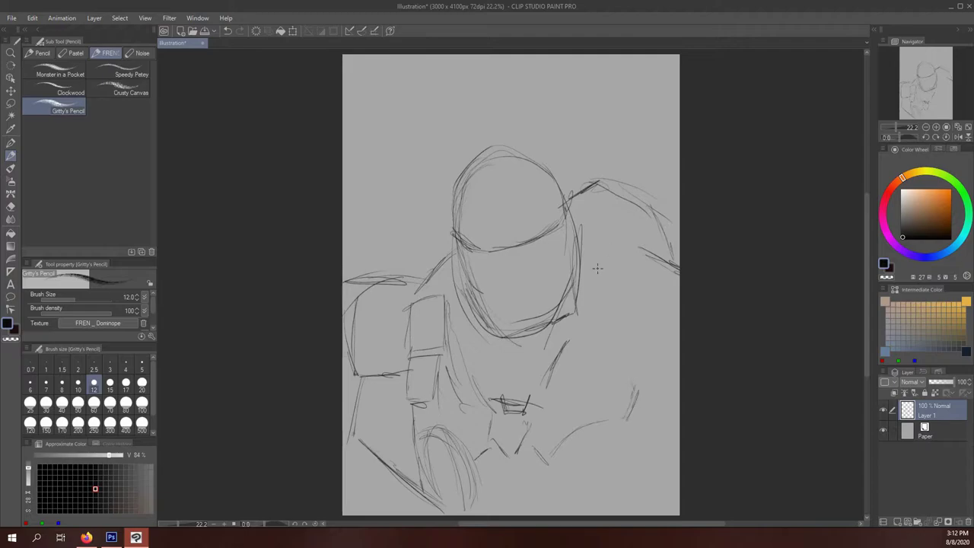
{"action": "left_click_drag", "start_coordinate": [607, 393], "coordinate": [652, 271]}
{"action": "mouse_move", "coordinate": [612, 372]}
{"action": "left_mouse_down"}
{"action": "mouse_move", "coordinate": [660, 260]}
{"action": "mouse_move", "coordinate": [682, 373]}
{"action": "left_mouse_up"}
Add the right chest circle with its edge line and a long diagonal down the left
{"action": "left_click_drag", "start_coordinate": [660, 457], "coordinate": [672, 514]}
{"action": "mouse_move", "coordinate": [609, 427]}
{"action": "left_mouse_down"}
{"action": "mouse_move", "coordinate": [557, 502]}
{"action": "mouse_move", "coordinate": [643, 457]}
{"action": "left_mouse_up"}
{"action": "left_click_drag", "start_coordinate": [639, 407], "coordinate": [548, 480]}
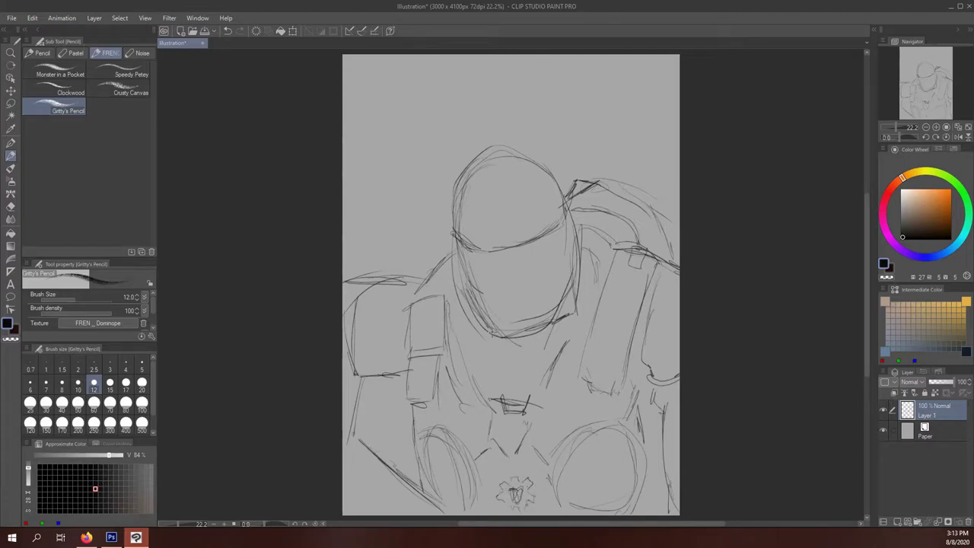
{"action": "left_click_drag", "start_coordinate": [358, 384], "coordinate": [346, 423]}
{"action": "mouse_move", "coordinate": [352, 435]}
{"action": "left_mouse_down"}
{"action": "mouse_move", "coordinate": [420, 467]}
{"action": "mouse_move", "coordinate": [466, 514]}
{"action": "left_mouse_up"}
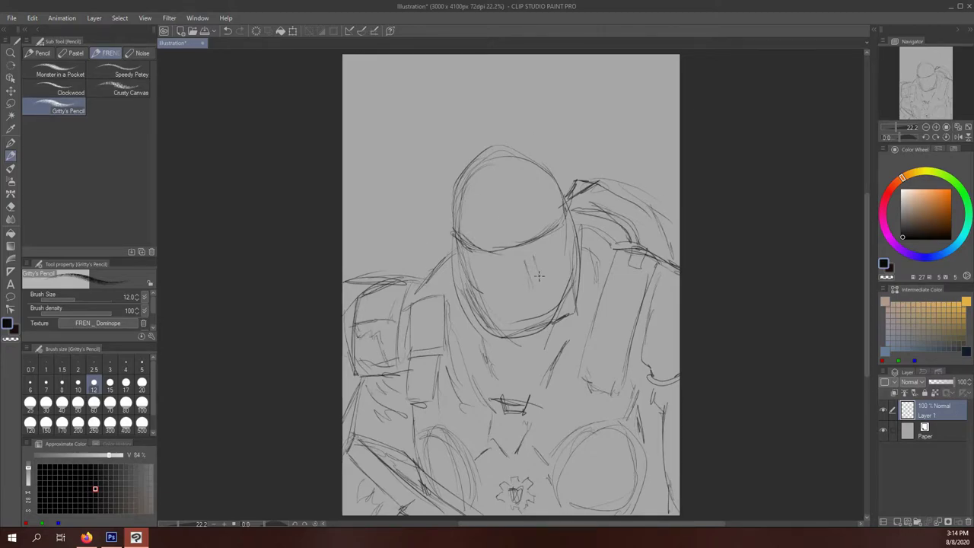
Erase stray face and jaw lines with the Hard Eraser, then add a short line beside the head
{"action": "key", "text": "e"}
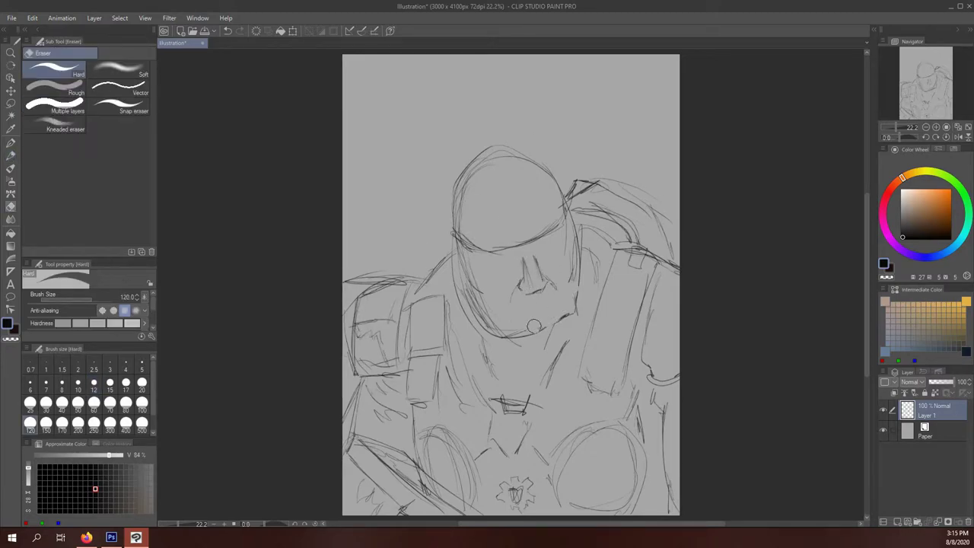
{"action": "left_click_drag", "start_coordinate": [466, 255], "coordinate": [572, 267]}
{"action": "left_click_drag", "start_coordinate": [487, 320], "coordinate": [524, 308]}
{"action": "key", "text": "p"}
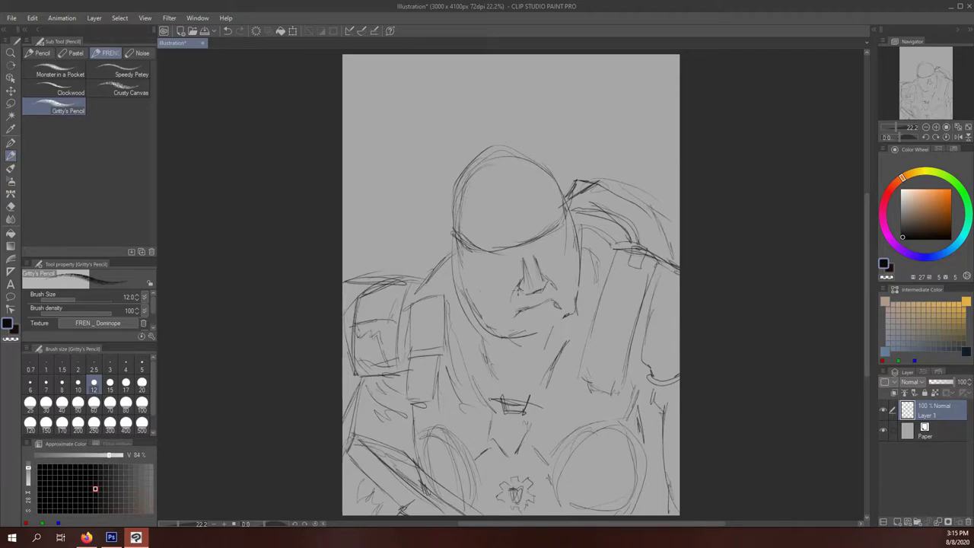
{"action": "left_click_drag", "start_coordinate": [572, 199], "coordinate": [575, 234]}
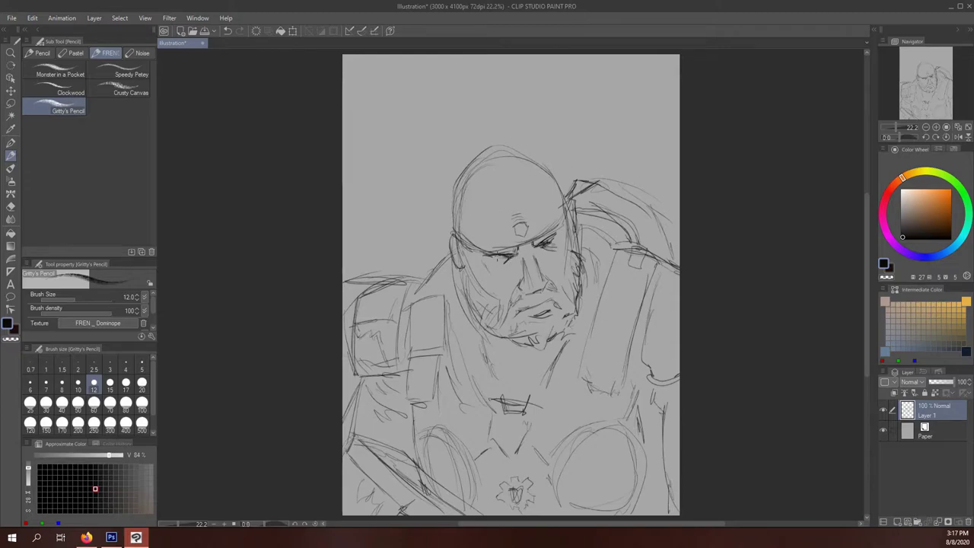
Shade the left cheek, clean a line near the shoulder, and sketch the left jaw and beard
{"action": "left_click_drag", "start_coordinate": [466, 258], "coordinate": [487, 301]}
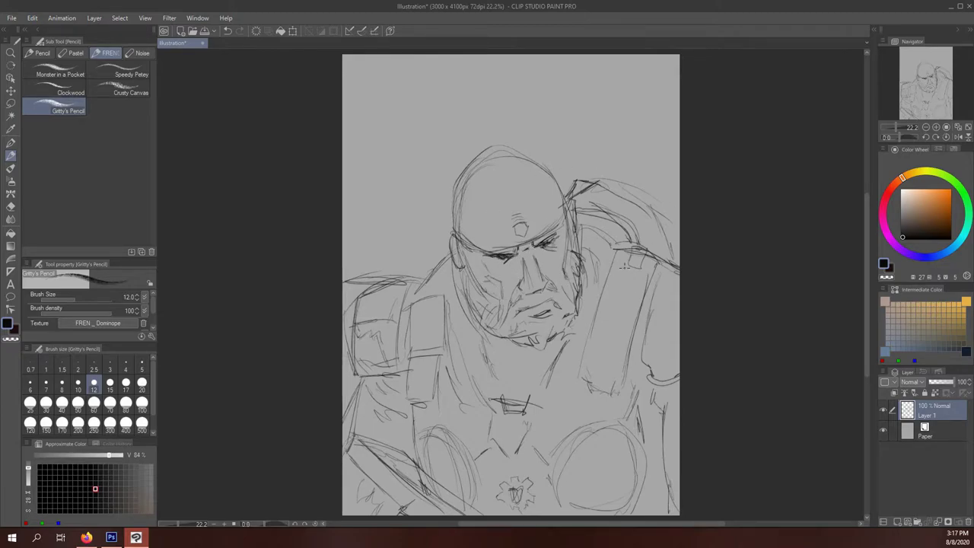
{"action": "key", "text": "e"}
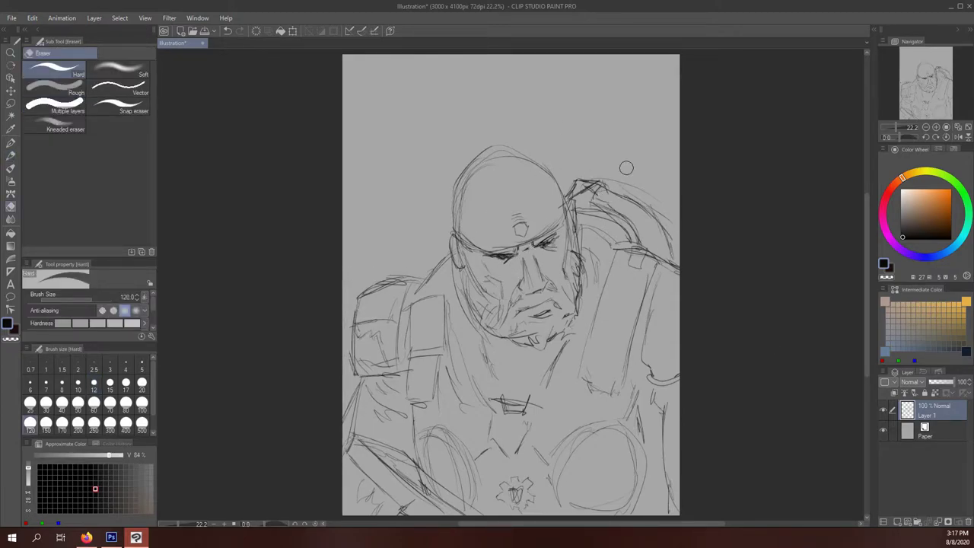
{"action": "key", "text": "p"}
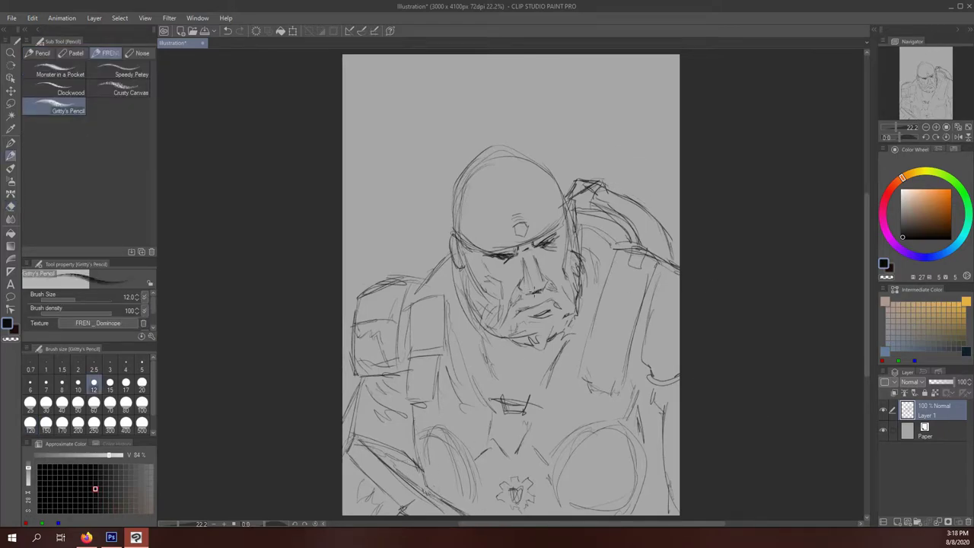
{"action": "key", "text": "e"}
{"action": "left_click_drag", "start_coordinate": [572, 209], "coordinate": [571, 247]}
{"action": "key", "text": "p"}
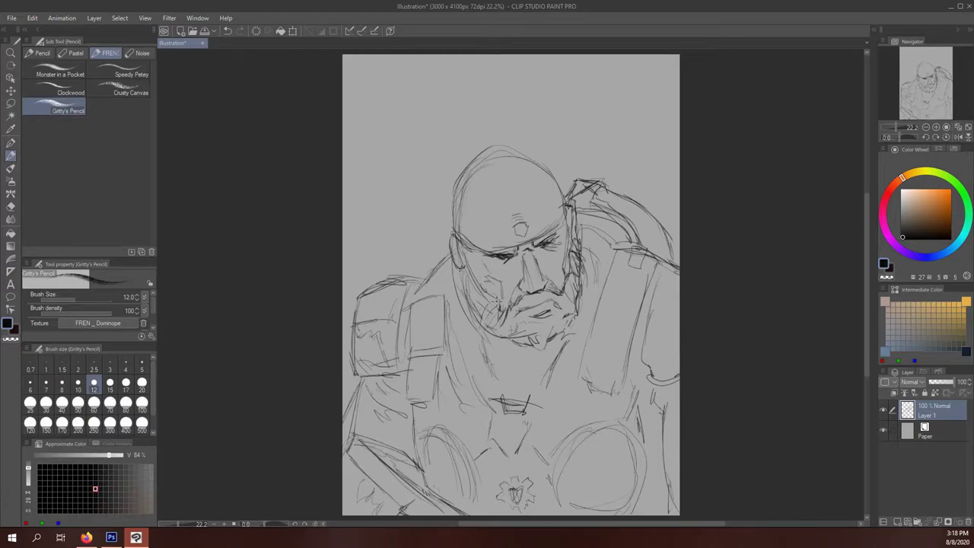
{"action": "mouse_move", "coordinate": [475, 279]}
{"action": "left_mouse_down"}
{"action": "mouse_move", "coordinate": [499, 306]}
{"action": "mouse_move", "coordinate": [469, 304]}
{"action": "left_mouse_up"}
{"action": "left_click_drag", "start_coordinate": [469, 300], "coordinate": [496, 332]}
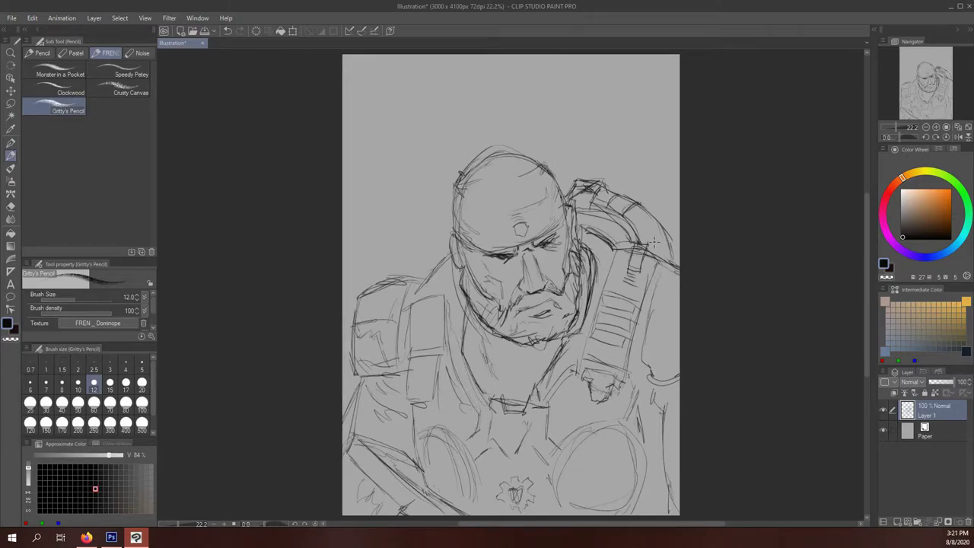
Detail the right shoulder strap and left shoulder pad, and hatch shading along the right jaw
{"action": "left_click_drag", "start_coordinate": [656, 263], "coordinate": [630, 369]}
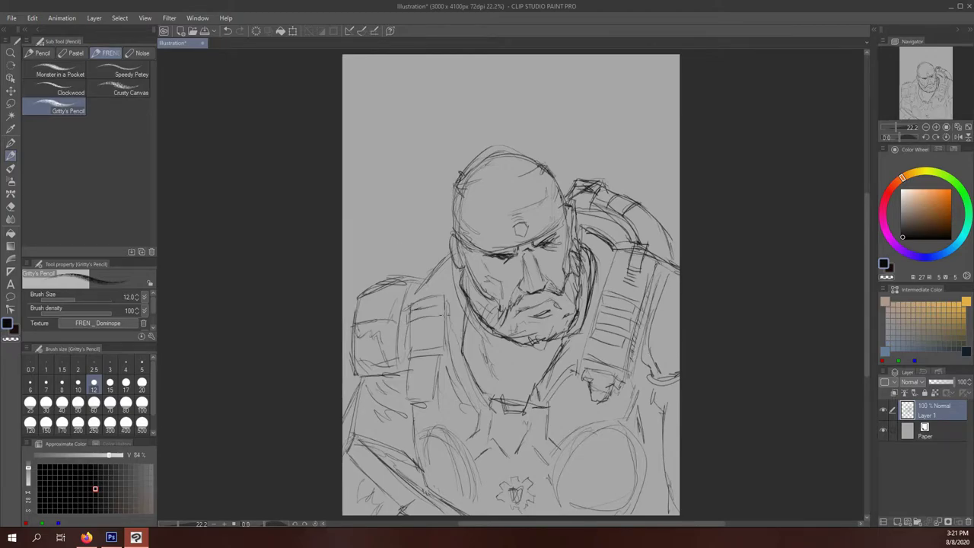
{"action": "left_click_drag", "start_coordinate": [436, 330], "coordinate": [435, 302]}
{"action": "left_click_drag", "start_coordinate": [431, 266], "coordinate": [449, 251]}
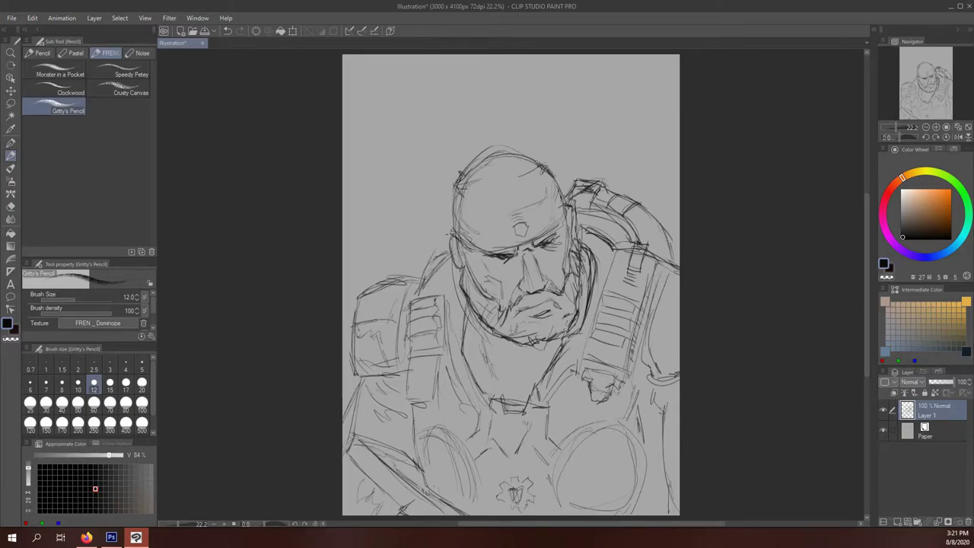
{"action": "left_click_drag", "start_coordinate": [583, 328], "coordinate": [589, 250]}
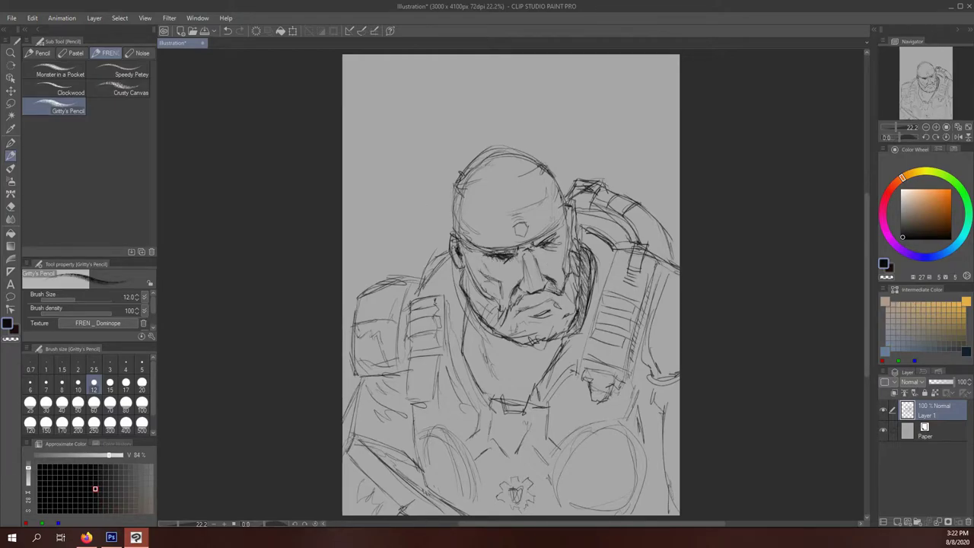
Add Layer 2 beneath the sketch, set Layer 1 to Multiply, and select the Concept Craig (Wet) brush
{"action": "key", "text": "ctrl+shift+n"}
{"action": "left_click", "coordinate": [910, 381]}
{"action": "left_click", "coordinate": [917, 131]}
{"action": "key", "text": "b"}
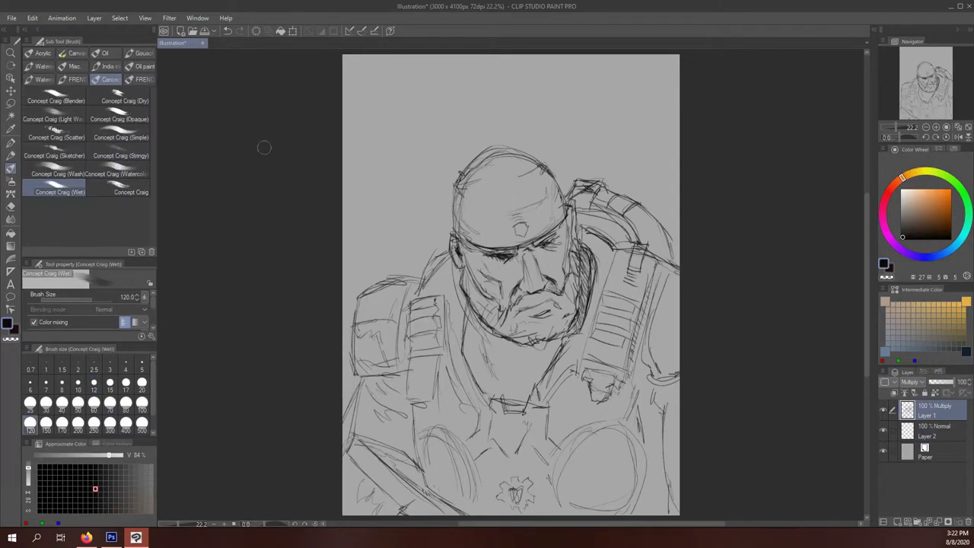
{"action": "left_click_drag", "start_coordinate": [472, 251], "coordinate": [563, 239]}
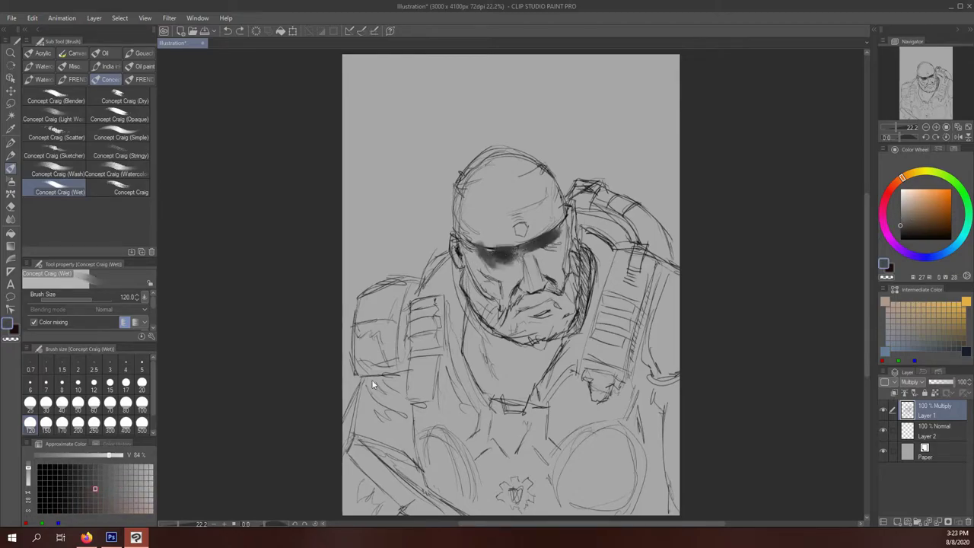
{"action": "key", "text": "ctrl+z"}
Paint dark shadows under the brow and neck, and shade the forehead in lighter grey
{"action": "left_click_drag", "start_coordinate": [481, 263], "coordinate": [559, 235]}
{"action": "left_click_drag", "start_coordinate": [457, 290], "coordinate": [455, 392]}
{"action": "left_click_drag", "start_coordinate": [430, 259], "coordinate": [419, 342]}
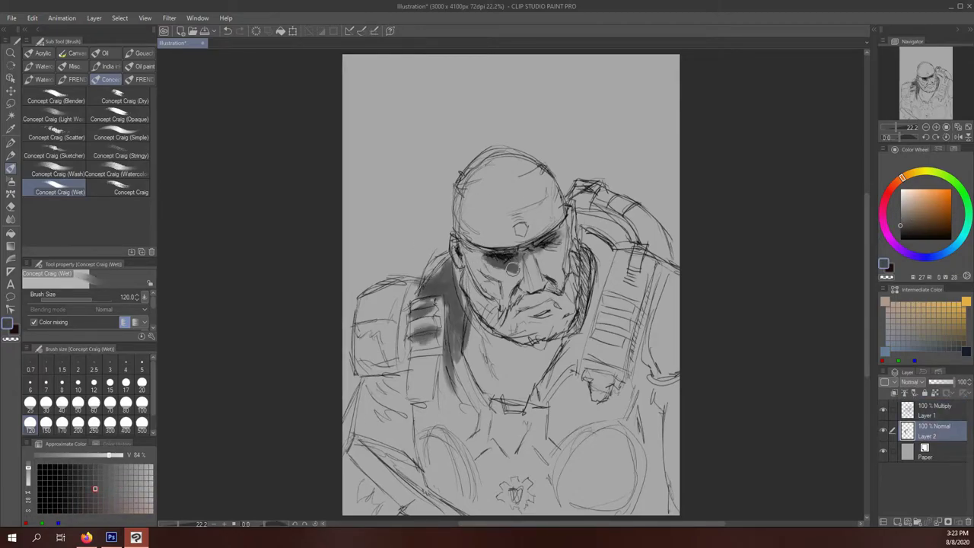
{"action": "left_click", "coordinate": [414, 150], "text": "alt"}
{"action": "left_click_drag", "start_coordinate": [495, 221], "coordinate": [556, 206]}
Outline the figure in near-black and start painting the dark background
{"action": "left_click", "coordinate": [502, 255], "text": "alt"}
{"action": "mouse_move", "coordinate": [445, 176]}
{"action": "left_mouse_down"}
{"action": "mouse_move", "coordinate": [357, 293]}
{"action": "mouse_move", "coordinate": [352, 411]}
{"action": "left_mouse_up"}
{"action": "mouse_move", "coordinate": [445, 204]}
{"action": "left_mouse_down"}
{"action": "mouse_move", "coordinate": [578, 183]}
{"action": "mouse_move", "coordinate": [678, 258]}
{"action": "left_mouse_up"}
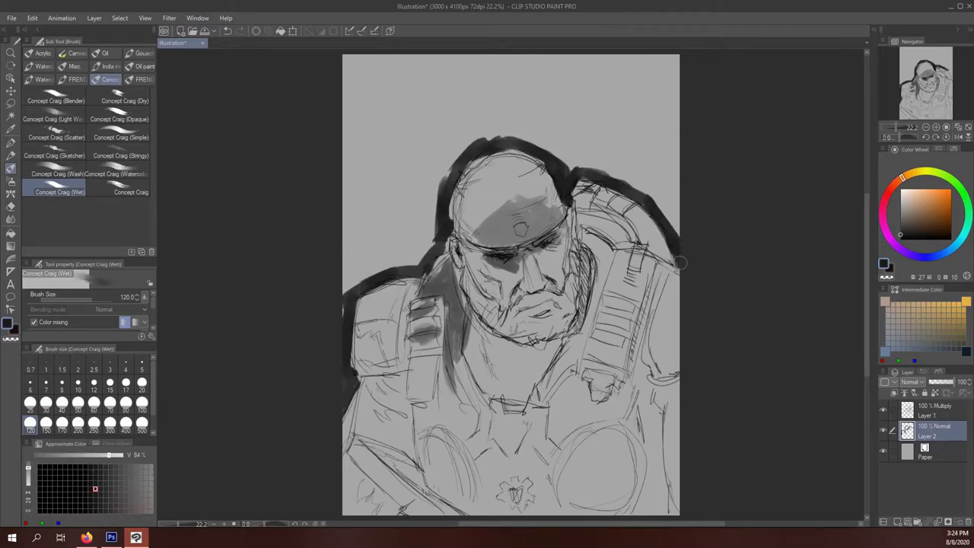
{"action": "mouse_move", "coordinate": [624, 190]}
{"action": "left_mouse_down"}
{"action": "mouse_move", "coordinate": [654, 113]}
{"action": "mouse_move", "coordinate": [337, 217]}
{"action": "left_mouse_up"}
{"action": "left_click_drag", "start_coordinate": [350, 91], "coordinate": [670, 83]}
Extend the dark background around the head with large strokes
{"action": "left_click_drag", "start_coordinate": [396, 76], "coordinate": [338, 282]}
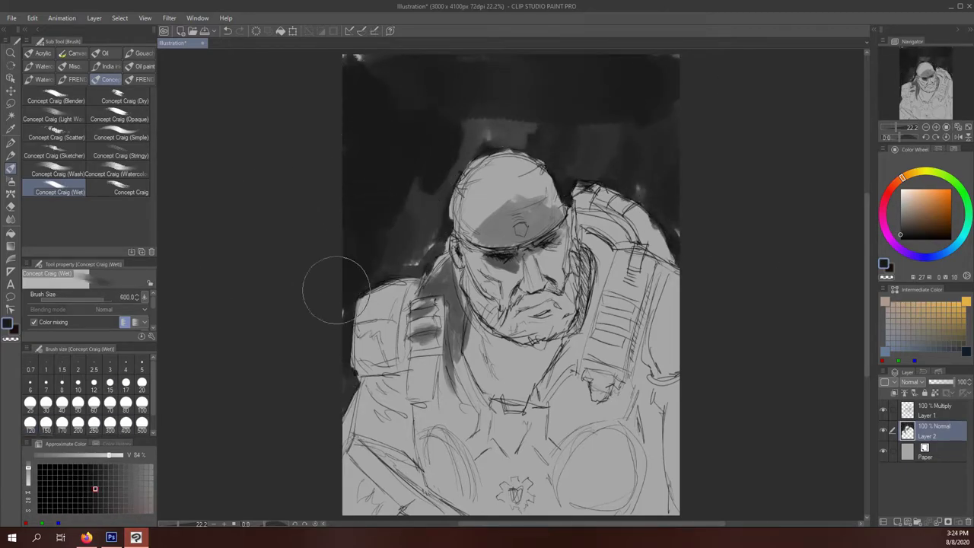
{"action": "left_click", "coordinate": [45, 422]}
{"action": "key", "text": "bracketright"}
{"action": "key", "text": "bracketright"}
{"action": "key", "text": "bracketright"}
{"action": "left_click_drag", "start_coordinate": [515, 131], "coordinate": [381, 261]}
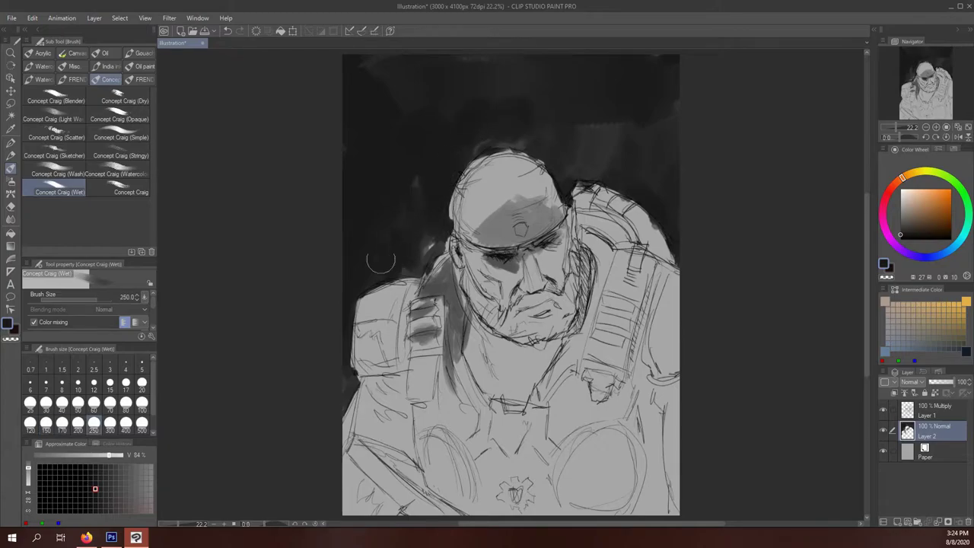
With a 400 px brush, lay mid-grey tones over the head, face, chest and shoulders
{"action": "left_click", "coordinate": [487, 205], "text": "alt"}
{"action": "key", "text": "bracketright"}
{"action": "key", "text": "bracketright"}
{"action": "mouse_move", "coordinate": [533, 175]}
{"action": "left_mouse_down"}
{"action": "mouse_move", "coordinate": [491, 214]}
{"action": "mouse_move", "coordinate": [533, 334]}
{"action": "mouse_move", "coordinate": [381, 381]}
{"action": "left_mouse_up"}
{"action": "left_click_drag", "start_coordinate": [380, 327], "coordinate": [442, 494]}
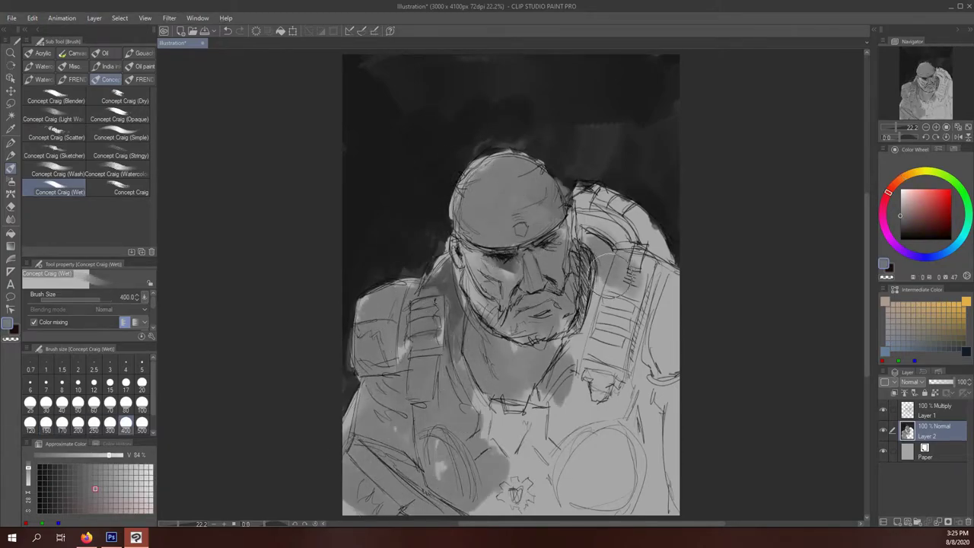
{"action": "left_click_drag", "start_coordinate": [609, 244], "coordinate": [487, 503]}
{"action": "left_click_drag", "start_coordinate": [532, 396], "coordinate": [654, 327]}
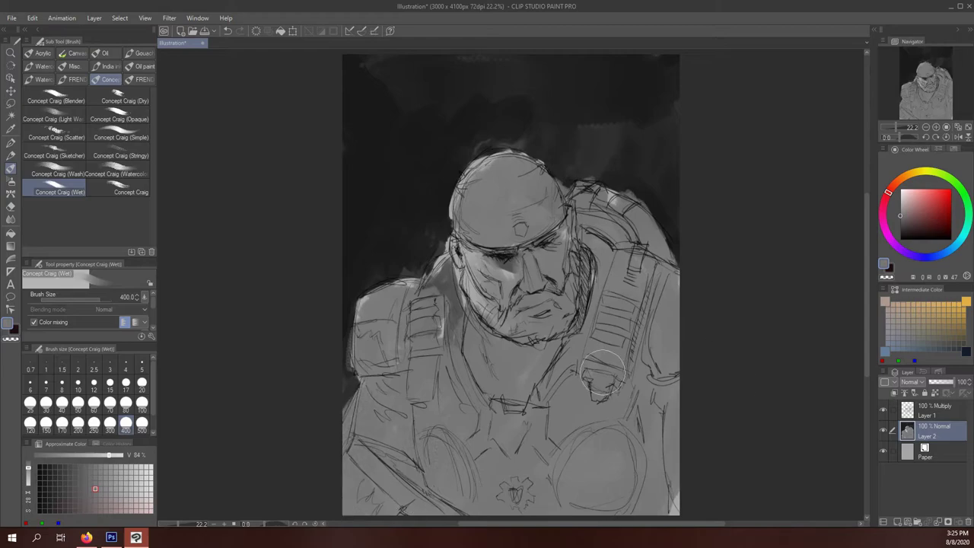
At 70 px, highlight the nose, cheek, top of the head and left shoulder pad
{"action": "key", "text": "bracketleft"}
{"action": "key", "text": "bracketleft"}
{"action": "key", "text": "bracketleft"}
{"action": "left_click_drag", "start_coordinate": [537, 263], "coordinate": [541, 282]}
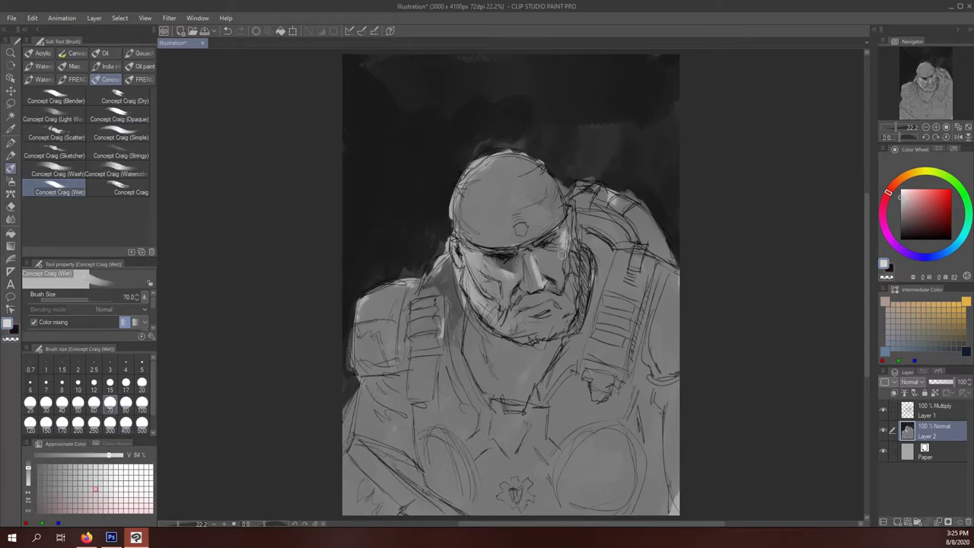
{"action": "mouse_move", "coordinate": [560, 236]}
{"action": "left_mouse_down"}
{"action": "mouse_move", "coordinate": [543, 254]}
{"action": "mouse_move", "coordinate": [546, 279]}
{"action": "left_mouse_up"}
{"action": "left_click_drag", "start_coordinate": [518, 198], "coordinate": [529, 164]}
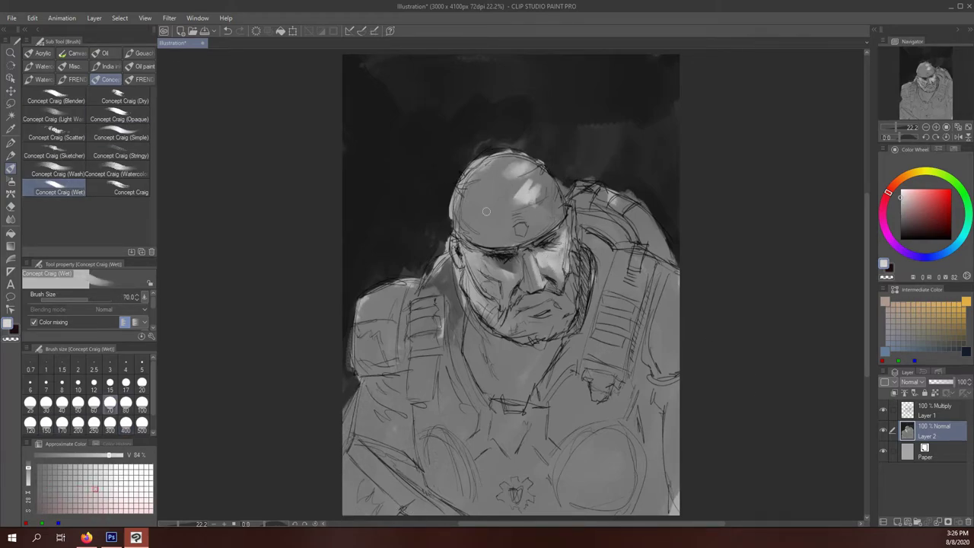
{"action": "mouse_move", "coordinate": [388, 358]}
{"action": "left_mouse_down"}
{"action": "mouse_move", "coordinate": [364, 326]}
{"action": "mouse_move", "coordinate": [447, 293]}
{"action": "left_mouse_up"}
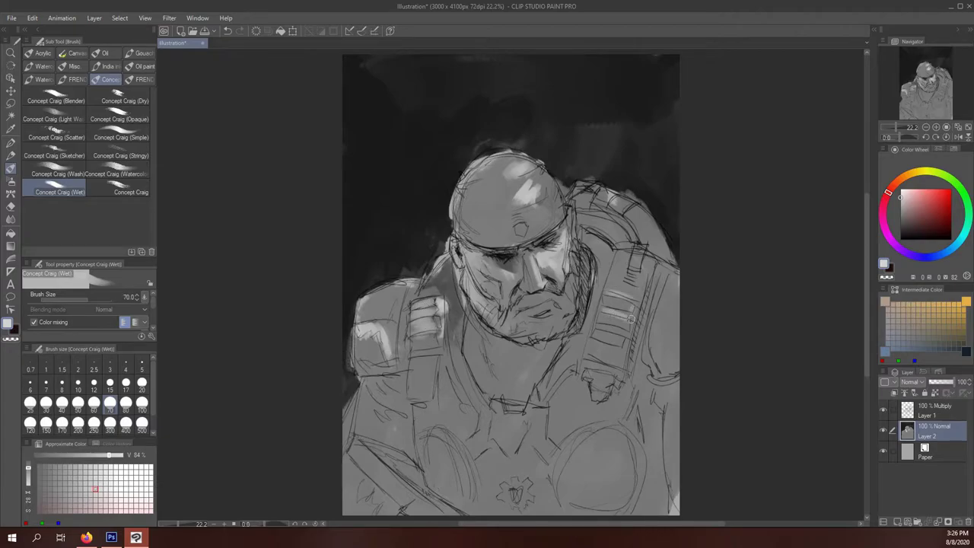
Add light highlights on the chest strap, right shoulder armour and chest circles
{"action": "left_click_drag", "start_coordinate": [631, 319], "coordinate": [598, 351]}
{"action": "left_click_drag", "start_coordinate": [666, 350], "coordinate": [660, 278]}
{"action": "left_click_drag", "start_coordinate": [639, 219], "coordinate": [587, 186]}
{"action": "left_click_drag", "start_coordinate": [601, 245], "coordinate": [582, 343]}
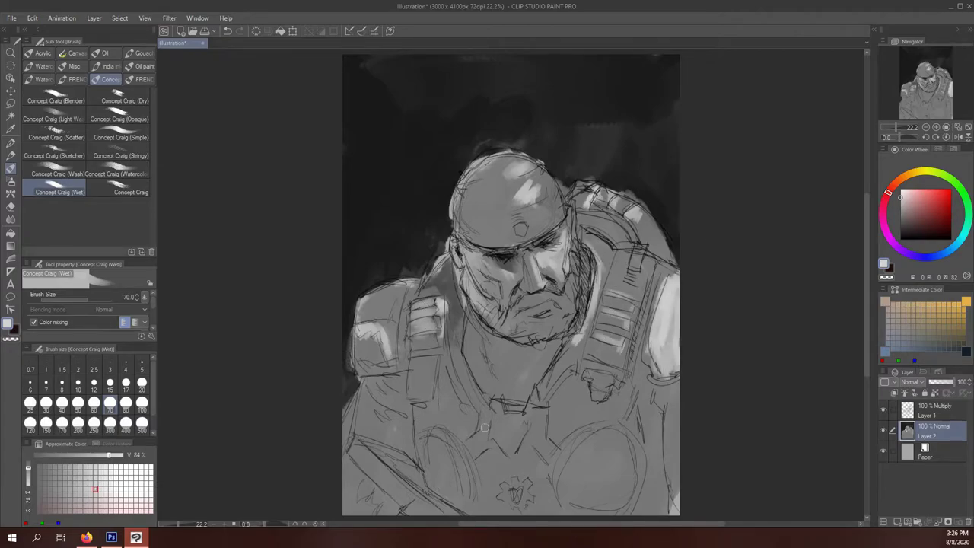
{"action": "mouse_move", "coordinate": [565, 491]}
{"action": "left_mouse_down"}
{"action": "mouse_move", "coordinate": [609, 425]}
{"action": "mouse_move", "coordinate": [643, 498]}
{"action": "left_mouse_up"}
{"action": "left_click_drag", "start_coordinate": [430, 430], "coordinate": [476, 506]}
Highlight the left shoulder, then paint near-black shadows on the neck, upper chest and chest strap
{"action": "left_click_drag", "start_coordinate": [357, 430], "coordinate": [407, 377]}
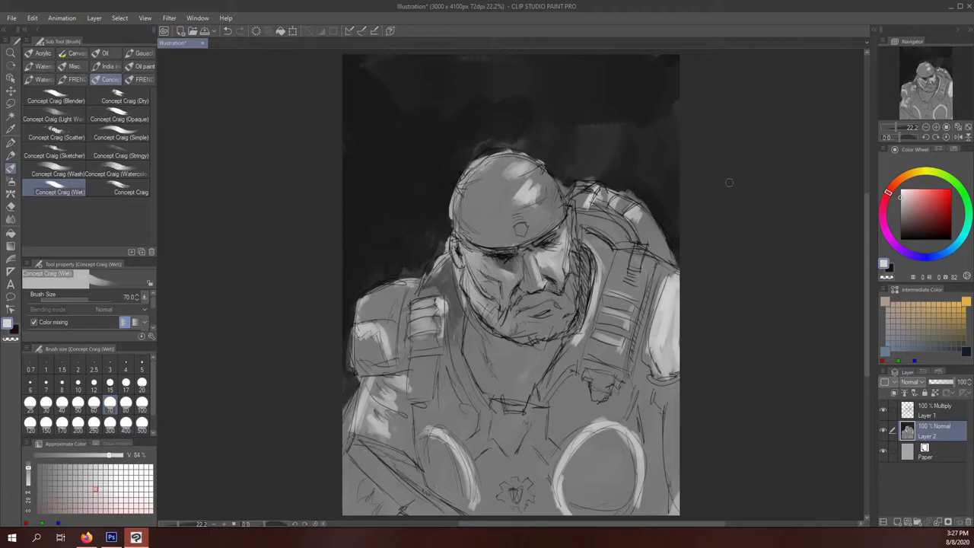
{"action": "left_click", "coordinate": [901, 234]}
{"action": "left_click_drag", "start_coordinate": [464, 323], "coordinate": [494, 394]}
{"action": "left_click_drag", "start_coordinate": [491, 343], "coordinate": [525, 415]}
{"action": "left_click_drag", "start_coordinate": [577, 342], "coordinate": [536, 392]}
{"action": "left_click_drag", "start_coordinate": [456, 305], "coordinate": [468, 369]}
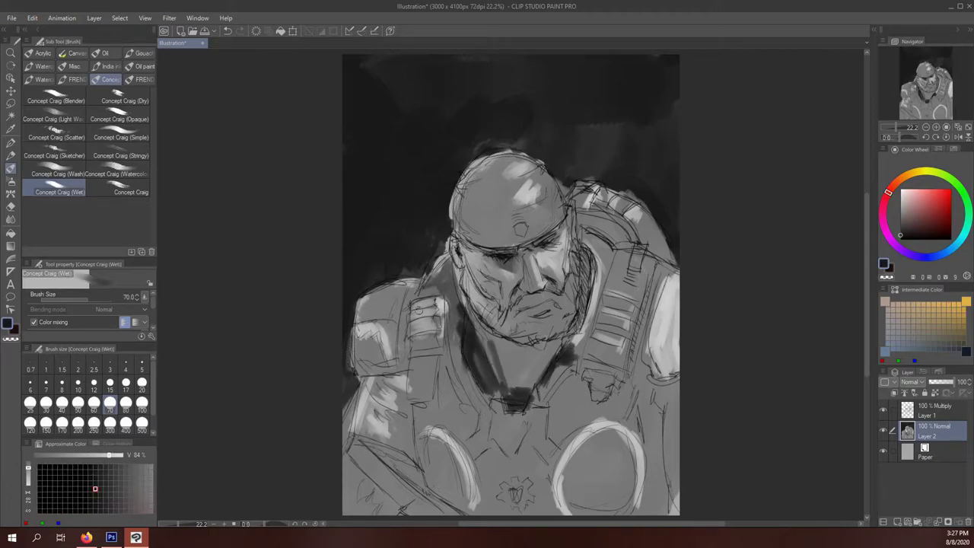
{"action": "mouse_move", "coordinate": [415, 304]}
{"action": "left_mouse_down"}
{"action": "mouse_move", "coordinate": [445, 403]}
{"action": "mouse_move", "coordinate": [399, 373]}
{"action": "mouse_move", "coordinate": [414, 468]}
{"action": "left_mouse_up"}
At brush size 150, darken the left torso, head and shoulder outlines, and tone down the bald-head highlights
{"action": "left_click", "coordinate": [46, 422]}
{"action": "mouse_move", "coordinate": [357, 365]}
{"action": "left_mouse_down"}
{"action": "mouse_move", "coordinate": [354, 438]}
{"action": "mouse_move", "coordinate": [350, 301]}
{"action": "left_mouse_up"}
{"action": "mouse_move", "coordinate": [457, 285]}
{"action": "left_mouse_down"}
{"action": "mouse_move", "coordinate": [404, 217]}
{"action": "mouse_move", "coordinate": [487, 156]}
{"action": "left_mouse_up"}
{"action": "left_click_drag", "start_coordinate": [461, 196], "coordinate": [495, 156]}
{"action": "mouse_move", "coordinate": [484, 209]}
{"action": "left_mouse_down"}
{"action": "mouse_move", "coordinate": [501, 237]}
{"action": "mouse_move", "coordinate": [475, 175]}
{"action": "mouse_move", "coordinate": [510, 159]}
{"action": "left_mouse_up"}
{"action": "mouse_move", "coordinate": [647, 213]}
{"action": "left_mouse_down"}
{"action": "mouse_move", "coordinate": [654, 259]}
{"action": "mouse_move", "coordinate": [600, 223]}
{"action": "mouse_move", "coordinate": [644, 350]}
{"action": "mouse_move", "coordinate": [578, 441]}
{"action": "left_mouse_up"}
Shade the right strap, central and left chest, left shoulder, and the top of the head
{"action": "mouse_move", "coordinate": [563, 365]}
{"action": "left_mouse_down"}
{"action": "mouse_move", "coordinate": [537, 442]}
{"action": "mouse_move", "coordinate": [487, 503]}
{"action": "left_mouse_up"}
{"action": "left_click_drag", "start_coordinate": [548, 430], "coordinate": [533, 510]}
{"action": "left_click_drag", "start_coordinate": [475, 384], "coordinate": [430, 430]}
{"action": "left_click_drag", "start_coordinate": [438, 358], "coordinate": [411, 419]}
{"action": "mouse_move", "coordinate": [400, 289]}
{"action": "left_mouse_down"}
{"action": "mouse_move", "coordinate": [389, 344]}
{"action": "mouse_move", "coordinate": [419, 392]}
{"action": "left_mouse_up"}
{"action": "mouse_move", "coordinate": [483, 173]}
{"action": "left_mouse_down"}
{"action": "mouse_move", "coordinate": [468, 148]}
{"action": "mouse_move", "coordinate": [552, 163]}
{"action": "left_mouse_up"}
{"action": "mouse_move", "coordinate": [563, 243]}
{"action": "left_mouse_down"}
{"action": "mouse_move", "coordinate": [496, 226]}
{"action": "mouse_move", "coordinate": [553, 212]}
{"action": "left_mouse_up"}
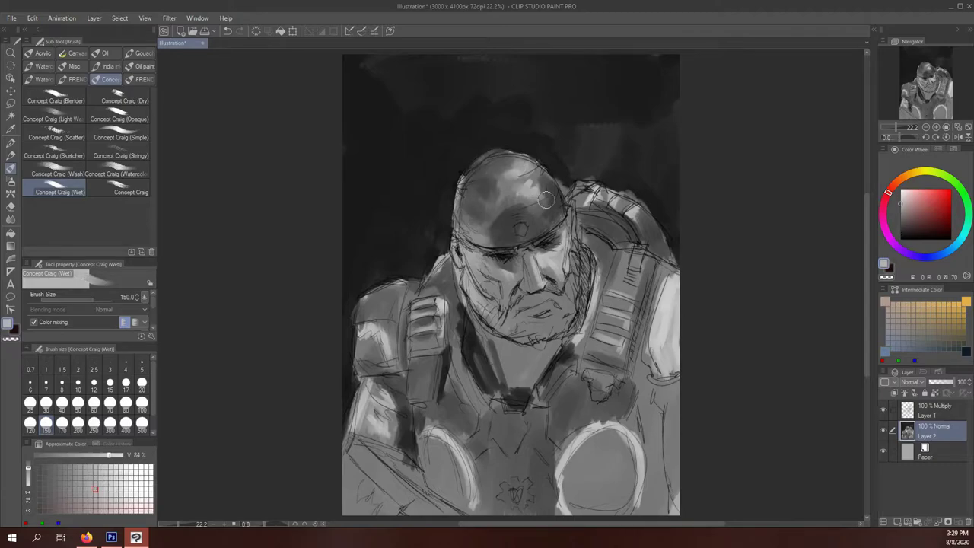
At size 60, darken the left cheek and beard and hatch shadow along the jaw and under the chin
{"action": "left_click", "coordinate": [93, 402]}
{"action": "left_click_drag", "start_coordinate": [487, 279], "coordinate": [478, 321]}
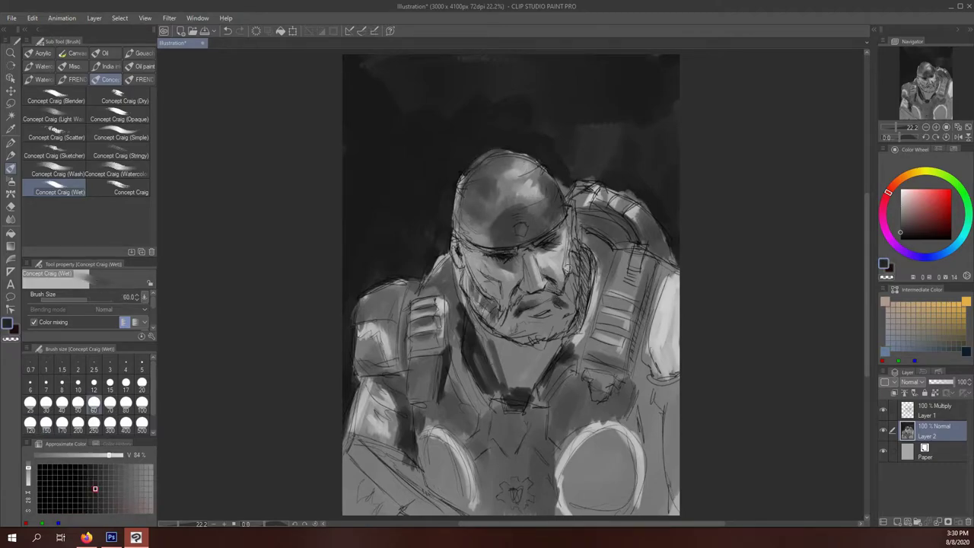
{"action": "left_click_drag", "start_coordinate": [569, 268], "coordinate": [586, 297]}
{"action": "left_click_drag", "start_coordinate": [592, 247], "coordinate": [570, 329]}
{"action": "mouse_move", "coordinate": [472, 305]}
{"action": "left_mouse_down"}
{"action": "mouse_move", "coordinate": [499, 341]}
{"action": "mouse_move", "coordinate": [552, 376]}
{"action": "left_mouse_up"}
Add light grey touches on the left shoulder pad, then broadly darken the lower-left torso in dark grey
{"action": "left_click", "coordinate": [499, 252], "text": "alt"}
{"action": "key", "text": "bracketleft"}
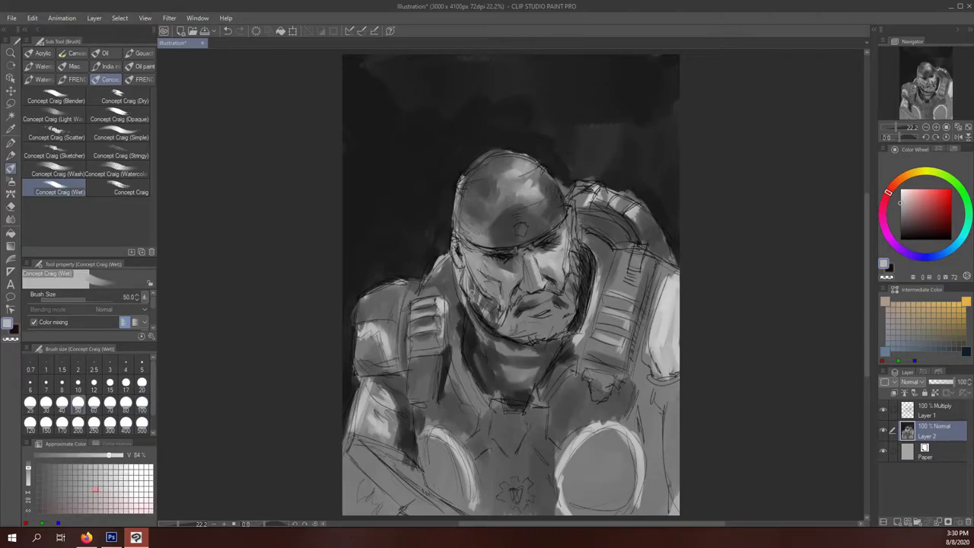
{"action": "left_click_drag", "start_coordinate": [361, 326], "coordinate": [394, 358]}
{"action": "left_click", "coordinate": [416, 412], "text": "alt"}
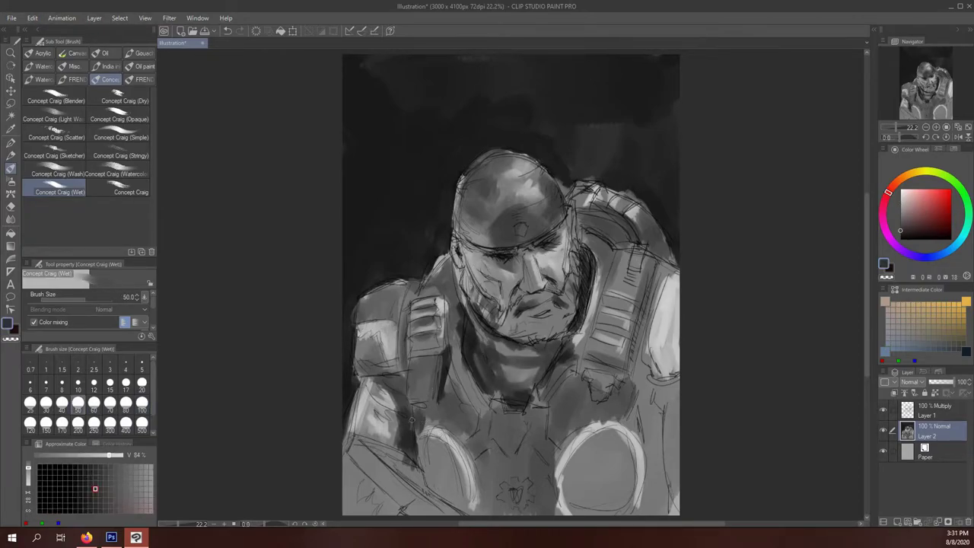
{"action": "key", "text": "bracketright"}
{"action": "key", "text": "bracketright"}
{"action": "key", "text": "bracketright"}
{"action": "left_click_drag", "start_coordinate": [392, 455], "coordinate": [347, 511]}
{"action": "left_click_drag", "start_coordinate": [357, 449], "coordinate": [384, 514]}
{"action": "mouse_move", "coordinate": [411, 411]}
{"action": "left_mouse_down"}
{"action": "mouse_move", "coordinate": [378, 450]}
{"action": "mouse_move", "coordinate": [415, 506]}
{"action": "mouse_move", "coordinate": [452, 509]}
{"action": "left_mouse_up"}
Darken both chest circles, the adjacent armour edge, mid-chest, neck and upper chest at size 60
{"action": "left_click_drag", "start_coordinate": [430, 456], "coordinate": [460, 503]}
{"action": "mouse_move", "coordinate": [587, 441]}
{"action": "left_mouse_down"}
{"action": "mouse_move", "coordinate": [600, 468]}
{"action": "mouse_move", "coordinate": [647, 411]}
{"action": "left_mouse_up"}
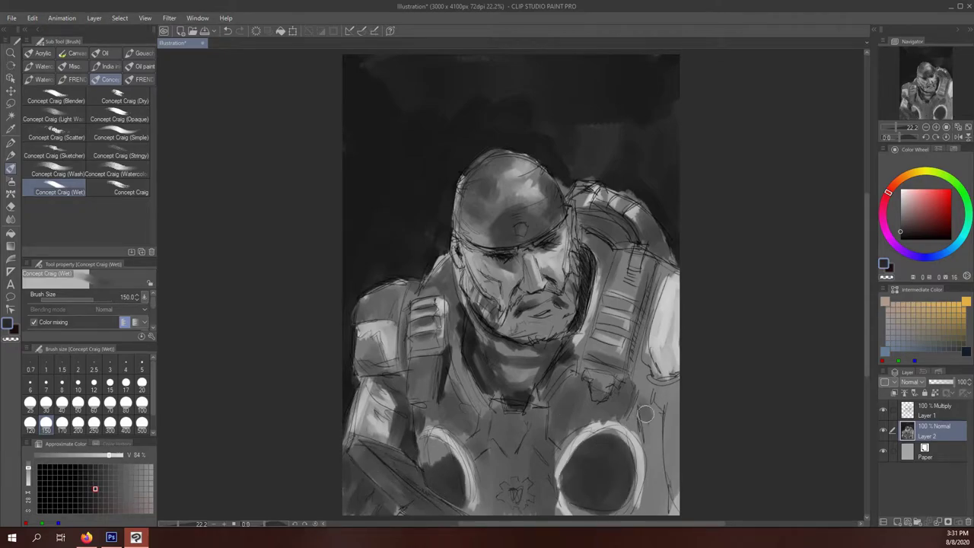
{"action": "left_click_drag", "start_coordinate": [647, 366], "coordinate": [659, 510]}
{"action": "left_click_drag", "start_coordinate": [654, 404], "coordinate": [643, 510]}
{"action": "key", "text": "bracketleft"}
{"action": "key", "text": "bracketleft"}
{"action": "key", "text": "bracketleft"}
{"action": "mouse_move", "coordinate": [628, 395]}
{"action": "left_mouse_down"}
{"action": "mouse_move", "coordinate": [560, 452]}
{"action": "mouse_move", "coordinate": [512, 436]}
{"action": "mouse_move", "coordinate": [489, 394]}
{"action": "left_mouse_up"}
{"action": "left_click_drag", "start_coordinate": [484, 446], "coordinate": [418, 442]}
{"action": "mouse_move", "coordinate": [487, 356]}
{"action": "left_mouse_down"}
{"action": "mouse_move", "coordinate": [478, 327]}
{"action": "mouse_move", "coordinate": [494, 384]}
{"action": "left_mouse_up"}
{"action": "mouse_move", "coordinate": [500, 385]}
{"action": "left_mouse_down"}
{"action": "mouse_move", "coordinate": [525, 406]}
{"action": "mouse_move", "coordinate": [468, 320]}
{"action": "mouse_move", "coordinate": [457, 347]}
{"action": "left_mouse_up"}
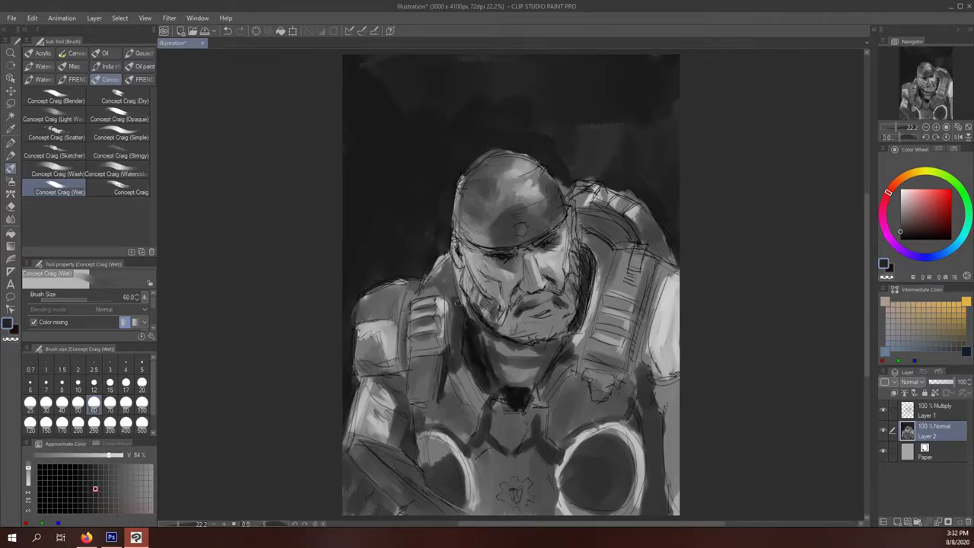
Darken the forehead and brow, then add a light grey stroke on the left of the face
{"action": "left_click_drag", "start_coordinate": [476, 226], "coordinate": [493, 248]}
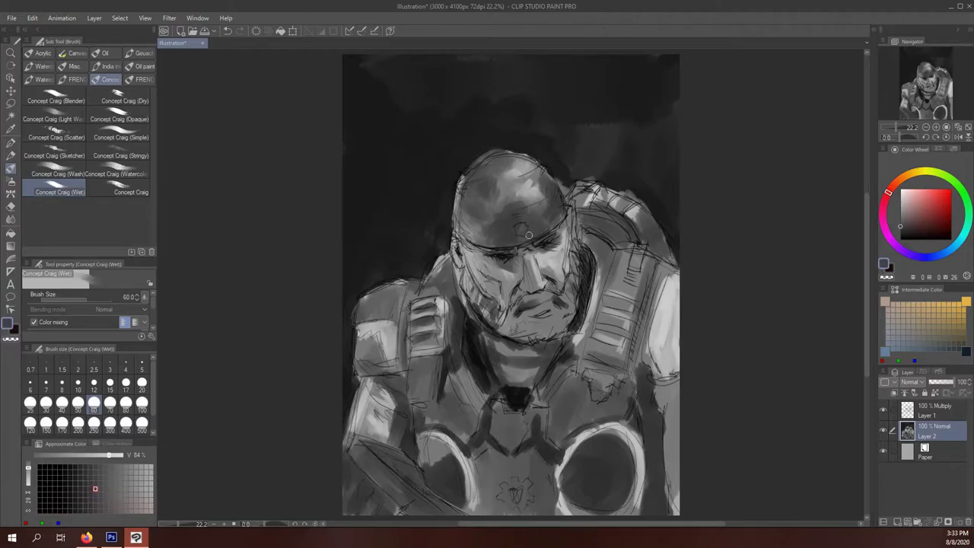
{"action": "left_click_drag", "start_coordinate": [522, 201], "coordinate": [529, 236]}
{"action": "left_click_drag", "start_coordinate": [514, 218], "coordinate": [506, 249]}
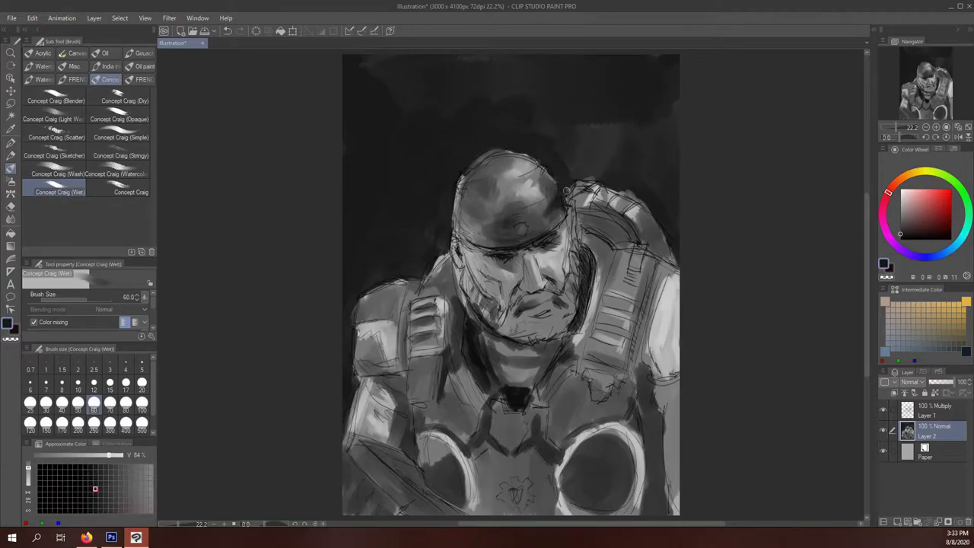
{"action": "left_click", "coordinate": [491, 150], "text": "alt"}
{"action": "left_click", "coordinate": [470, 211], "text": "alt"}
{"action": "left_click_drag", "start_coordinate": [468, 218], "coordinate": [480, 245]}
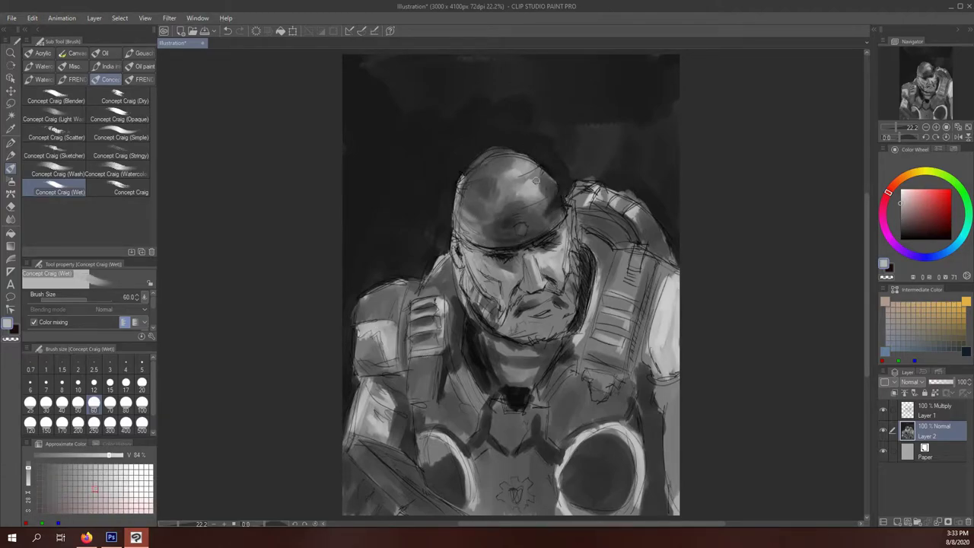
Brighten the right armour edge and right shoulder, then darken the face and beard with near-black
{"action": "left_click", "coordinate": [516, 158], "text": "alt"}
{"action": "left_click", "coordinate": [670, 317], "text": "alt"}
{"action": "left_click_drag", "start_coordinate": [670, 274], "coordinate": [659, 381]}
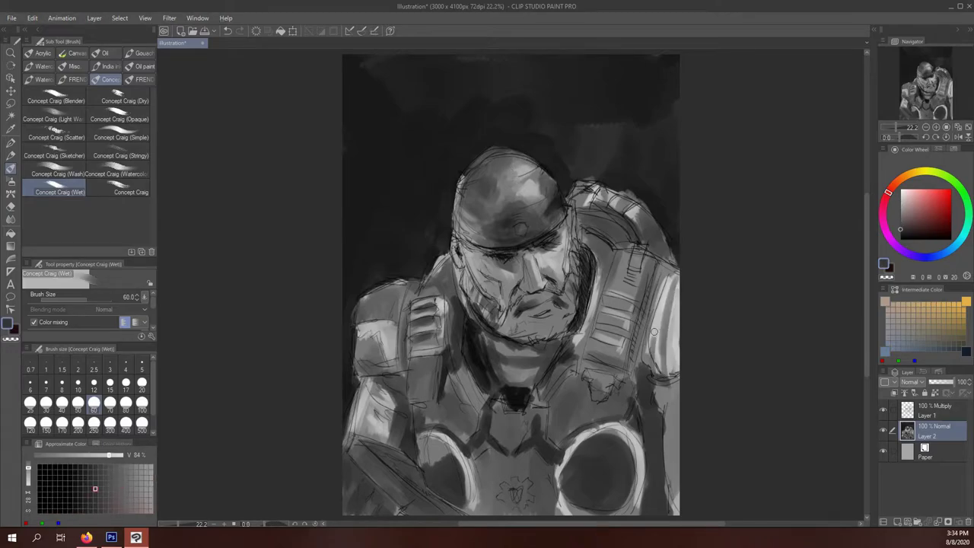
{"action": "left_click", "coordinate": [591, 213], "text": "alt"}
{"action": "left_click_drag", "start_coordinate": [586, 217], "coordinate": [616, 249]}
{"action": "left_click", "coordinate": [491, 252], "text": "alt"}
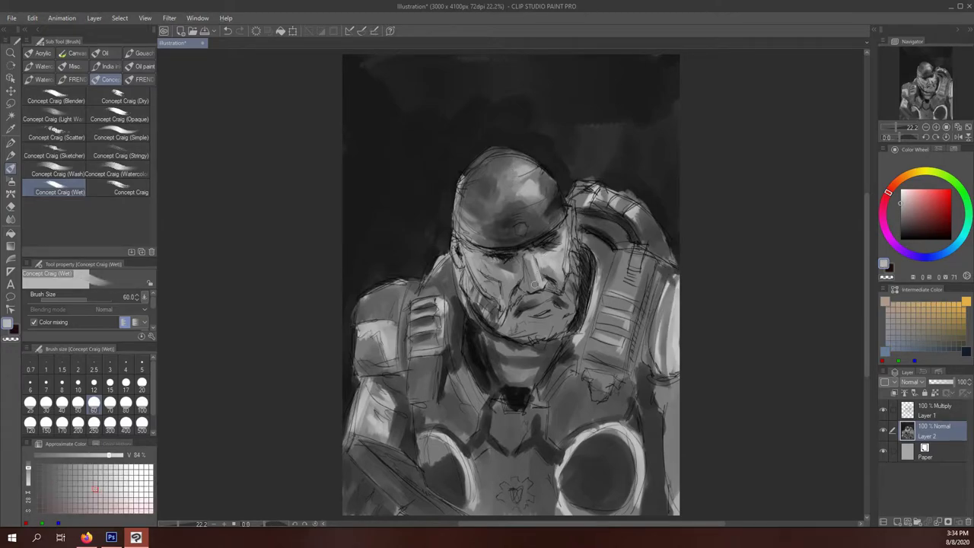
{"action": "left_click", "coordinate": [503, 242], "text": "alt"}
{"action": "left_click_drag", "start_coordinate": [548, 282], "coordinate": [460, 290]}
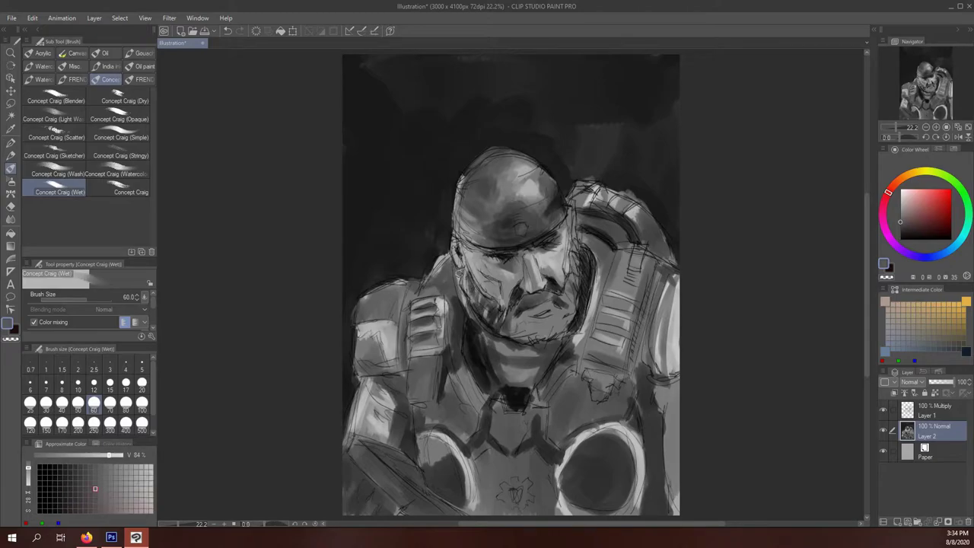
Paint a dark patch above the brow and dab a light highlight on it
{"action": "left_click", "coordinate": [479, 211], "text": "alt"}
{"action": "left_click", "coordinate": [554, 216], "text": "alt"}
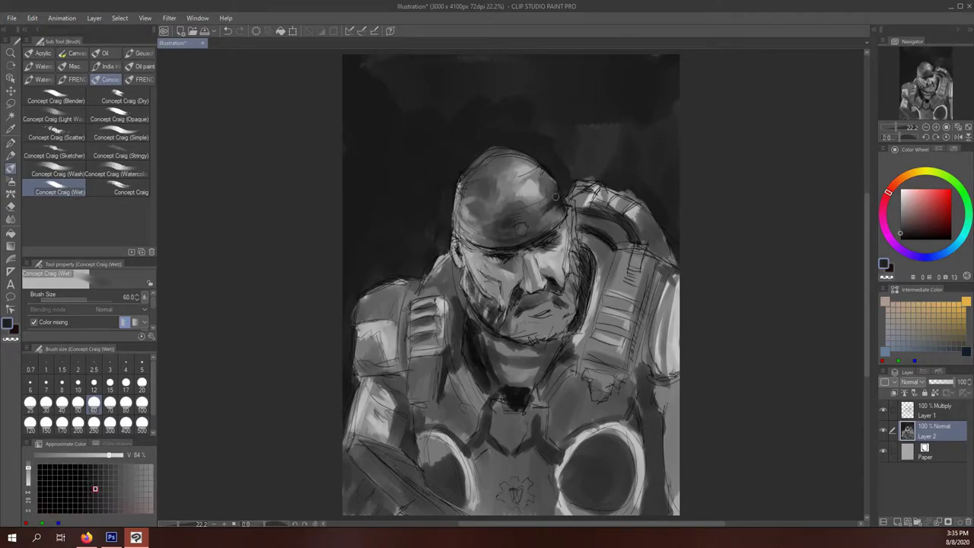
{"action": "left_click_drag", "start_coordinate": [502, 214], "coordinate": [533, 237]}
{"action": "left_click", "coordinate": [517, 187], "text": "alt"}
{"action": "left_click", "coordinate": [521, 228]}
{"action": "left_click", "coordinate": [592, 251], "text": "alt"}
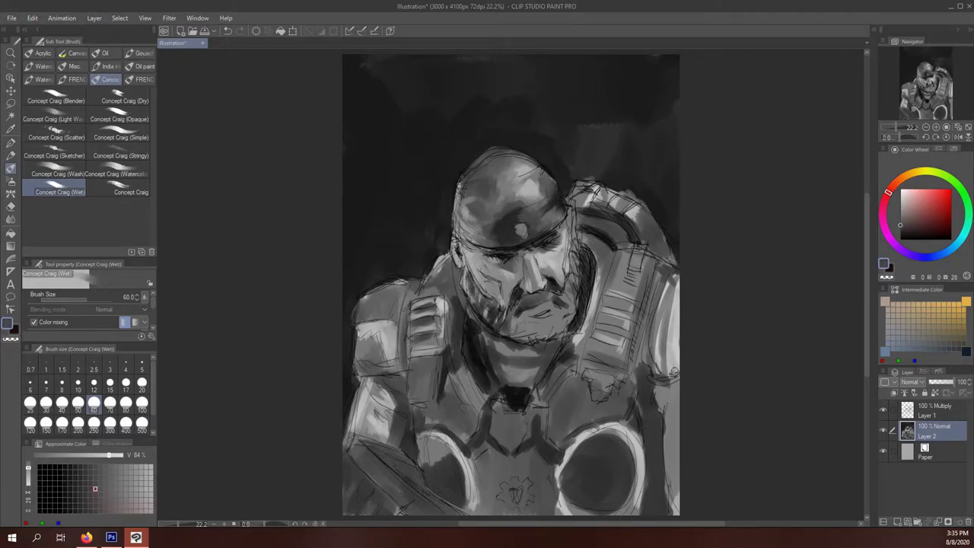
With Concept Craig (Dry), darken the right shoulder and fill both chest circles with dark paint
{"action": "left_click", "coordinate": [124, 101]}
{"action": "mouse_move", "coordinate": [670, 385]}
{"action": "left_mouse_down"}
{"action": "mouse_move", "coordinate": [653, 453]}
{"action": "mouse_move", "coordinate": [663, 506]}
{"action": "left_mouse_up"}
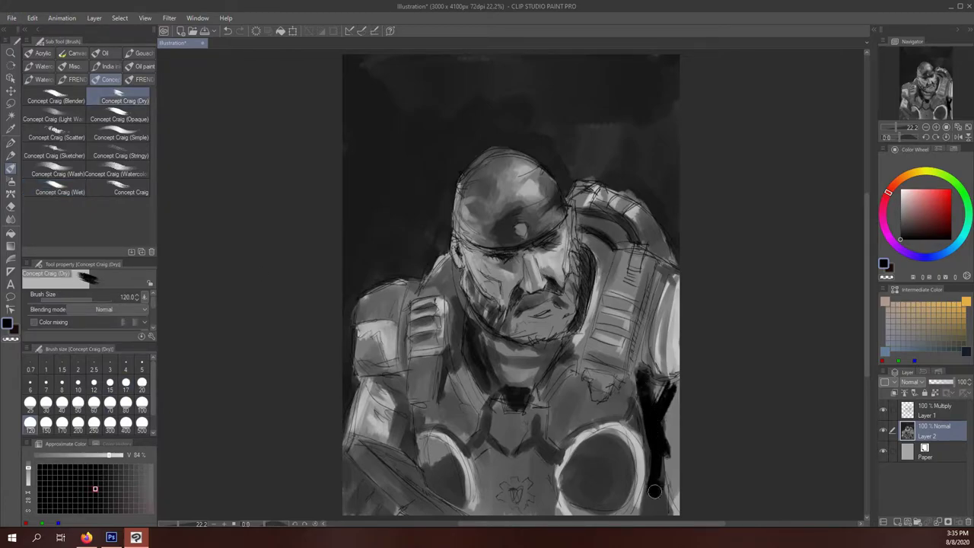
{"action": "left_click_drag", "start_coordinate": [586, 449], "coordinate": [609, 495]}
{"action": "mouse_move", "coordinate": [438, 468]}
{"action": "left_mouse_down"}
{"action": "mouse_move", "coordinate": [449, 495]}
{"action": "mouse_move", "coordinate": [542, 487]}
{"action": "left_mouse_up"}
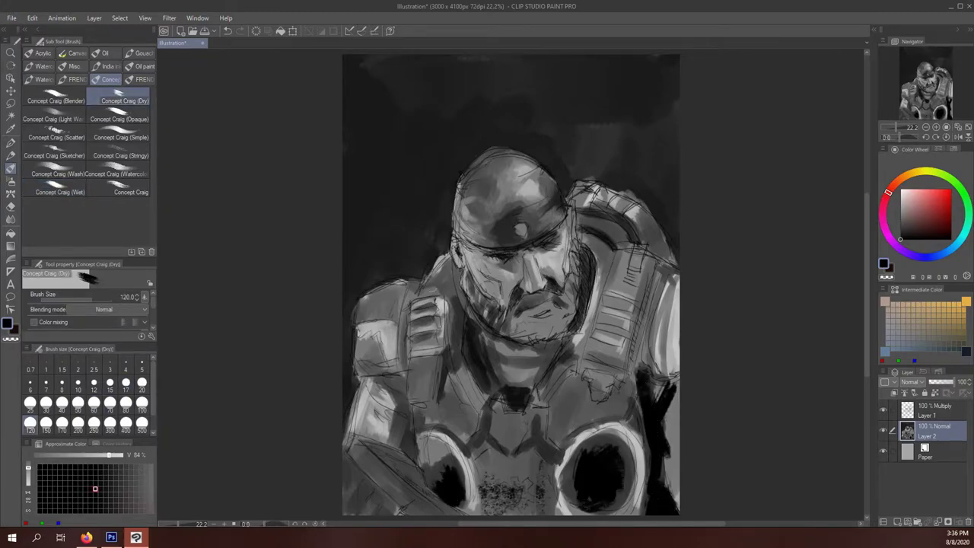
{"action": "left_click", "coordinate": [77, 80]}
With Painterly (Dirty Dry) at size 200, darken the background above and right of the shoulder
{"action": "left_click", "coordinate": [125, 217]}
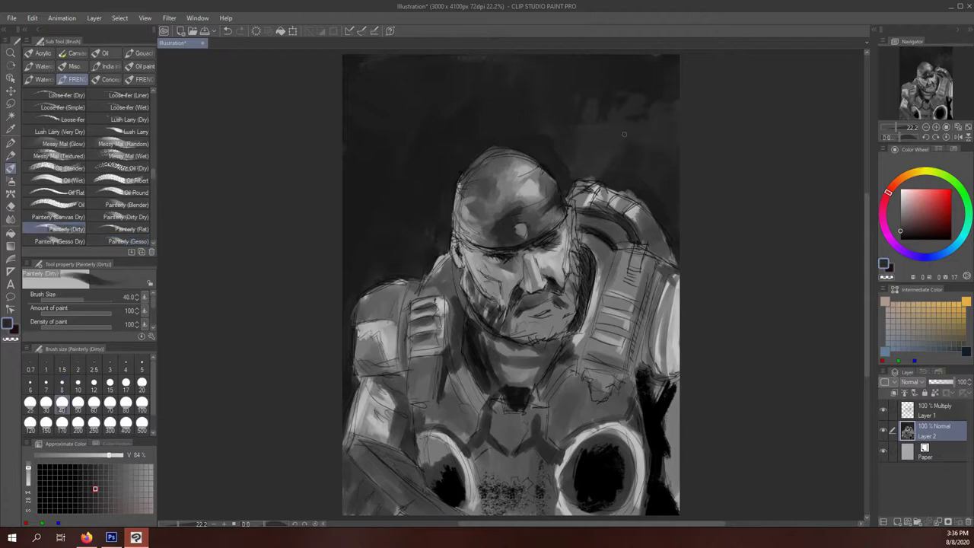
{"action": "left_click", "coordinate": [78, 422]}
{"action": "mouse_move", "coordinate": [567, 114]}
{"action": "left_mouse_down"}
{"action": "mouse_move", "coordinate": [600, 160]}
{"action": "mouse_move", "coordinate": [571, 164]}
{"action": "left_mouse_up"}
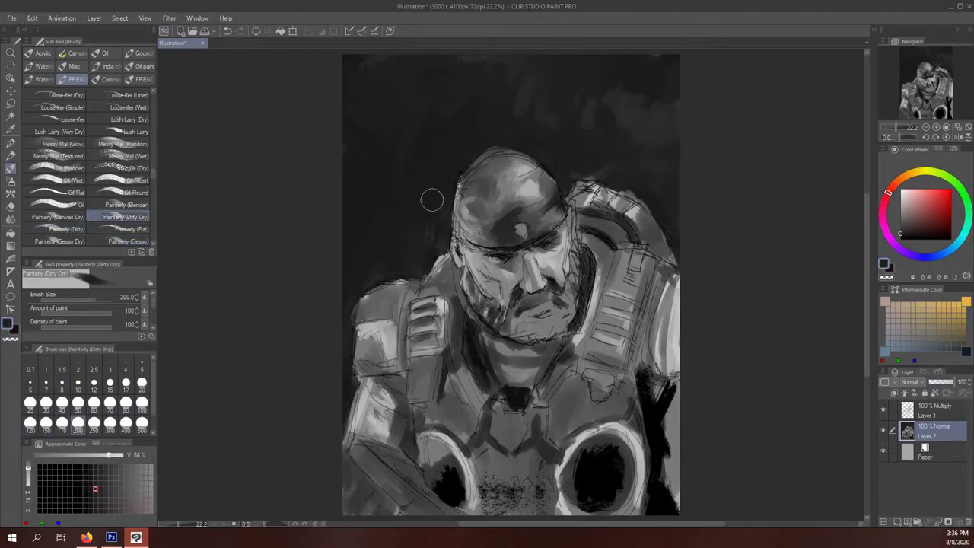
{"action": "left_click_drag", "start_coordinate": [651, 307], "coordinate": [655, 130]}
At size 70, darken the neck, jaw, beard, chin and the shadow right of the face
{"action": "key", "text": "bracketleft"}
{"action": "key", "text": "bracketleft"}
{"action": "key", "text": "bracketleft"}
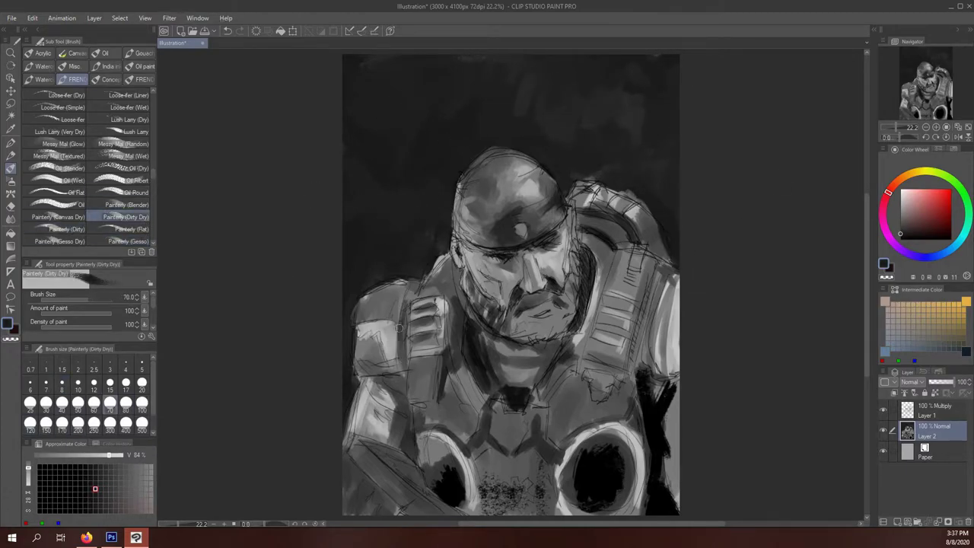
{"action": "left_click_drag", "start_coordinate": [466, 321], "coordinate": [456, 403]}
{"action": "left_click_drag", "start_coordinate": [451, 361], "coordinate": [459, 282]}
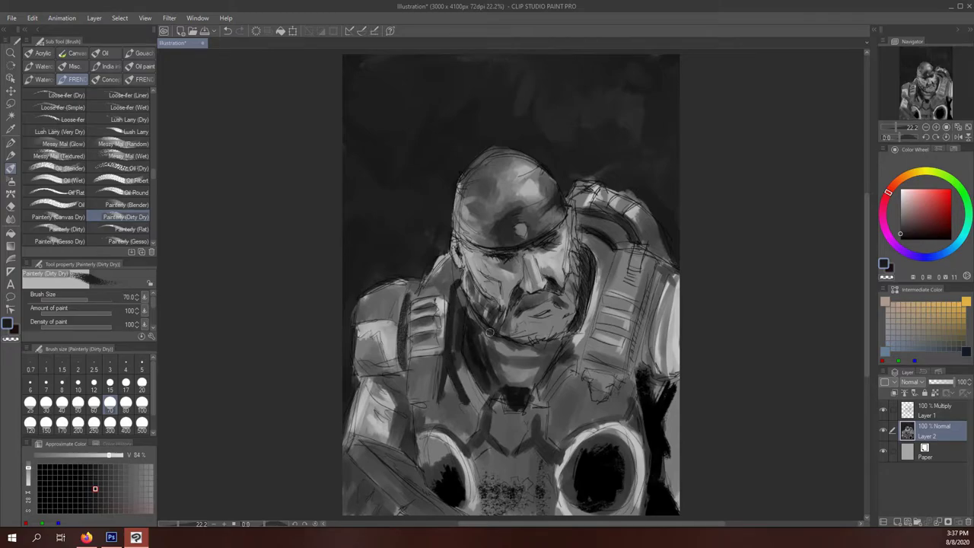
{"action": "left_click_drag", "start_coordinate": [490, 332], "coordinate": [533, 388]}
{"action": "mouse_move", "coordinate": [586, 259]}
{"action": "left_mouse_down"}
{"action": "mouse_move", "coordinate": [559, 301]}
{"action": "mouse_move", "coordinate": [564, 334]}
{"action": "left_mouse_up"}
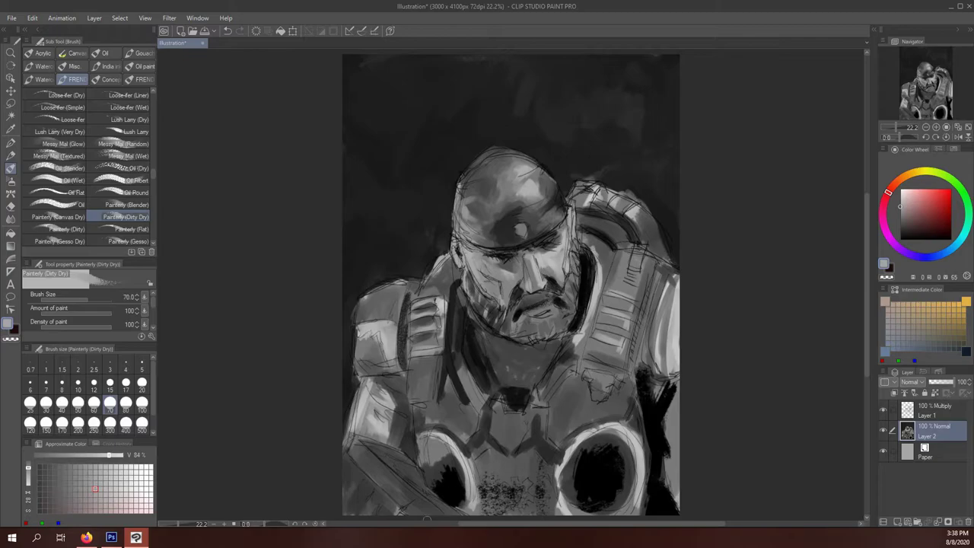
{"action": "left_click", "coordinate": [884, 411]}
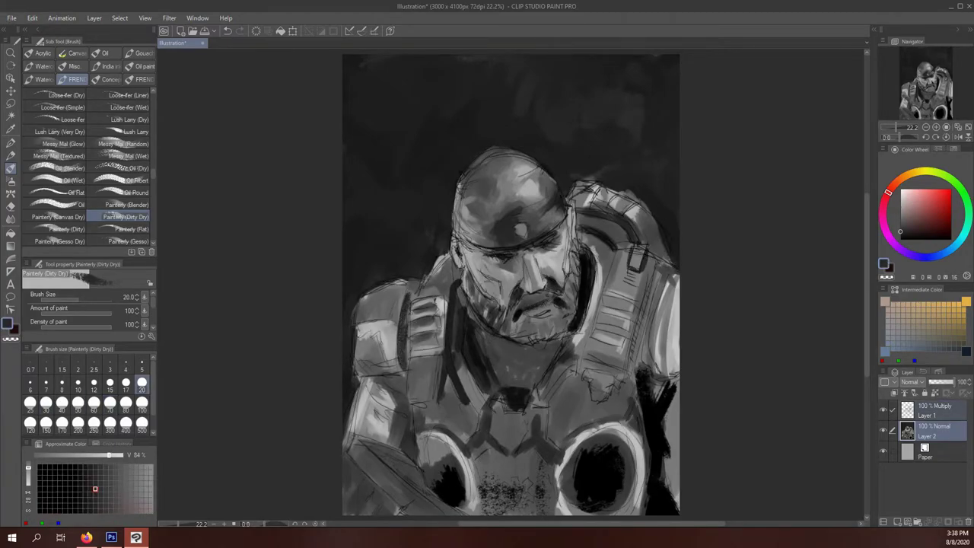
At size 50, darken the lower-left shoulder armour, then the chest, neck and right shoulder in near-black
{"action": "left_click", "coordinate": [78, 402]}
{"action": "mouse_move", "coordinate": [404, 377]}
{"action": "left_mouse_down"}
{"action": "mouse_move", "coordinate": [388, 404]}
{"action": "mouse_move", "coordinate": [357, 423]}
{"action": "left_mouse_up"}
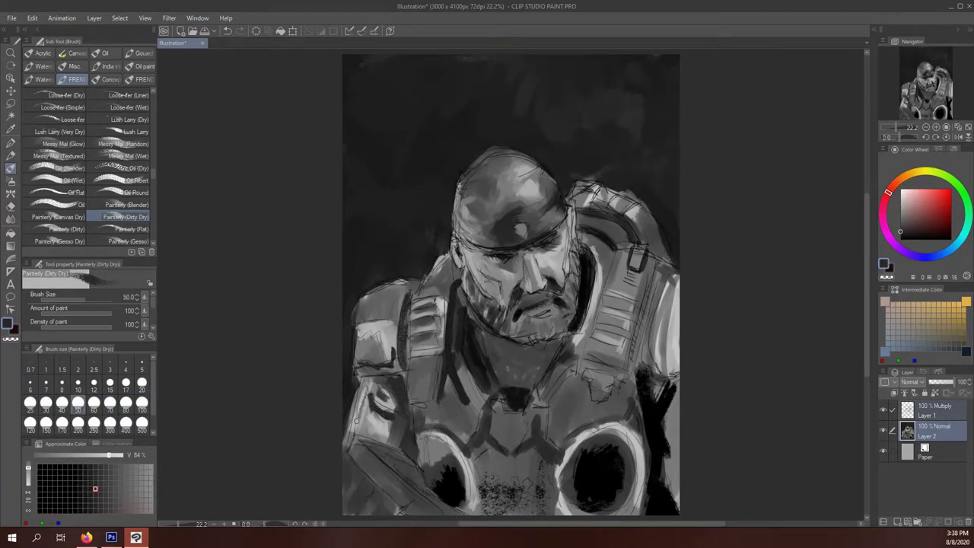
{"action": "left_click_drag", "start_coordinate": [358, 381], "coordinate": [415, 464]}
{"action": "left_click_drag", "start_coordinate": [410, 404], "coordinate": [413, 448]}
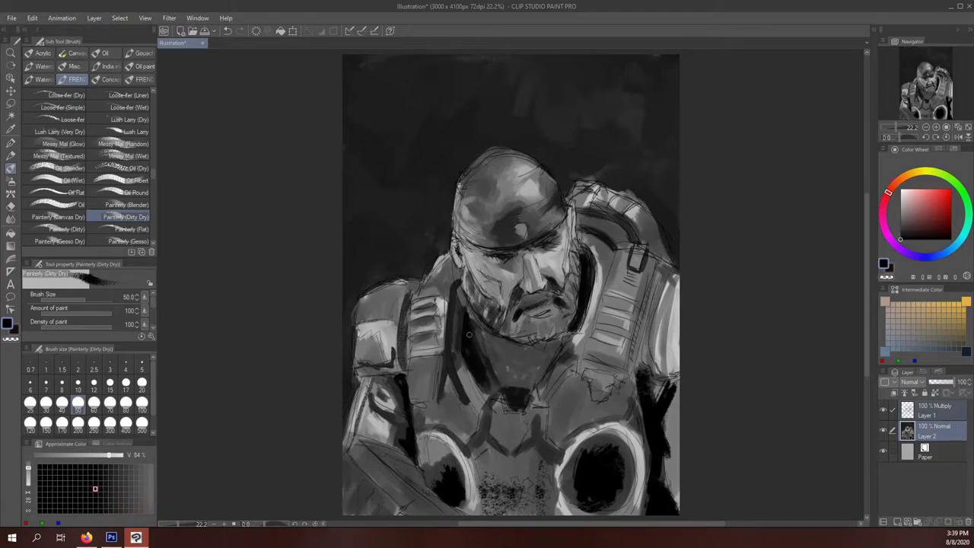
{"action": "left_click", "coordinate": [497, 402], "text": "alt"}
{"action": "left_click", "coordinate": [528, 411], "text": "alt"}
{"action": "left_click_drag", "start_coordinate": [490, 403], "coordinate": [551, 415]}
{"action": "mouse_move", "coordinate": [563, 335]}
{"action": "left_mouse_down"}
{"action": "mouse_move", "coordinate": [548, 399]}
{"action": "mouse_move", "coordinate": [476, 327]}
{"action": "left_mouse_up"}
{"action": "mouse_move", "coordinate": [582, 228]}
{"action": "left_mouse_down"}
{"action": "mouse_move", "coordinate": [613, 258]}
{"action": "mouse_move", "coordinate": [635, 240]}
{"action": "left_mouse_up"}
With the wet oil brush, darken the right shoulder and the top and sides of the head
{"action": "left_click", "coordinate": [53, 181]}
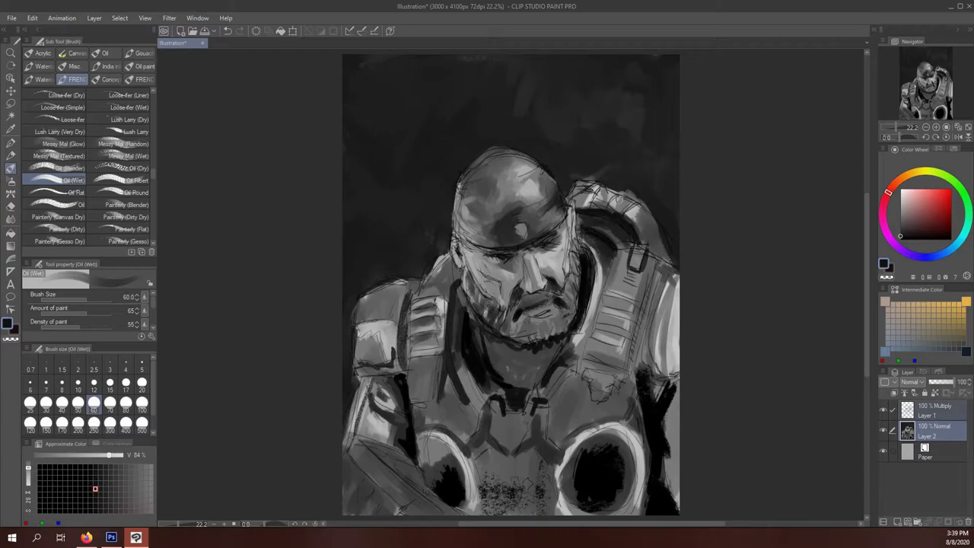
{"action": "left_click_drag", "start_coordinate": [578, 217], "coordinate": [628, 248]}
{"action": "left_click_drag", "start_coordinate": [586, 240], "coordinate": [609, 274]}
{"action": "left_click_drag", "start_coordinate": [487, 232], "coordinate": [556, 229]}
{"action": "left_click_drag", "start_coordinate": [525, 202], "coordinate": [545, 203]}
{"action": "mouse_move", "coordinate": [461, 187]}
{"action": "left_mouse_down"}
{"action": "mouse_move", "coordinate": [479, 236]}
{"action": "mouse_move", "coordinate": [465, 238]}
{"action": "left_mouse_up"}
{"action": "left_click_drag", "start_coordinate": [509, 156], "coordinate": [537, 149]}
{"action": "left_click", "coordinate": [525, 148], "text": "alt"}
Using sampled colours, repaint the right shoulder and armour edge and smooth the speckled chest
{"action": "left_click_drag", "start_coordinate": [609, 252], "coordinate": [618, 296]}
{"action": "left_click", "coordinate": [661, 276], "text": "alt"}
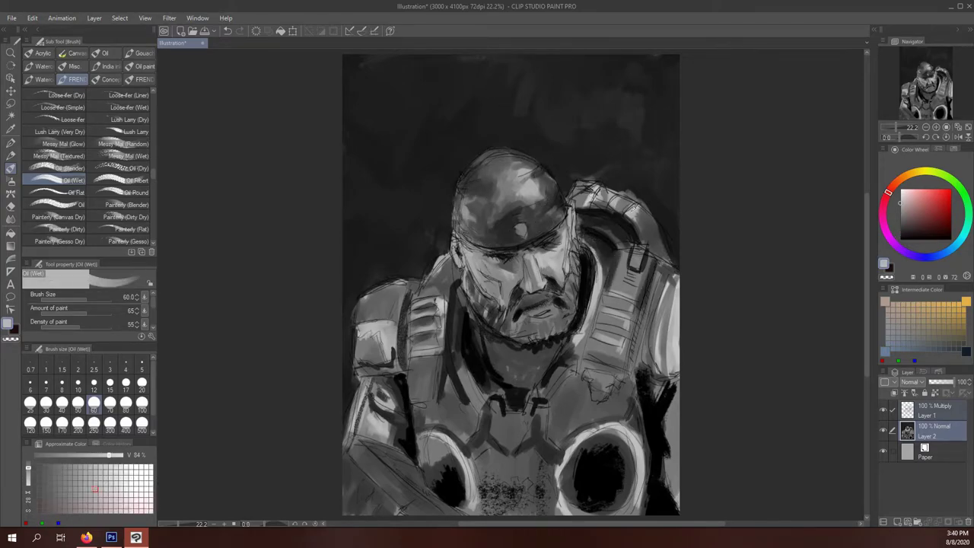
{"action": "mouse_move", "coordinate": [639, 259]}
{"action": "left_mouse_down"}
{"action": "mouse_move", "coordinate": [656, 301]}
{"action": "mouse_move", "coordinate": [640, 381]}
{"action": "mouse_move", "coordinate": [662, 392]}
{"action": "mouse_move", "coordinate": [672, 503]}
{"action": "left_mouse_up"}
{"action": "left_click", "coordinate": [667, 415], "text": "alt"}
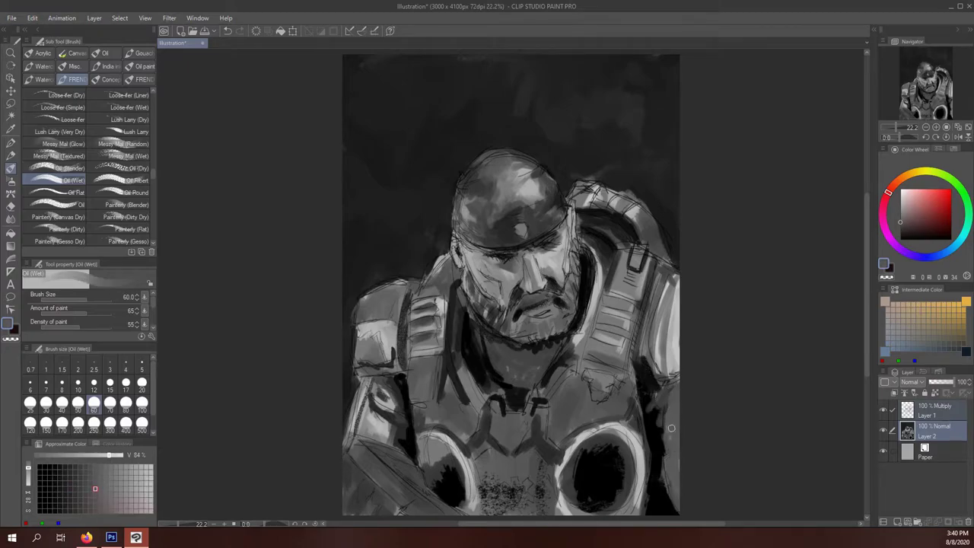
{"action": "left_click", "coordinate": [673, 457], "text": "alt"}
{"action": "left_click_drag", "start_coordinate": [670, 400], "coordinate": [670, 506]}
{"action": "mouse_move", "coordinate": [660, 377]}
{"action": "left_mouse_down"}
{"action": "mouse_move", "coordinate": [654, 441]}
{"action": "mouse_move", "coordinate": [536, 431]}
{"action": "mouse_move", "coordinate": [422, 445]}
{"action": "left_mouse_up"}
{"action": "mouse_move", "coordinate": [510, 460]}
{"action": "left_mouse_down"}
{"action": "mouse_move", "coordinate": [512, 516]}
{"action": "mouse_move", "coordinate": [480, 516]}
{"action": "left_mouse_up"}
{"action": "mouse_move", "coordinate": [547, 471]}
{"action": "left_mouse_down"}
{"action": "mouse_move", "coordinate": [548, 502]}
{"action": "mouse_move", "coordinate": [554, 456]}
{"action": "left_mouse_up"}
Add light grey strokes on the lower-left armour and darken its far-left edge
{"action": "left_click", "coordinate": [638, 451], "text": "alt"}
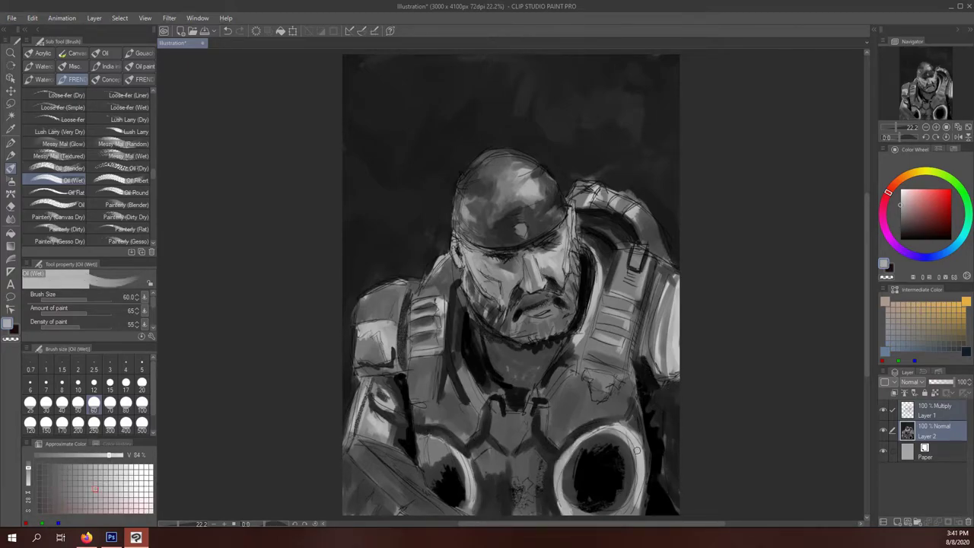
{"action": "left_click", "coordinate": [392, 411], "text": "alt"}
{"action": "left_click_drag", "start_coordinate": [358, 449], "coordinate": [411, 503]}
{"action": "left_click", "coordinate": [474, 395], "text": "alt"}
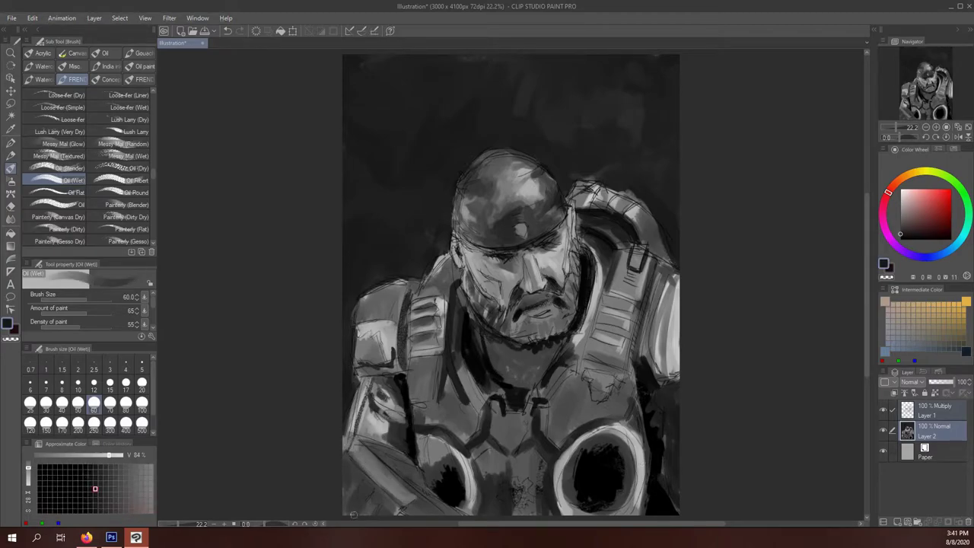
{"action": "left_click_drag", "start_coordinate": [380, 455], "coordinate": [346, 515]}
Blend the shoulder armour, left arm and neck with the Oil Blender, then add a new layer
{"action": "left_click", "coordinate": [57, 167]}
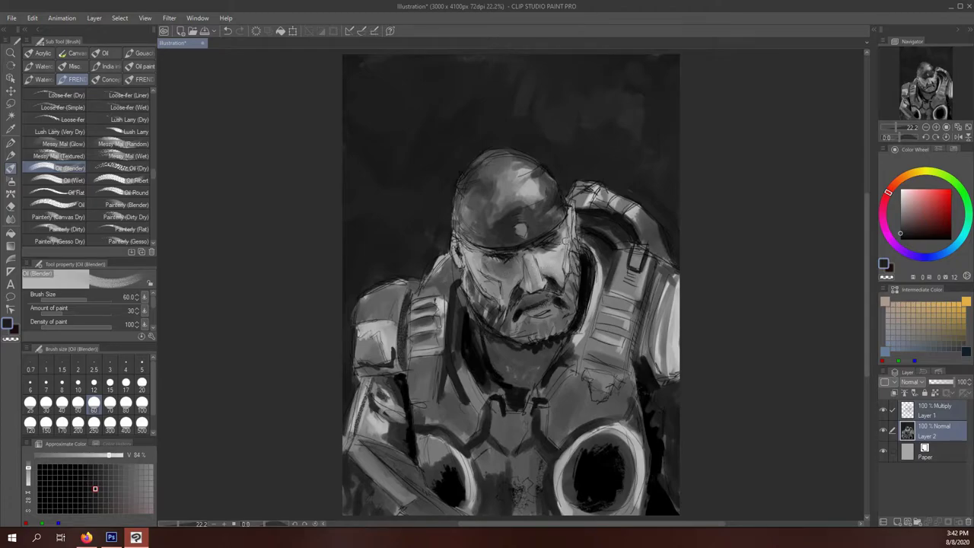
{"action": "left_click_drag", "start_coordinate": [561, 180], "coordinate": [684, 343]}
{"action": "left_click_drag", "start_coordinate": [372, 305], "coordinate": [396, 283]}
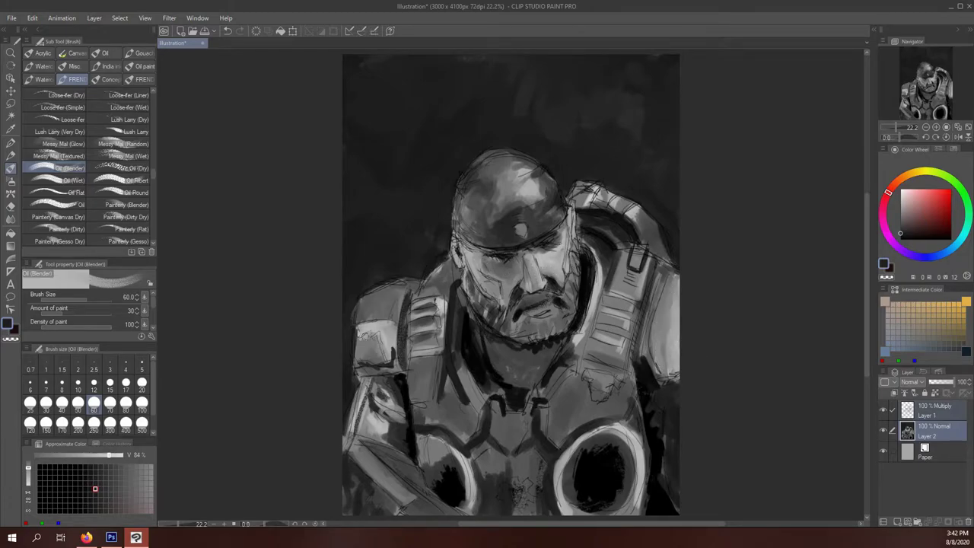
{"action": "left_click_drag", "start_coordinate": [365, 335], "coordinate": [386, 431]}
{"action": "left_click_drag", "start_coordinate": [388, 380], "coordinate": [400, 424]}
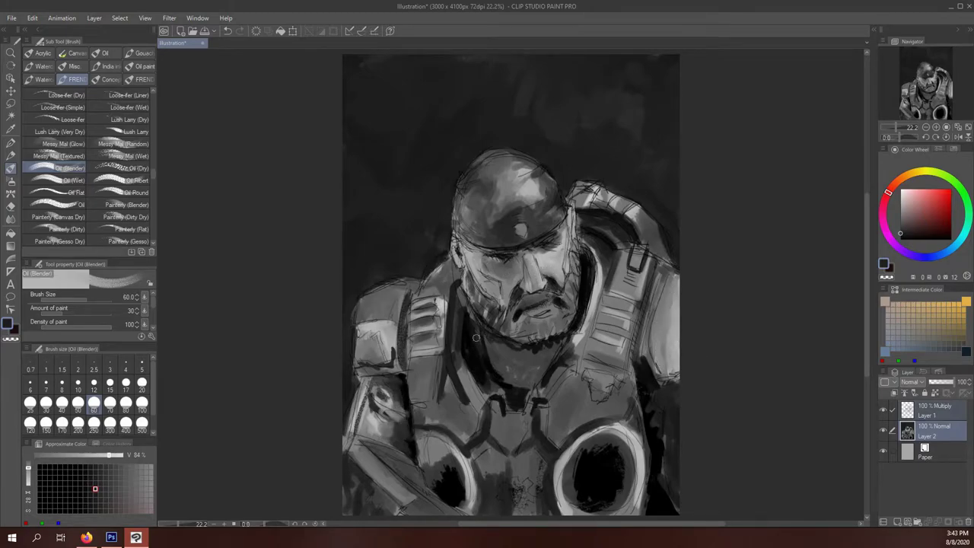
{"action": "mouse_move", "coordinate": [473, 336]}
{"action": "left_mouse_down"}
{"action": "mouse_move", "coordinate": [509, 411]}
{"action": "mouse_move", "coordinate": [584, 328]}
{"action": "left_mouse_up"}
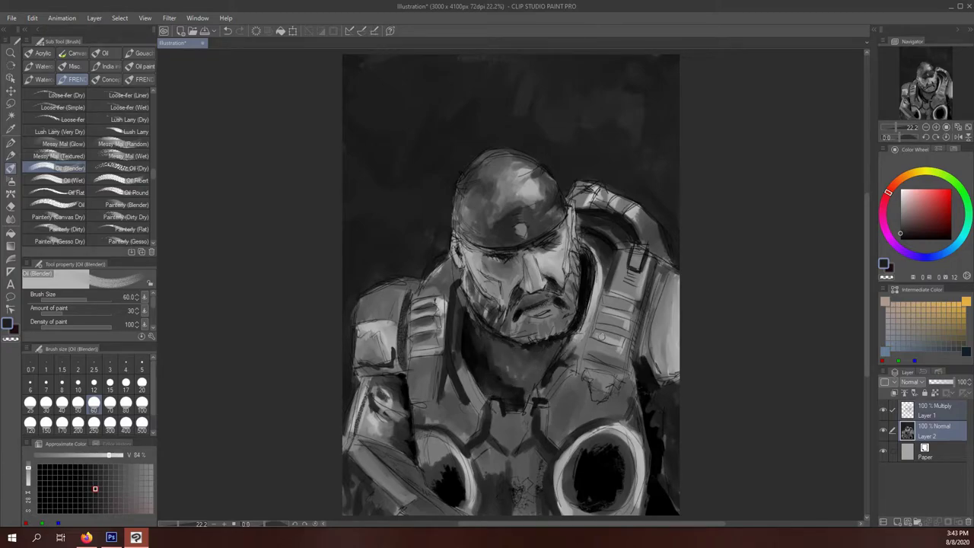
{"action": "key", "text": "ctrl+shift+n"}
Set Layer 3 to Multiply and airbrush blue over background and armour, orange over the face
{"action": "key", "text": "b"}
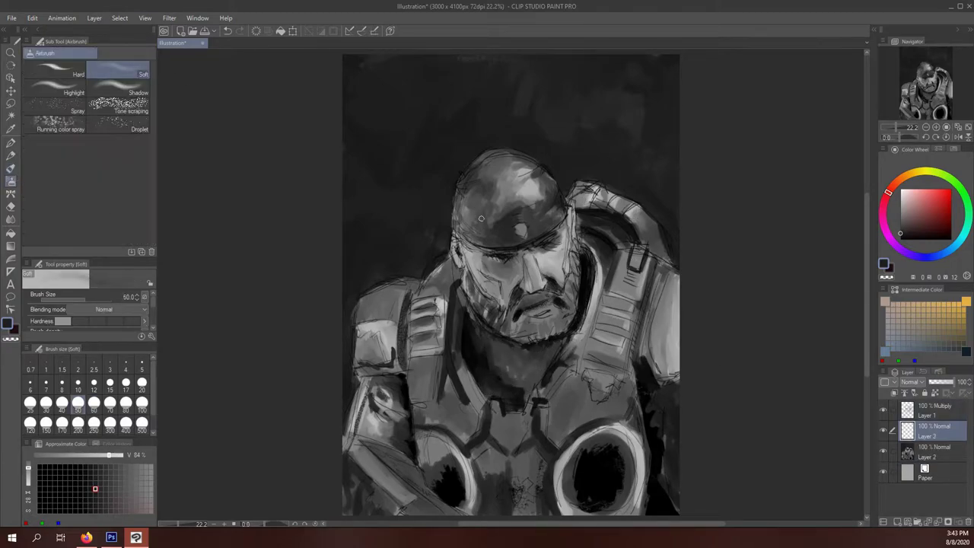
{"action": "left_click", "coordinate": [909, 382]}
{"action": "left_click", "coordinate": [917, 130]}
{"action": "key", "text": "ctrl+minus"}
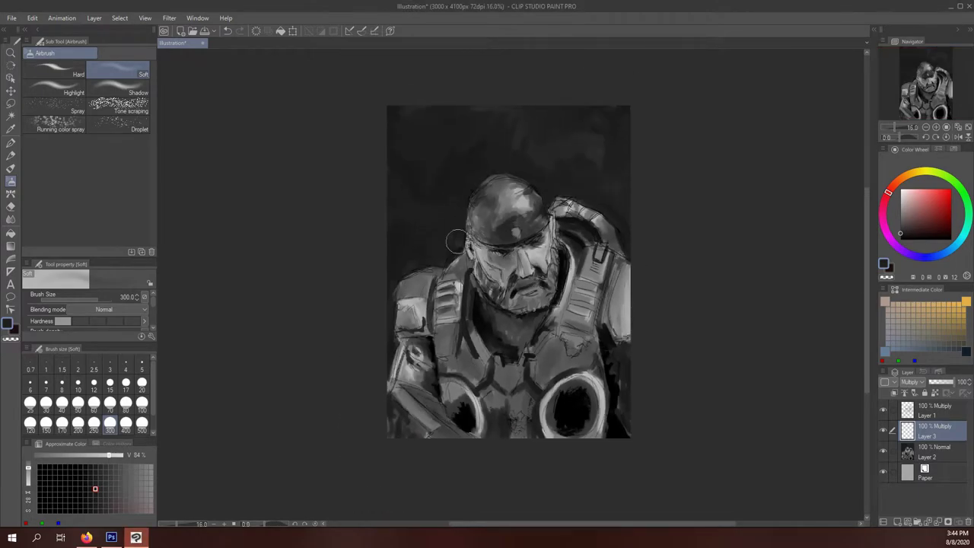
{"action": "left_click_drag", "start_coordinate": [453, 208], "coordinate": [544, 119]}
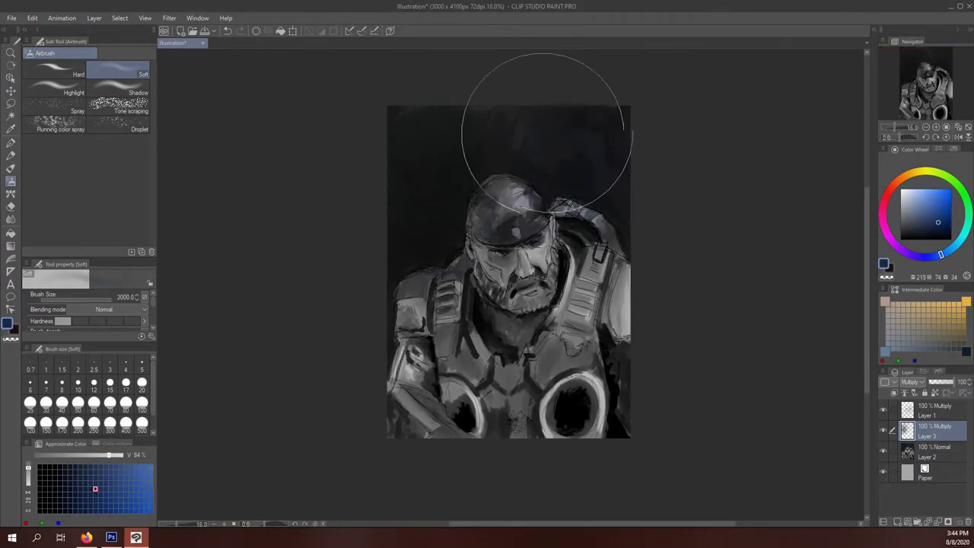
{"action": "mouse_move", "coordinate": [500, 213]}
{"action": "left_mouse_down"}
{"action": "mouse_move", "coordinate": [449, 323]}
{"action": "mouse_move", "coordinate": [631, 294]}
{"action": "mouse_move", "coordinate": [601, 190]}
{"action": "left_mouse_up"}
{"action": "left_click_drag", "start_coordinate": [495, 244], "coordinate": [533, 289]}
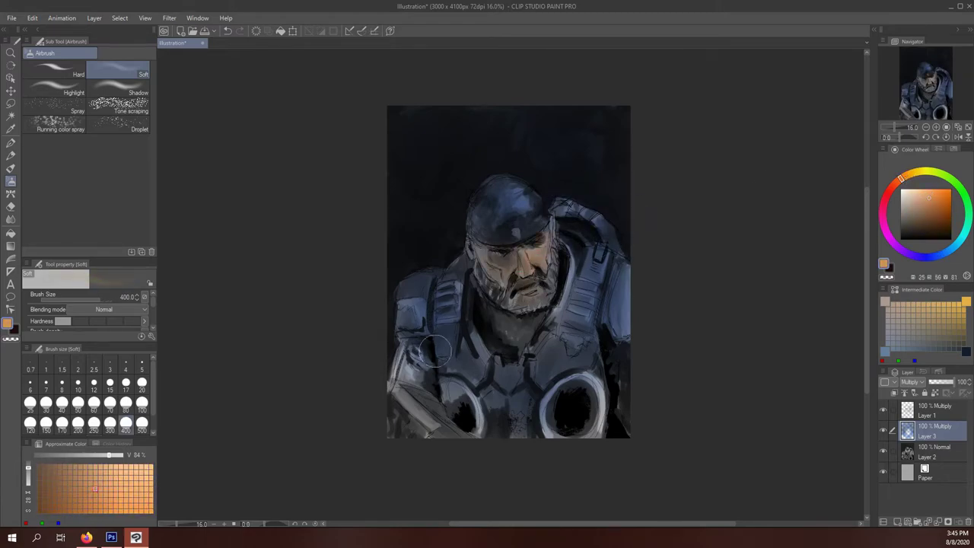
Pick a light blue, refine a darker reddish peach skin colour, and shrink the airbrush to 70
{"action": "left_click", "coordinate": [944, 251]}
{"action": "left_click", "coordinate": [906, 197]}
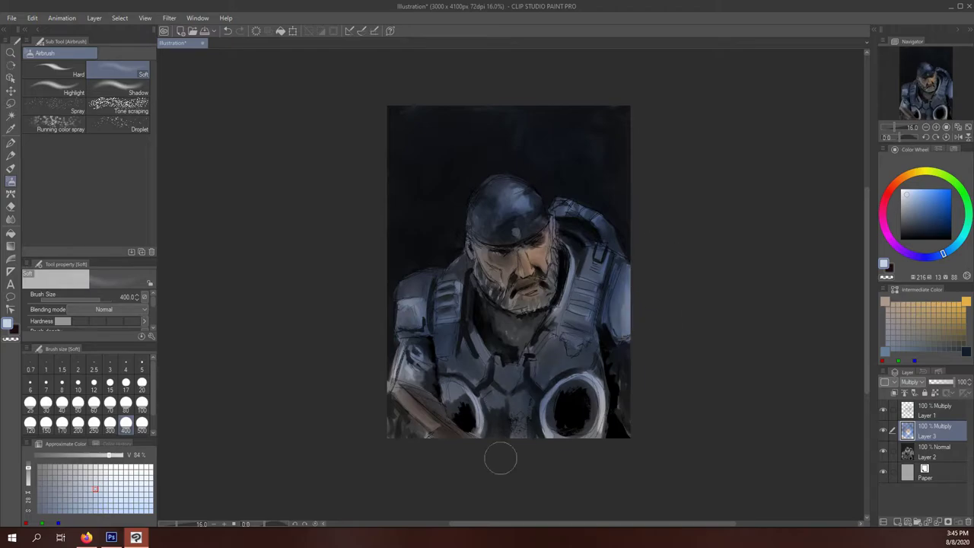
{"action": "key", "text": "bracketleft"}
{"action": "key", "text": "bracketleft"}
{"action": "key", "text": "bracketleft"}
{"action": "left_click", "coordinate": [523, 268], "text": "alt"}
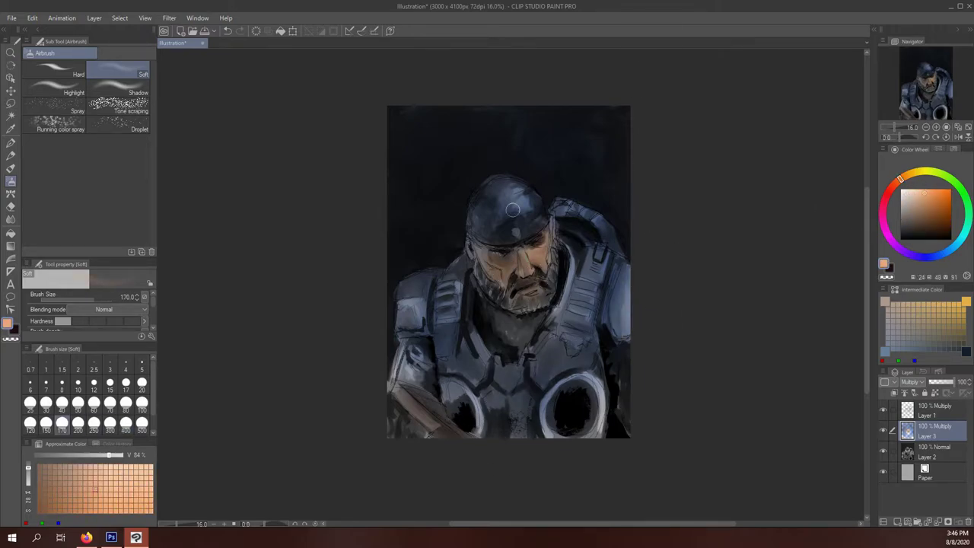
{"action": "left_click", "coordinate": [515, 259], "text": "alt"}
{"action": "left_click", "coordinate": [484, 261], "text": "alt"}
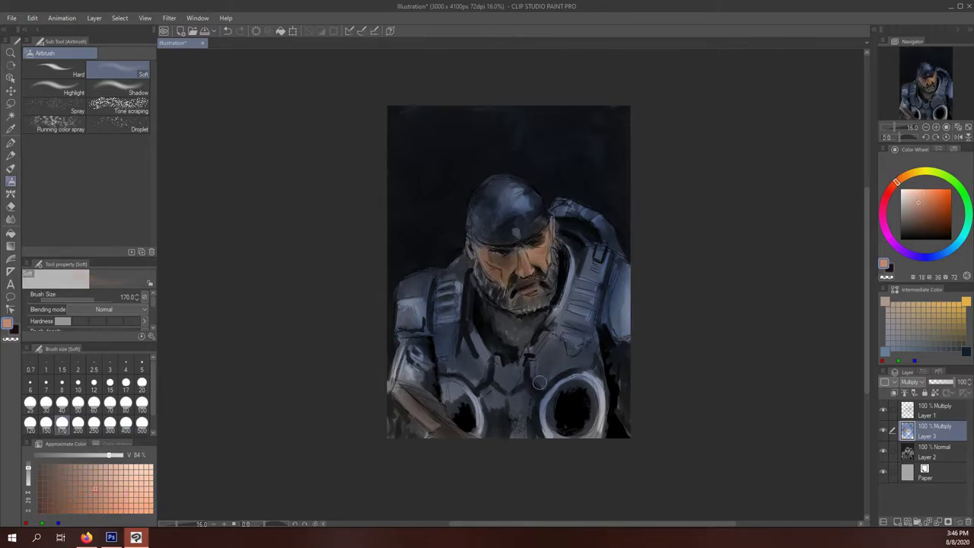
{"action": "key", "text": "bracketleft"}
{"action": "key", "text": "bracketleft"}
{"action": "key", "text": "bracketleft"}
Paint a saturated blue glow along the chest rings and add Layer 4
{"action": "left_click", "coordinate": [587, 312], "text": "alt"}
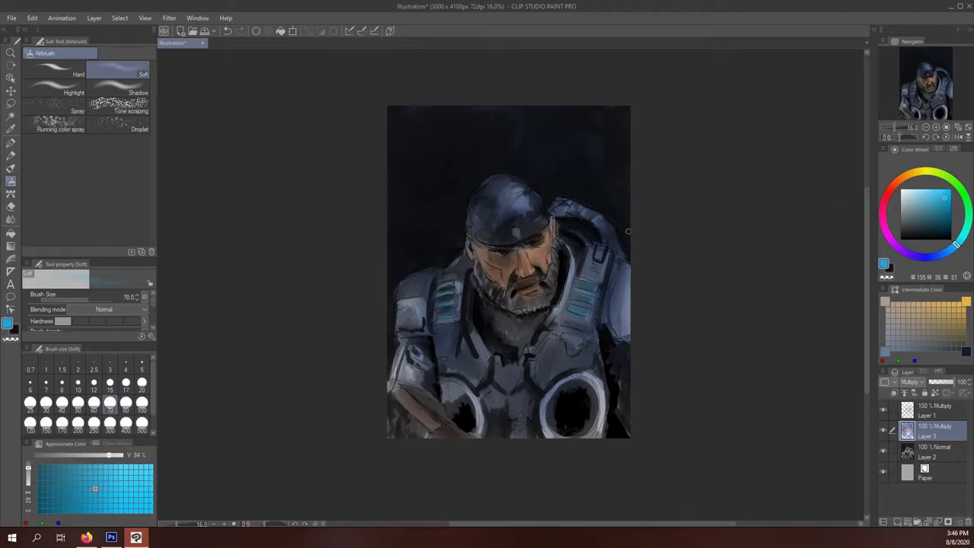
{"action": "left_click", "coordinate": [627, 230], "text": "alt"}
{"action": "left_click_drag", "start_coordinate": [552, 426], "coordinate": [598, 381]}
{"action": "left_click_drag", "start_coordinate": [441, 387], "coordinate": [474, 434]}
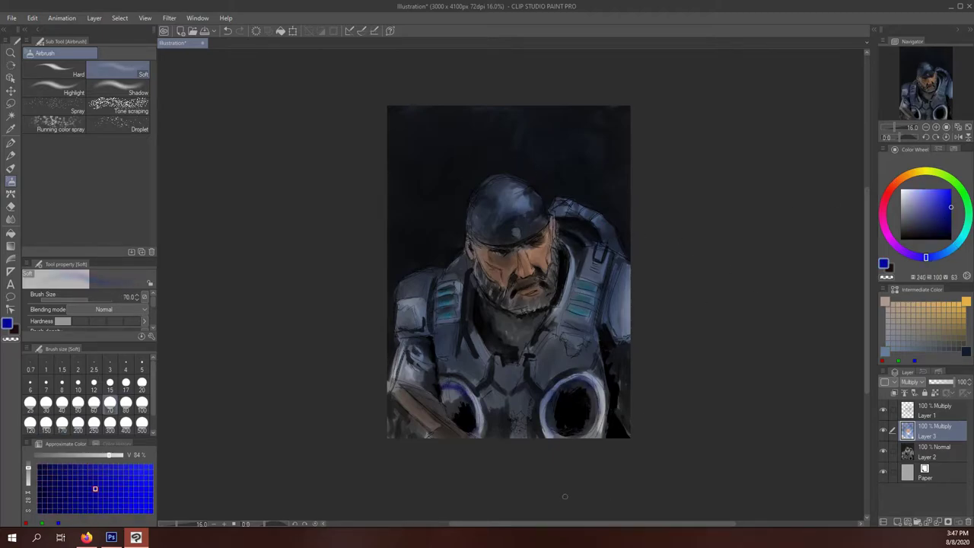
{"action": "left_click", "coordinate": [899, 523]}
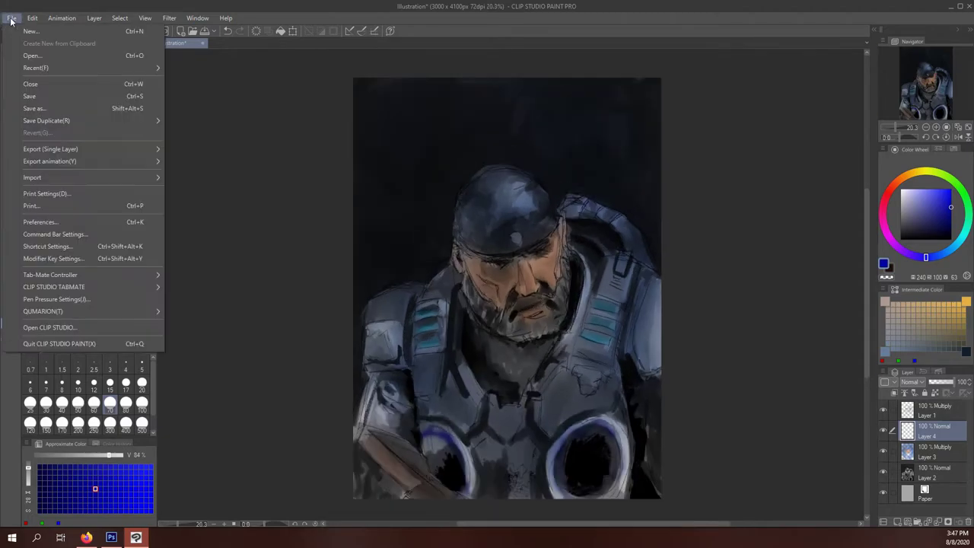
{"action": "key", "text": "ctrl+plus"}
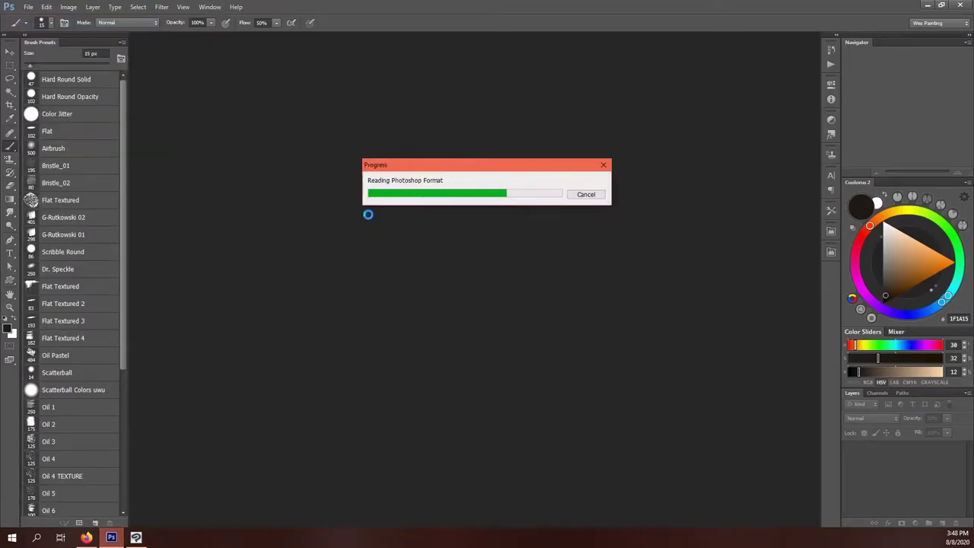
With the Flat Textured brush, paint blue tones beside the helmet and shade the neck below the beard
{"action": "left_click", "coordinate": [60, 200]}
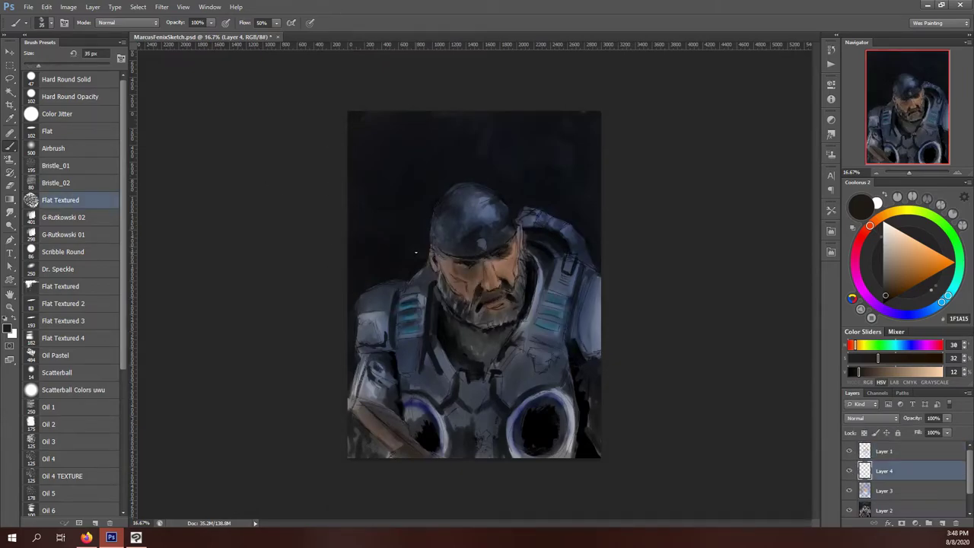
{"action": "left_click", "coordinate": [490, 211], "text": "alt"}
{"action": "mouse_move", "coordinate": [417, 197]}
{"action": "left_mouse_down"}
{"action": "mouse_move", "coordinate": [410, 230]}
{"action": "mouse_move", "coordinate": [417, 197]}
{"action": "left_mouse_up"}
{"action": "left_click", "coordinate": [410, 230], "text": "alt"}
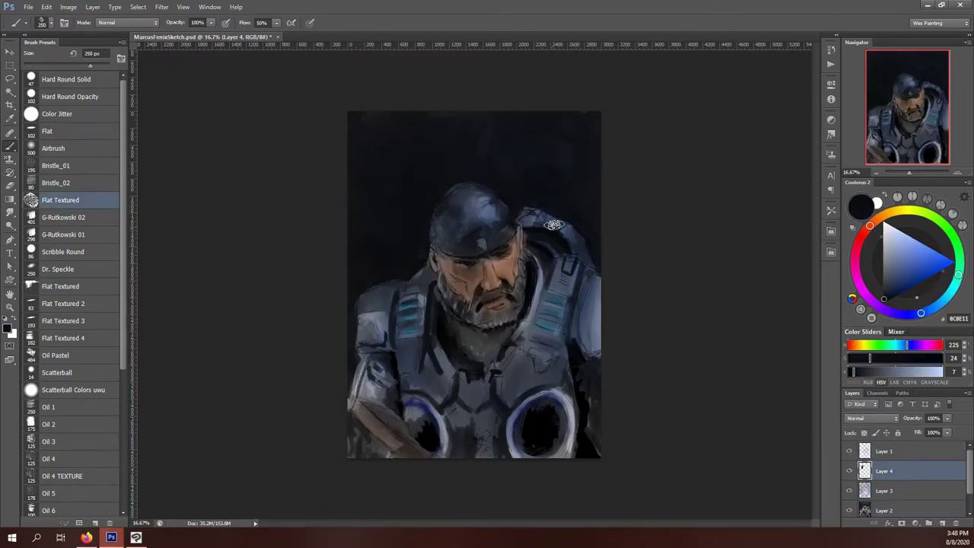
{"action": "left_click", "coordinate": [486, 199], "text": "alt"}
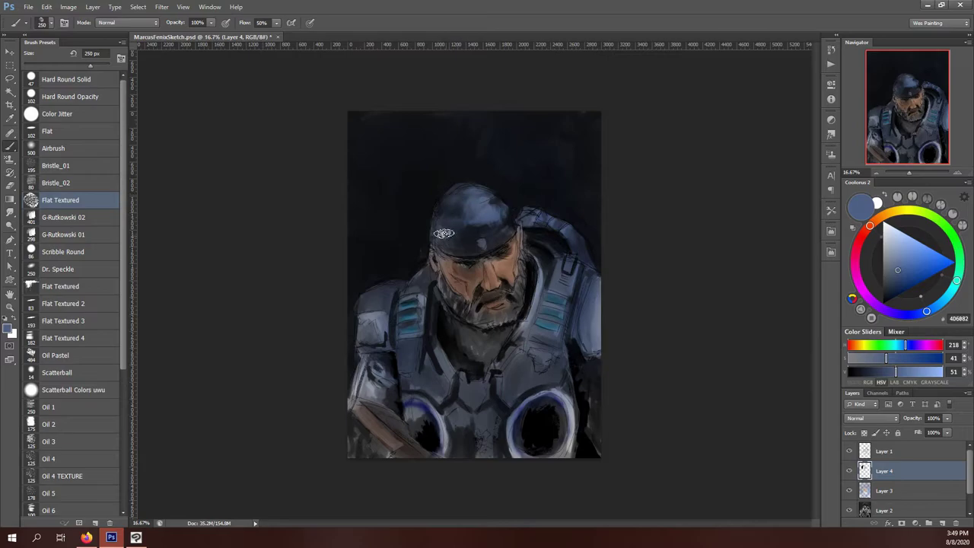
{"action": "left_click", "coordinate": [599, 348], "text": "alt"}
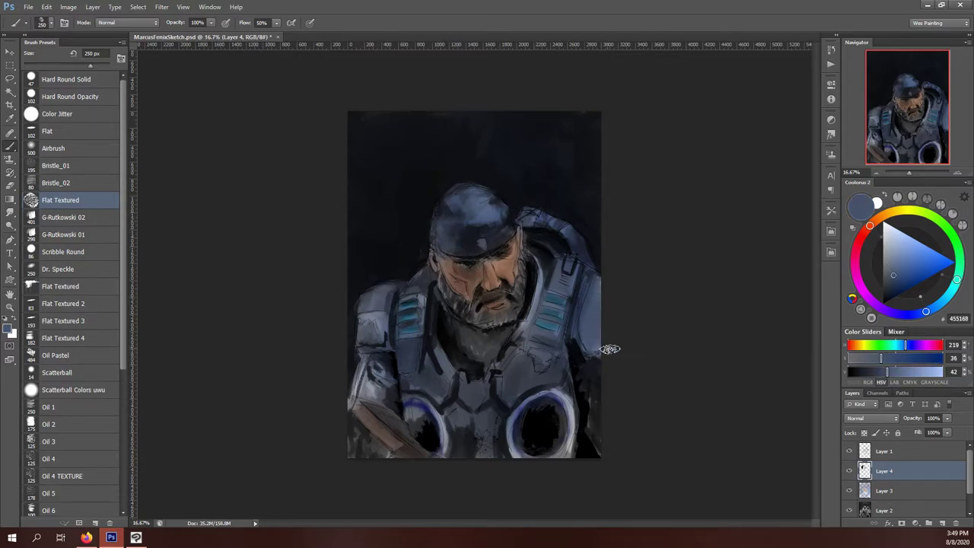
{"action": "left_click", "coordinate": [461, 308], "text": "alt"}
{"action": "left_click_drag", "start_coordinate": [465, 335], "coordinate": [531, 266]}
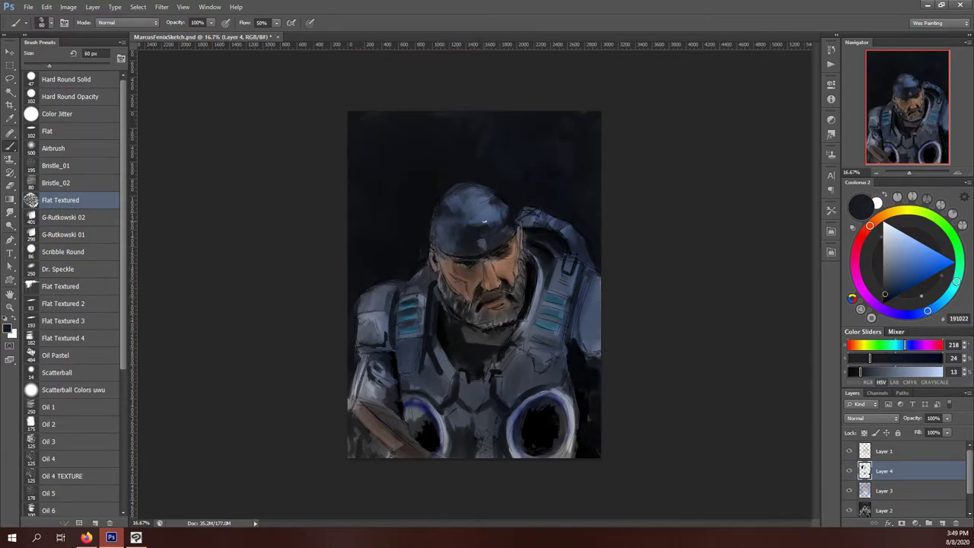
Sample helmet, skin and beard colours, set a 30 px brush, and add a light grey beard highlight
{"action": "left_click", "coordinate": [454, 236], "text": "alt"}
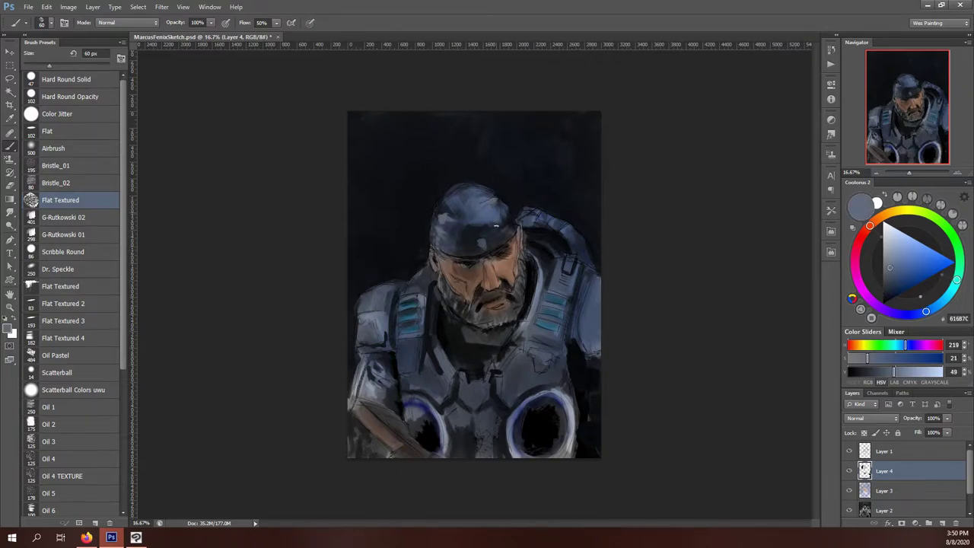
{"action": "left_click", "coordinate": [498, 270], "text": "alt"}
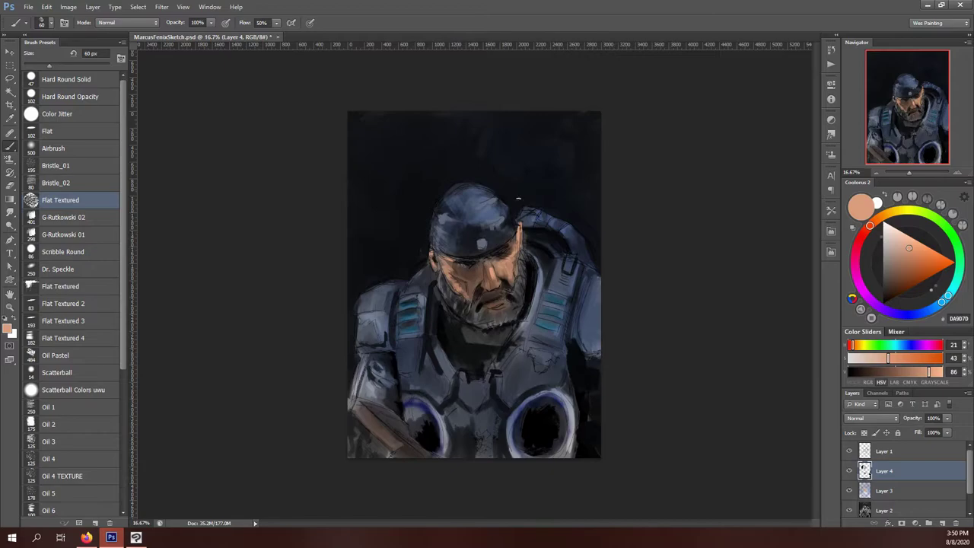
{"action": "left_click", "coordinate": [475, 304], "text": "alt"}
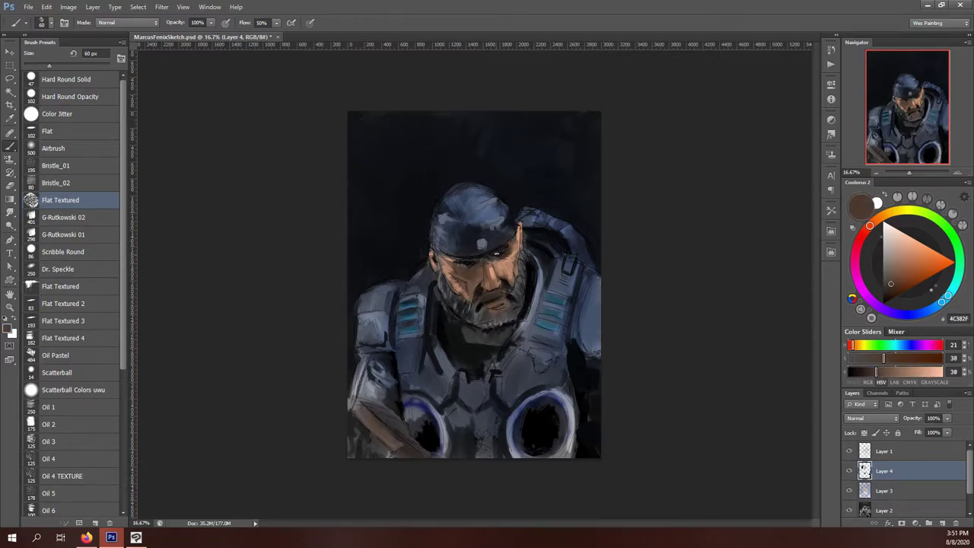
{"action": "left_click", "coordinate": [514, 227], "text": "alt"}
{"action": "key", "text": "bracketright"}
{"action": "key", "text": "bracketright"}
{"action": "key", "text": "bracketright"}
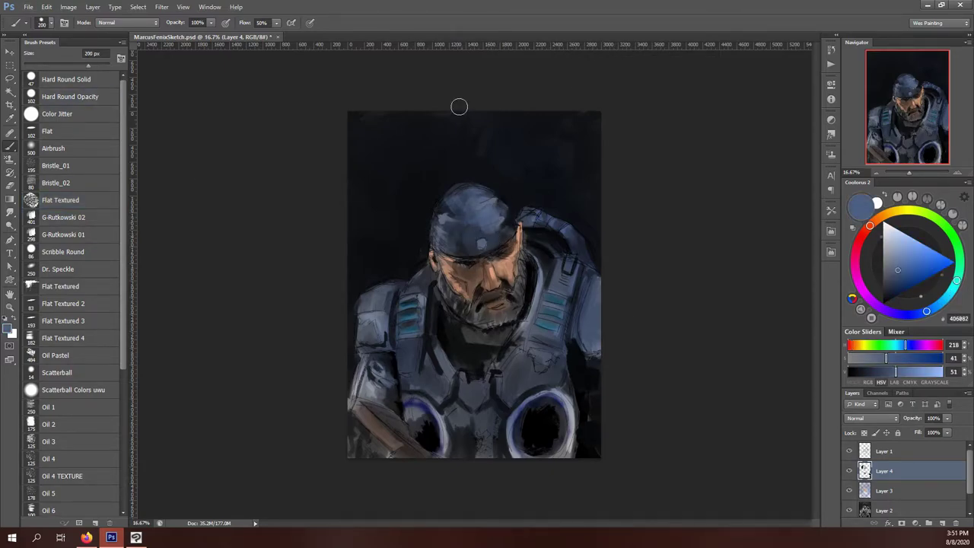
{"action": "key", "text": "bracketleft"}
{"action": "key", "text": "bracketleft"}
{"action": "key", "text": "bracketleft"}
{"action": "left_click", "coordinate": [438, 296], "text": "alt"}
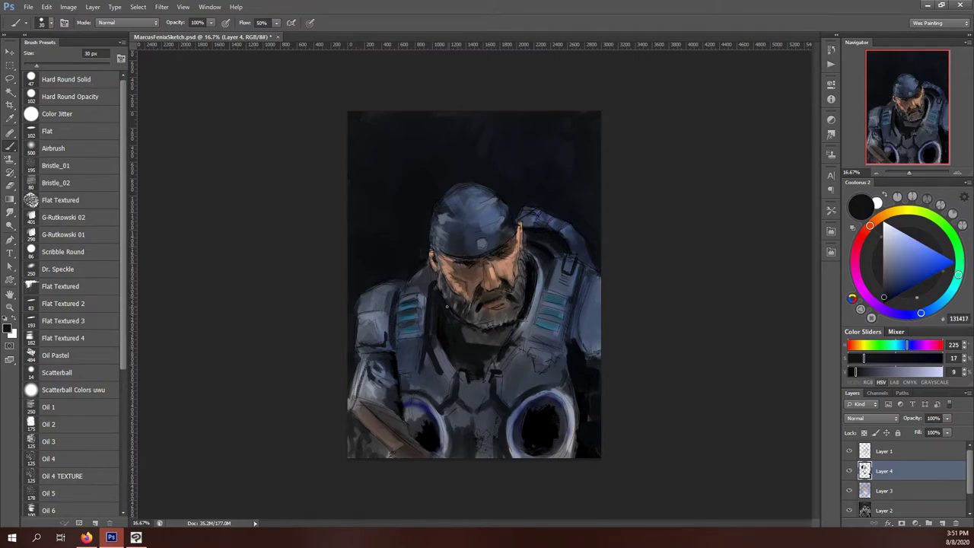
{"action": "left_click", "coordinate": [459, 302], "text": "alt"}
{"action": "left_click_drag", "start_coordinate": [453, 303], "coordinate": [450, 292]}
Highlight the left shoulder armour and right armour edge, and darken the area near the chest ring
{"action": "left_click", "coordinate": [405, 328], "text": "alt"}
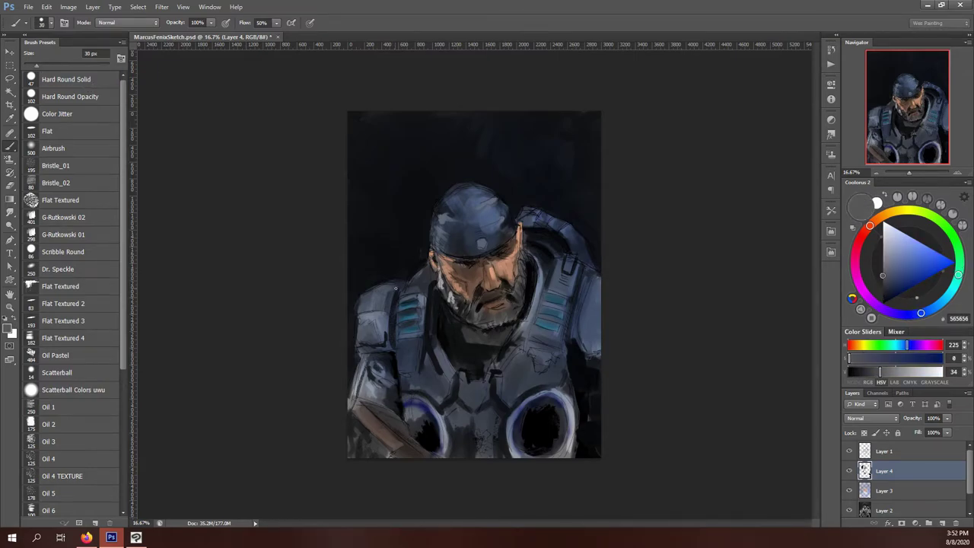
{"action": "left_click", "coordinate": [546, 316], "text": "alt"}
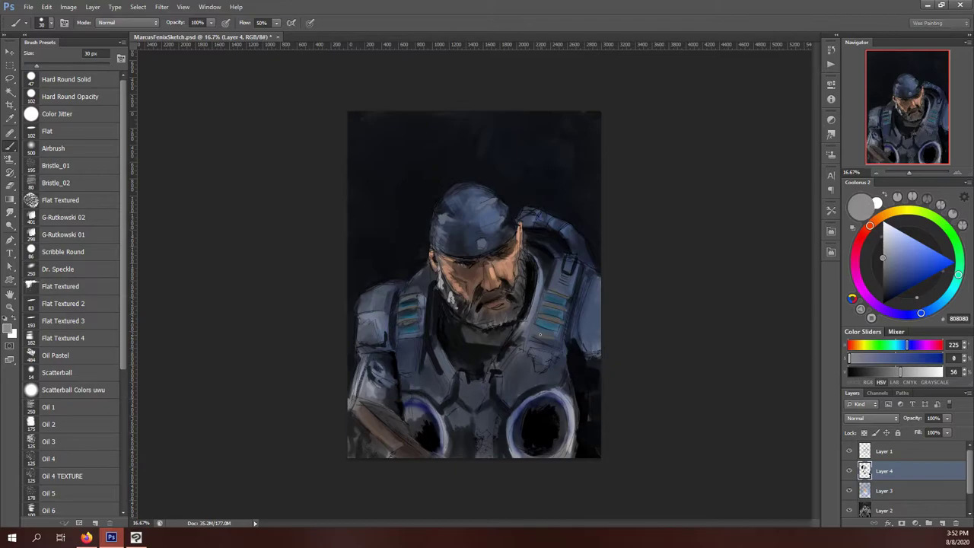
{"action": "left_click_drag", "start_coordinate": [364, 319], "coordinate": [385, 338]}
{"action": "left_click", "coordinate": [353, 246], "text": "alt"}
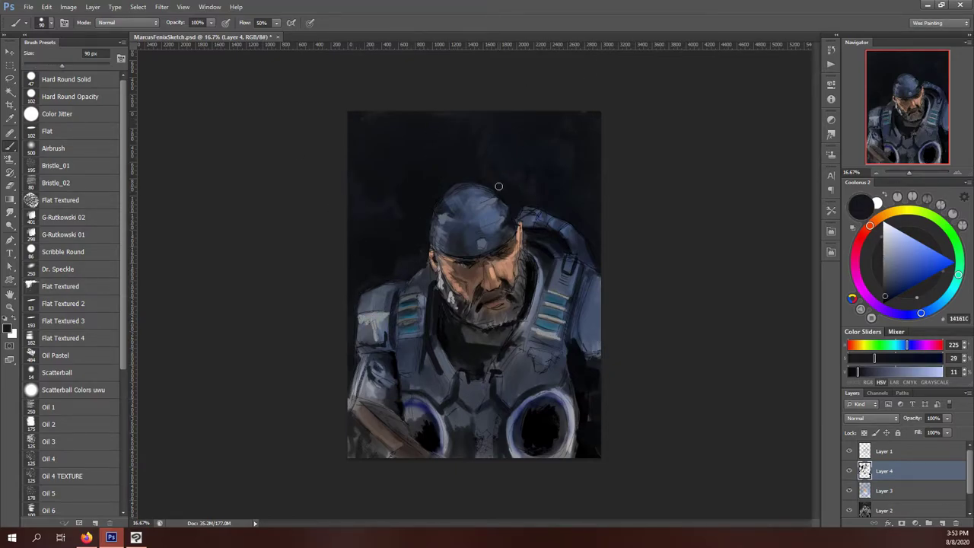
{"action": "left_click", "coordinate": [588, 309], "text": "alt"}
{"action": "mouse_move", "coordinate": [596, 357]}
{"action": "left_mouse_down"}
{"action": "mouse_move", "coordinate": [597, 457]}
{"action": "mouse_move", "coordinate": [550, 392]}
{"action": "left_mouse_up"}
With a 50 px brush, highlight the chest ring, touch up the lip, and darken the lower-left armour
{"action": "left_click", "coordinate": [542, 426], "text": "alt"}
{"action": "key", "text": "bracketleft"}
{"action": "key", "text": "bracketleft"}
{"action": "key", "text": "bracketleft"}
{"action": "left_click_drag", "start_coordinate": [518, 450], "coordinate": [521, 406]}
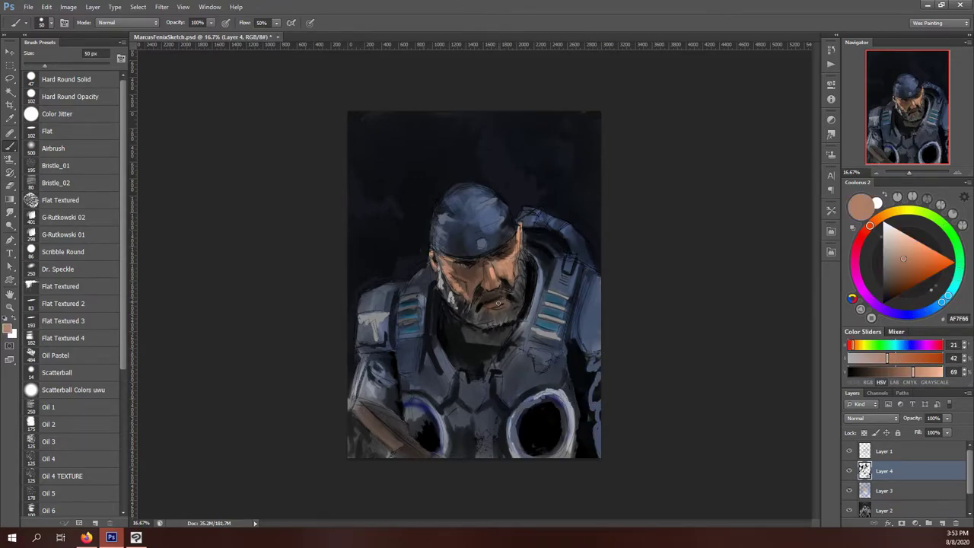
{"action": "left_click_drag", "start_coordinate": [490, 305], "coordinate": [504, 300]}
{"action": "left_click", "coordinate": [374, 407], "text": "alt"}
{"action": "left_click_drag", "start_coordinate": [367, 404], "coordinate": [376, 398]}
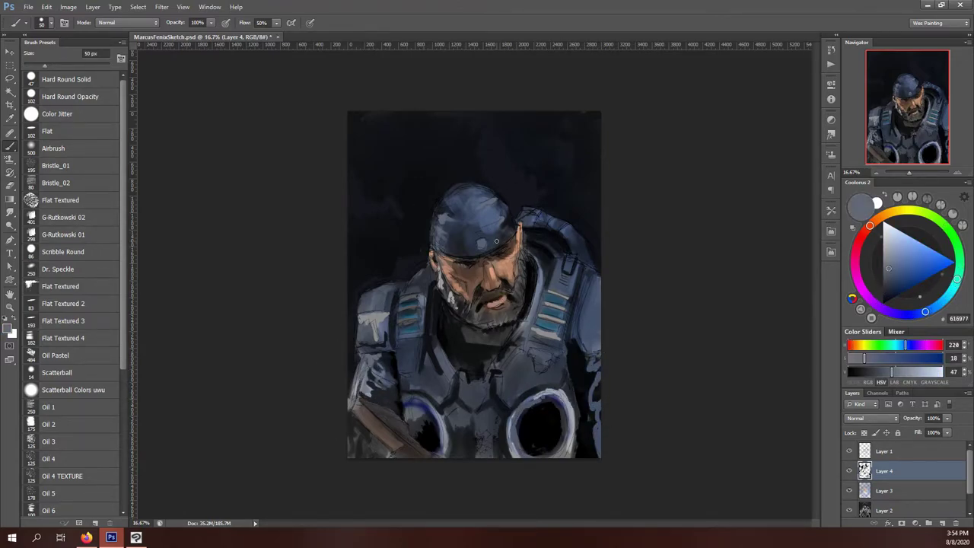
Sample hat blue and eye-area browns, then add grey-blue light strokes on the left shoulder
{"action": "left_click", "coordinate": [439, 212], "text": "alt"}
{"action": "left_click", "coordinate": [459, 193], "text": "alt"}
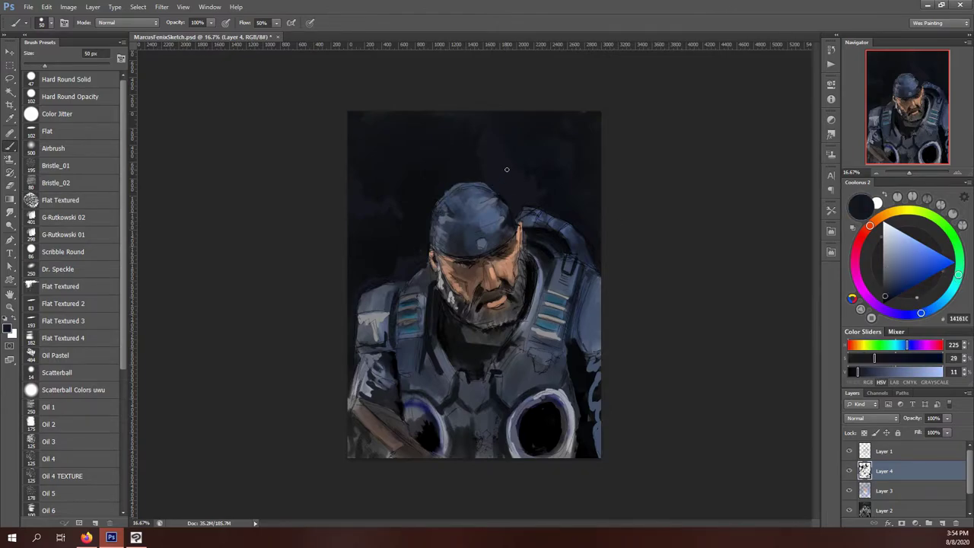
{"action": "left_click", "coordinate": [463, 268], "text": "alt"}
{"action": "left_click_drag", "start_coordinate": [460, 270], "coordinate": [466, 270]}
{"action": "left_click", "coordinate": [474, 264], "text": "alt"}
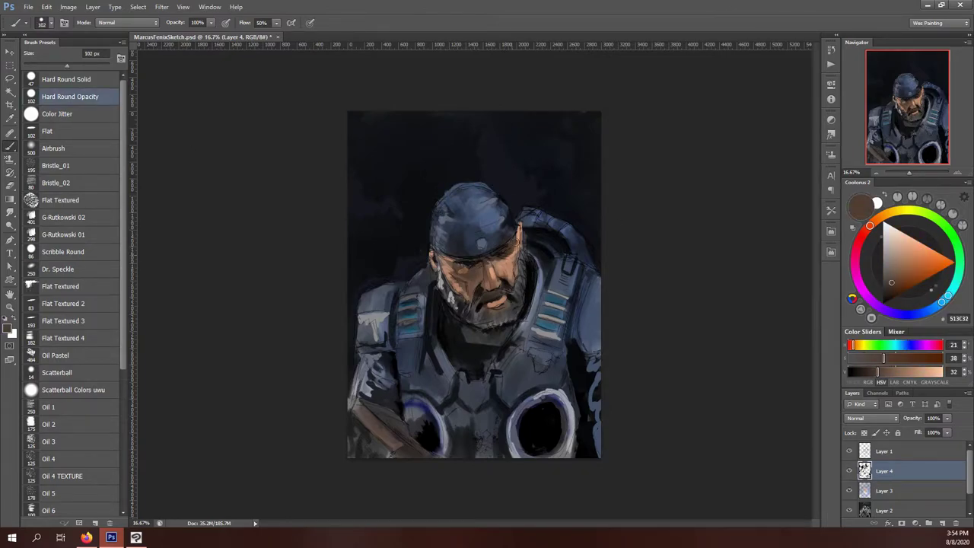
{"action": "left_click", "coordinate": [512, 225], "text": "alt"}
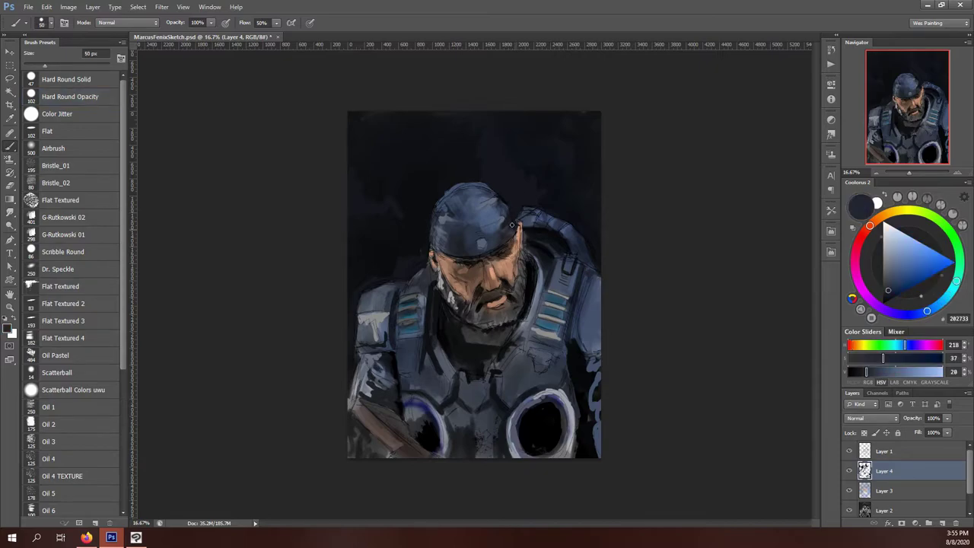
{"action": "left_click", "coordinate": [404, 360], "text": "alt"}
{"action": "left_click_drag", "start_coordinate": [385, 358], "coordinate": [362, 396]}
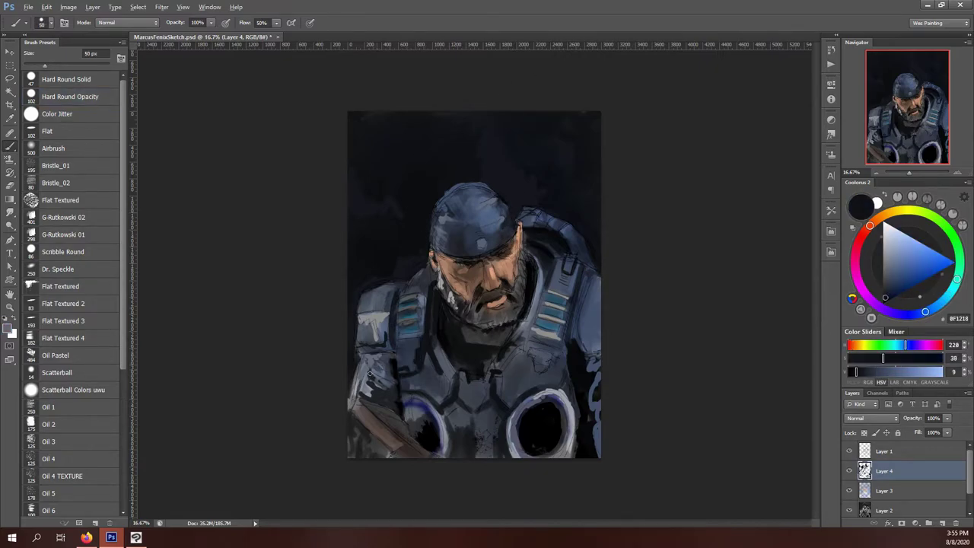
Sample chest tones and paint a lighter grey-blue edge along the right shoulder
{"action": "left_click", "coordinate": [416, 412], "text": "alt"}
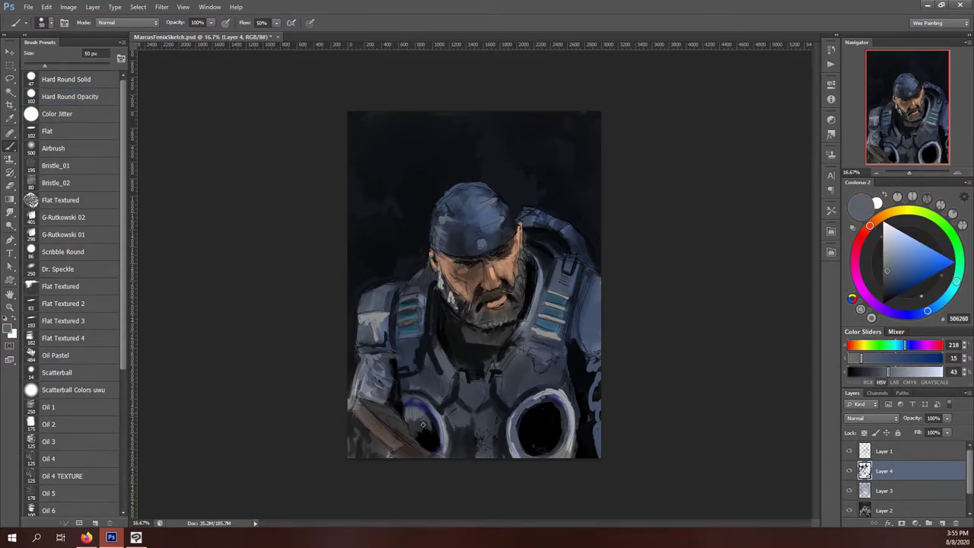
{"action": "left_click", "coordinate": [411, 391], "text": "alt"}
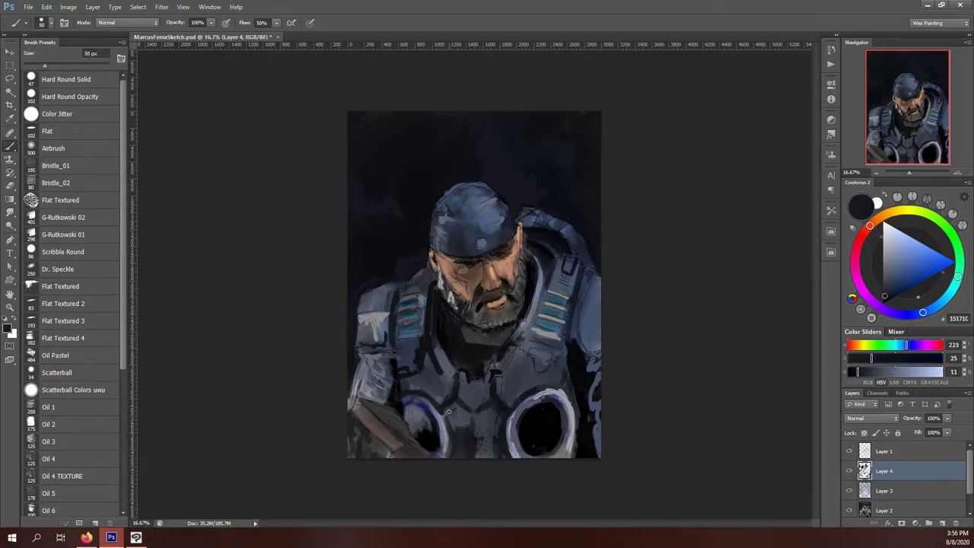
{"action": "left_click", "coordinate": [501, 413], "text": "alt"}
{"action": "left_click", "coordinate": [476, 381], "text": "alt"}
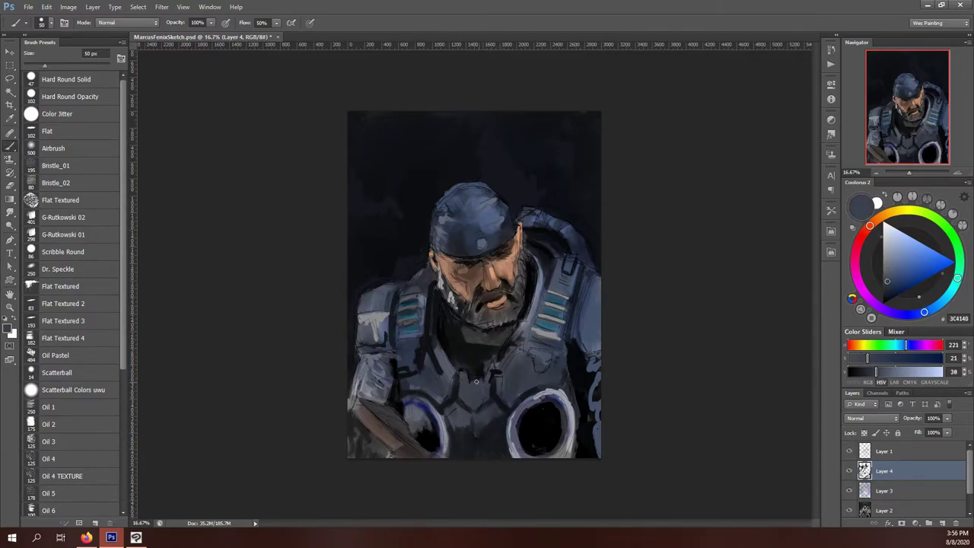
{"action": "left_click", "coordinate": [505, 351], "text": "alt"}
{"action": "left_click", "coordinate": [379, 323], "text": "alt"}
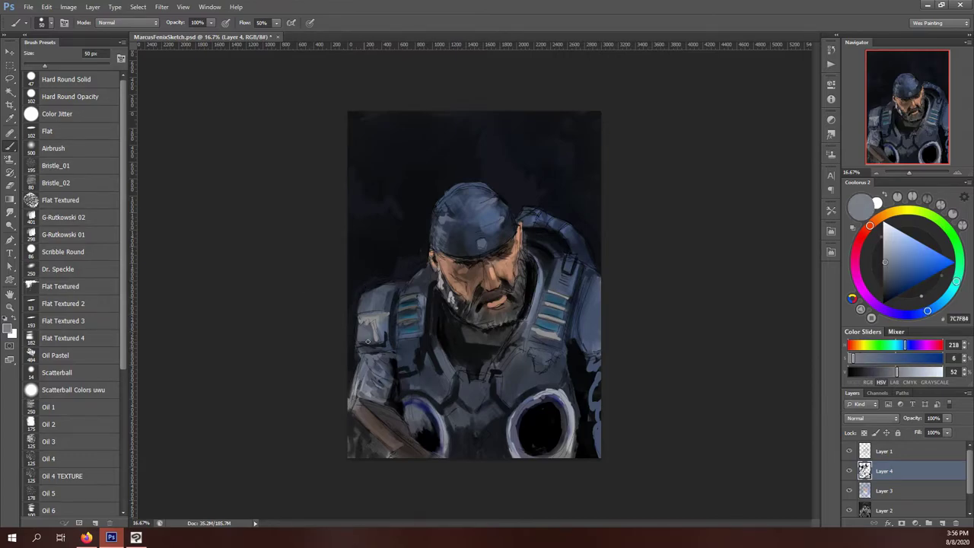
{"action": "left_click", "coordinate": [594, 289], "text": "alt"}
{"action": "left_click_drag", "start_coordinate": [593, 289], "coordinate": [597, 344]}
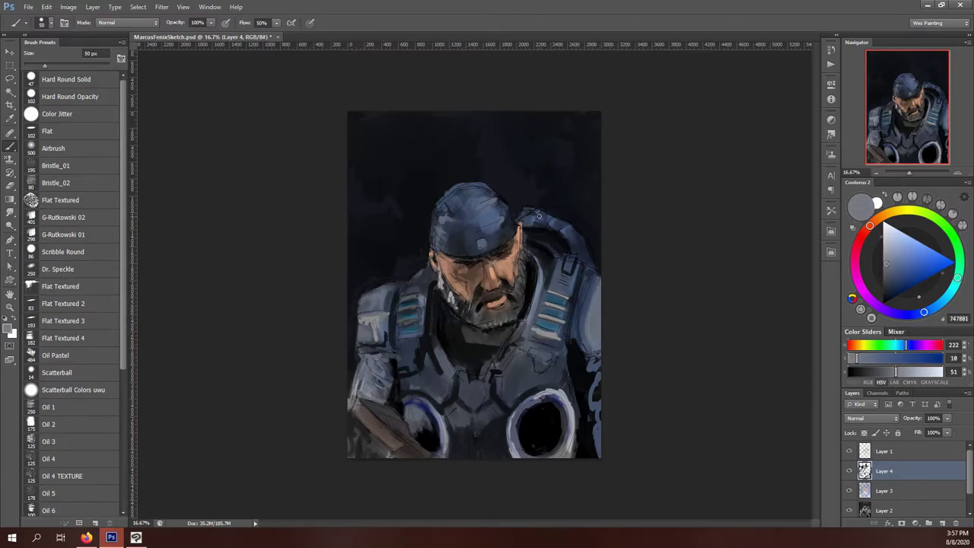
Lighten the right side of the face and beard with a warm grey
{"action": "left_click", "coordinate": [556, 253], "text": "alt"}
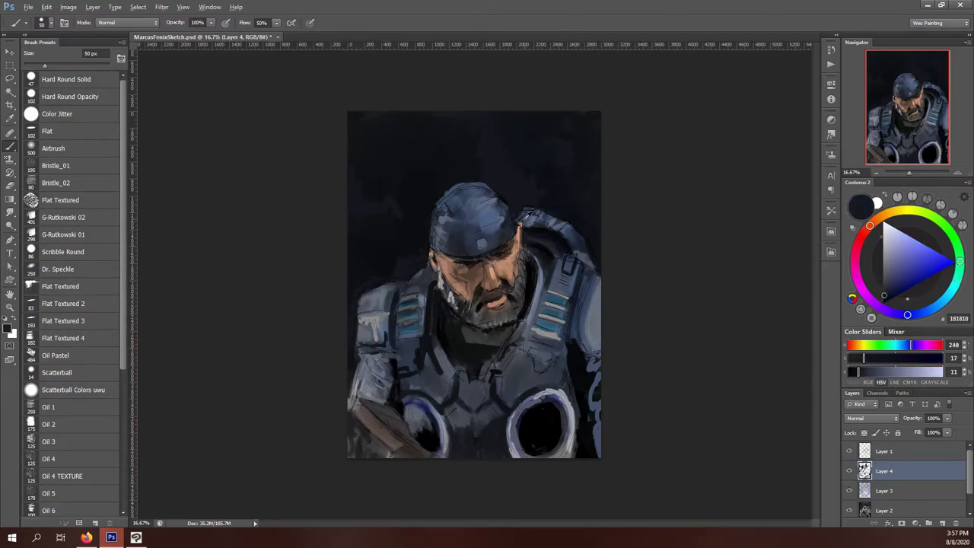
{"action": "left_click", "coordinate": [455, 290], "text": "alt"}
{"action": "left_click_drag", "start_coordinate": [523, 285], "coordinate": [509, 324]}
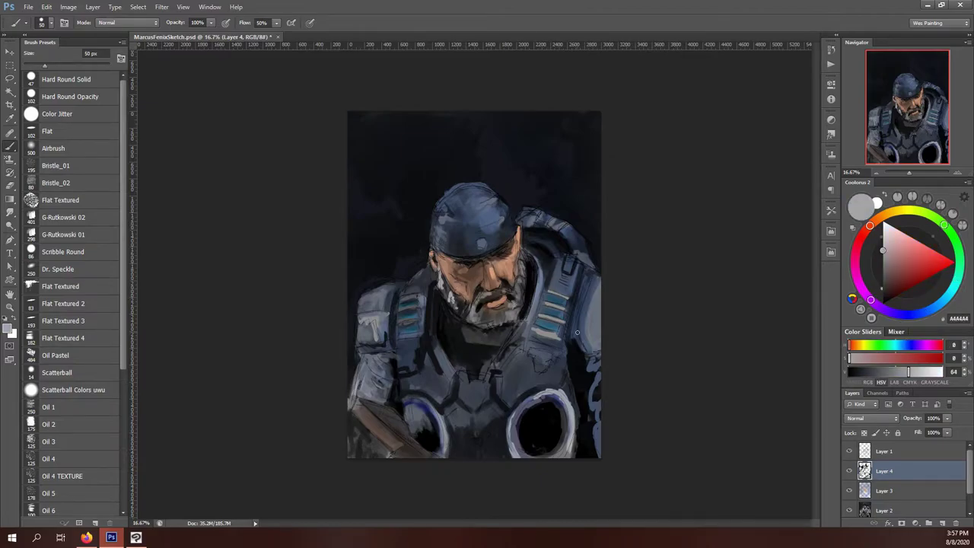
{"action": "left_click", "coordinate": [439, 296], "text": "alt"}
{"action": "left_click", "coordinate": [456, 226], "text": "alt"}
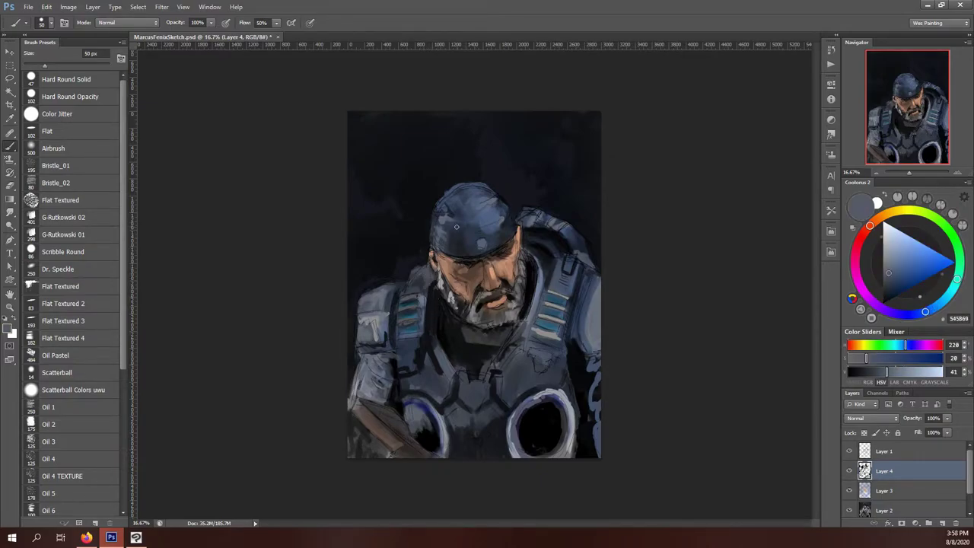
Save the portrait as MarcusFenixSketch.psd and sample skin tones for the face
{"action": "left_click", "coordinate": [27, 7]}
{"action": "left_click", "coordinate": [38, 115]}
{"action": "left_click", "coordinate": [384, 274], "text": "alt"}
{"action": "left_click", "coordinate": [376, 347], "text": "alt"}
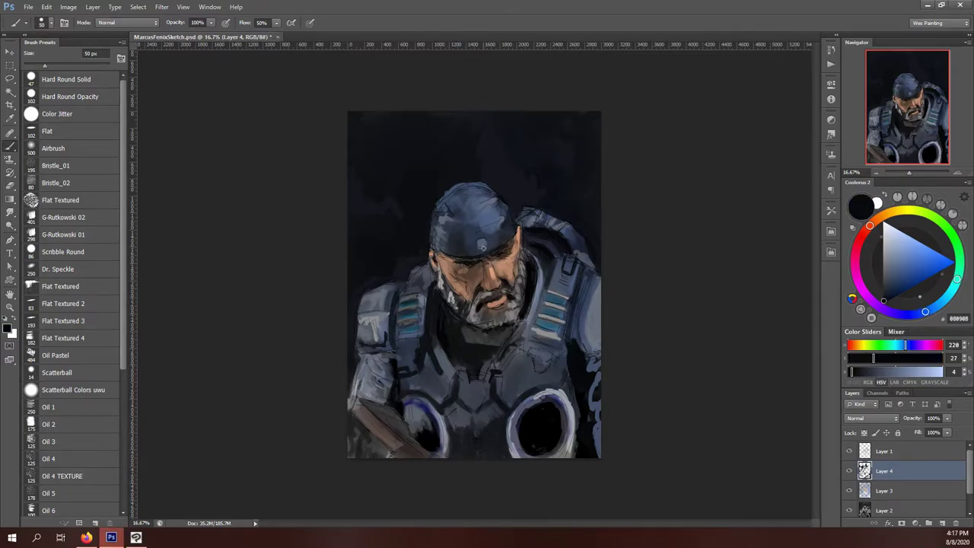
{"action": "left_click", "coordinate": [478, 282], "text": "alt"}
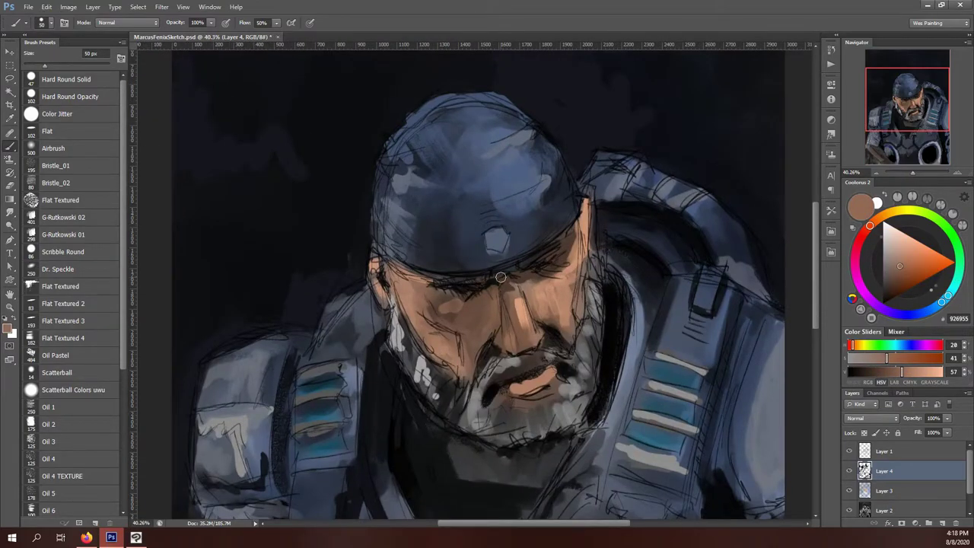
Paint dark shadows around the eyes and cheek, lighter strokes near the mouth, and darken the moustache
{"action": "mouse_move", "coordinate": [477, 300]}
{"action": "left_mouse_down"}
{"action": "mouse_move", "coordinate": [427, 327]}
{"action": "mouse_move", "coordinate": [483, 367]}
{"action": "left_mouse_up"}
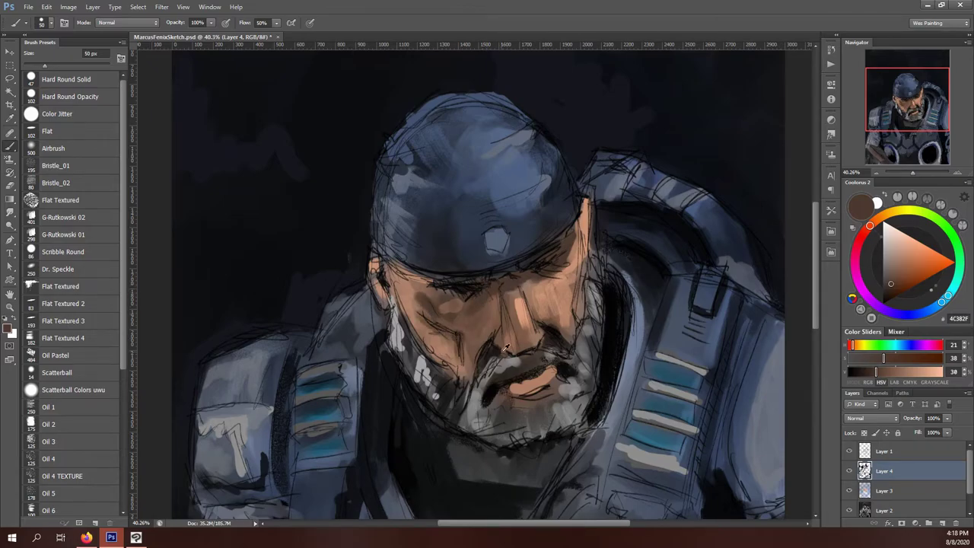
{"action": "left_click", "coordinate": [507, 349], "text": "alt"}
{"action": "mouse_move", "coordinate": [542, 337]}
{"action": "left_mouse_down"}
{"action": "mouse_move", "coordinate": [567, 370]}
{"action": "mouse_move", "coordinate": [491, 404]}
{"action": "left_mouse_up"}
{"action": "left_click", "coordinate": [566, 371], "text": "alt"}
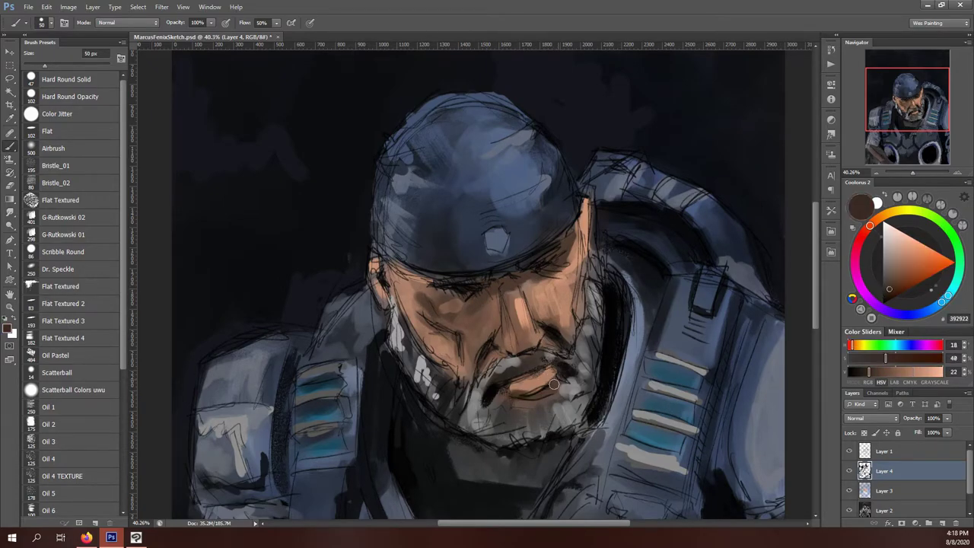
{"action": "left_click", "coordinate": [414, 344], "text": "alt"}
Sample face and shadow tones, then hide the Layer 1 line-art sketch
{"action": "left_click", "coordinate": [457, 305], "text": "alt"}
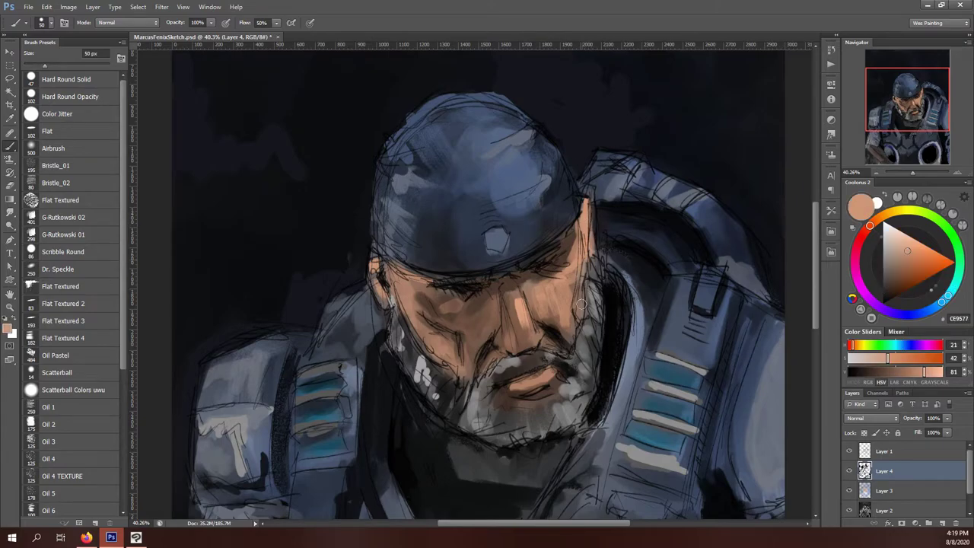
{"action": "left_click", "coordinate": [506, 276], "text": "alt"}
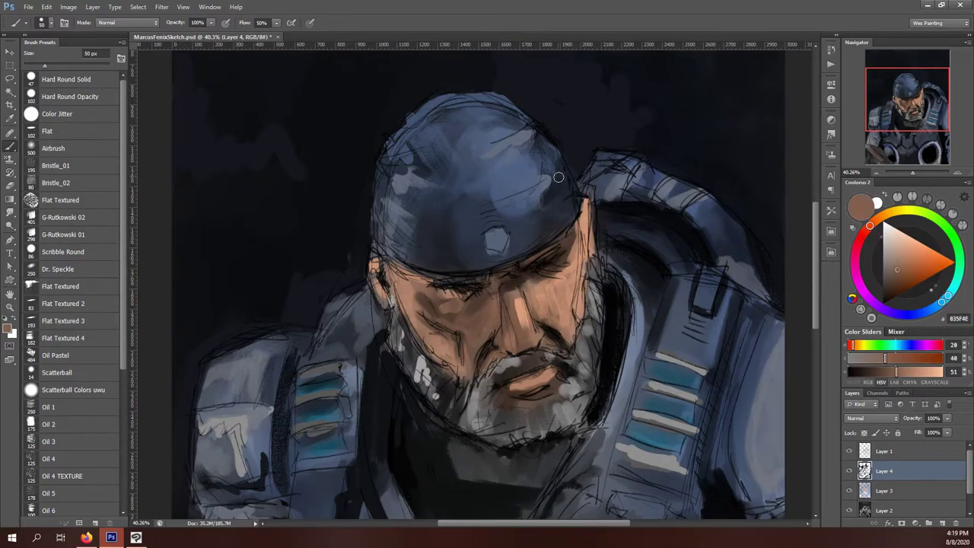
{"action": "left_click", "coordinate": [604, 314], "text": "alt"}
{"action": "left_click", "coordinate": [850, 451]}
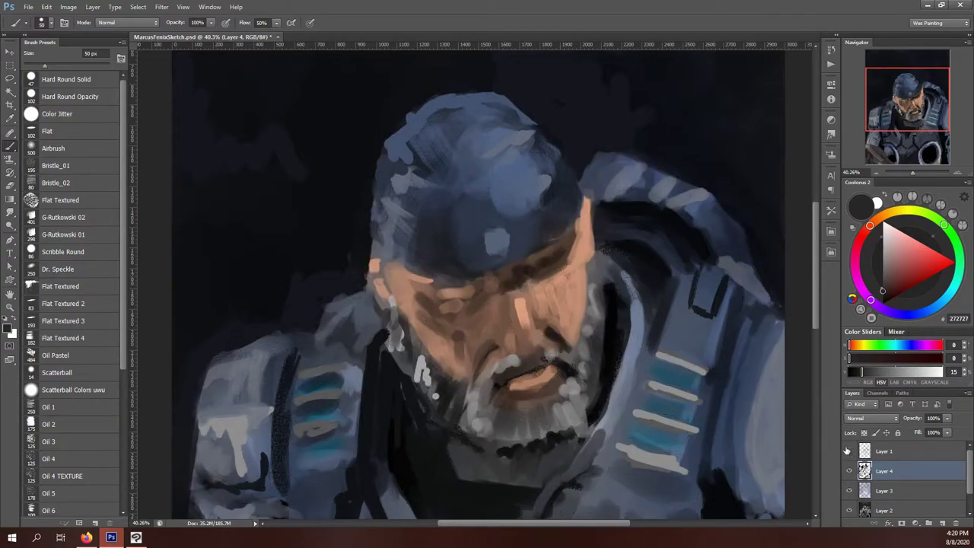
Repaint the cheek under the eye and add dark brown shadow strokes along the brow
{"action": "left_click", "coordinate": [526, 335], "text": "alt"}
{"action": "left_click", "coordinate": [539, 324], "text": "alt"}
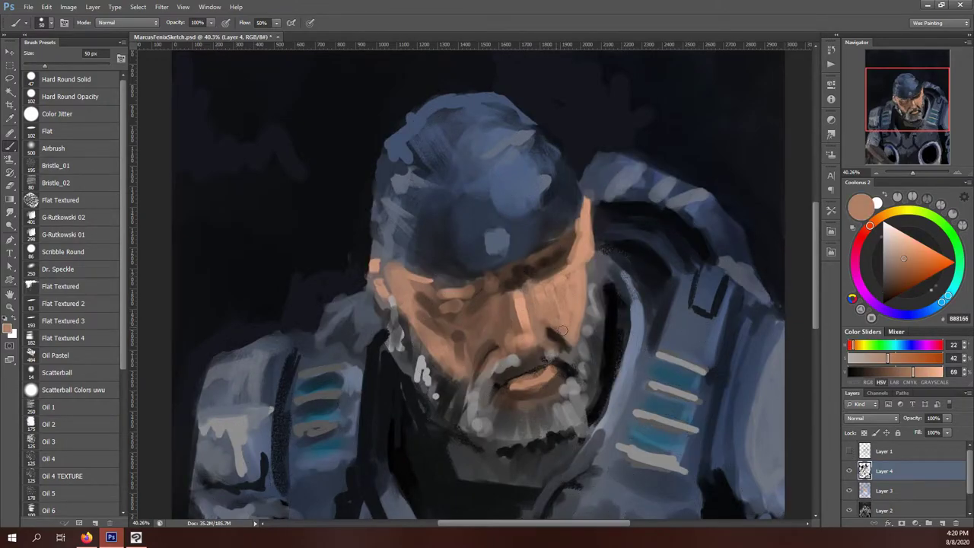
{"action": "left_click_drag", "start_coordinate": [545, 328], "coordinate": [568, 350]}
{"action": "left_click", "coordinate": [559, 272], "text": "alt"}
{"action": "mouse_move", "coordinate": [578, 255]}
{"action": "left_mouse_down"}
{"action": "mouse_move", "coordinate": [525, 293]}
{"action": "mouse_move", "coordinate": [474, 294]}
{"action": "mouse_move", "coordinate": [595, 209]}
{"action": "left_mouse_up"}
{"action": "left_click", "coordinate": [481, 284], "text": "alt"}
{"action": "key", "text": "bracketleft"}
{"action": "key", "text": "bracketleft"}
Darken the cap brim's left edge and the top of the cap with dark blue-grey
{"action": "left_click", "coordinate": [451, 262], "text": "alt"}
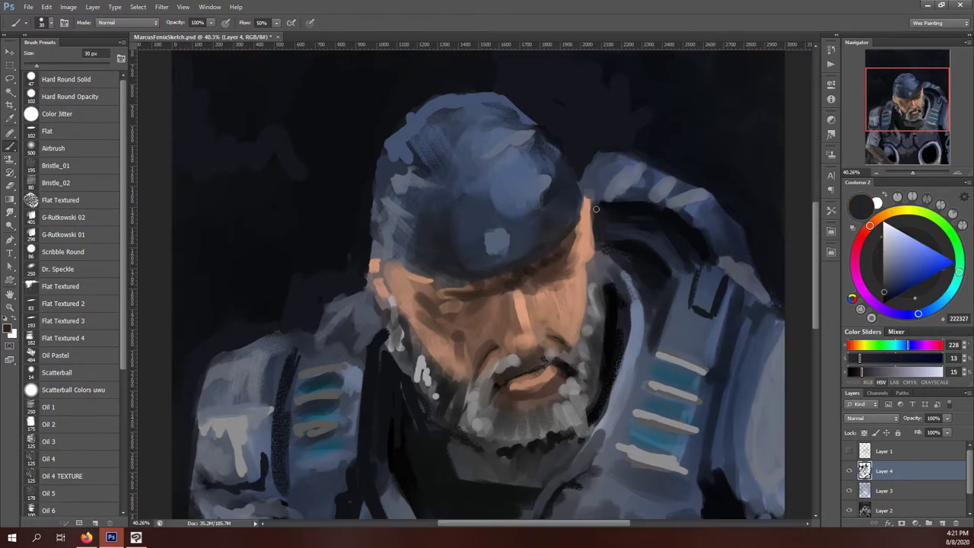
{"action": "mouse_move", "coordinate": [454, 280]}
{"action": "left_mouse_down"}
{"action": "mouse_move", "coordinate": [375, 252]}
{"action": "mouse_move", "coordinate": [391, 196]}
{"action": "mouse_move", "coordinate": [432, 236]}
{"action": "left_mouse_up"}
{"action": "left_click", "coordinate": [398, 170], "text": "alt"}
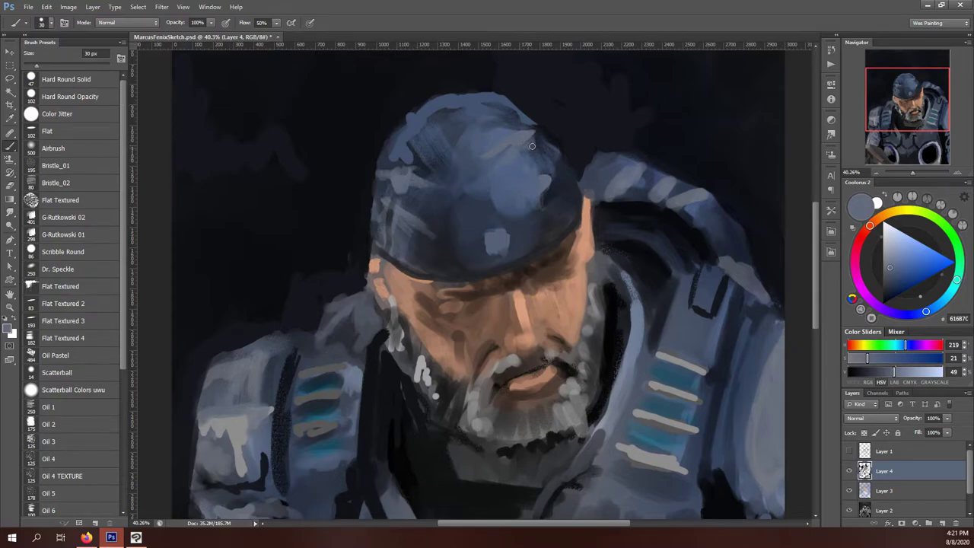
{"action": "left_click", "coordinate": [560, 201], "text": "alt"}
{"action": "left_click", "coordinate": [560, 235], "text": "alt"}
{"action": "left_click", "coordinate": [554, 164], "text": "alt"}
{"action": "left_click", "coordinate": [416, 250], "text": "alt"}
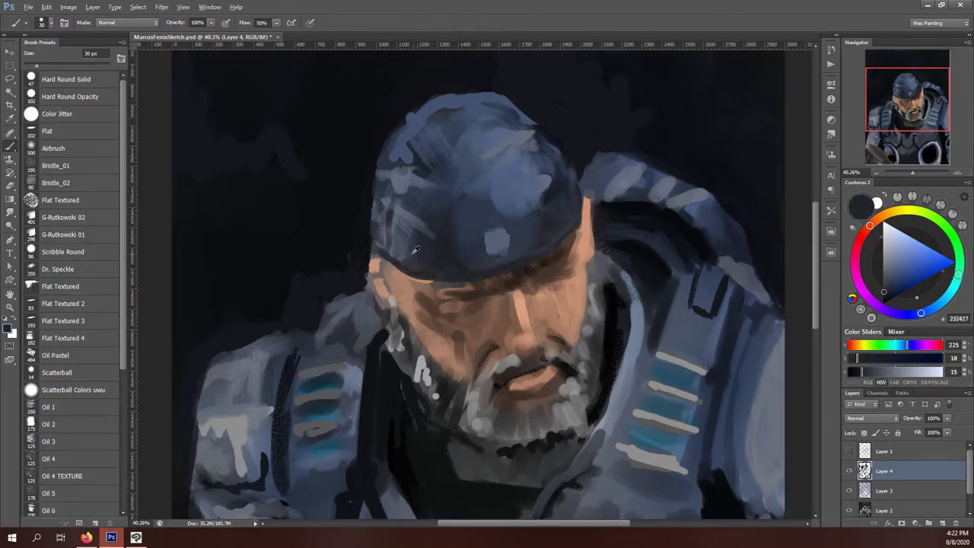
{"action": "left_click_drag", "start_coordinate": [375, 229], "coordinate": [376, 253]}
Darken the brim's left edge in navy and add light highlights on the cap's upper right
{"action": "left_click", "coordinate": [426, 137], "text": "alt"}
{"action": "left_click_drag", "start_coordinate": [411, 131], "coordinate": [445, 102]}
{"action": "left_click", "coordinate": [512, 169], "text": "alt"}
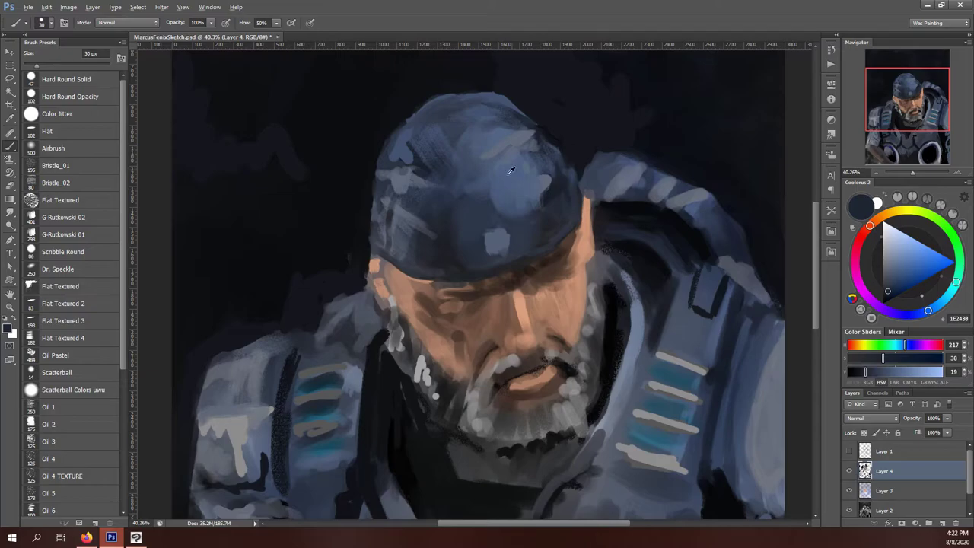
{"action": "left_click", "coordinate": [520, 143], "text": "alt"}
{"action": "mouse_move", "coordinate": [495, 152]}
{"action": "left_mouse_down"}
{"action": "mouse_move", "coordinate": [529, 142]}
{"action": "mouse_move", "coordinate": [524, 185]}
{"action": "left_mouse_up"}
With a larger brush, darken across the cap, its sides, and the shadow under the brim
{"action": "left_click", "coordinate": [462, 239], "text": "alt"}
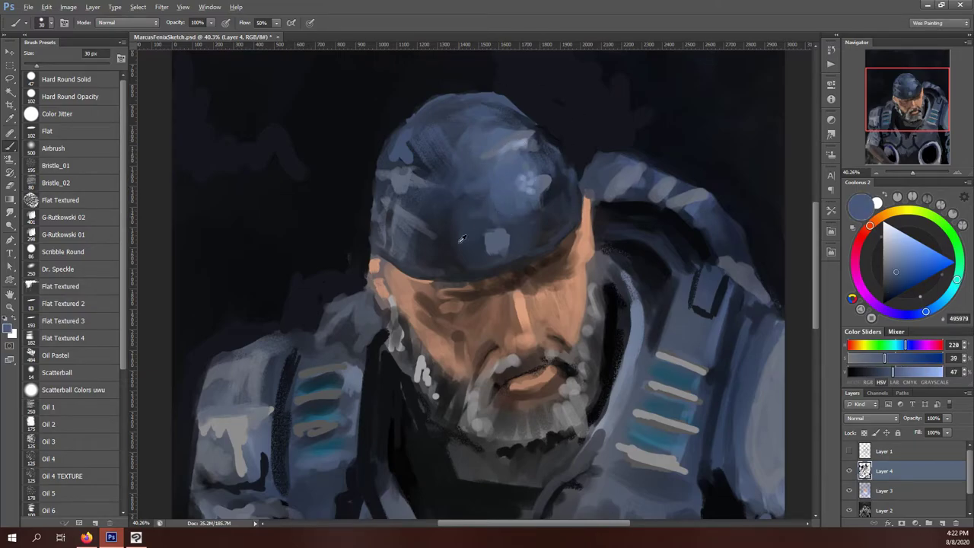
{"action": "key", "text": "bracketright"}
{"action": "key", "text": "bracketright"}
{"action": "key", "text": "bracketright"}
{"action": "left_click_drag", "start_coordinate": [463, 223], "coordinate": [550, 226]}
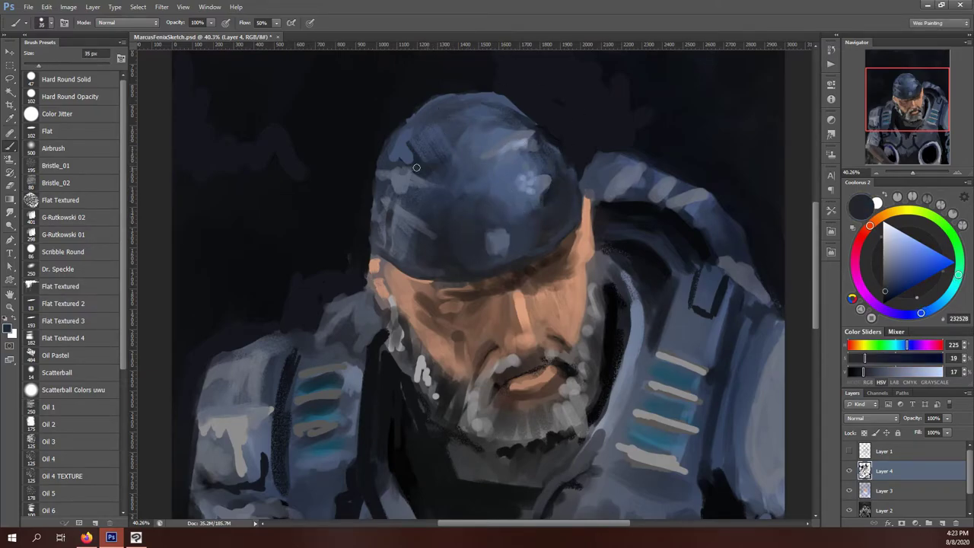
{"action": "left_click_drag", "start_coordinate": [416, 168], "coordinate": [384, 172]}
{"action": "left_click_drag", "start_coordinate": [521, 126], "coordinate": [495, 137]}
{"action": "left_click_drag", "start_coordinate": [438, 293], "coordinate": [469, 292]}
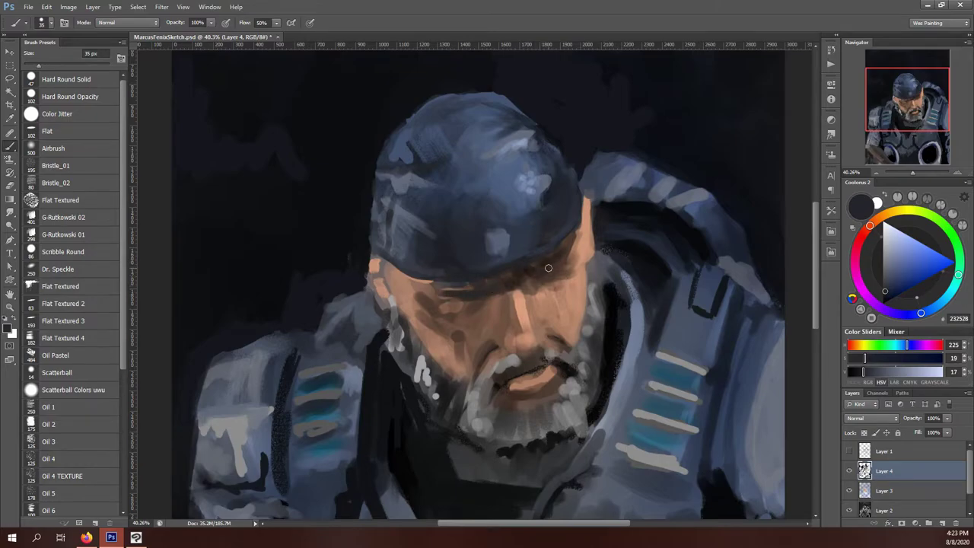
Sample ear, brow and skin tones, then darken around the upper lip and moustache
{"action": "left_click", "coordinate": [386, 274], "text": "alt"}
{"action": "left_click", "coordinate": [404, 308], "text": "alt"}
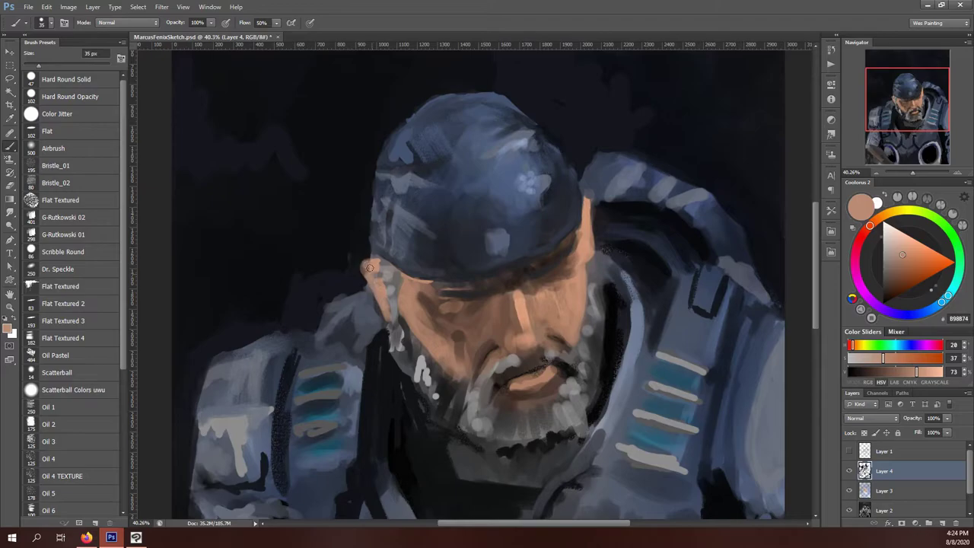
{"action": "left_click", "coordinate": [379, 301], "text": "alt"}
{"action": "left_click", "coordinate": [417, 284], "text": "alt"}
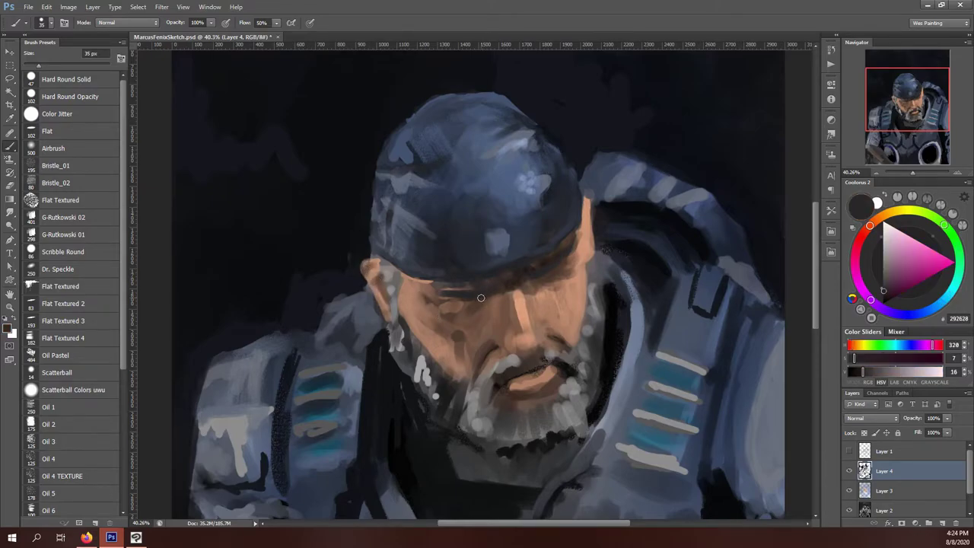
{"action": "left_click", "coordinate": [566, 268], "text": "alt"}
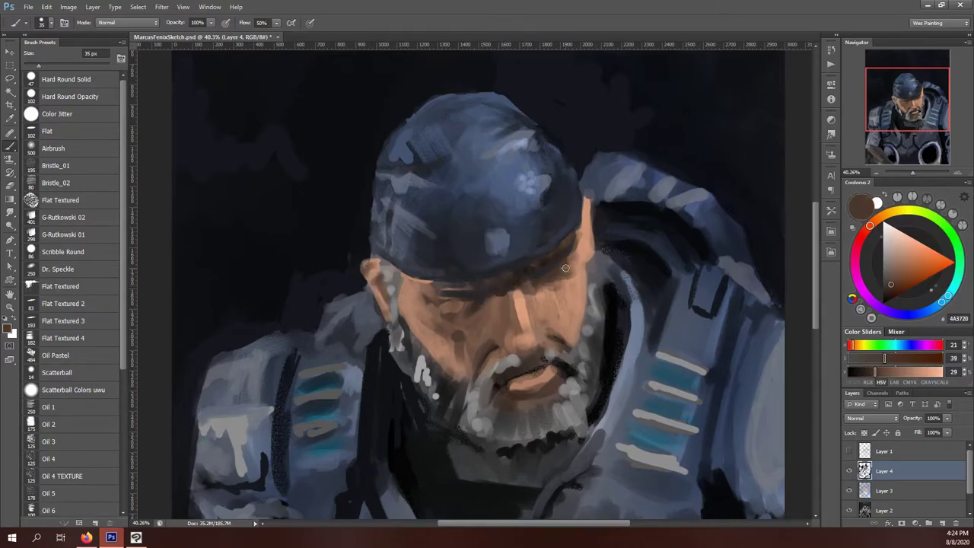
{"action": "left_click", "coordinate": [521, 282], "text": "alt"}
{"action": "left_click", "coordinate": [584, 267], "text": "alt"}
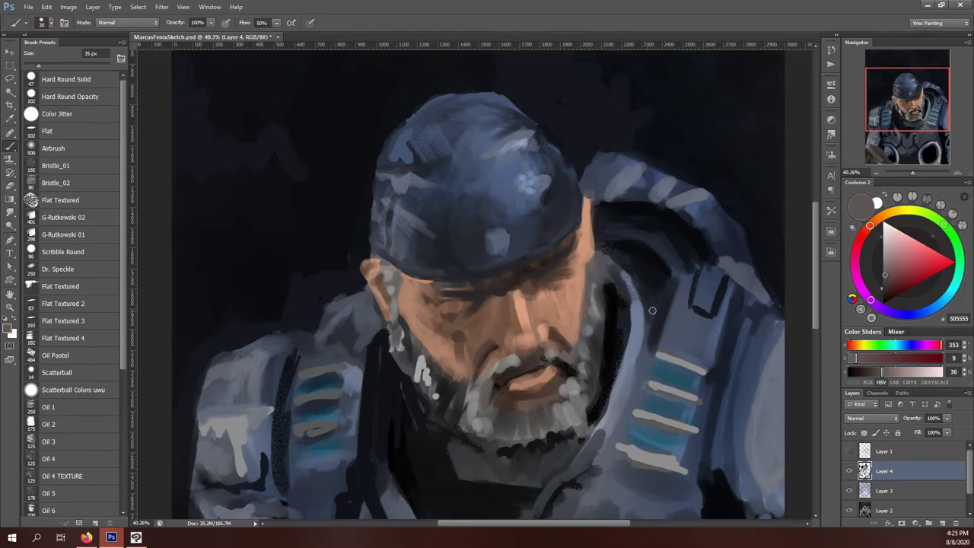
{"action": "left_click", "coordinate": [484, 293], "text": "alt"}
{"action": "left_click_drag", "start_coordinate": [486, 371], "coordinate": [494, 348]}
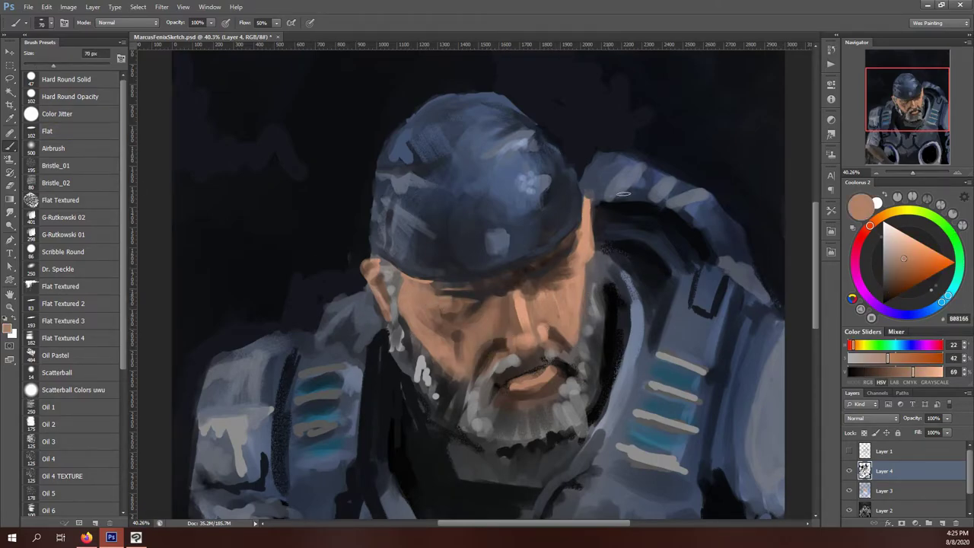
Sample armour and brown tones, then paint a dark grey stroke into the beard
{"action": "left_click", "coordinate": [598, 258], "text": "alt"}
{"action": "left_click", "coordinate": [590, 197], "text": "alt"}
{"action": "left_click", "coordinate": [384, 277], "text": "alt"}
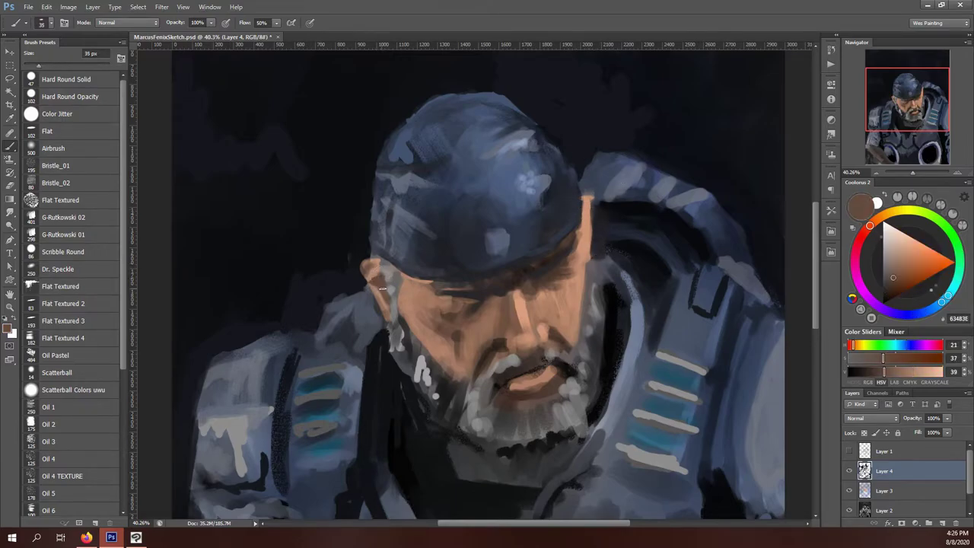
{"action": "left_click", "coordinate": [389, 312], "text": "alt"}
{"action": "left_click", "coordinate": [391, 279], "text": "alt"}
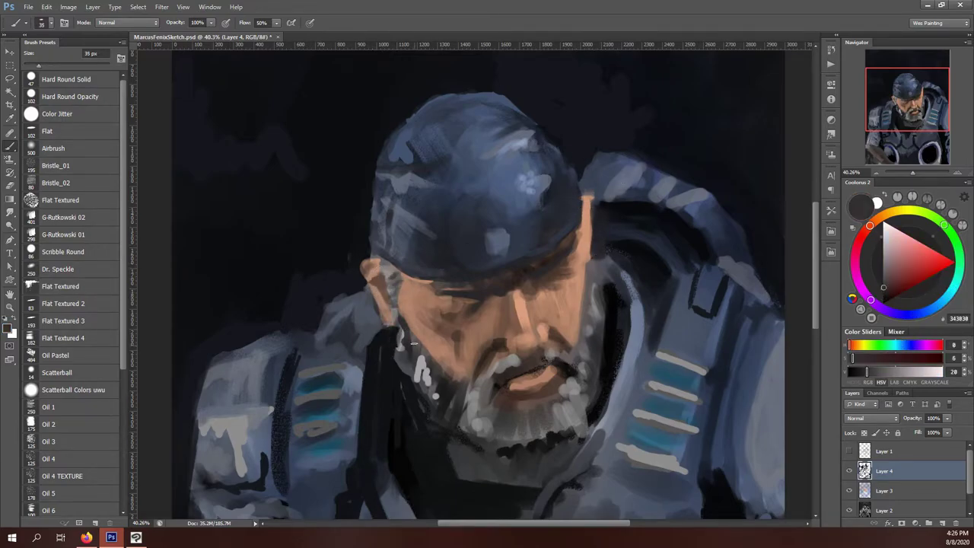
{"action": "mouse_move", "coordinate": [400, 334]}
{"action": "left_mouse_down"}
{"action": "mouse_move", "coordinate": [442, 397]}
{"action": "mouse_move", "coordinate": [412, 375]}
{"action": "mouse_move", "coordinate": [472, 438]}
{"action": "left_mouse_up"}
Hatch light grey hairs into the beard and along its right side
{"action": "left_click", "coordinate": [426, 381], "text": "alt"}
{"action": "left_click_drag", "start_coordinate": [502, 388], "coordinate": [535, 391]}
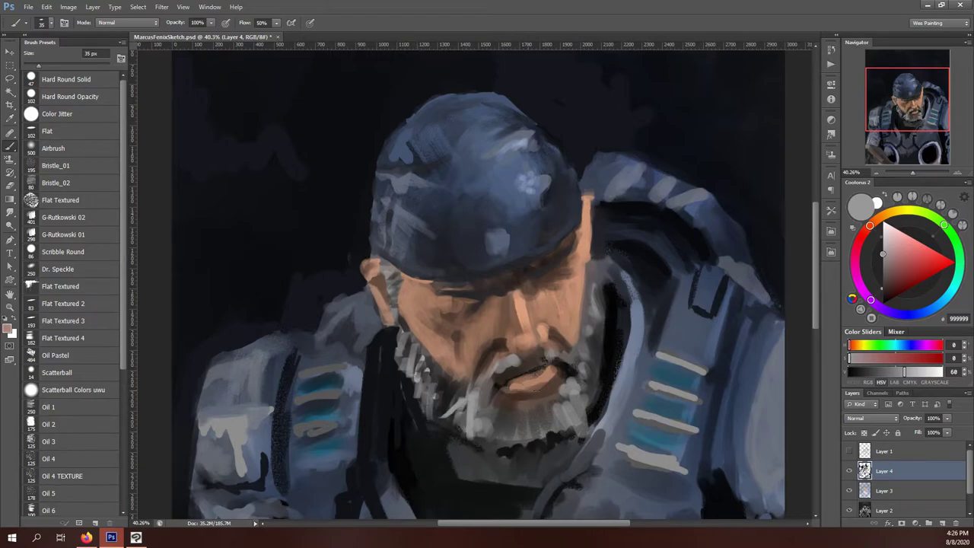
{"action": "left_click", "coordinate": [518, 375], "text": "alt"}
{"action": "left_click", "coordinate": [522, 361], "text": "alt"}
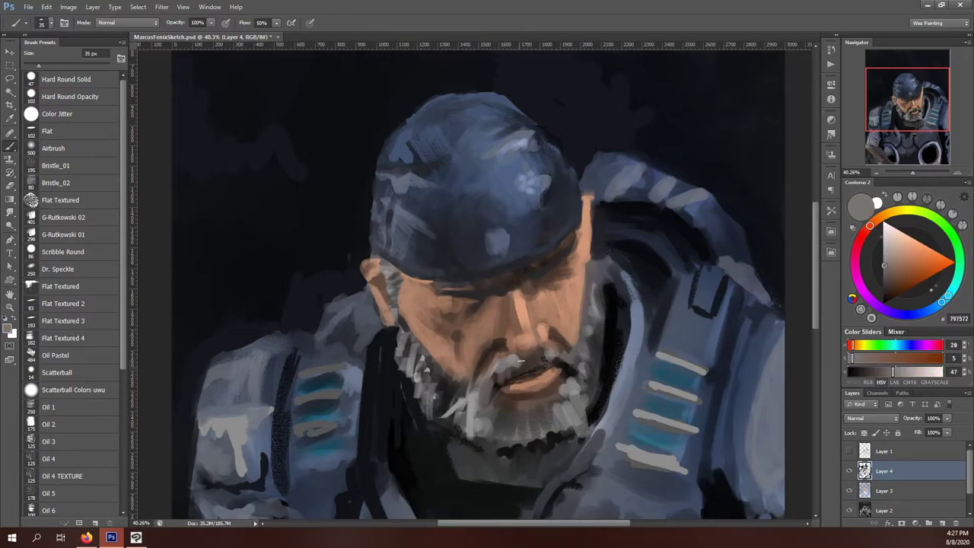
{"action": "left_click", "coordinate": [498, 388], "text": "alt"}
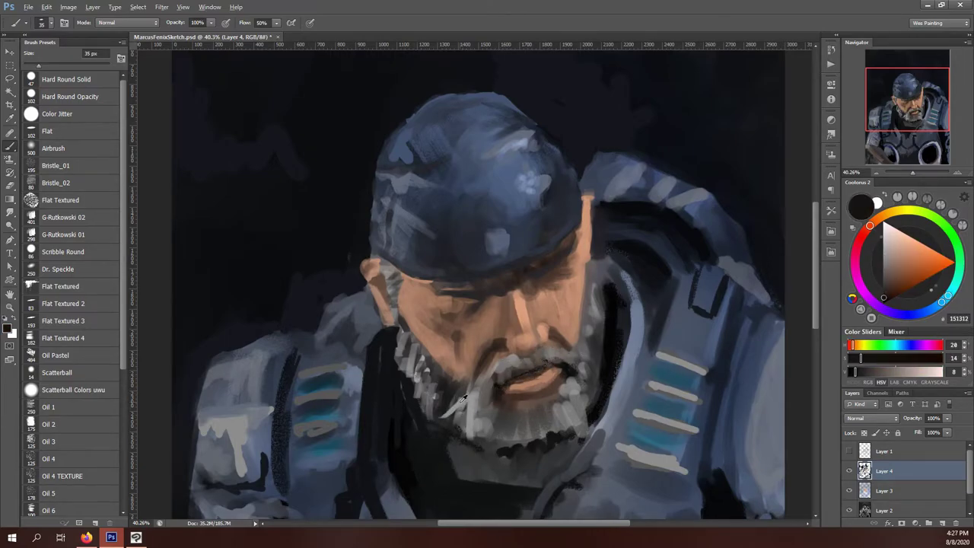
{"action": "left_click", "coordinate": [463, 397], "text": "alt"}
{"action": "left_click_drag", "start_coordinate": [560, 361], "coordinate": [596, 294]}
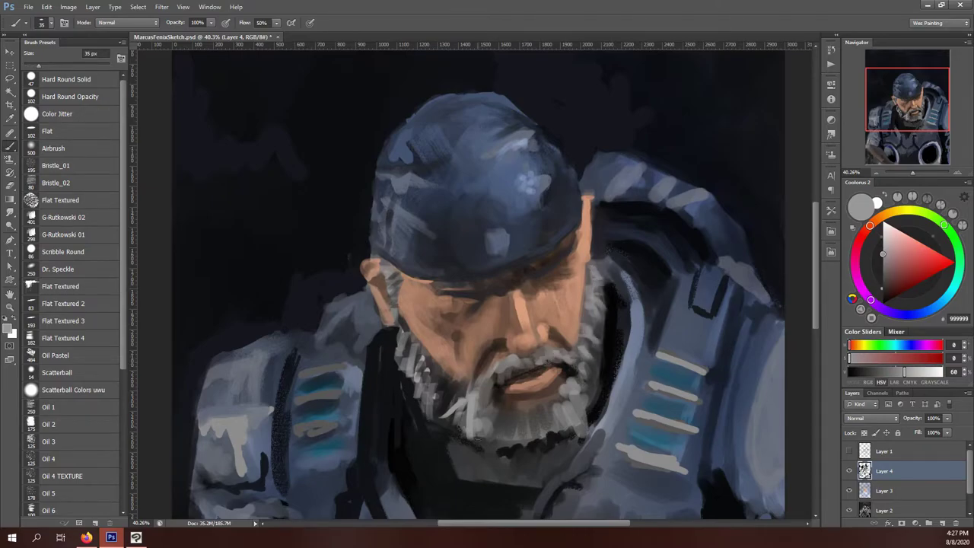
{"action": "left_click", "coordinate": [467, 337], "text": "alt"}
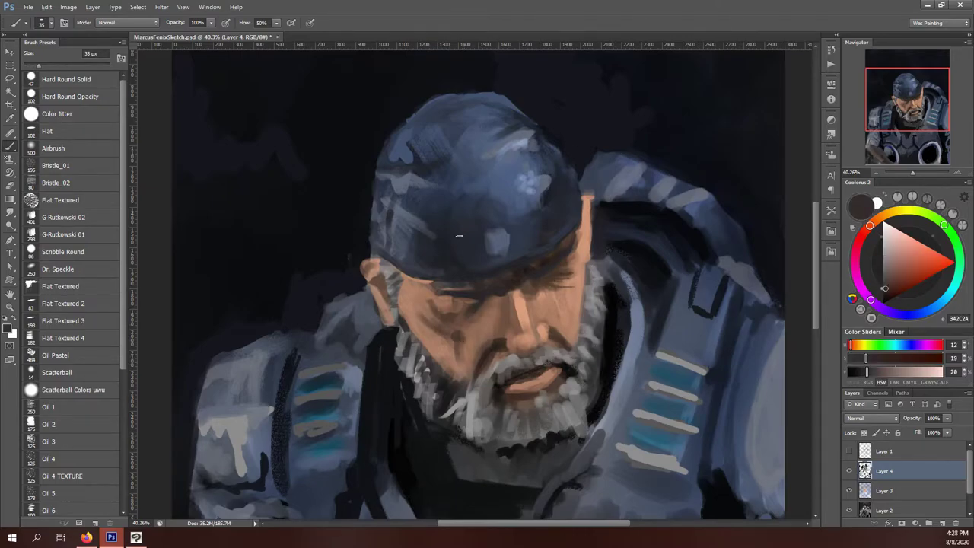
{"action": "left_click", "coordinate": [453, 289], "text": "alt"}
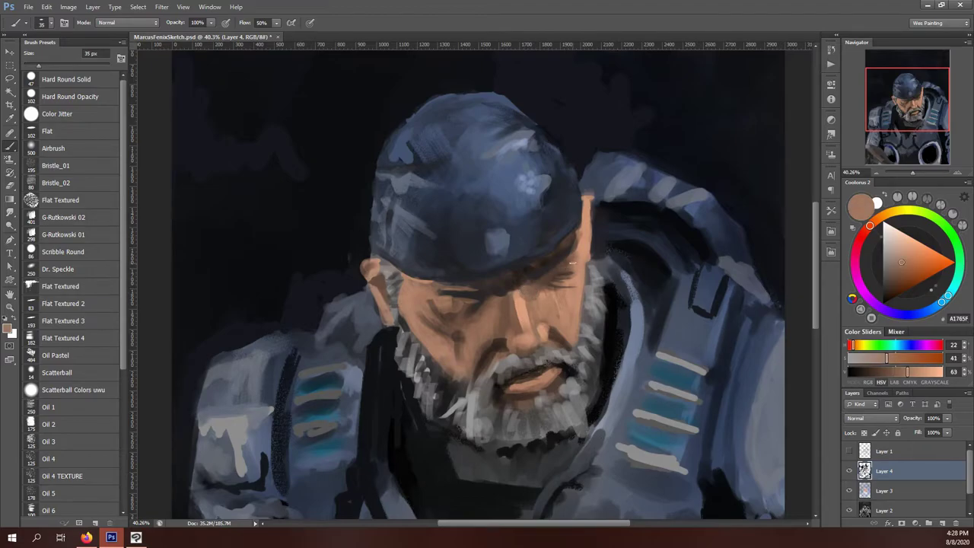
Add a new Layer 5 above the painting in Multiply mode, with a muted red and larger brush
{"action": "left_click", "coordinate": [944, 523]}
{"action": "left_click", "coordinate": [873, 417]}
{"action": "left_click", "coordinate": [853, 186]}
{"action": "left_click", "coordinate": [859, 240]}
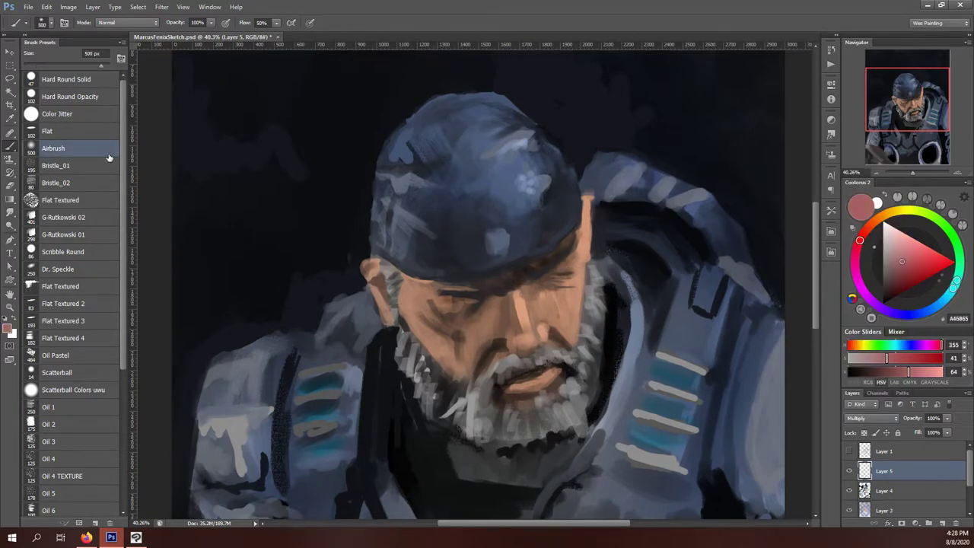
Glaze reddish shadow over both eye sockets, the left cheek and right temple, then save
{"action": "key", "text": "bracketleft"}
{"action": "key", "text": "bracketleft"}
{"action": "key", "text": "bracketleft"}
{"action": "left_click_drag", "start_coordinate": [435, 299], "coordinate": [494, 306]}
{"action": "left_click_drag", "start_coordinate": [546, 280], "coordinate": [583, 293]}
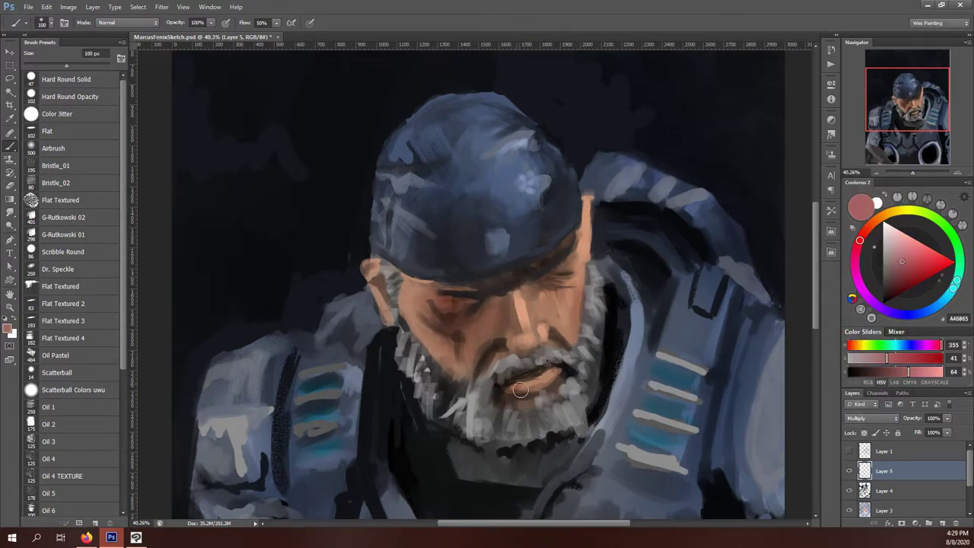
{"action": "left_click_drag", "start_coordinate": [380, 270], "coordinate": [404, 300]}
{"action": "key", "text": "bracketleft"}
{"action": "key", "text": "bracketleft"}
{"action": "left_click_drag", "start_coordinate": [588, 197], "coordinate": [584, 255]}
{"action": "left_click", "coordinate": [29, 7]}
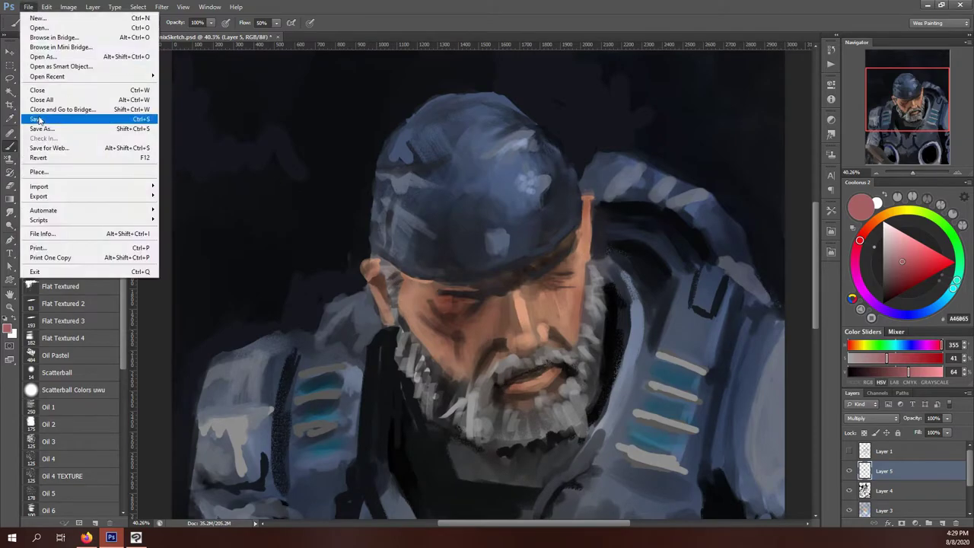
{"action": "left_click", "coordinate": [45, 120]}
Add dark red shading around the eye, the right side of the nose, and the nose tip
{"action": "left_click", "coordinate": [876, 220]}
{"action": "left_click", "coordinate": [924, 255]}
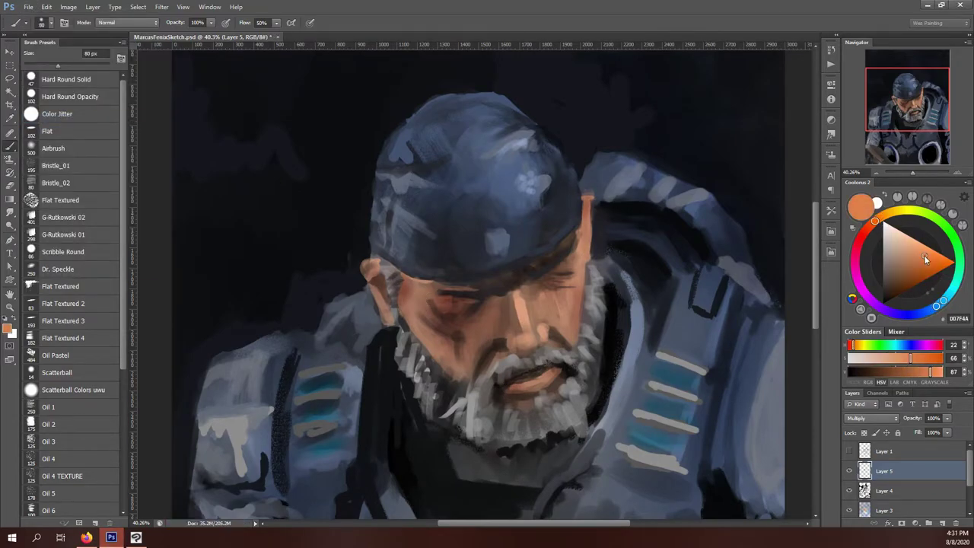
{"action": "left_click", "coordinate": [562, 271], "text": "alt"}
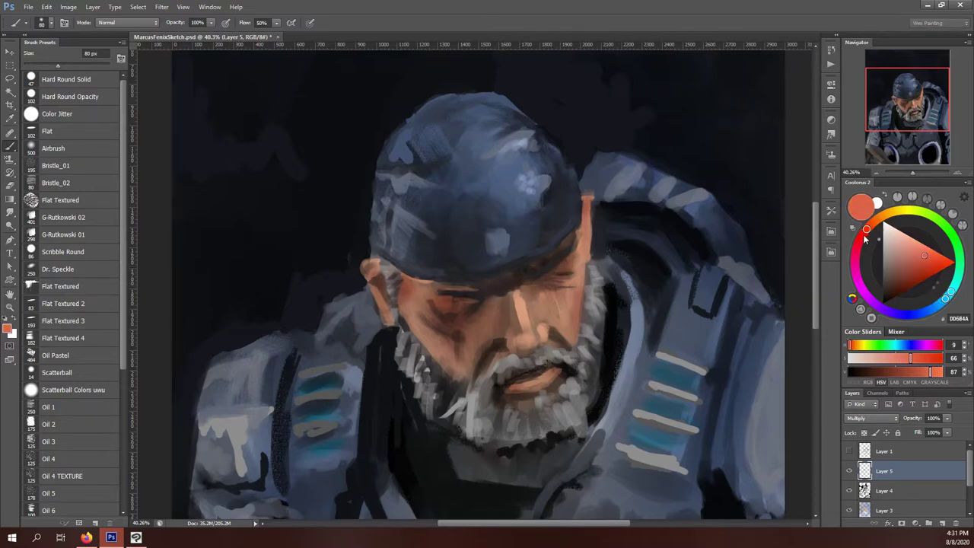
{"action": "left_click_drag", "start_coordinate": [543, 281], "coordinate": [562, 286]}
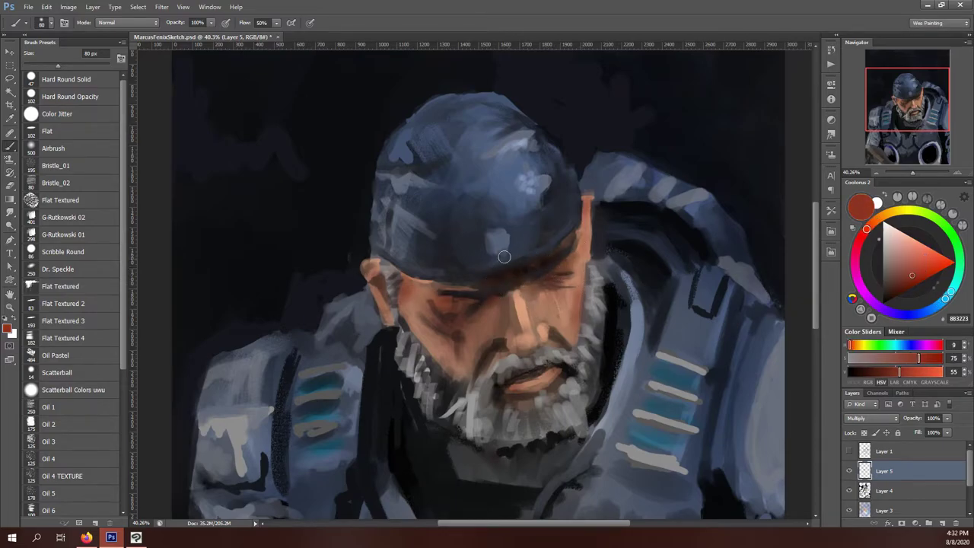
{"action": "left_click_drag", "start_coordinate": [542, 326], "coordinate": [525, 346]}
{"action": "mouse_move", "coordinate": [520, 288]}
{"action": "left_mouse_down"}
{"action": "mouse_move", "coordinate": [544, 377]}
{"action": "mouse_move", "coordinate": [456, 358]}
{"action": "mouse_move", "coordinate": [379, 286]}
{"action": "left_mouse_up"}
Merge the shading layer into the paint layer and darken the cap's underside and brim with near-black
{"action": "key", "text": "Delete"}
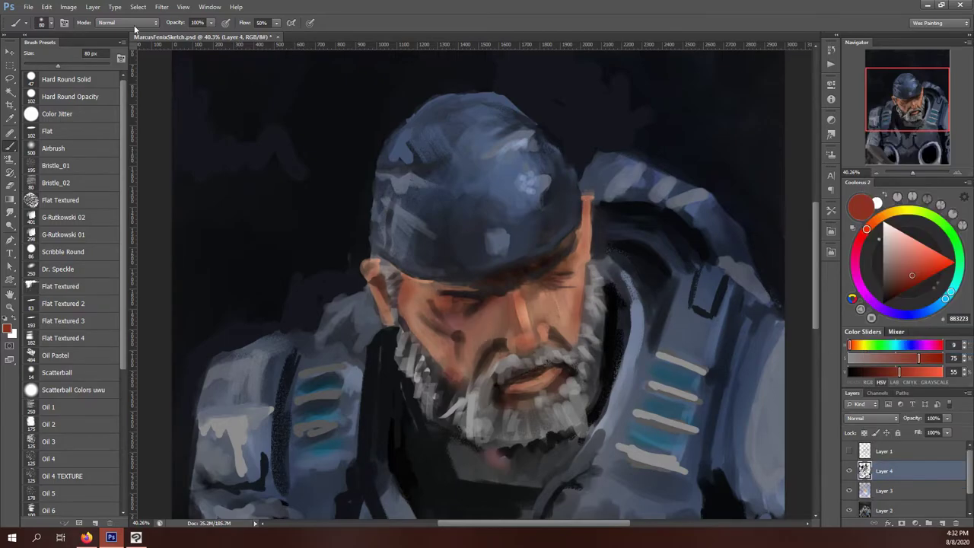
{"action": "left_click", "coordinate": [503, 305], "text": "alt"}
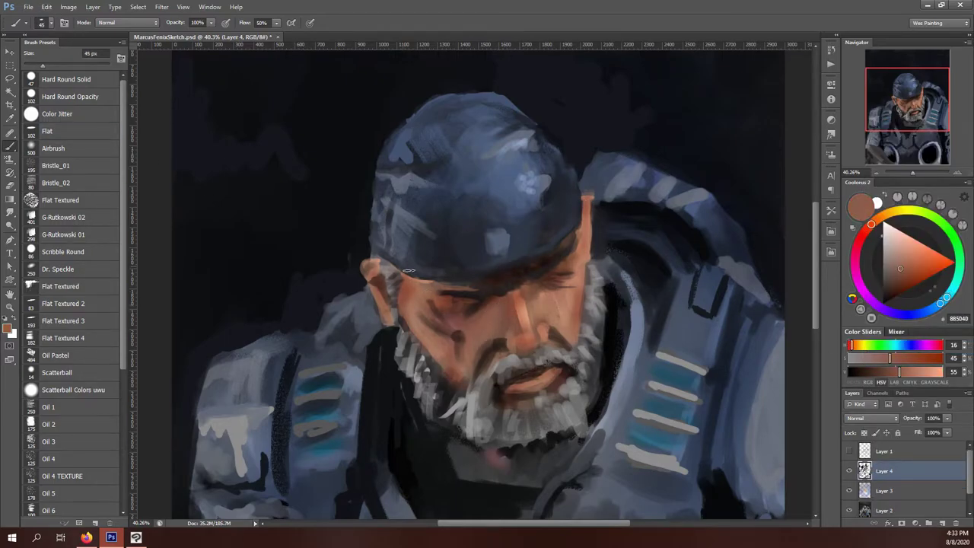
{"action": "left_click", "coordinate": [404, 282], "text": "alt"}
{"action": "left_click", "coordinate": [615, 310], "text": "alt"}
{"action": "left_click_drag", "start_coordinate": [570, 243], "coordinate": [434, 278]}
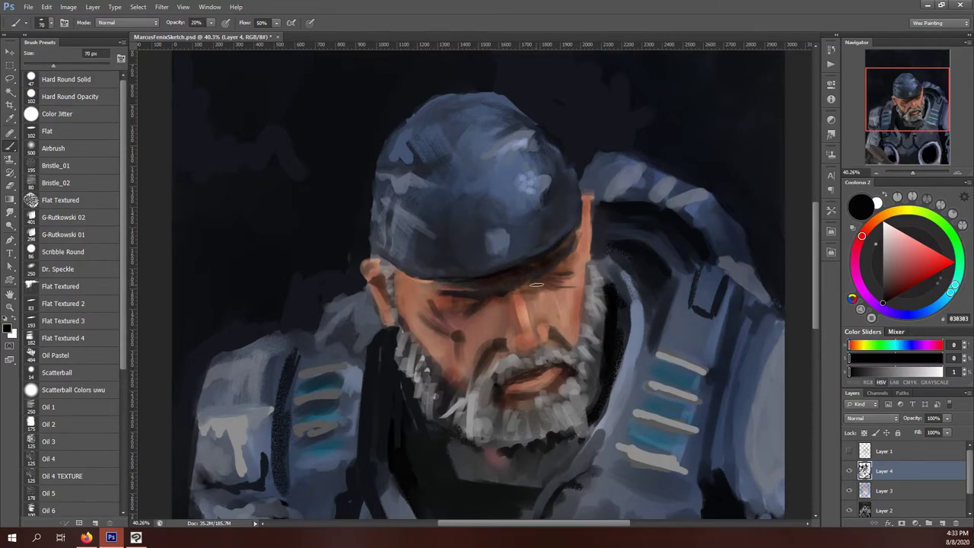
With a smaller full-opacity brush, paint pale highlights on the nose and right cheek, plus strokes near the ear
{"action": "left_click", "coordinate": [405, 289], "text": "alt"}
{"action": "key", "text": "0"}
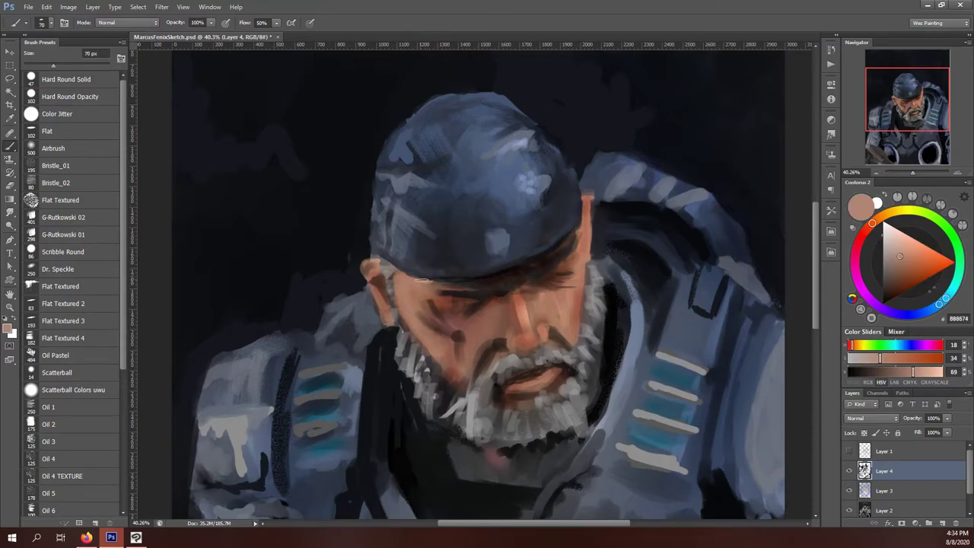
{"action": "left_click", "coordinate": [538, 302], "text": "alt"}
{"action": "left_click", "coordinate": [527, 305], "text": "alt"}
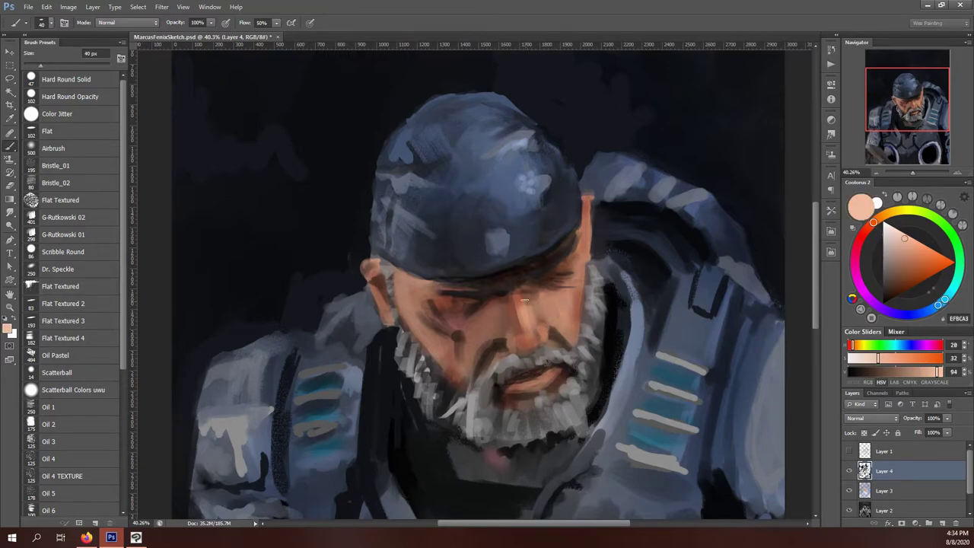
{"action": "key", "text": "bracketleft"}
{"action": "key", "text": "bracketleft"}
{"action": "key", "text": "bracketleft"}
{"action": "left_click_drag", "start_coordinate": [526, 297], "coordinate": [531, 316]}
{"action": "left_click_drag", "start_coordinate": [580, 248], "coordinate": [577, 312]}
{"action": "left_click_drag", "start_coordinate": [592, 222], "coordinate": [588, 201]}
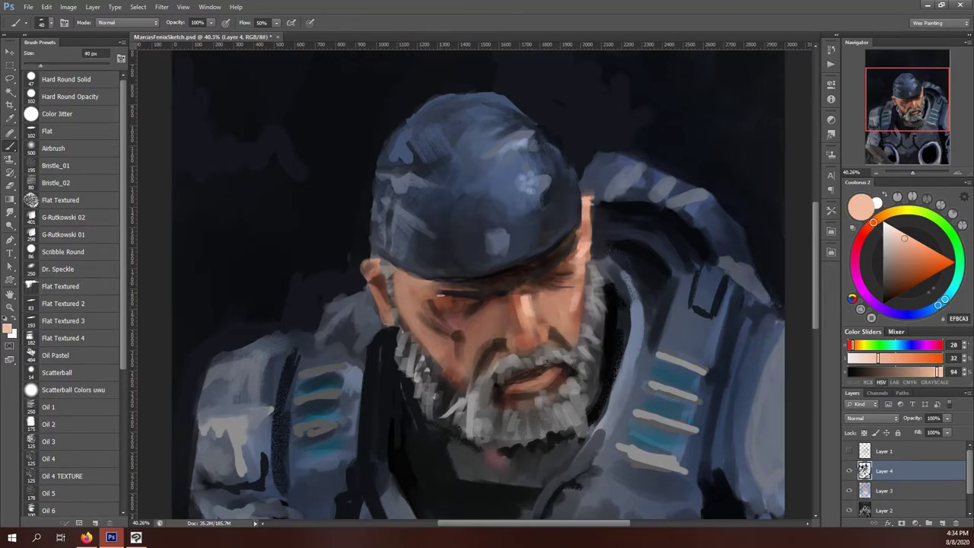
{"action": "mouse_move", "coordinate": [569, 339]}
{"action": "left_mouse_down"}
{"action": "mouse_move", "coordinate": [542, 306]}
{"action": "mouse_move", "coordinate": [495, 308]}
{"action": "left_mouse_up"}
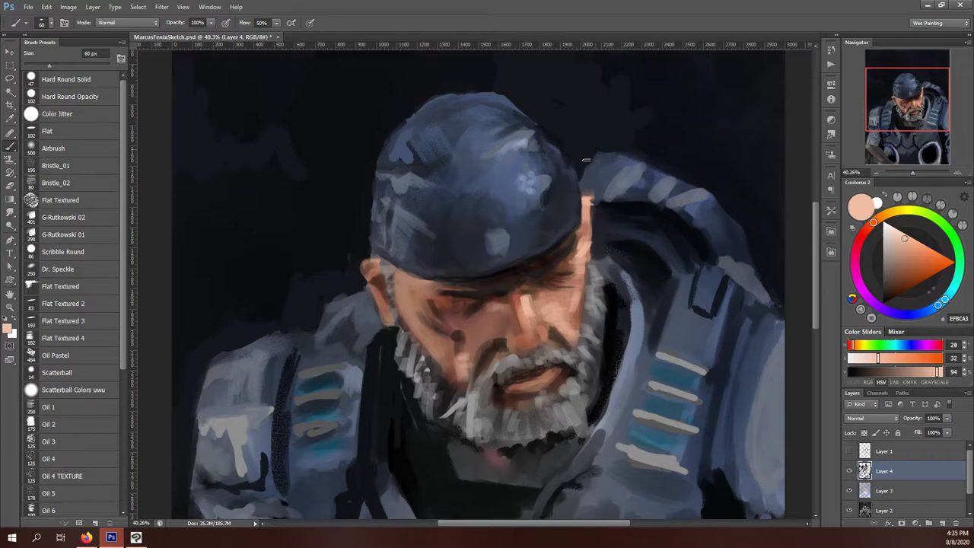
{"action": "left_click_drag", "start_coordinate": [381, 275], "coordinate": [373, 281]}
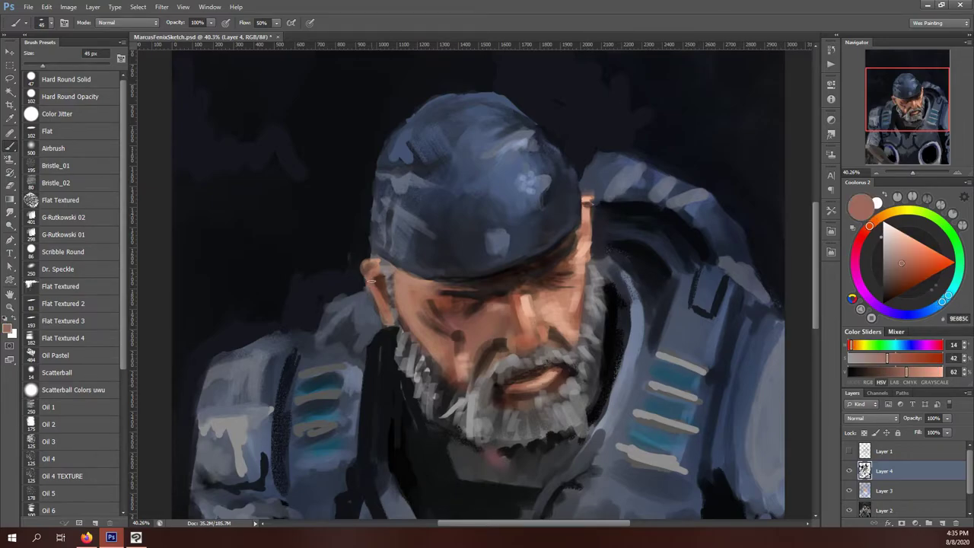
{"action": "left_click", "coordinate": [374, 268], "text": "alt"}
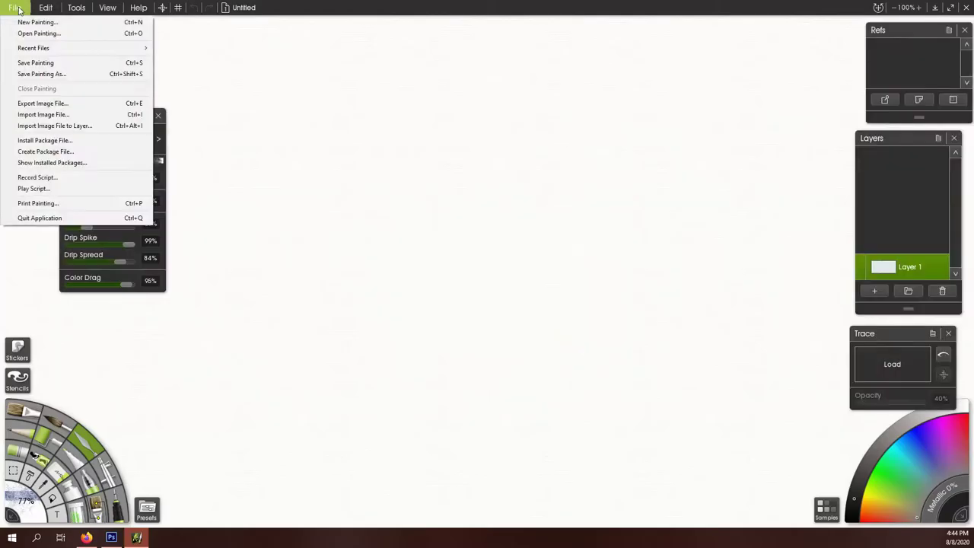
Merge All Layers into Paper 1, move it below Layer 1, and select the Oil Blender brush
{"action": "left_click", "coordinate": [360, 177]}
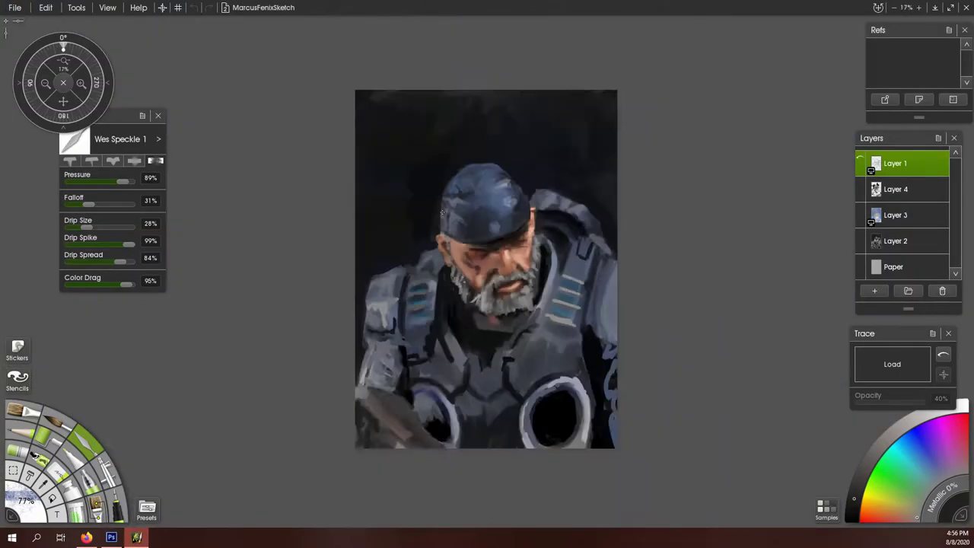
{"action": "left_click", "coordinate": [76, 7]}
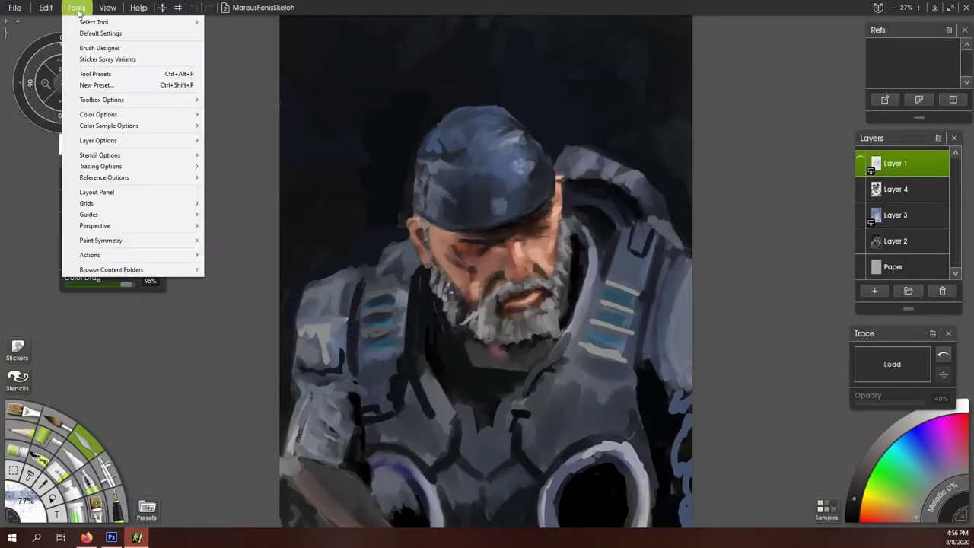
{"action": "left_click", "coordinate": [54, 195]}
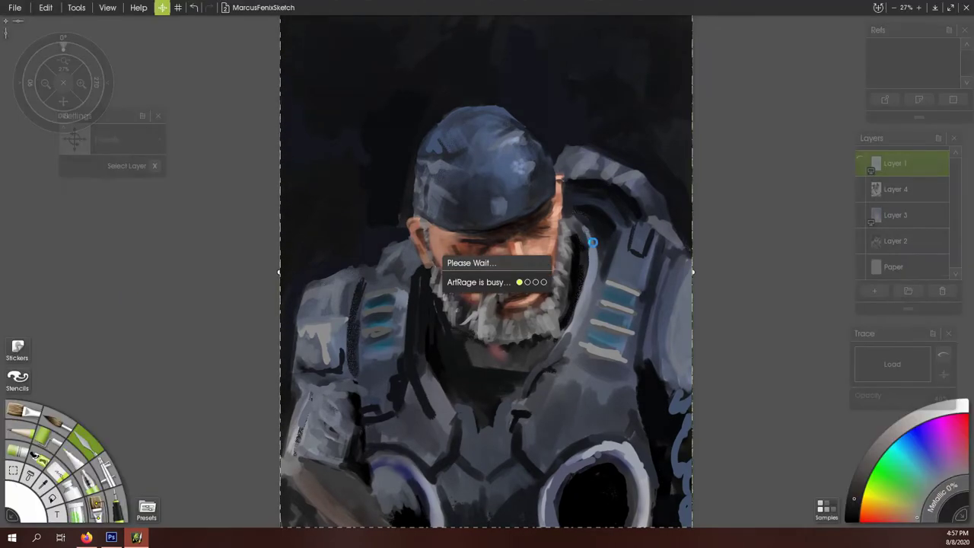
{"action": "left_click_drag", "start_coordinate": [896, 159], "coordinate": [896, 198]}
{"action": "left_click", "coordinate": [23, 411]}
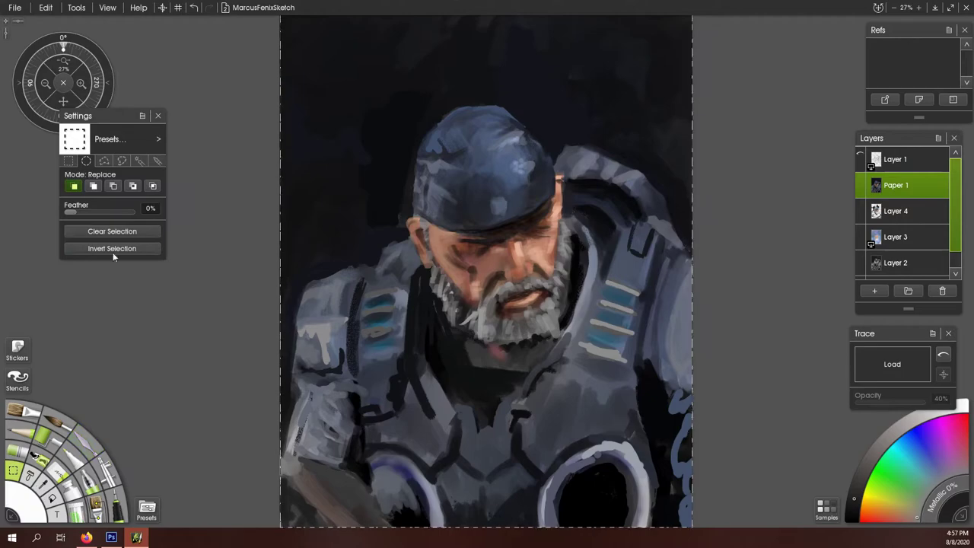
{"action": "left_click_drag", "start_coordinate": [124, 119], "coordinate": [165, 159]}
{"action": "scroll", "coordinate": [471, 244], "scroll_direction": "up", "scroll_amount": 5}
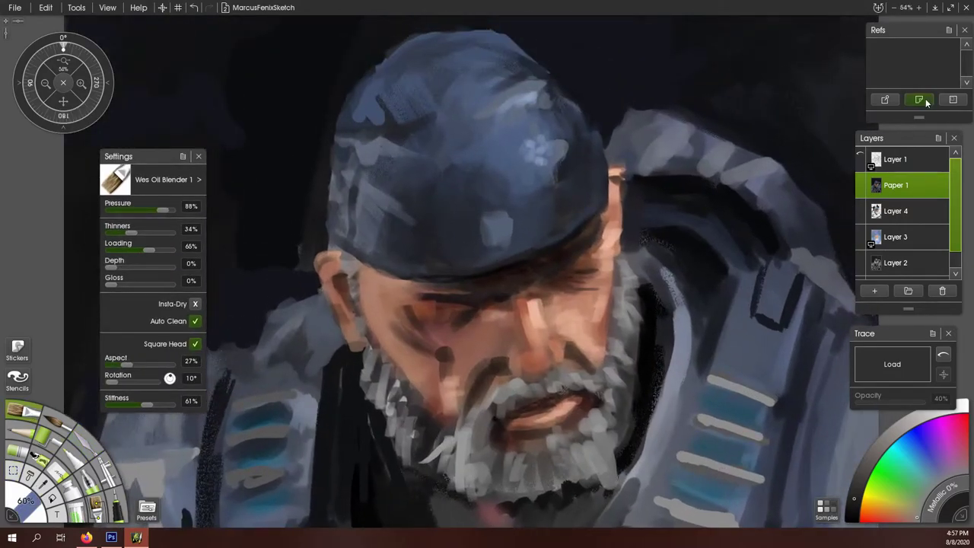
Rework the cap's top, lower side and logo area, darkening its left side
{"action": "mouse_move", "coordinate": [512, 165]}
{"action": "left_mouse_down"}
{"action": "mouse_move", "coordinate": [481, 172]}
{"action": "mouse_move", "coordinate": [533, 141]}
{"action": "mouse_move", "coordinate": [533, 152]}
{"action": "mouse_move", "coordinate": [557, 136]}
{"action": "mouse_move", "coordinate": [563, 152]}
{"action": "left_mouse_up"}
{"action": "left_click_drag", "start_coordinate": [503, 118], "coordinate": [552, 89]}
{"action": "left_click_drag", "start_coordinate": [487, 175], "coordinate": [517, 171]}
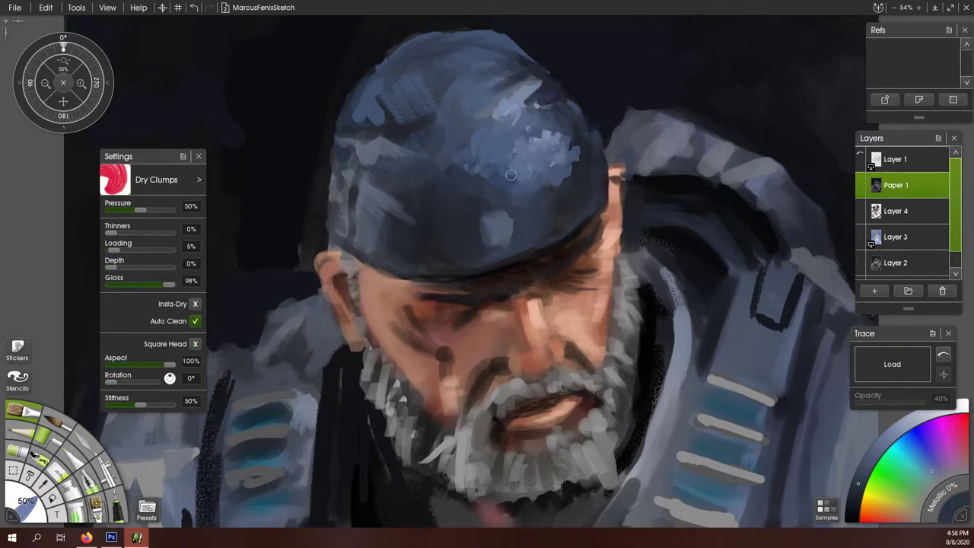
{"action": "mouse_move", "coordinate": [487, 224]}
{"action": "left_mouse_down"}
{"action": "mouse_move", "coordinate": [492, 253]}
{"action": "mouse_move", "coordinate": [518, 228]}
{"action": "mouse_move", "coordinate": [487, 221]}
{"action": "mouse_move", "coordinate": [502, 234]}
{"action": "mouse_move", "coordinate": [506, 190]}
{"action": "left_mouse_up"}
{"action": "left_click_drag", "start_coordinate": [343, 144], "coordinate": [367, 131]}
{"action": "left_click_drag", "start_coordinate": [392, 80], "coordinate": [339, 137]}
Switch to the Custome Oil 1 preset and paint a light blue highlight on the upper cap
{"action": "left_click", "coordinate": [198, 180]}
{"action": "left_click", "coordinate": [145, 290]}
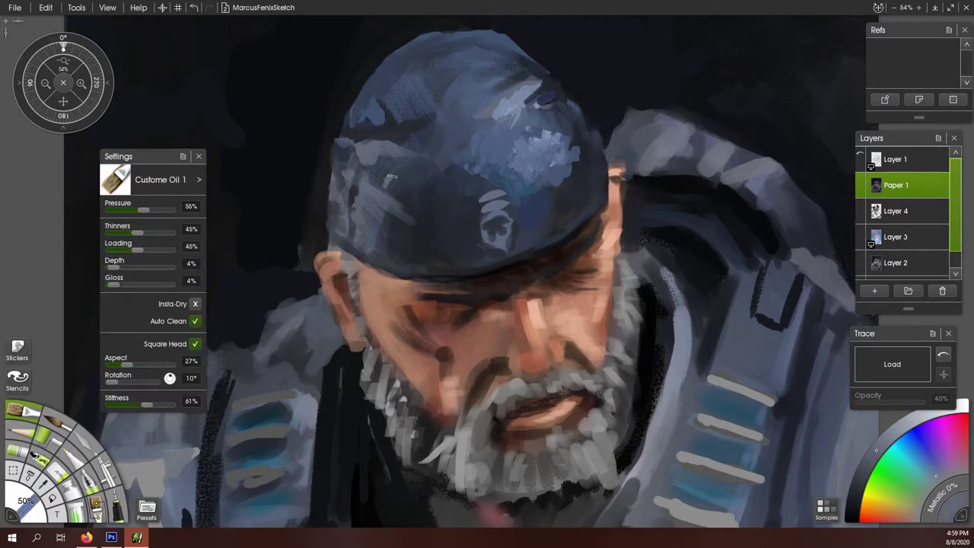
{"action": "mouse_move", "coordinate": [411, 229]}
{"action": "left_mouse_down"}
{"action": "mouse_move", "coordinate": [430, 267]}
{"action": "mouse_move", "coordinate": [358, 255]}
{"action": "left_mouse_up"}
{"action": "left_click_drag", "start_coordinate": [466, 172], "coordinate": [442, 192]}
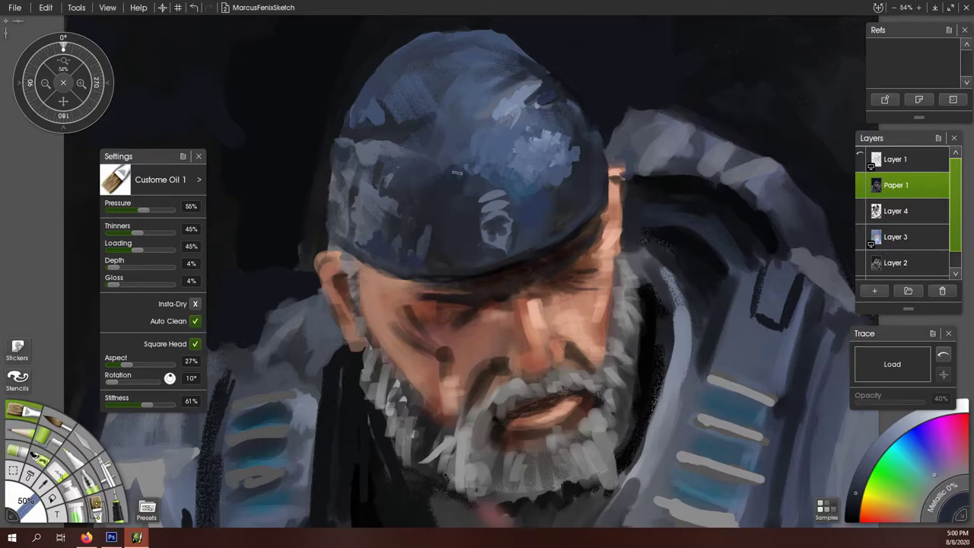
{"action": "left_click_drag", "start_coordinate": [467, 155], "coordinate": [479, 143]}
{"action": "left_click", "coordinate": [497, 127], "text": "alt"}
{"action": "left_click_drag", "start_coordinate": [486, 91], "coordinate": [528, 72]}
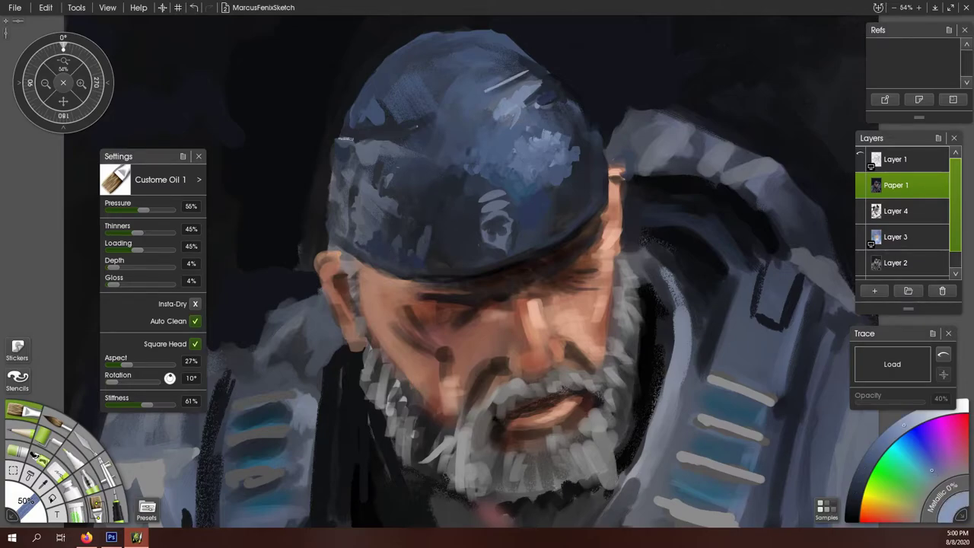
Sample skin and blue-grey tones and paint warm brown skin along the right side of the face
{"action": "scroll", "coordinate": [649, 331], "scroll_direction": "down", "scroll_amount": 1}
{"action": "left_click", "coordinate": [424, 283], "text": "alt"}
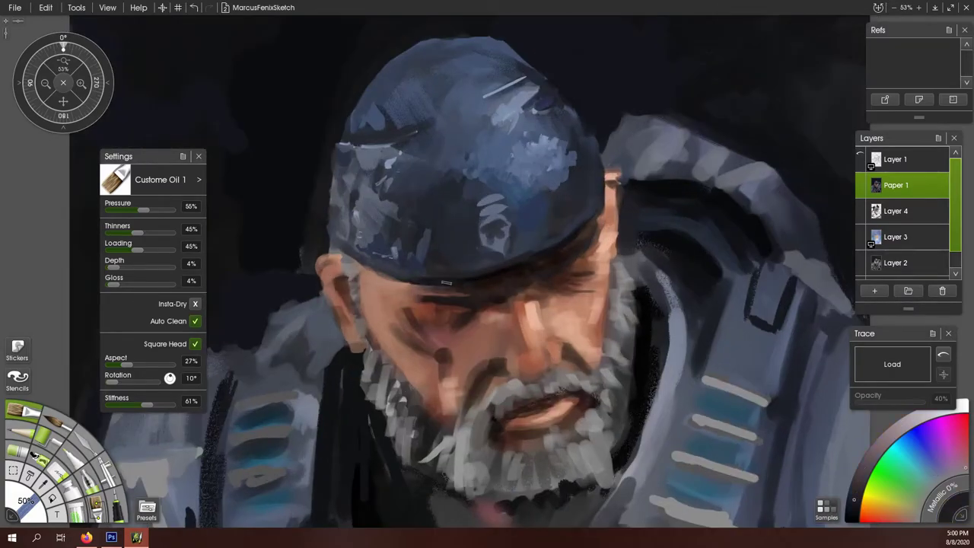
{"action": "left_click", "coordinate": [377, 272], "text": "alt"}
{"action": "left_click", "coordinate": [576, 216], "text": "alt"}
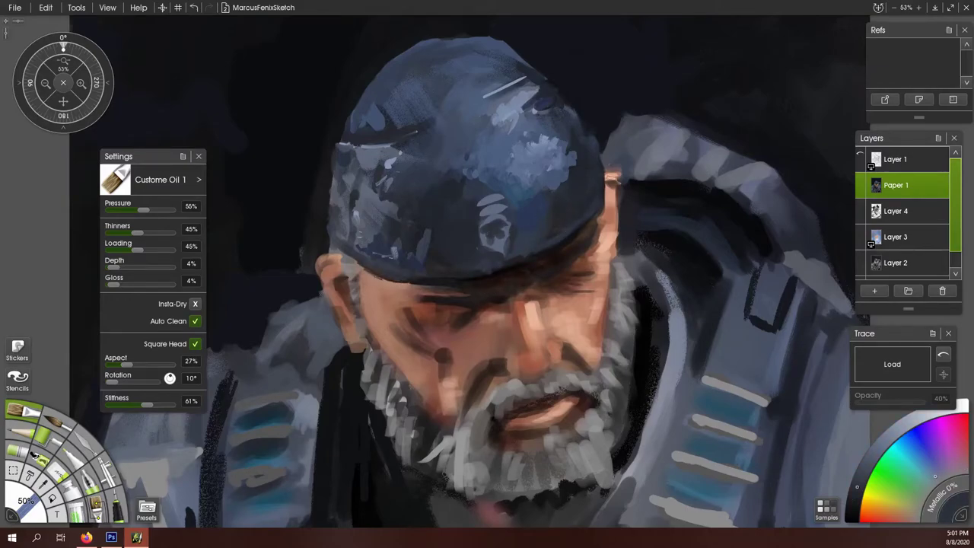
{"action": "left_click", "coordinate": [579, 183], "text": "alt"}
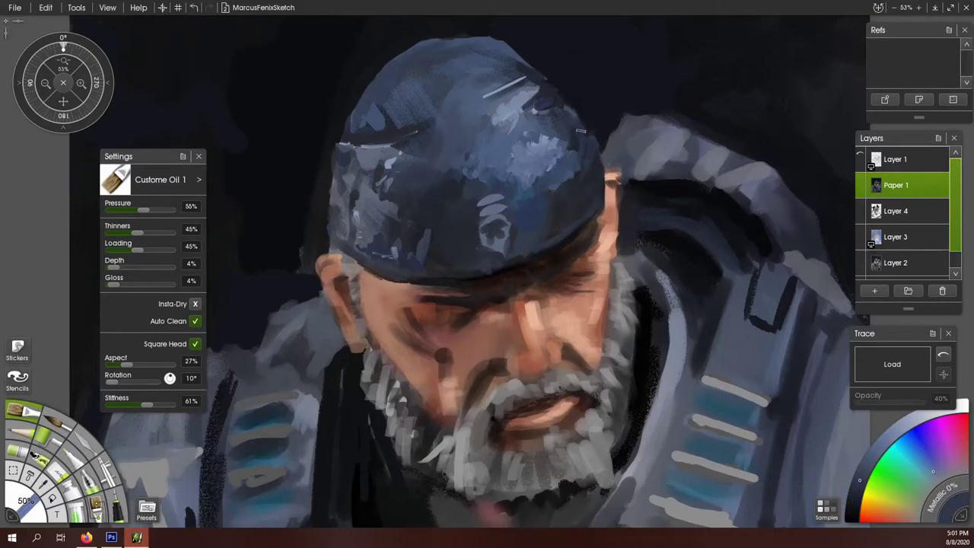
{"action": "left_click", "coordinate": [553, 130], "text": "alt"}
{"action": "key", "text": "a"}
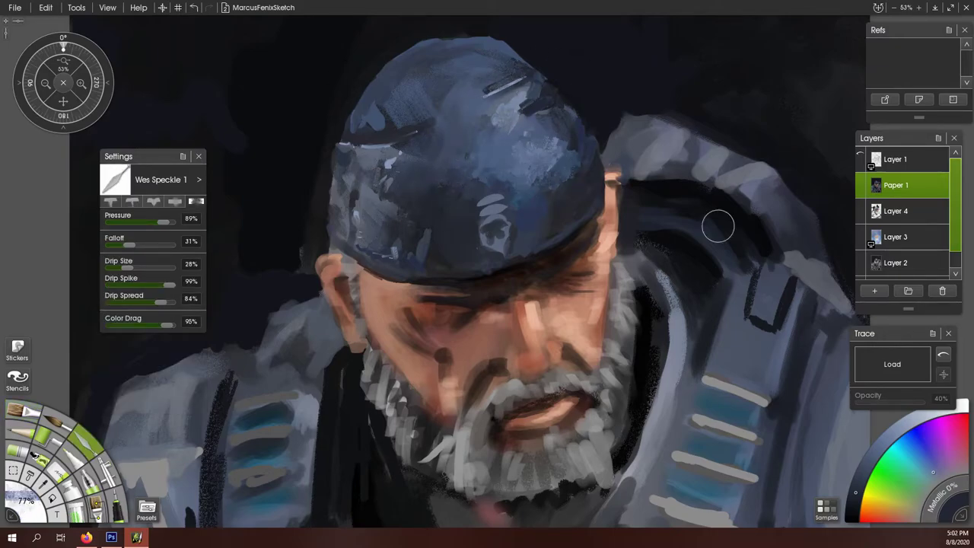
{"action": "key", "text": "a"}
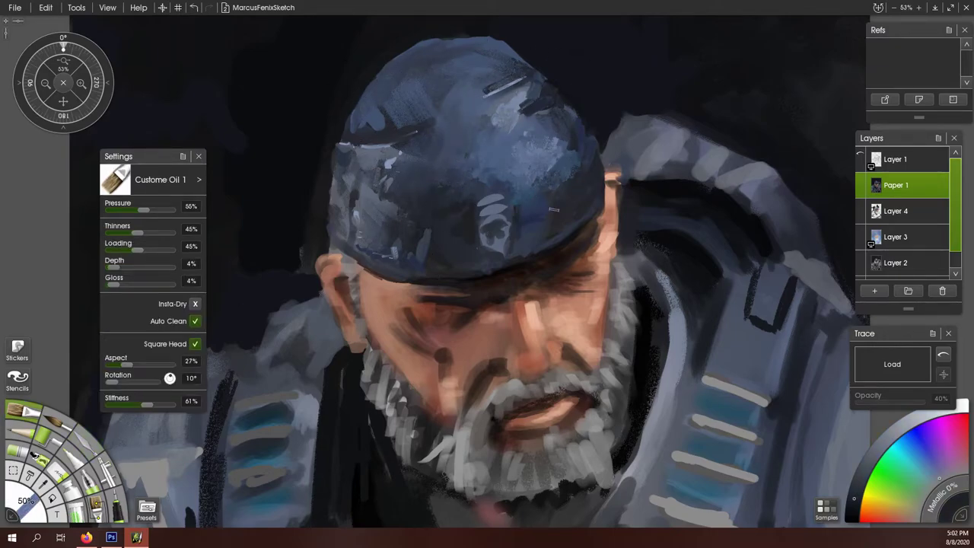
{"action": "scroll", "coordinate": [462, 228], "scroll_direction": "down", "scroll_amount": 5}
{"action": "scroll", "coordinate": [457, 284], "scroll_direction": "up", "scroll_amount": 6}
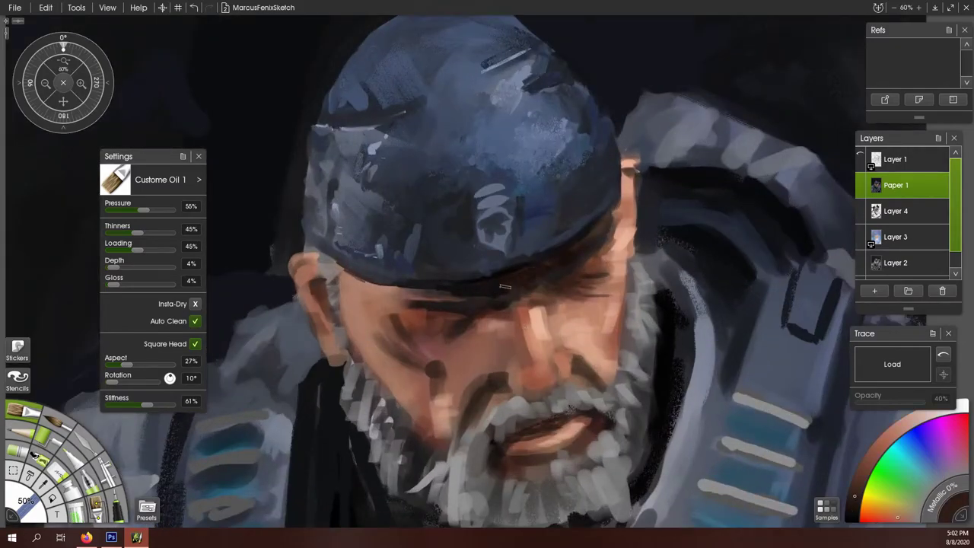
{"action": "left_click", "coordinate": [506, 294], "text": "alt"}
{"action": "mouse_move", "coordinate": [562, 259]}
{"action": "left_mouse_down"}
{"action": "mouse_move", "coordinate": [618, 210]}
{"action": "mouse_move", "coordinate": [628, 161]}
{"action": "left_mouse_up"}
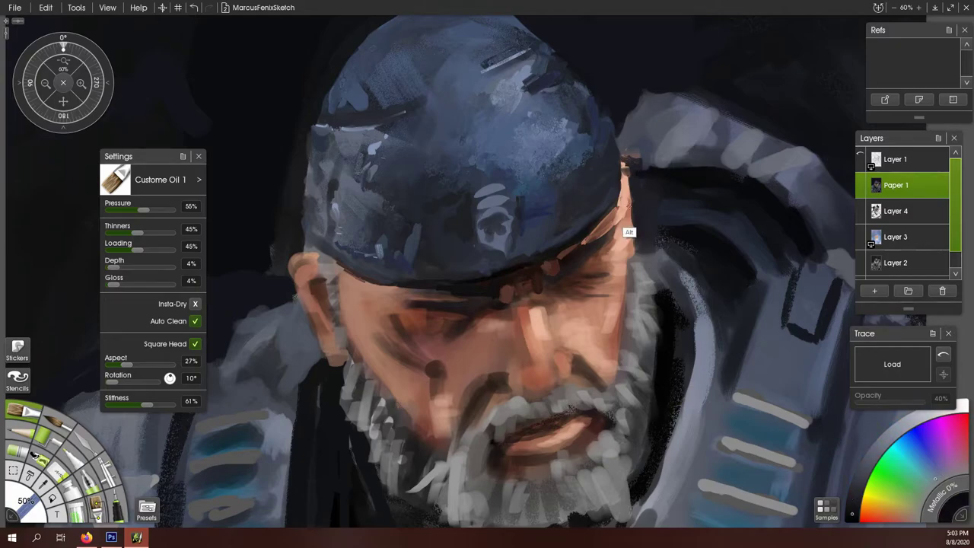
Darken the orange right edge of the cap and add a light stroke on the ear edge
{"action": "left_click", "coordinate": [350, 364], "text": "alt"}
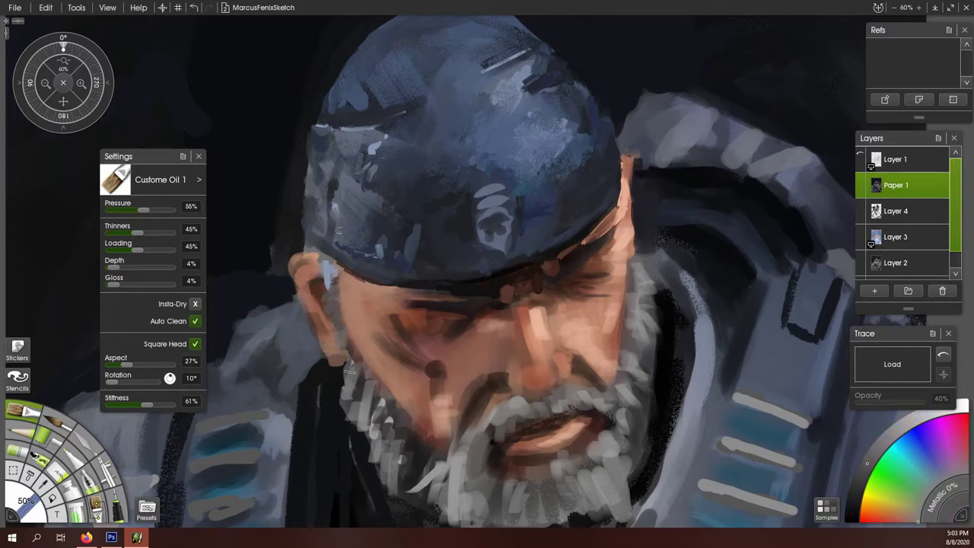
{"action": "left_click", "coordinate": [335, 297], "text": "alt"}
{"action": "left_click", "coordinate": [564, 261], "text": "alt"}
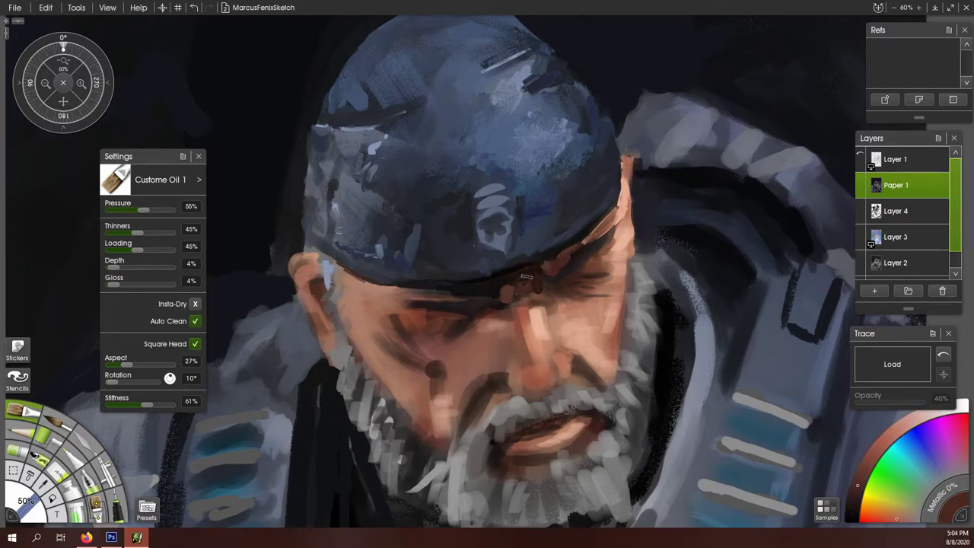
{"action": "left_click", "coordinate": [469, 301], "text": "alt"}
{"action": "left_click", "coordinate": [586, 255], "text": "alt"}
{"action": "left_click_drag", "start_coordinate": [620, 204], "coordinate": [616, 156]}
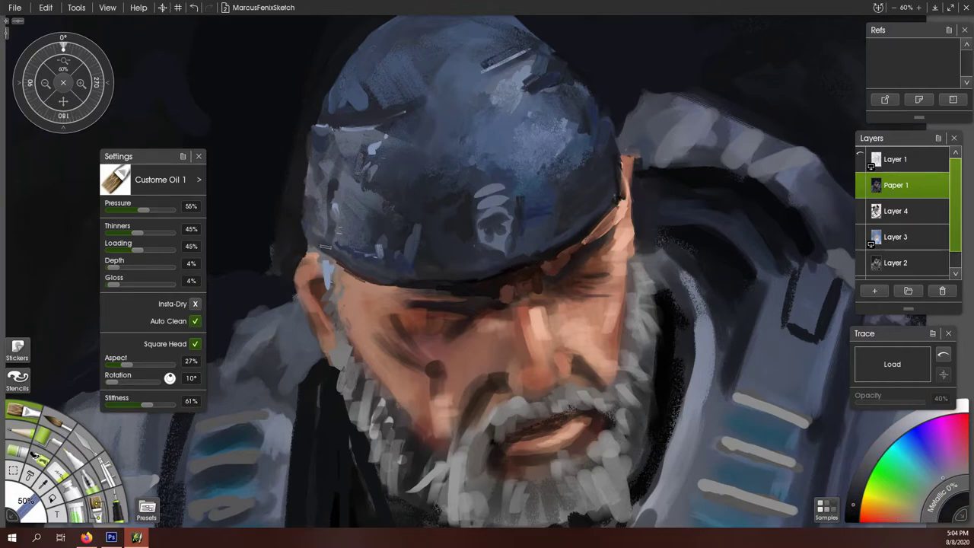
{"action": "left_click", "coordinate": [316, 285], "text": "alt"}
{"action": "left_click_drag", "start_coordinate": [317, 282], "coordinate": [323, 292]}
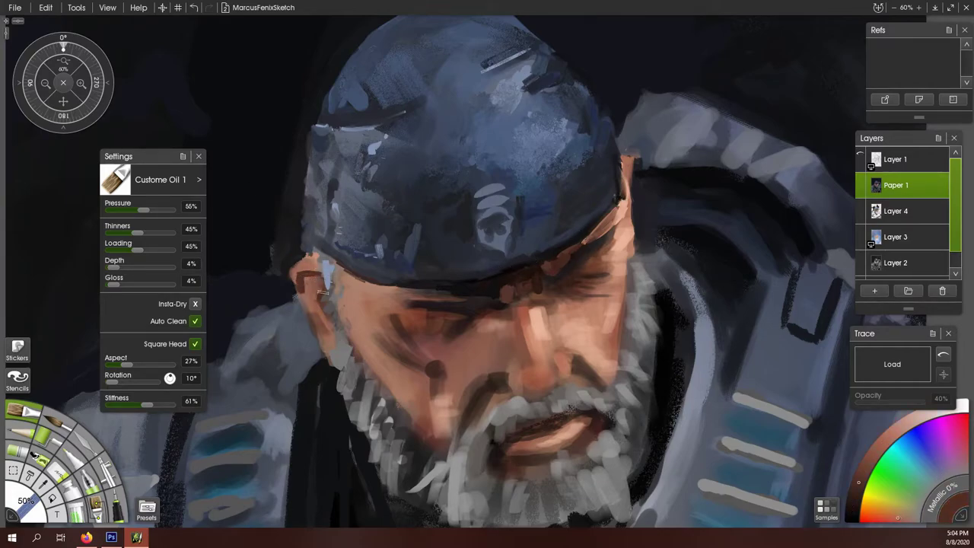
Paint light blue-grey strokes up the cap's left side and sample darker cap tones
{"action": "left_click", "coordinate": [465, 101], "text": "alt"}
{"action": "left_click_drag", "start_coordinate": [355, 252], "coordinate": [329, 133]}
{"action": "left_click", "coordinate": [332, 179], "text": "alt"}
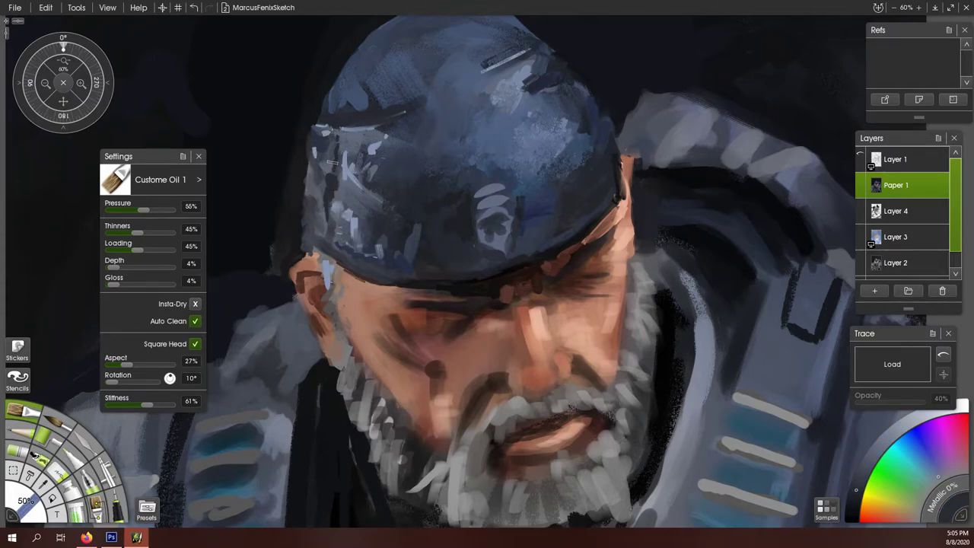
{"action": "left_click", "coordinate": [300, 195], "text": "alt"}
{"action": "left_click", "coordinate": [404, 114], "text": "alt"}
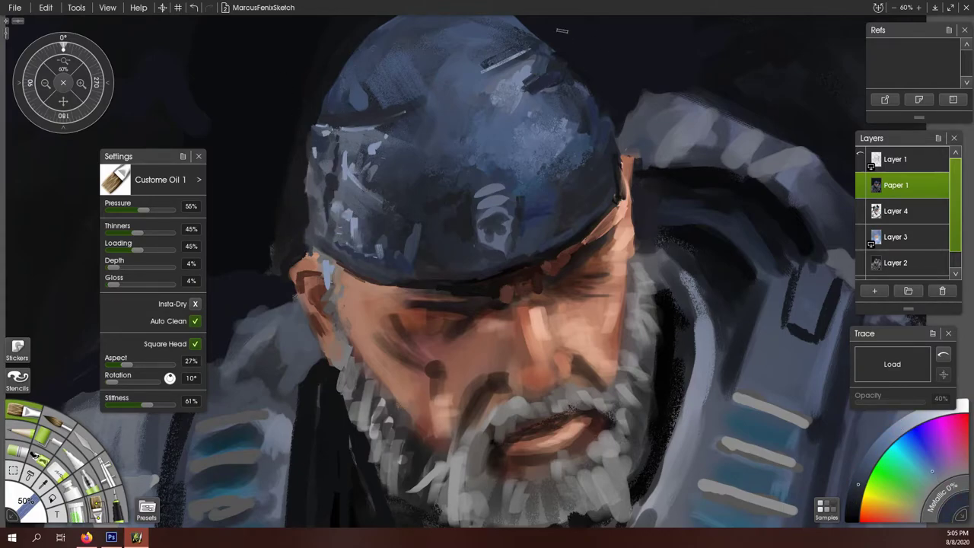
{"action": "left_click", "coordinate": [558, 55], "text": "alt"}
{"action": "left_click", "coordinate": [337, 118], "text": "alt"}
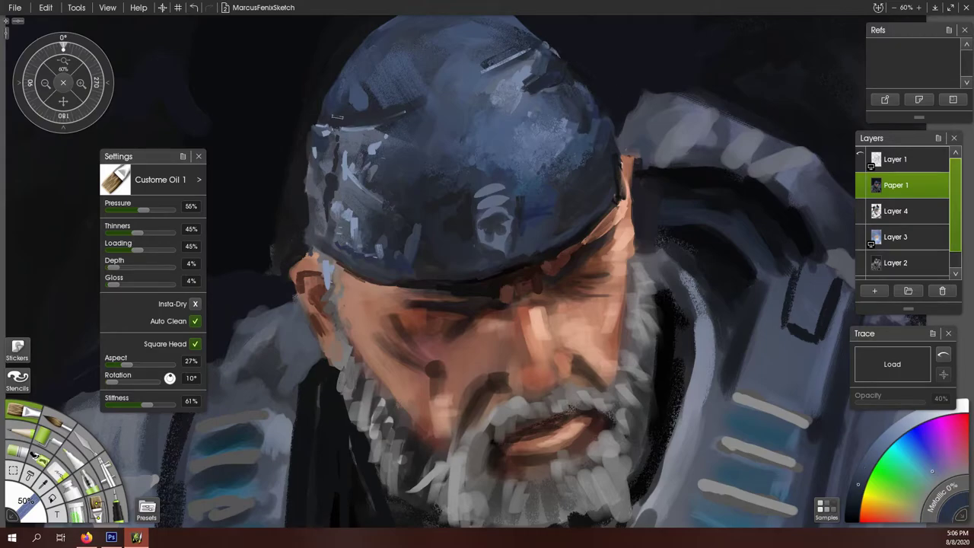
{"action": "scroll", "coordinate": [518, 228], "scroll_direction": "down", "scroll_amount": 1}
Sample dark browns from the face and paint deeper brow strokes over the eye area
{"action": "left_click", "coordinate": [537, 347], "text": "alt"}
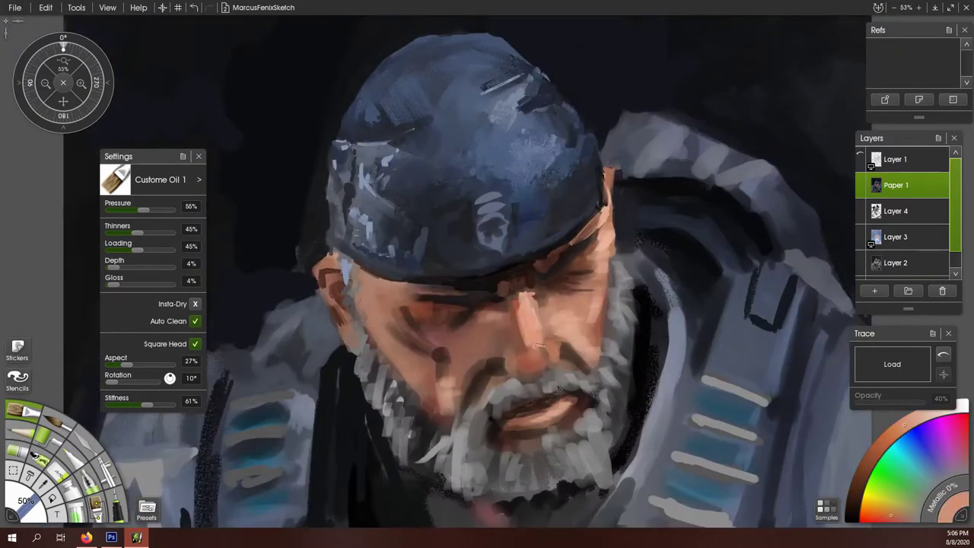
{"action": "left_click", "coordinate": [519, 363], "text": "alt"}
{"action": "left_click", "coordinate": [604, 237], "text": "alt"}
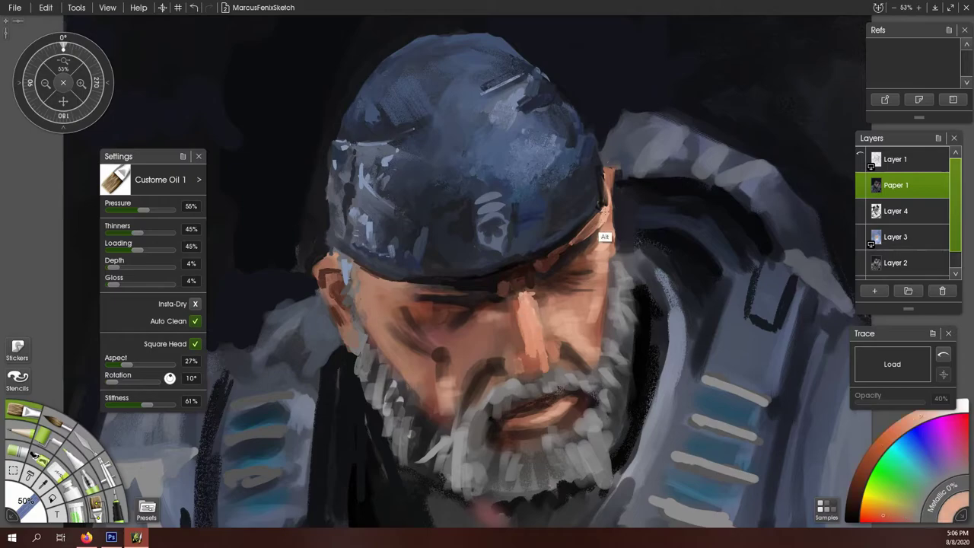
{"action": "left_click", "coordinate": [527, 283], "text": "alt"}
{"action": "left_click", "coordinate": [541, 311], "text": "alt"}
{"action": "left_click", "coordinate": [578, 269], "text": "alt"}
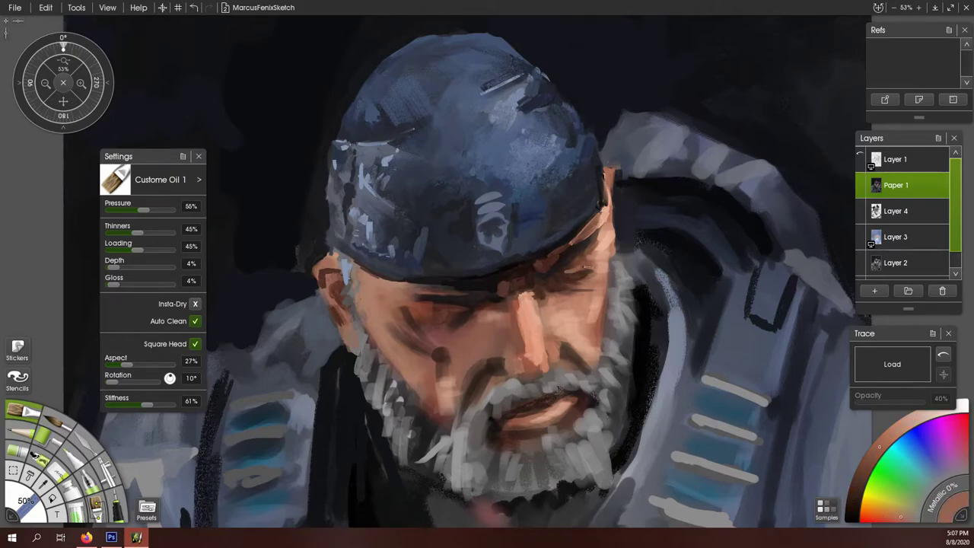
{"action": "left_click", "coordinate": [547, 288], "text": "alt"}
{"action": "mouse_move", "coordinate": [481, 298]}
{"action": "left_mouse_down"}
{"action": "mouse_move", "coordinate": [505, 308]}
{"action": "mouse_move", "coordinate": [489, 296]}
{"action": "mouse_move", "coordinate": [456, 323]}
{"action": "mouse_move", "coordinate": [426, 320]}
{"action": "left_mouse_up"}
Add light strokes around the eye, left cheek and beard edge
{"action": "left_click", "coordinate": [487, 316], "text": "alt"}
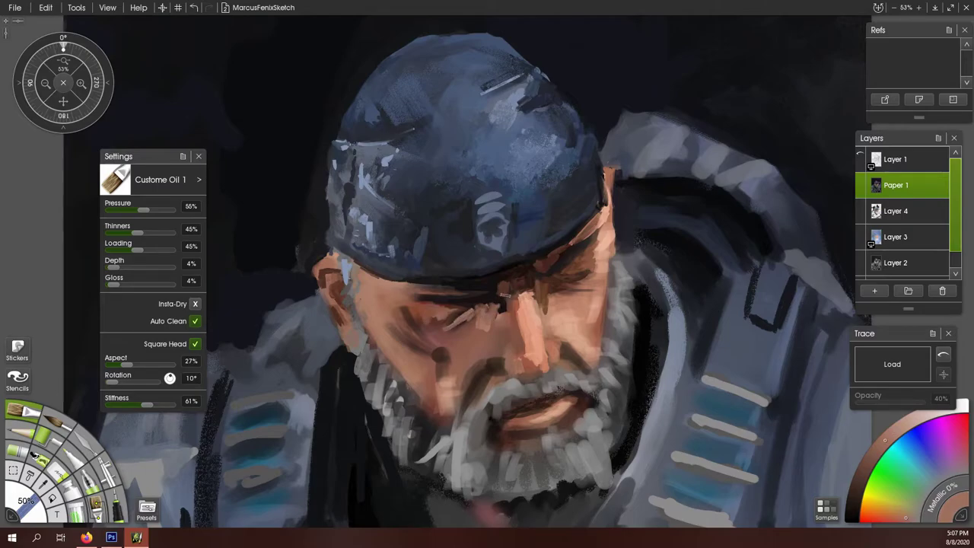
{"action": "left_click", "coordinate": [452, 381], "text": "alt"}
{"action": "mouse_move", "coordinate": [434, 392]}
{"action": "left_mouse_down"}
{"action": "mouse_move", "coordinate": [395, 354]}
{"action": "mouse_move", "coordinate": [420, 349]}
{"action": "left_mouse_up"}
{"action": "left_click", "coordinate": [435, 381], "text": "alt"}
{"action": "left_click", "coordinate": [389, 331], "text": "alt"}
{"action": "left_click", "coordinate": [383, 320], "text": "alt"}
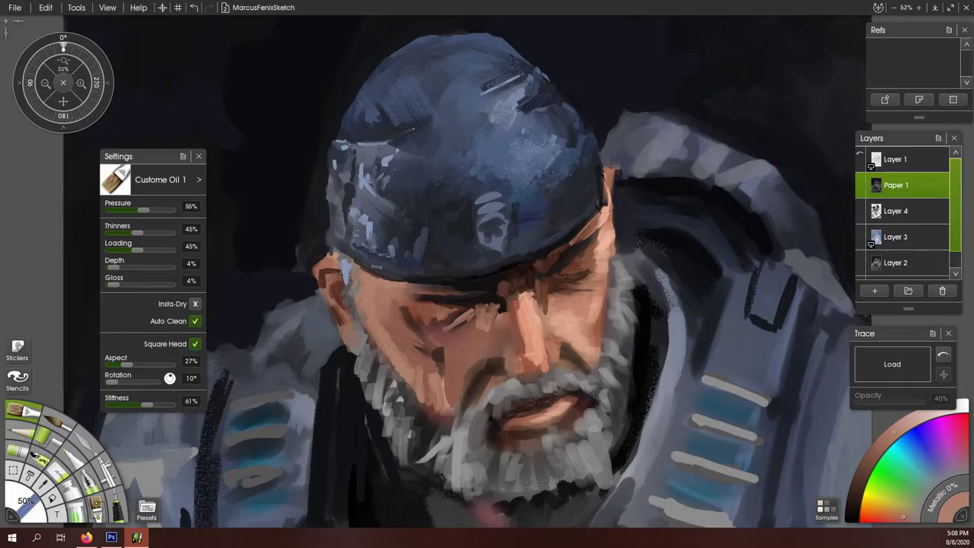
Sample darker browns near the beard edge and zoom out to review the whole painting
{"action": "left_click", "coordinate": [376, 268], "text": "alt"}
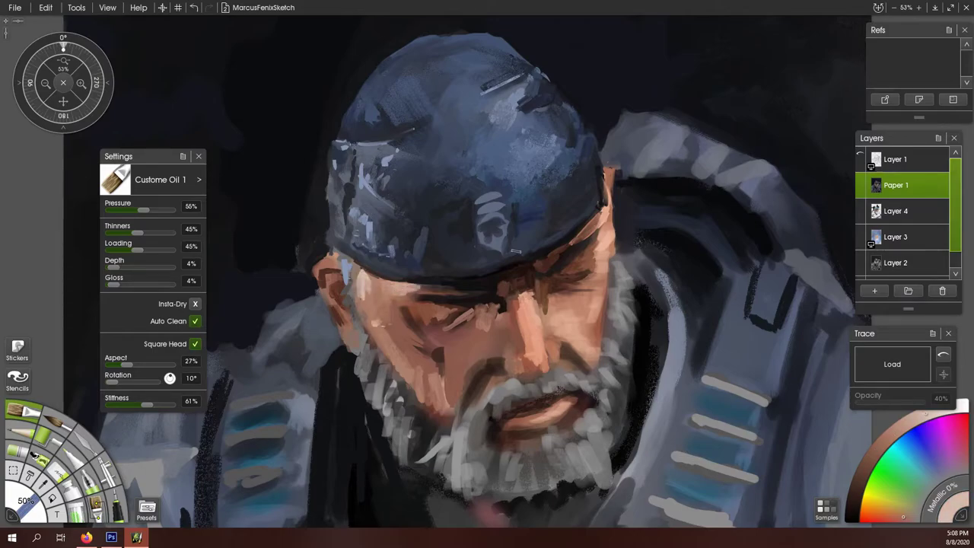
{"action": "left_click", "coordinate": [515, 331], "text": "alt"}
{"action": "left_click", "coordinate": [485, 368], "text": "alt"}
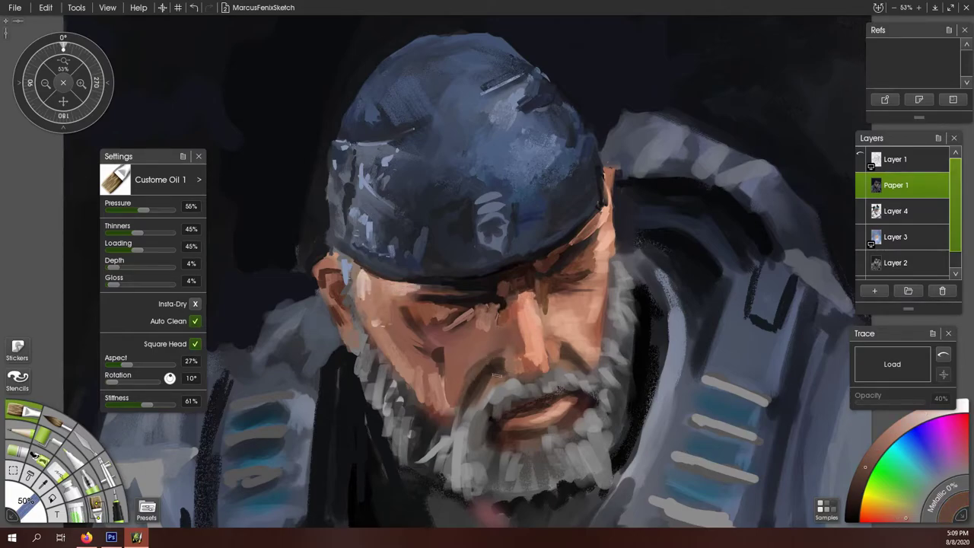
{"action": "left_click", "coordinate": [498, 357], "text": "alt"}
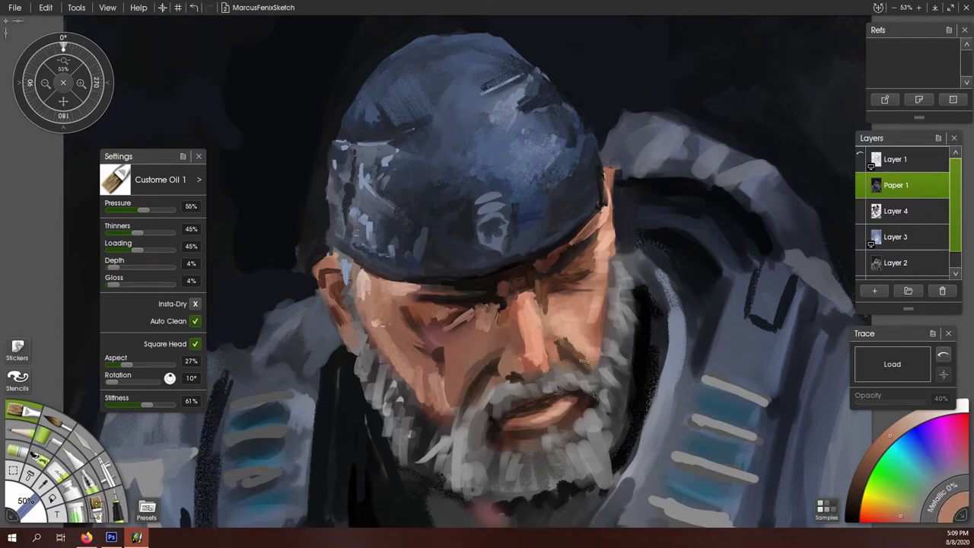
{"action": "key", "text": "ctrl+0"}
{"action": "key", "text": "ctrl+equal"}
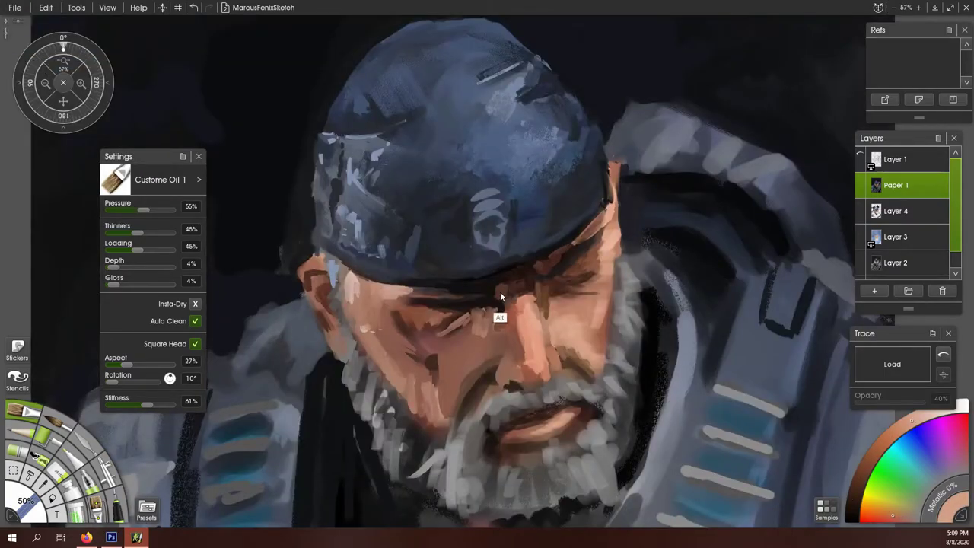
Save the painting and paint skin-tone strokes around the eye and cheek
{"action": "key", "text": "ctrl+s"}
{"action": "left_click", "coordinate": [501, 312], "text": "alt"}
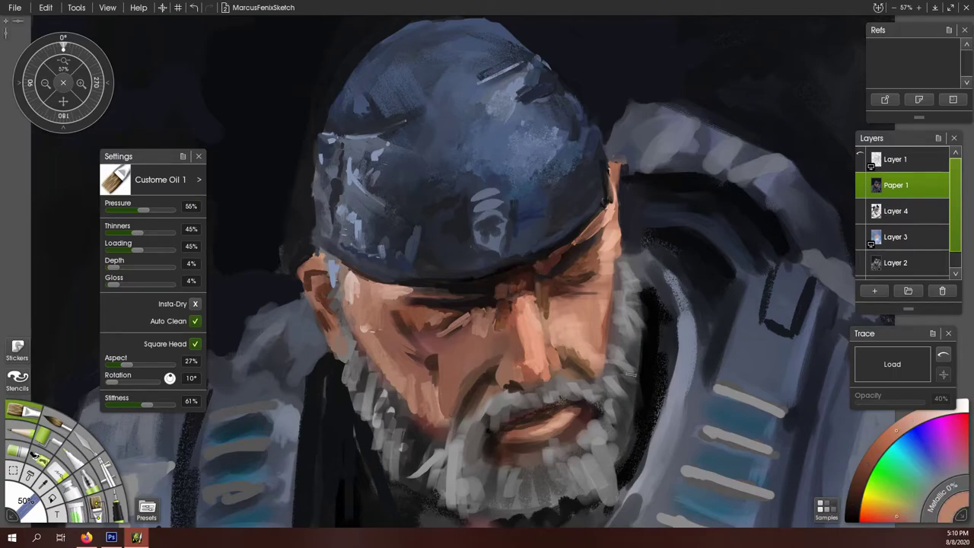
{"action": "left_click", "coordinate": [571, 386], "text": "alt"}
{"action": "left_click", "coordinate": [608, 257], "text": "alt"}
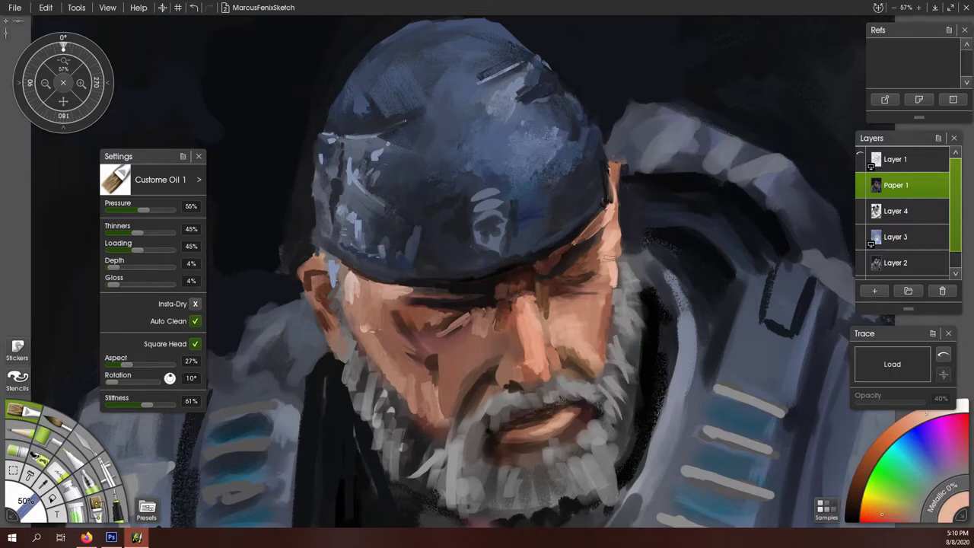
{"action": "left_click", "coordinate": [506, 336], "text": "alt"}
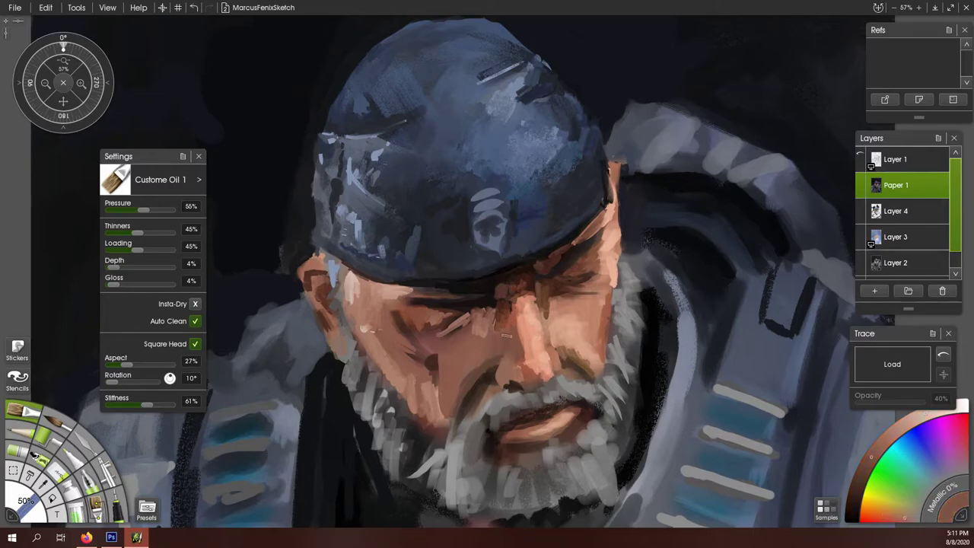
{"action": "left_click", "coordinate": [462, 334], "text": "alt"}
{"action": "mouse_move", "coordinate": [472, 310]}
{"action": "left_mouse_down"}
{"action": "mouse_move", "coordinate": [440, 334]}
{"action": "mouse_move", "coordinate": [392, 339]}
{"action": "left_mouse_up"}
Paint light pale-pink skin strokes on the left cheek
{"action": "left_click", "coordinate": [441, 346], "text": "alt"}
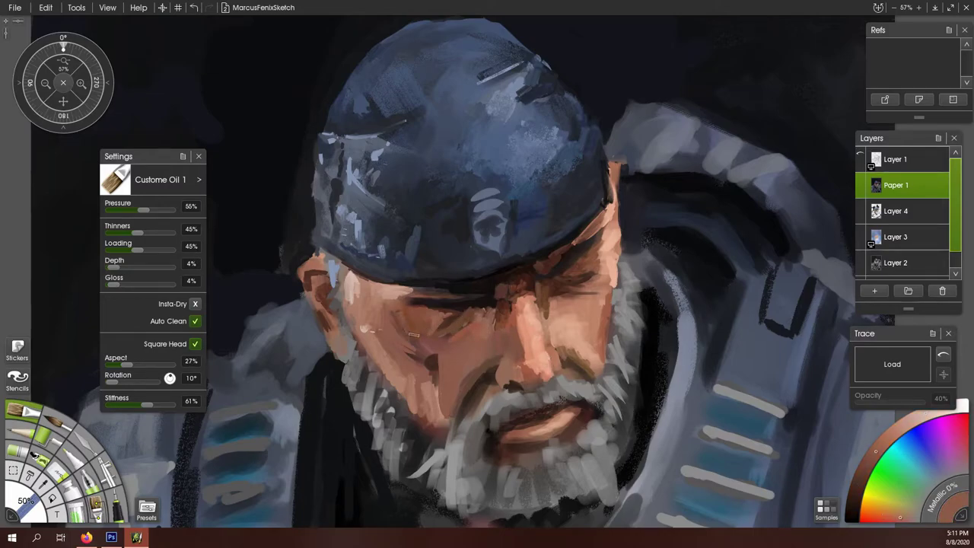
{"action": "left_click", "coordinate": [419, 354], "text": "alt"}
{"action": "mouse_move", "coordinate": [440, 359]}
{"action": "left_mouse_down"}
{"action": "mouse_move", "coordinate": [434, 399]}
{"action": "mouse_move", "coordinate": [422, 404]}
{"action": "left_mouse_up"}
{"action": "left_click", "coordinate": [431, 368], "text": "alt"}
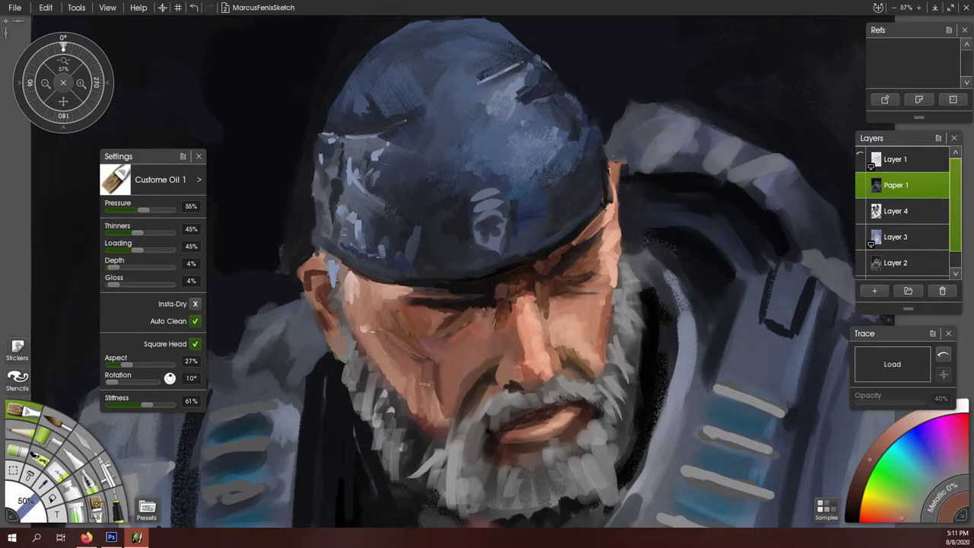
{"action": "left_click", "coordinate": [424, 389], "text": "alt"}
Paint a near-black line along the brow, then add speckled texture with Wes Speckle 1
{"action": "left_click", "coordinate": [592, 261], "text": "alt"}
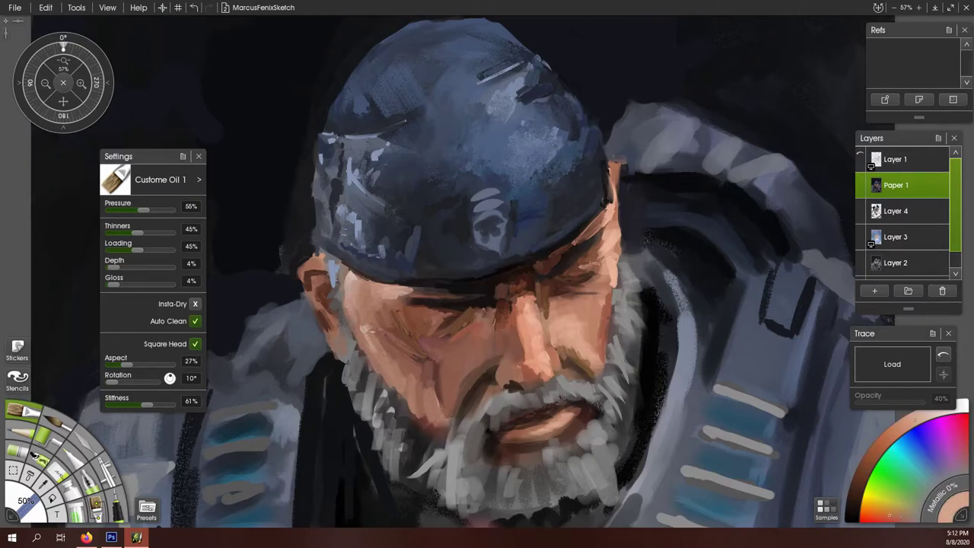
{"action": "left_click", "coordinate": [533, 246], "text": "alt"}
{"action": "mouse_move", "coordinate": [426, 305]}
{"action": "left_mouse_down"}
{"action": "mouse_move", "coordinate": [398, 311]}
{"action": "mouse_move", "coordinate": [428, 314]}
{"action": "left_mouse_up"}
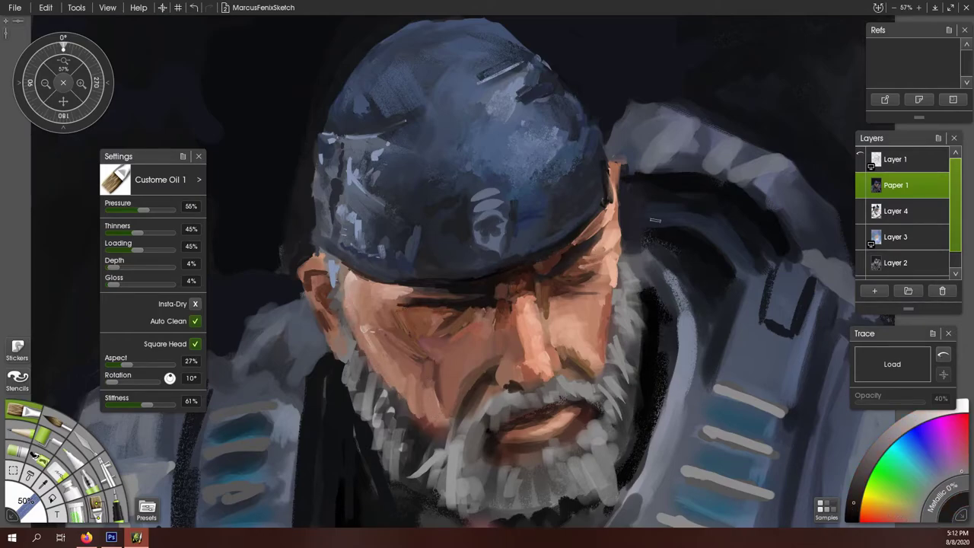
{"action": "left_click", "coordinate": [83, 442]}
{"action": "left_click_drag", "start_coordinate": [579, 297], "coordinate": [606, 242]}
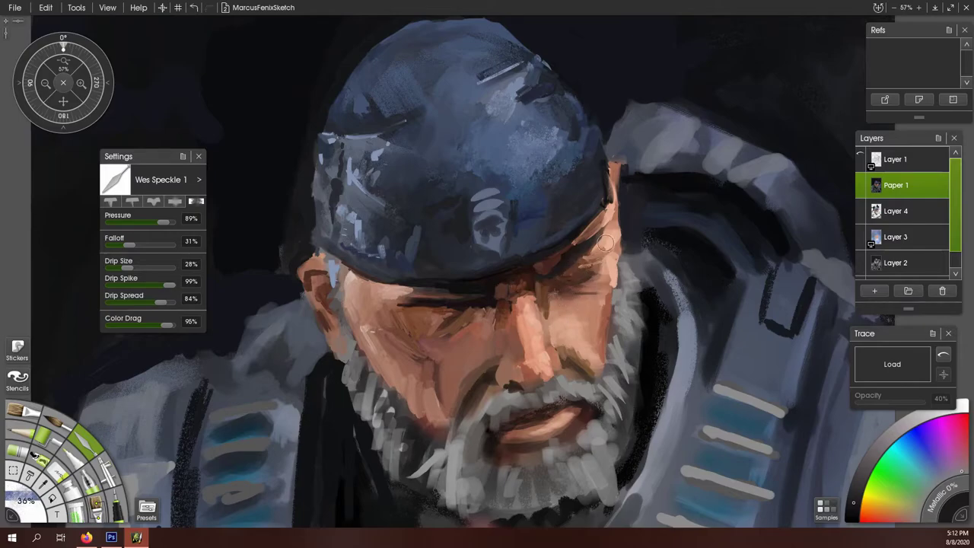
Darken the brow up toward the cap edge, then enlarge the brush and sample armour grey-blue
{"action": "mouse_move", "coordinate": [485, 303]}
{"action": "left_mouse_down"}
{"action": "mouse_move", "coordinate": [570, 263]}
{"action": "mouse_move", "coordinate": [601, 221]}
{"action": "mouse_move", "coordinate": [604, 289]}
{"action": "left_mouse_up"}
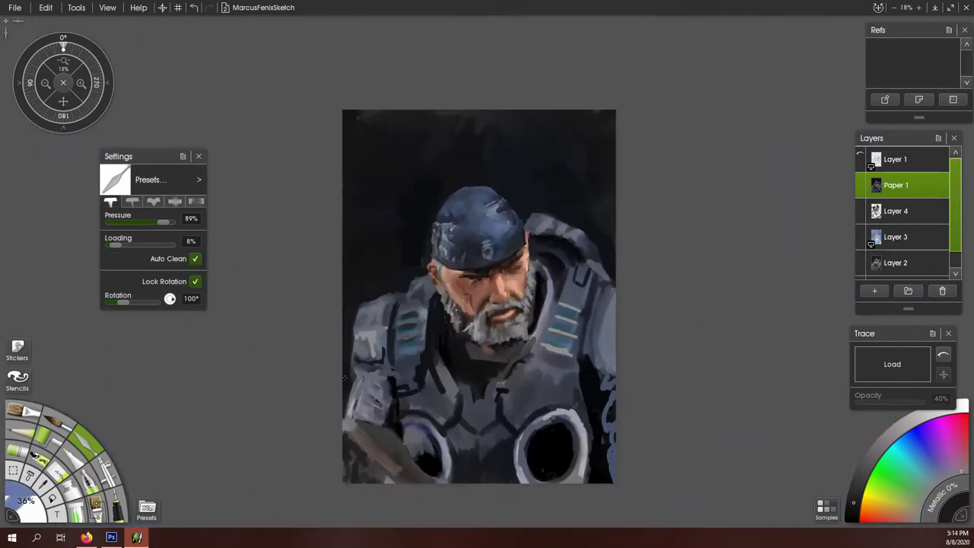
{"action": "key", "text": "bracketright"}
{"action": "key", "text": "bracketright"}
{"action": "key", "text": "bracketright"}
{"action": "left_click", "coordinate": [437, 225], "text": "alt"}
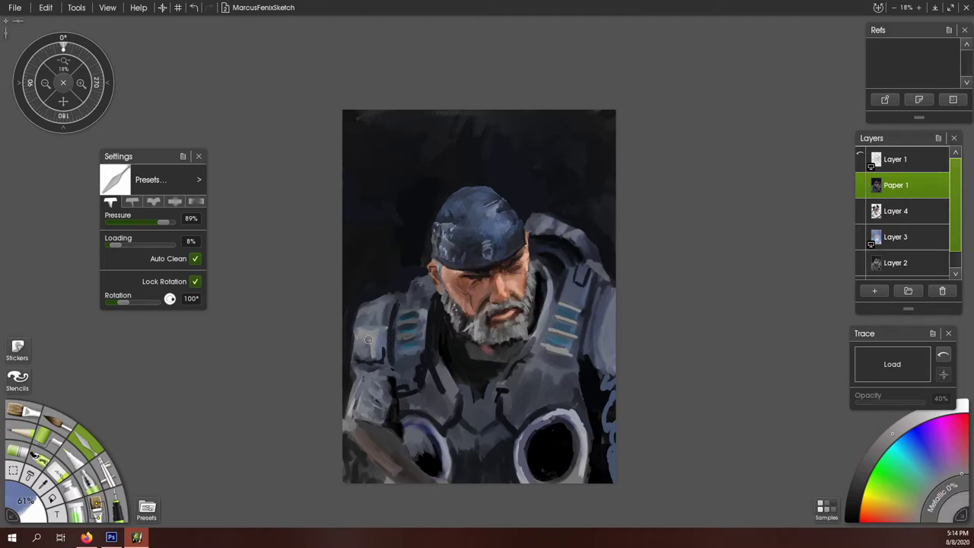
{"action": "left_click", "coordinate": [417, 265], "text": "alt"}
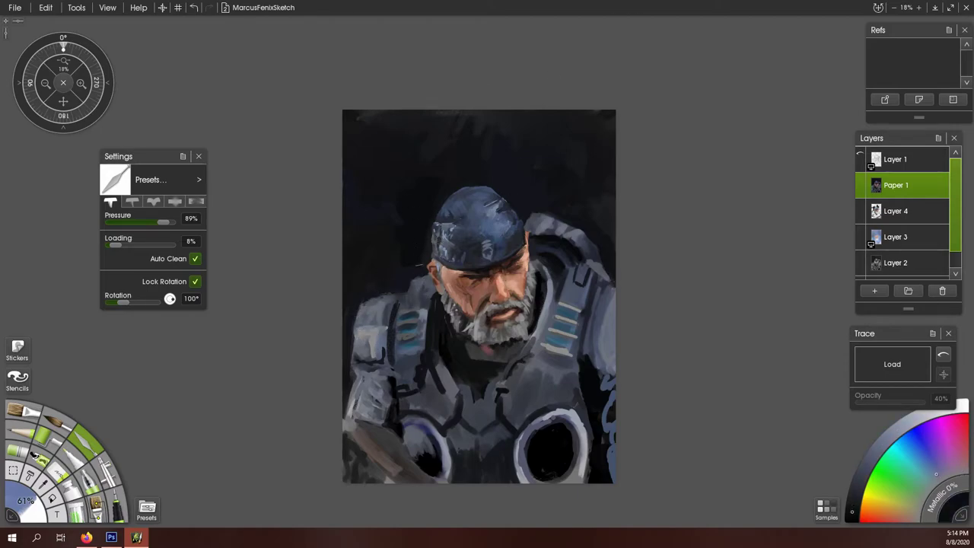
{"action": "left_click", "coordinate": [537, 218], "text": "alt"}
Sample background near-black, armour greys and the face's brown skin tone
{"action": "left_click", "coordinate": [567, 228], "text": "alt"}
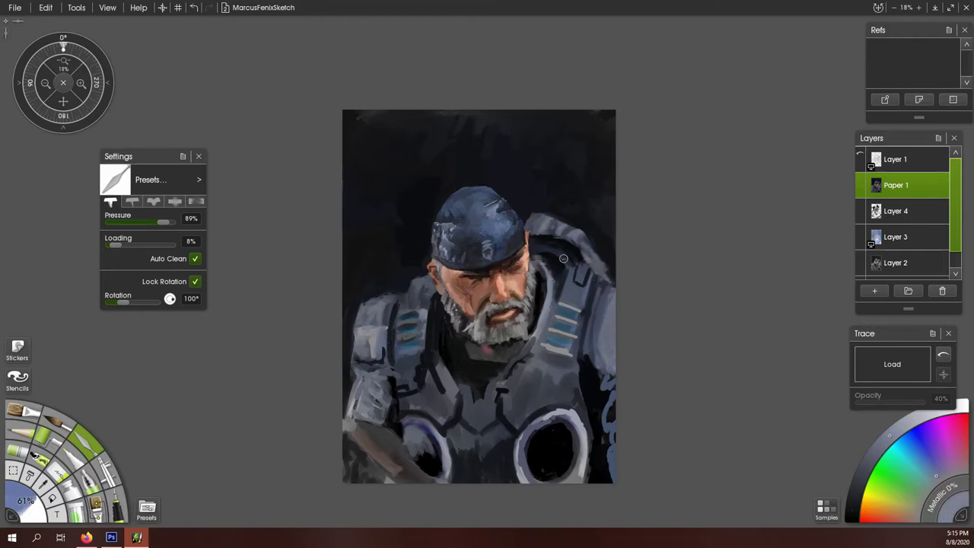
{"action": "left_click", "coordinate": [541, 275], "text": "alt"}
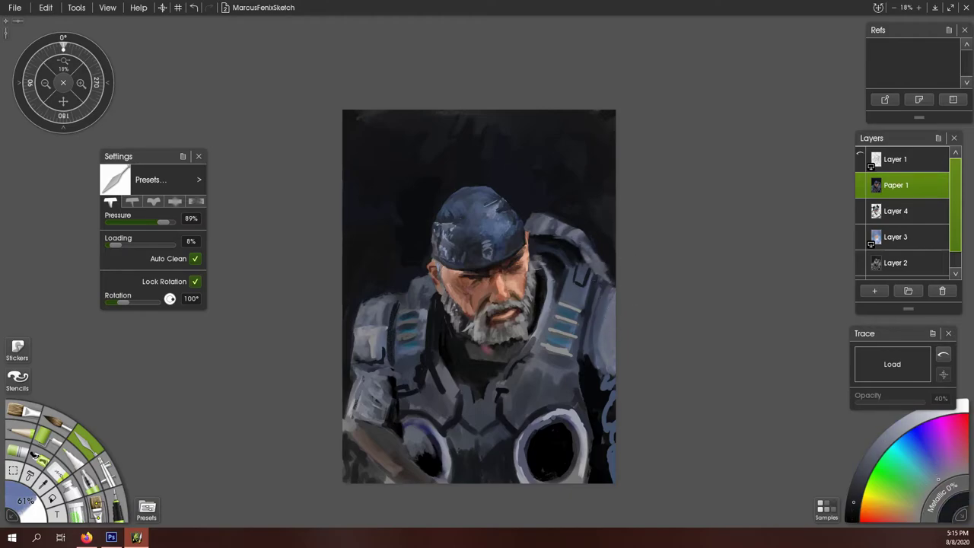
{"action": "left_click", "coordinate": [474, 410], "text": "alt"}
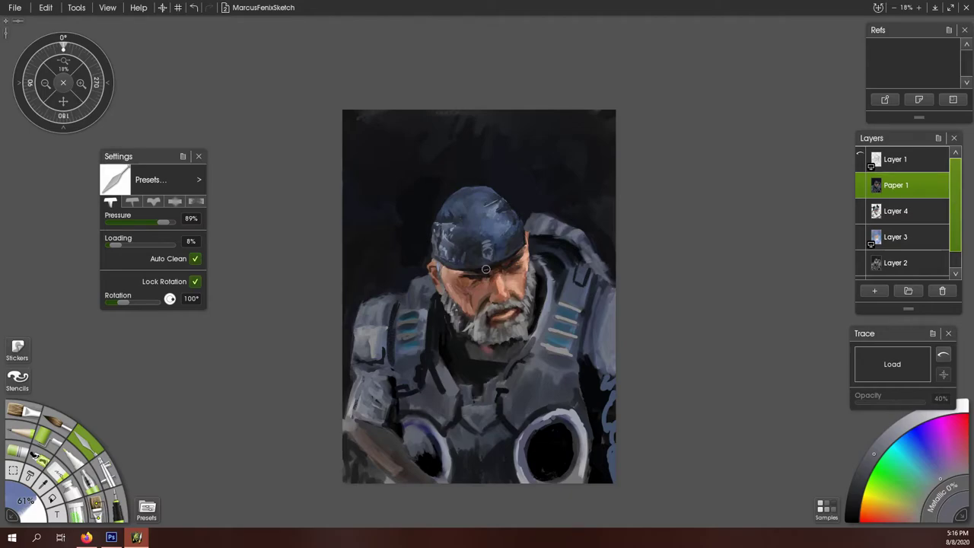
{"action": "left_click", "coordinate": [472, 303], "text": "alt"}
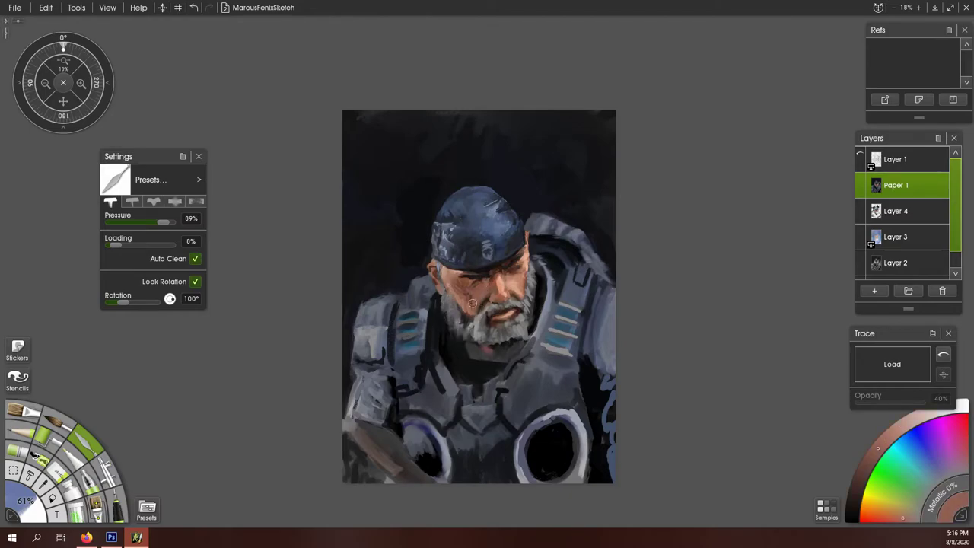
{"action": "left_click", "coordinate": [561, 289], "text": "alt"}
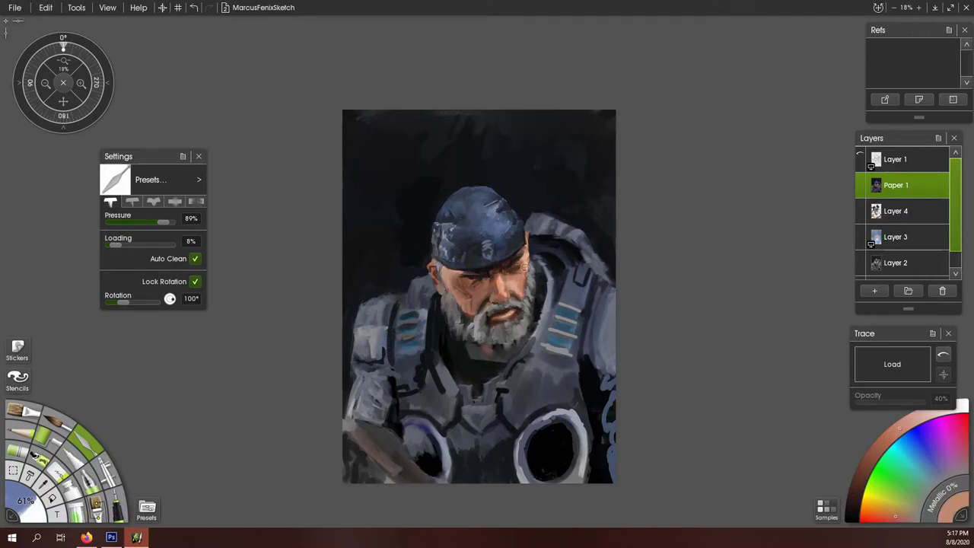
{"action": "left_click", "coordinate": [450, 279], "text": "alt"}
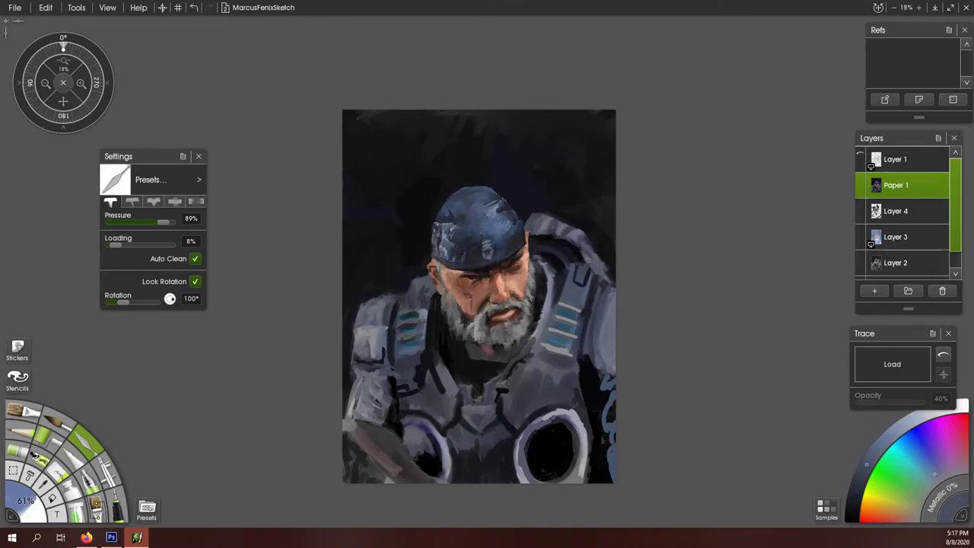
{"action": "scroll", "coordinate": [550, 280], "scroll_direction": "up", "scroll_amount": 1}
Blend light grey across the chest armour, collar and left shoulder
{"action": "left_click", "coordinate": [548, 325], "text": "alt"}
{"action": "left_click_drag", "start_coordinate": [533, 358], "coordinate": [609, 338]}
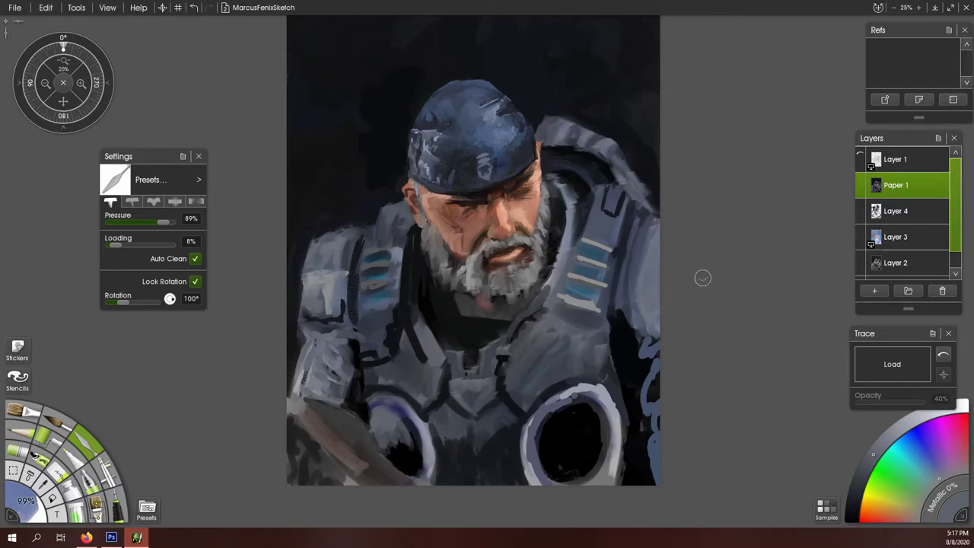
{"action": "mouse_move", "coordinate": [533, 411]}
{"action": "left_mouse_down"}
{"action": "mouse_move", "coordinate": [511, 387]}
{"action": "mouse_move", "coordinate": [506, 323]}
{"action": "left_mouse_up"}
{"action": "left_click_drag", "start_coordinate": [426, 316], "coordinate": [414, 361]}
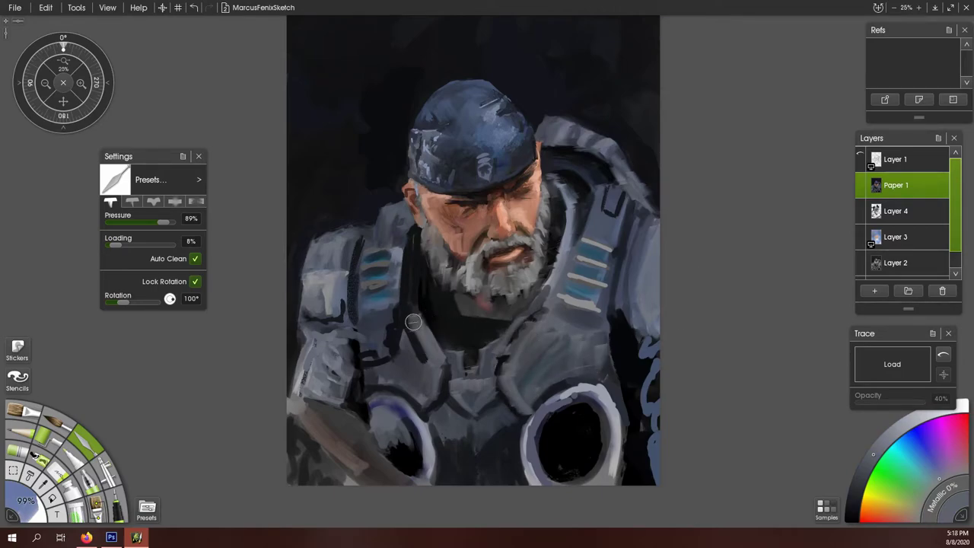
{"action": "mouse_move", "coordinate": [422, 285]}
{"action": "left_mouse_down"}
{"action": "mouse_move", "coordinate": [407, 343]}
{"action": "mouse_move", "coordinate": [373, 373]}
{"action": "left_mouse_up"}
{"action": "mouse_move", "coordinate": [328, 331]}
{"action": "left_mouse_down"}
{"action": "mouse_move", "coordinate": [320, 392]}
{"action": "mouse_move", "coordinate": [342, 327]}
{"action": "mouse_move", "coordinate": [301, 343]}
{"action": "mouse_move", "coordinate": [297, 296]}
{"action": "left_mouse_up"}
Touch up the shoulder beside the beard with near-black and repaint the chest below the beard
{"action": "left_click", "coordinate": [346, 339], "text": "alt"}
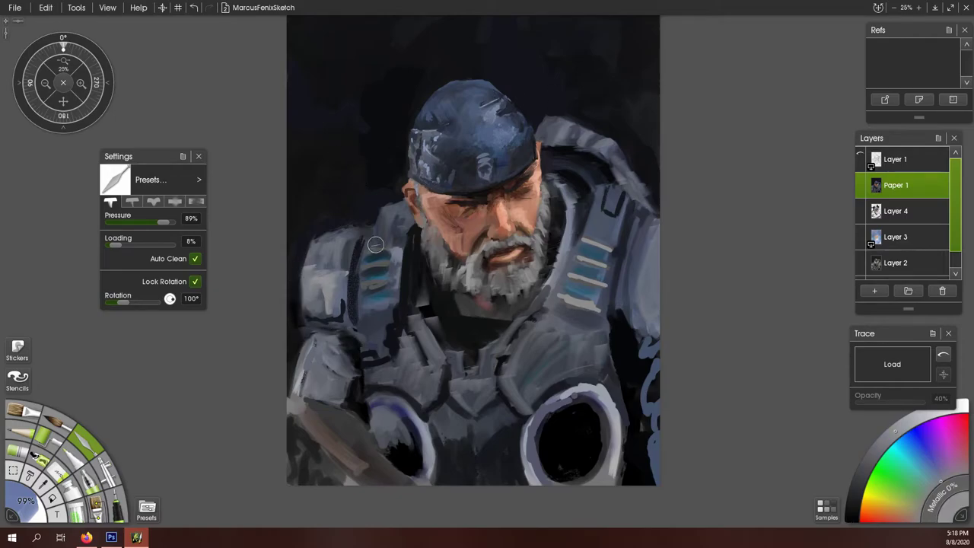
{"action": "left_click_drag", "start_coordinate": [350, 244], "coordinate": [354, 324]}
{"action": "left_click", "coordinate": [545, 296], "text": "alt"}
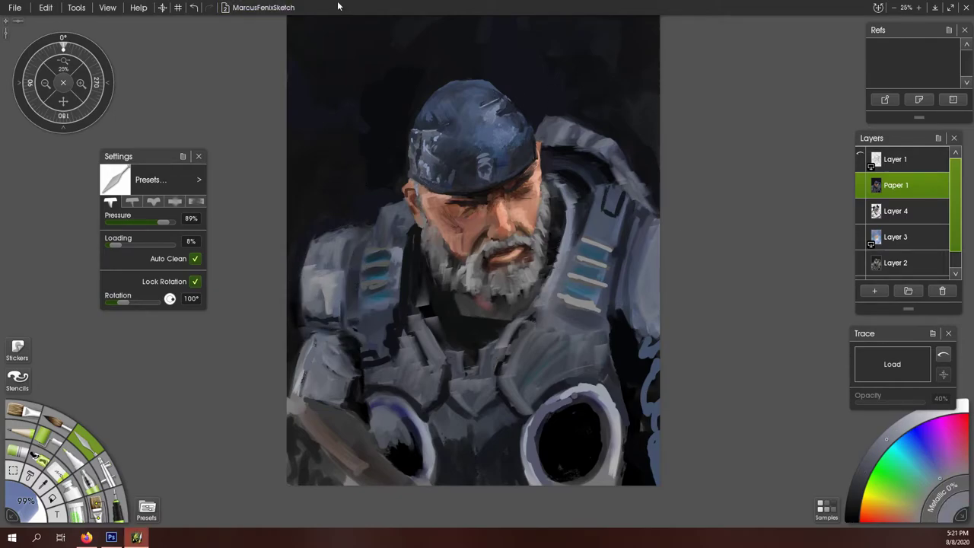
{"action": "scroll", "coordinate": [487, 225], "scroll_direction": "up", "scroll_amount": 2}
{"action": "left_click", "coordinate": [414, 338], "text": "alt"}
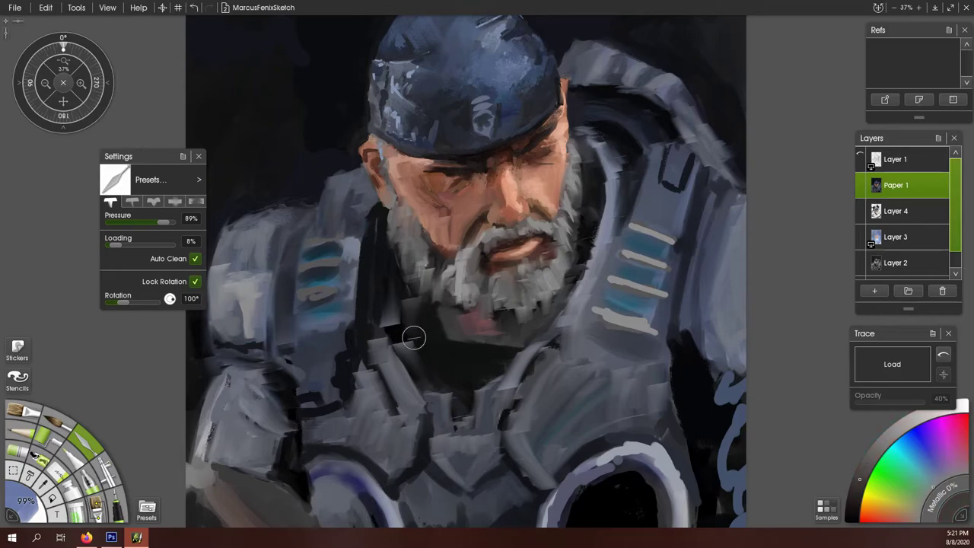
{"action": "mouse_move", "coordinate": [415, 338]}
{"action": "left_mouse_down"}
{"action": "mouse_move", "coordinate": [496, 348]}
{"action": "mouse_move", "coordinate": [518, 321]}
{"action": "left_mouse_up"}
With the custom oil brush, paint dark strokes on the chest plate and light and dark strokes into the beard
{"action": "key", "text": "o"}
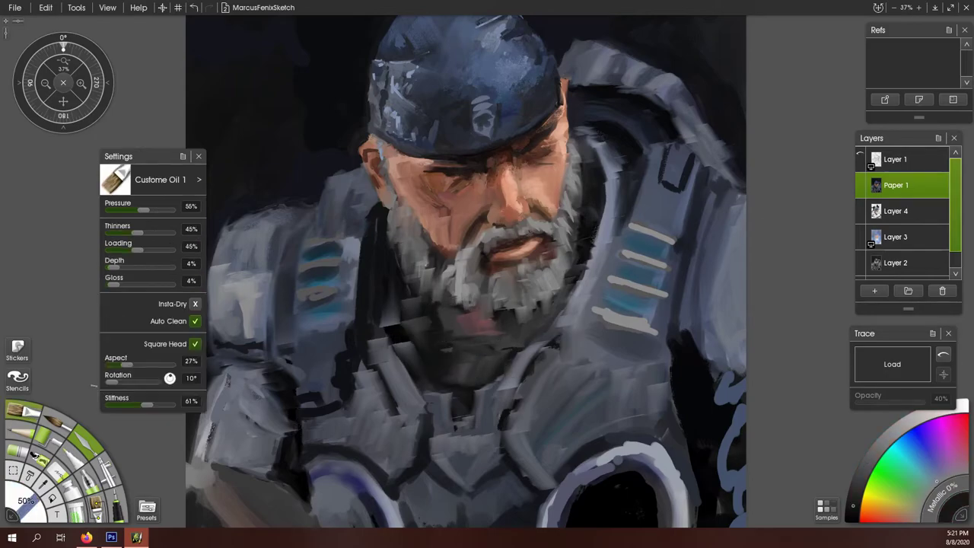
{"action": "left_click_drag", "start_coordinate": [552, 357], "coordinate": [506, 411]}
{"action": "left_click_drag", "start_coordinate": [441, 402], "coordinate": [480, 435]}
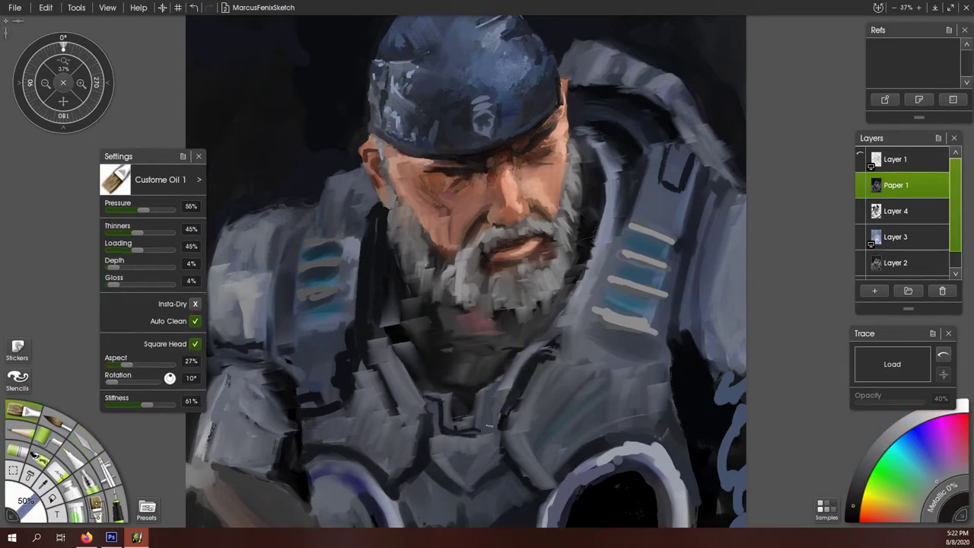
{"action": "left_click_drag", "start_coordinate": [495, 388], "coordinate": [484, 428]}
{"action": "left_click", "coordinate": [437, 327], "text": "alt"}
{"action": "left_click_drag", "start_coordinate": [427, 304], "coordinate": [445, 353]}
{"action": "left_click", "coordinate": [470, 270], "text": "alt"}
{"action": "mouse_move", "coordinate": [461, 252]}
{"action": "left_mouse_down"}
{"action": "mouse_move", "coordinate": [449, 276]}
{"action": "mouse_move", "coordinate": [475, 255]}
{"action": "left_mouse_up"}
Sample browns and darker, desaturated shades from the face and surrounding canvas
{"action": "left_click", "coordinate": [563, 163], "text": "alt"}
{"action": "left_click", "coordinate": [447, 227], "text": "alt"}
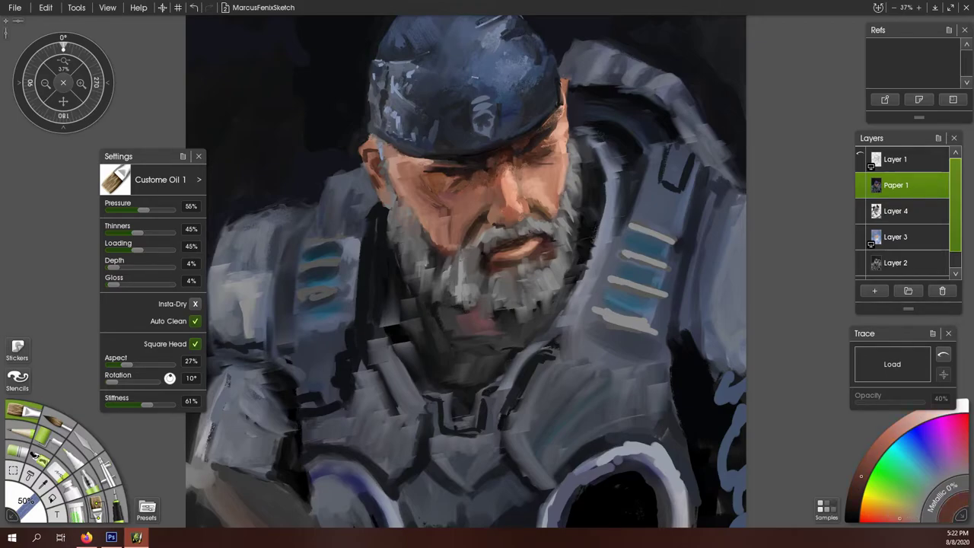
{"action": "left_click", "coordinate": [562, 142], "text": "alt"}
{"action": "left_click", "coordinate": [427, 167], "text": "alt"}
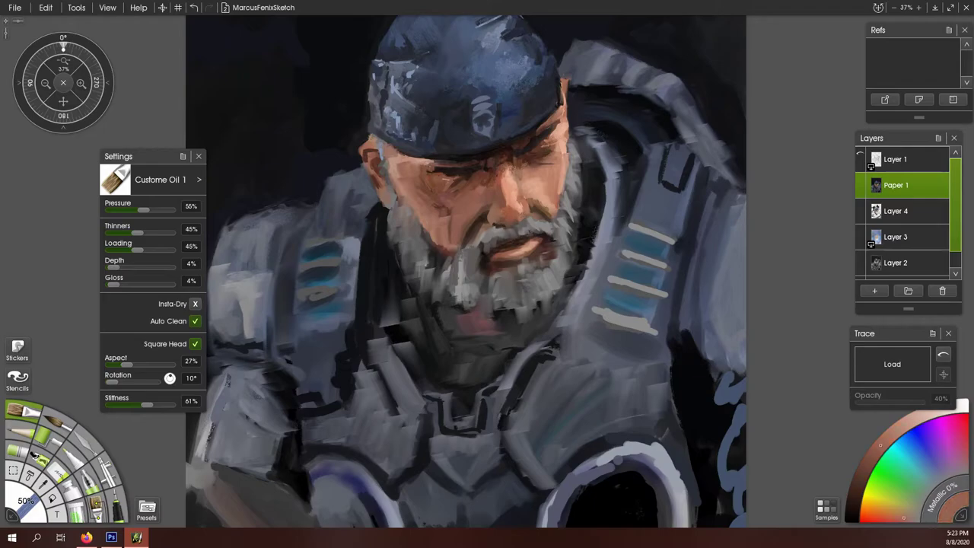
{"action": "left_click", "coordinate": [402, 187], "text": "alt"}
{"action": "left_click", "coordinate": [393, 161], "text": "alt"}
{"action": "left_click", "coordinate": [357, 121], "text": "alt"}
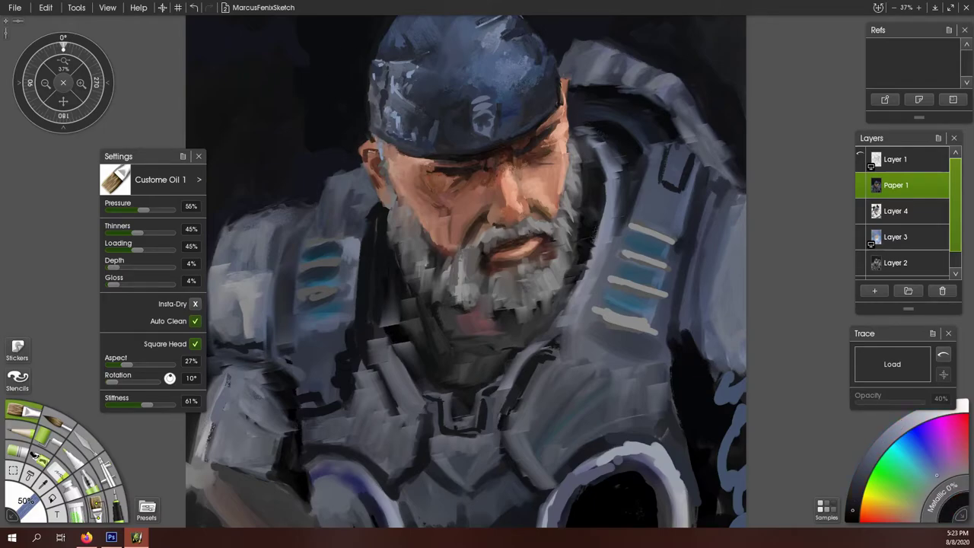
{"action": "left_click", "coordinate": [364, 199], "text": "alt"}
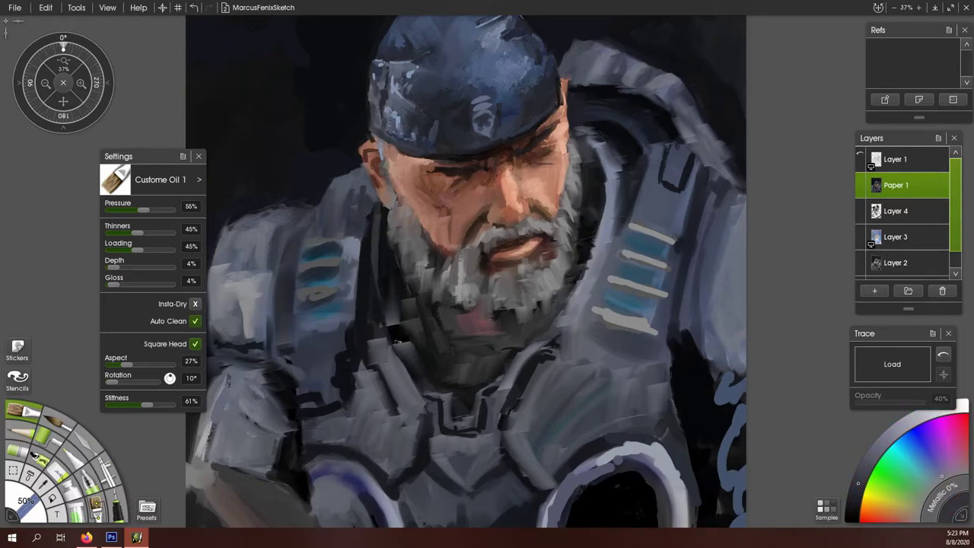
Pick darker canvas colours and paint light strokes along the left shoulder armour stripes
{"action": "left_click", "coordinate": [385, 286], "text": "alt"}
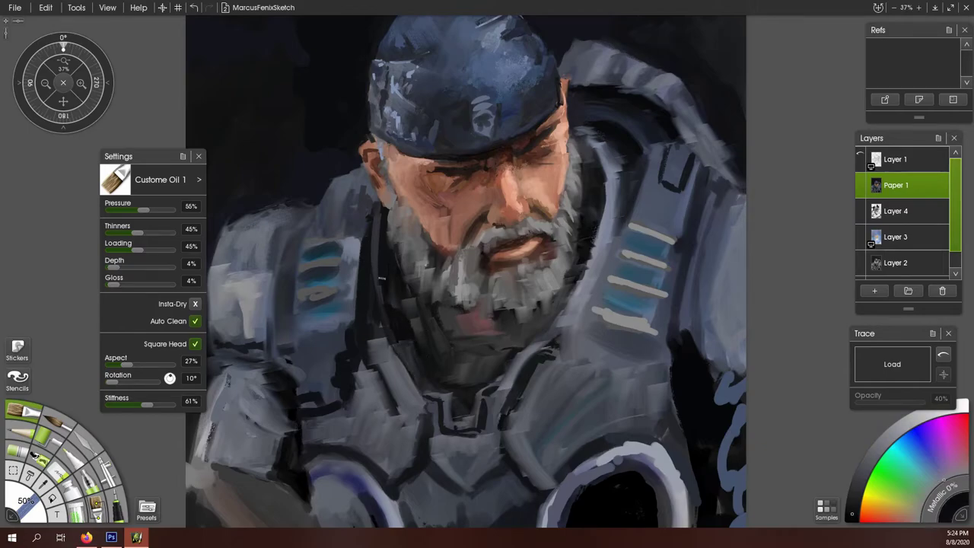
{"action": "left_click", "coordinate": [364, 348], "text": "alt"}
{"action": "left_click", "coordinate": [346, 367], "text": "alt"}
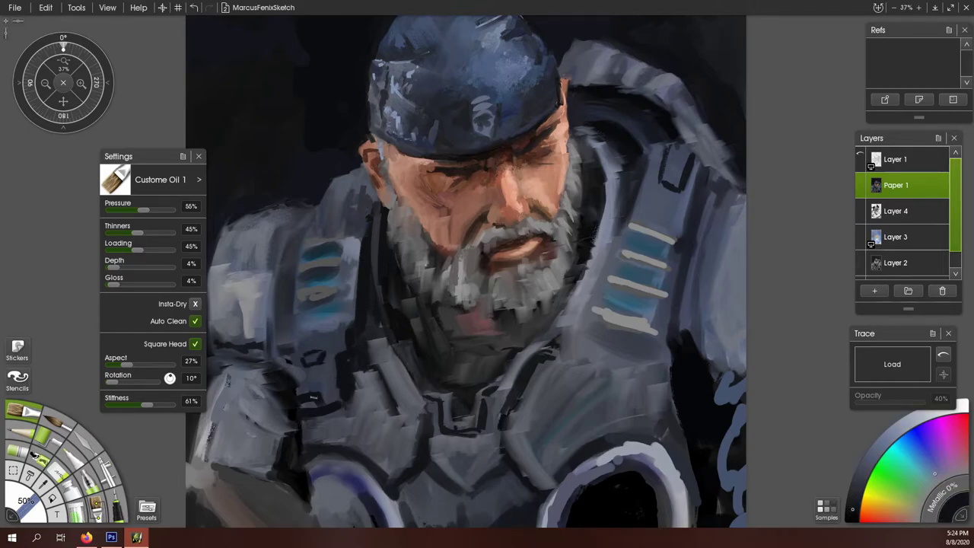
{"action": "left_click", "coordinate": [296, 362], "text": "alt"}
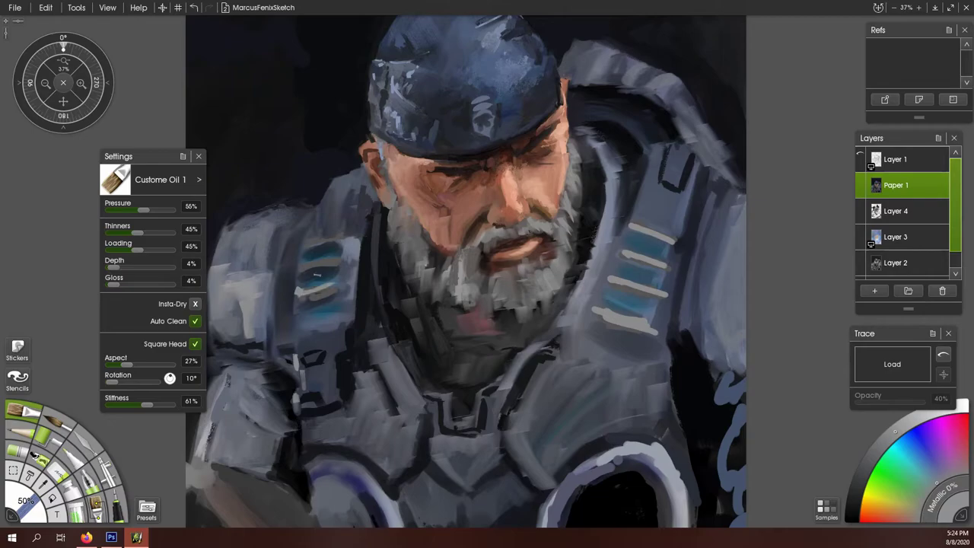
{"action": "left_click_drag", "start_coordinate": [352, 236], "coordinate": [353, 307]}
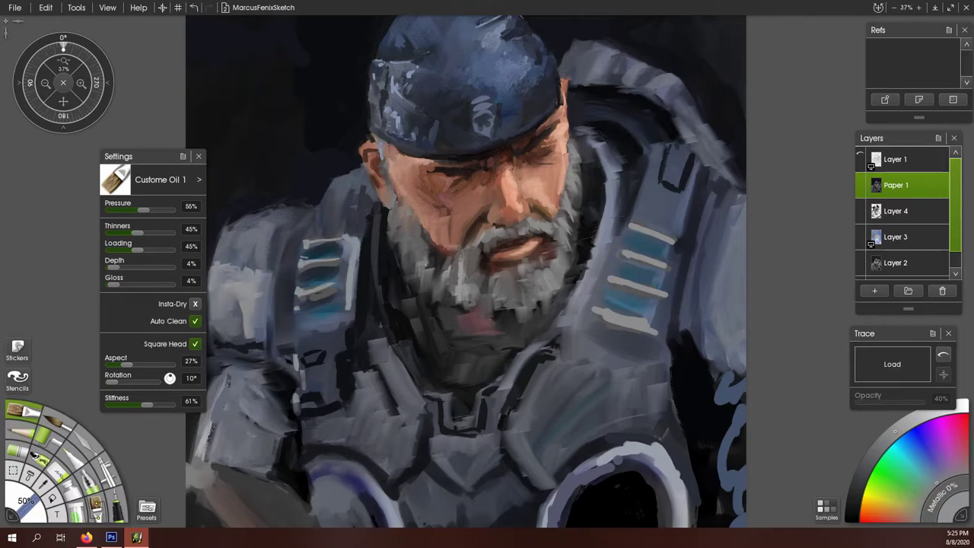
{"action": "mouse_move", "coordinate": [239, 284]}
{"action": "left_mouse_down"}
{"action": "mouse_move", "coordinate": [260, 382]}
{"action": "mouse_move", "coordinate": [228, 371]}
{"action": "left_mouse_up"}
{"action": "mouse_move", "coordinate": [228, 372]}
{"action": "left_mouse_down"}
{"action": "mouse_move", "coordinate": [215, 426]}
{"action": "mouse_move", "coordinate": [220, 411]}
{"action": "left_mouse_up"}
{"action": "left_click_drag", "start_coordinate": [256, 216], "coordinate": [306, 206]}
Dab short dark and light grey strokes onto the chest armour using sampled armour colours
{"action": "left_click", "coordinate": [267, 207], "text": "alt"}
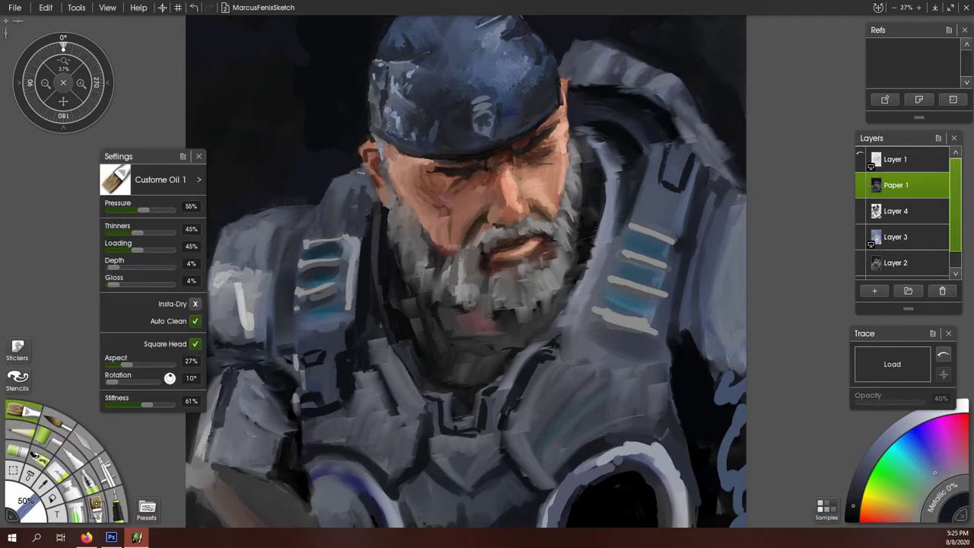
{"action": "left_click", "coordinate": [308, 318], "text": "alt"}
{"action": "left_click_drag", "start_coordinate": [372, 353], "coordinate": [397, 417]}
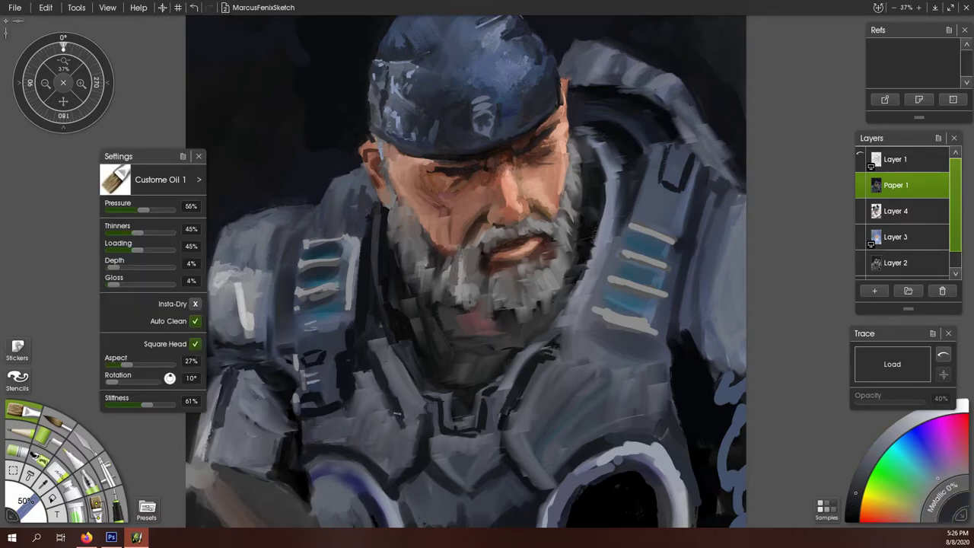
{"action": "left_click", "coordinate": [414, 434], "text": "alt"}
{"action": "left_click", "coordinate": [354, 388], "text": "alt"}
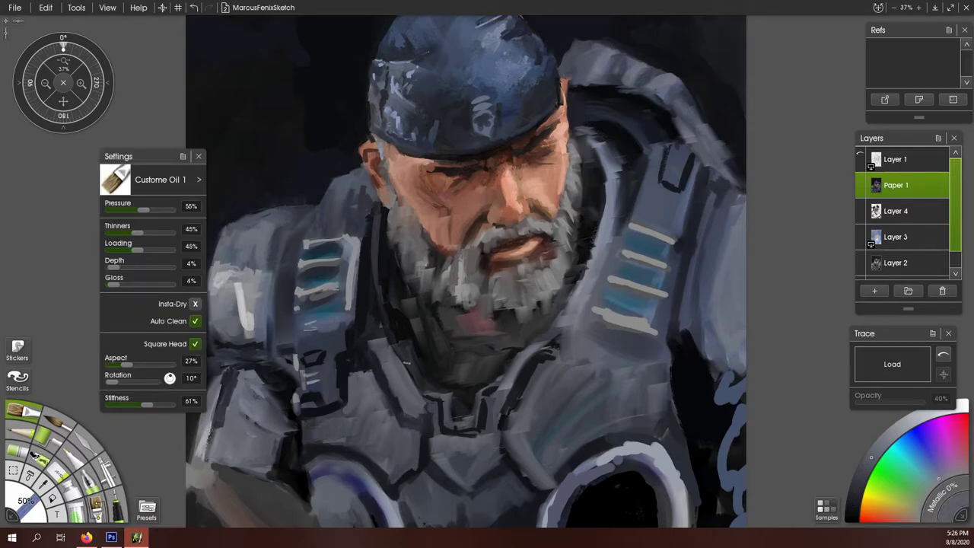
{"action": "left_click", "coordinate": [363, 339], "text": "alt"}
{"action": "left_click_drag", "start_coordinate": [367, 266], "coordinate": [367, 328]}
{"action": "left_click", "coordinate": [358, 390], "text": "alt"}
{"action": "left_click_drag", "start_coordinate": [368, 363], "coordinate": [360, 373]}
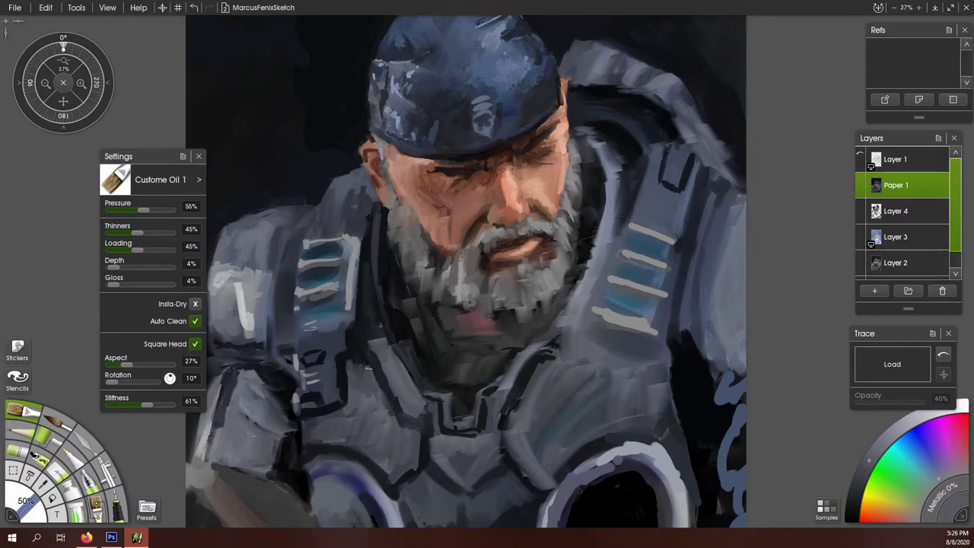
Pick light grey and white, then paint vertical highlights on the right shoulder armour
{"action": "left_click", "coordinate": [578, 313], "text": "alt"}
{"action": "left_click", "coordinate": [579, 190], "text": "alt"}
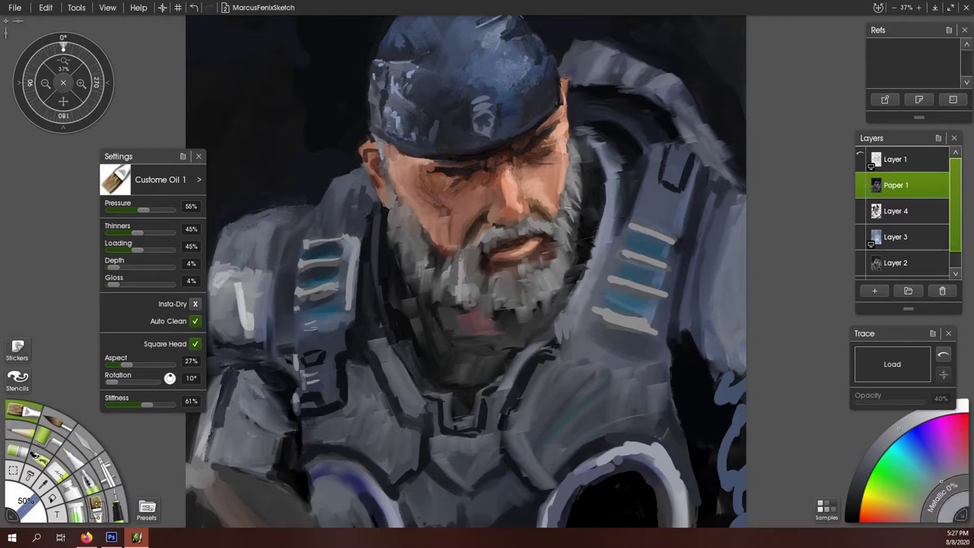
{"action": "left_click", "coordinate": [580, 202], "text": "alt"}
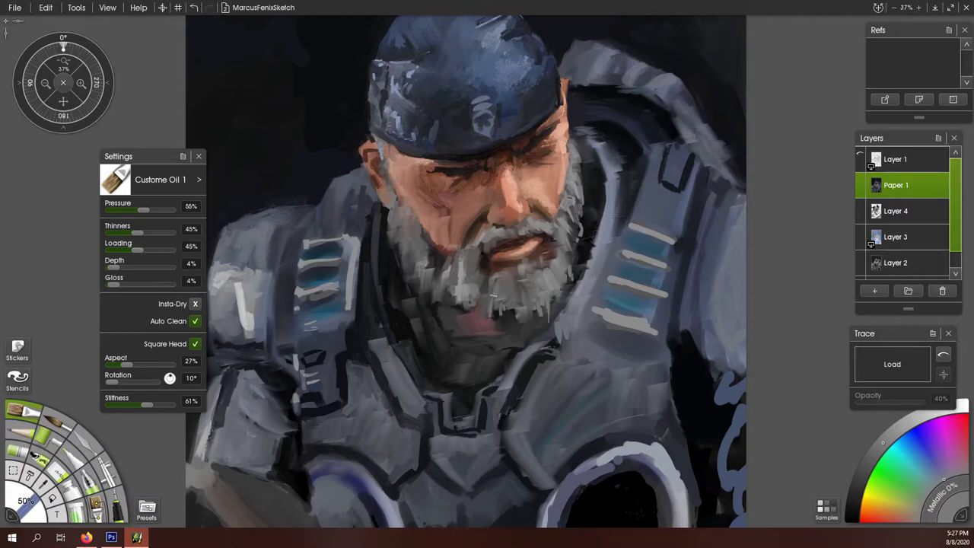
{"action": "left_click", "coordinate": [470, 226], "text": "alt"}
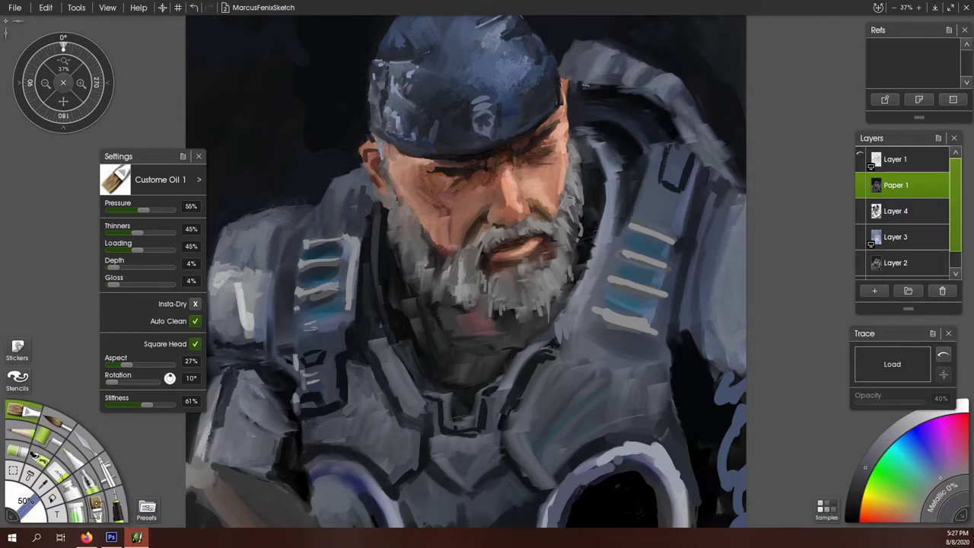
{"action": "left_click", "coordinate": [283, 252], "text": "alt"}
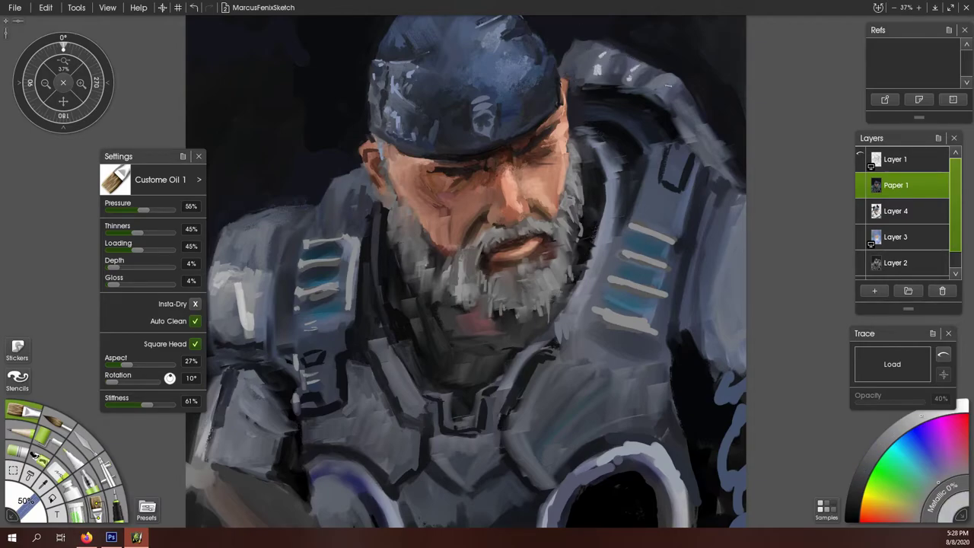
{"action": "left_click_drag", "start_coordinate": [691, 155], "coordinate": [680, 178]}
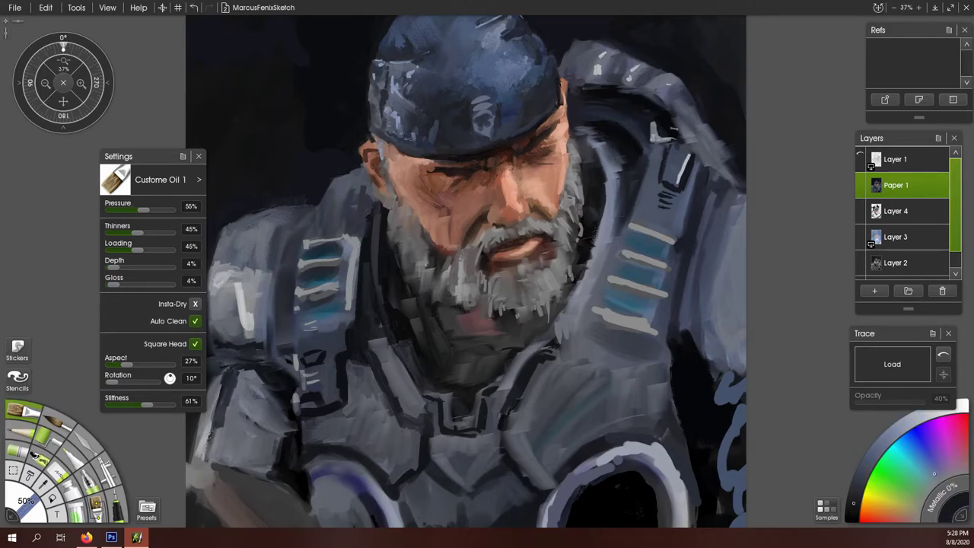
{"action": "left_click", "coordinate": [598, 125], "text": "alt"}
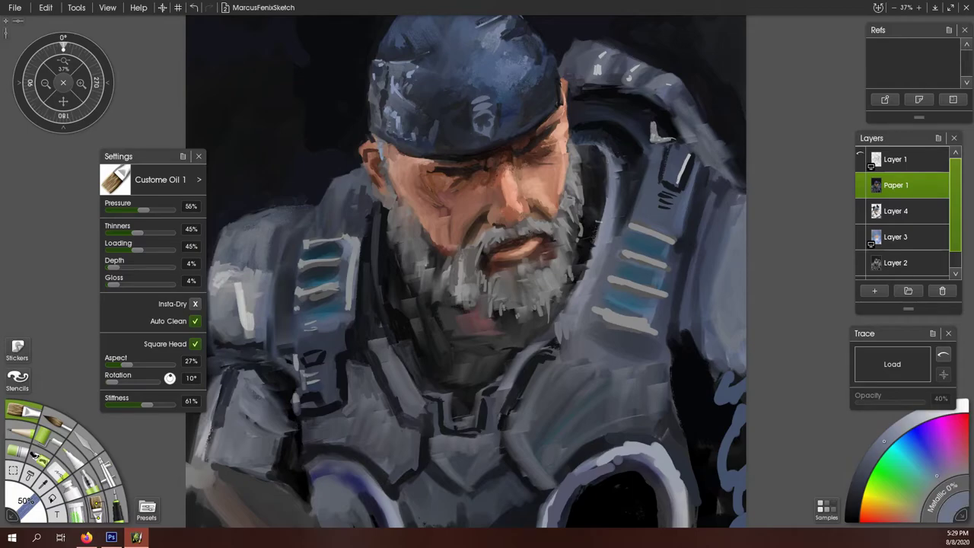
{"action": "left_click", "coordinate": [963, 409]}
{"action": "left_click_drag", "start_coordinate": [608, 155], "coordinate": [601, 230]}
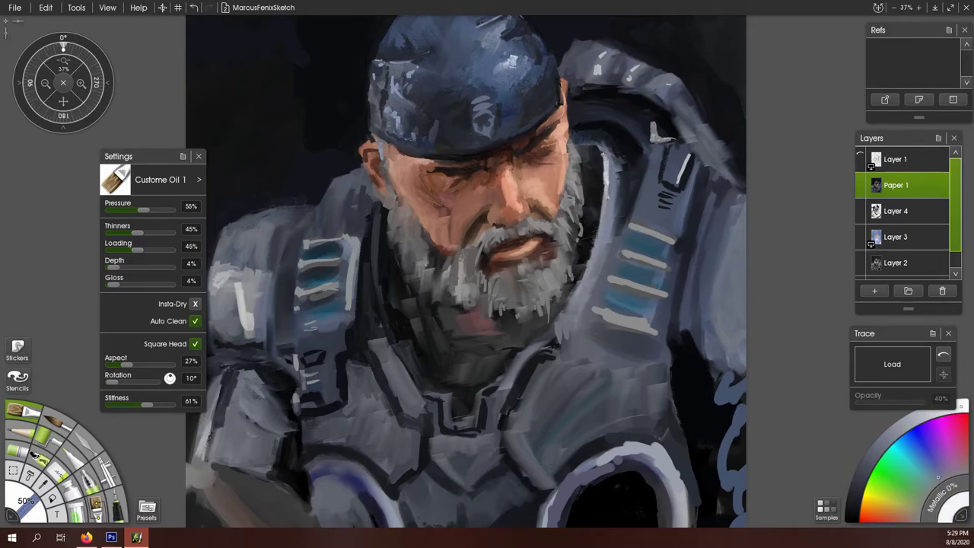
{"action": "scroll", "coordinate": [485, 217], "scroll_direction": "down", "scroll_amount": 3}
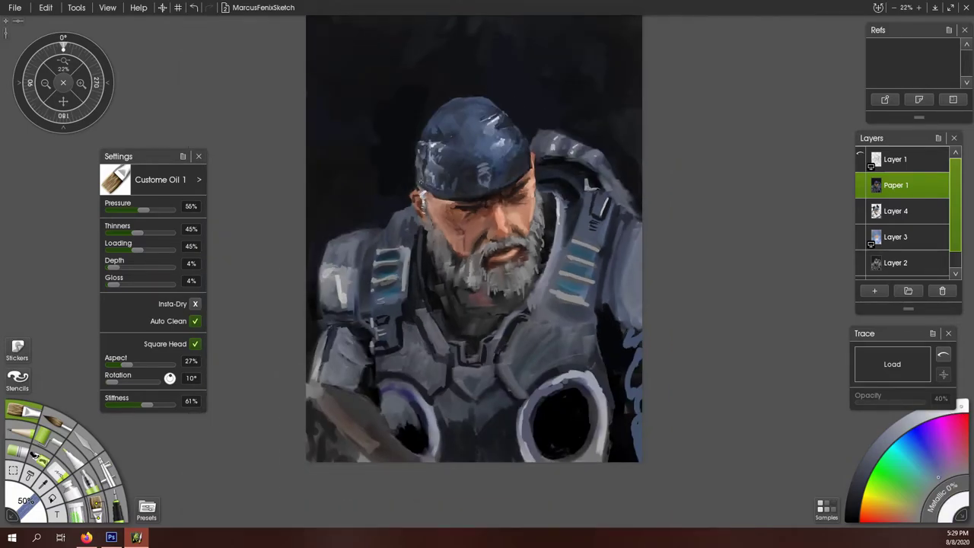
With the Palette Knife, smear the blue strokes at the right edge into grey
{"action": "key", "text": "k"}
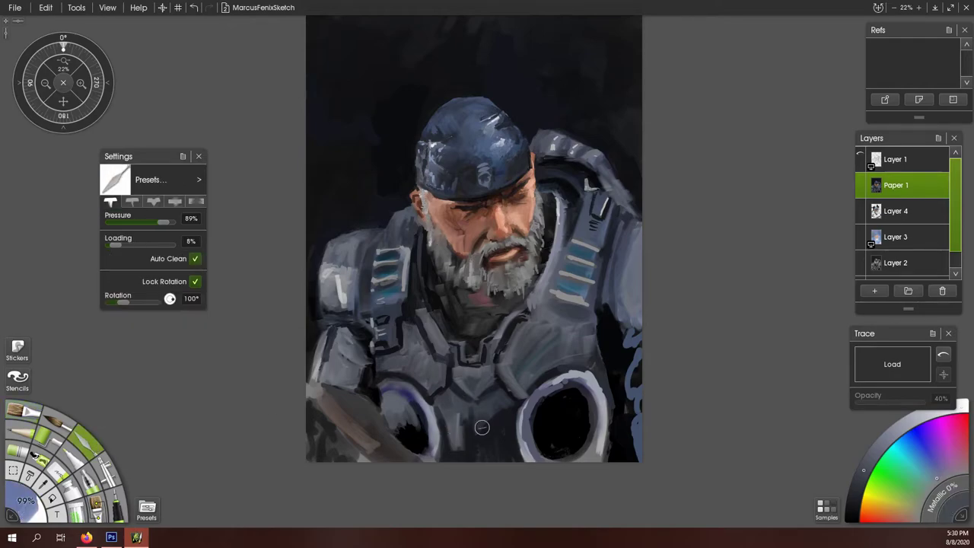
{"action": "left_click_drag", "start_coordinate": [638, 323], "coordinate": [636, 419]}
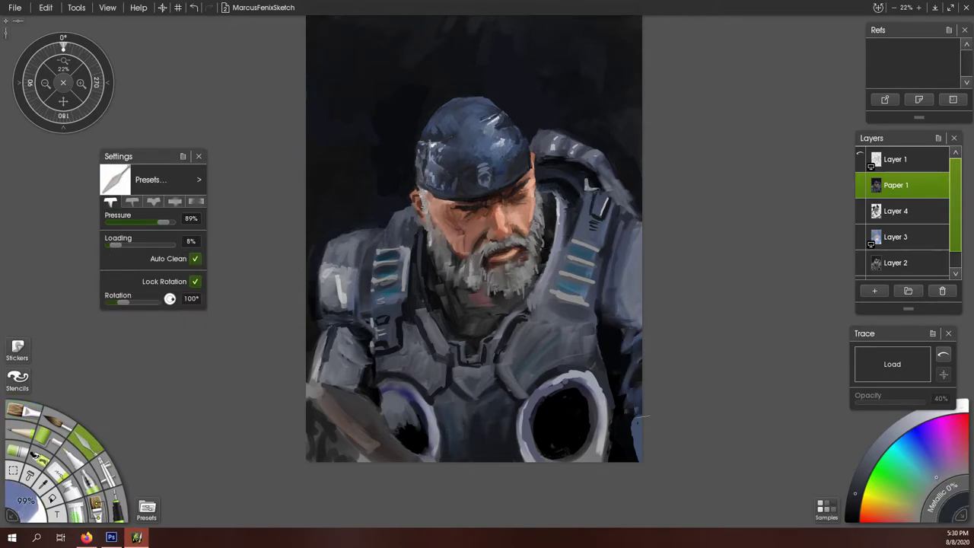
{"action": "left_click_drag", "start_coordinate": [621, 380], "coordinate": [613, 448]}
{"action": "left_click_drag", "start_coordinate": [602, 327], "coordinate": [611, 359]}
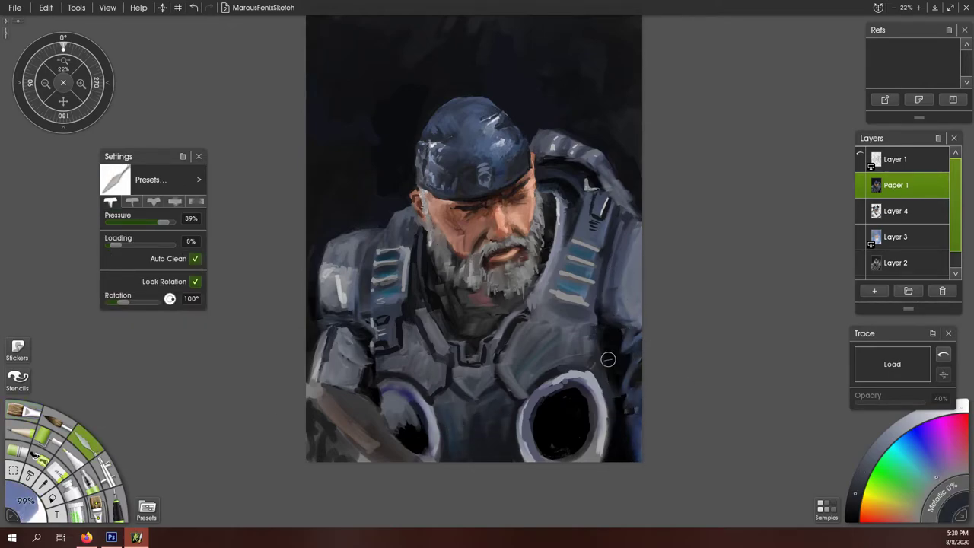
Switch to the fifth knife type and smear light paint across the chest armour, then return to the oil brush
{"action": "left_click", "coordinate": [197, 202]}
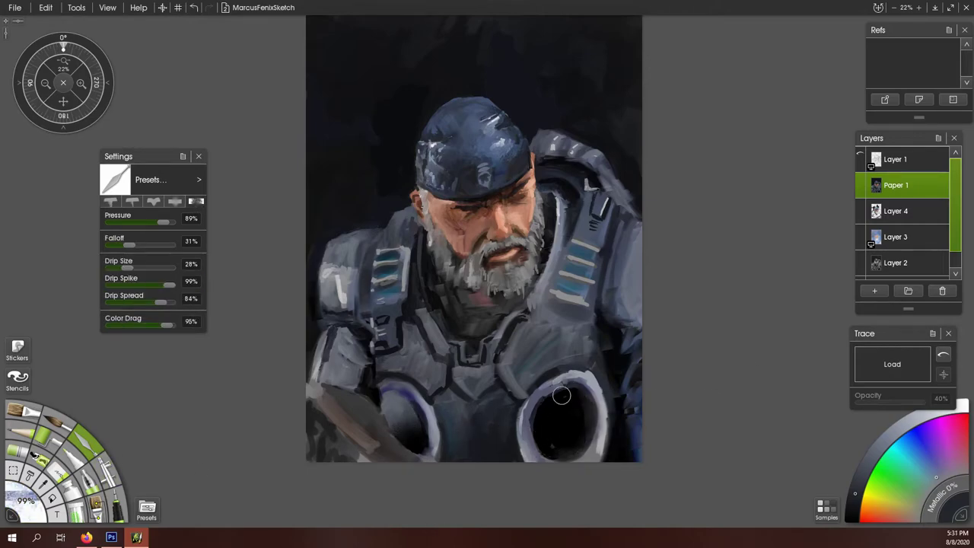
{"action": "left_click", "coordinate": [389, 238], "text": "alt"}
{"action": "left_click_drag", "start_coordinate": [578, 320], "coordinate": [562, 335]}
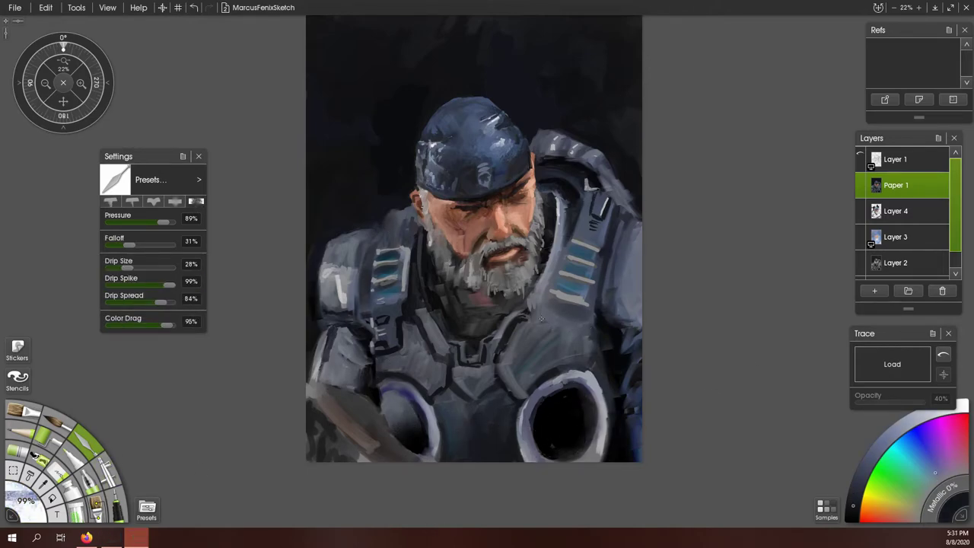
{"action": "left_click_drag", "start_coordinate": [533, 289], "coordinate": [431, 331]}
{"action": "key", "text": "o"}
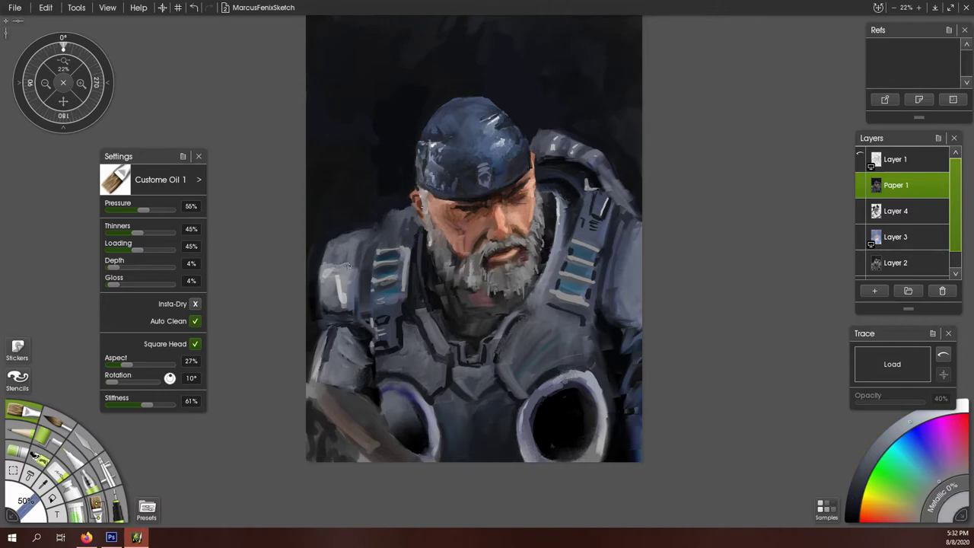
Lighten the left shoulder armour, enlarge the brush to 68%, and add faint highlights near the neck
{"action": "left_click_drag", "start_coordinate": [337, 271], "coordinate": [340, 302]}
{"action": "left_click", "coordinate": [353, 297], "text": "alt"}
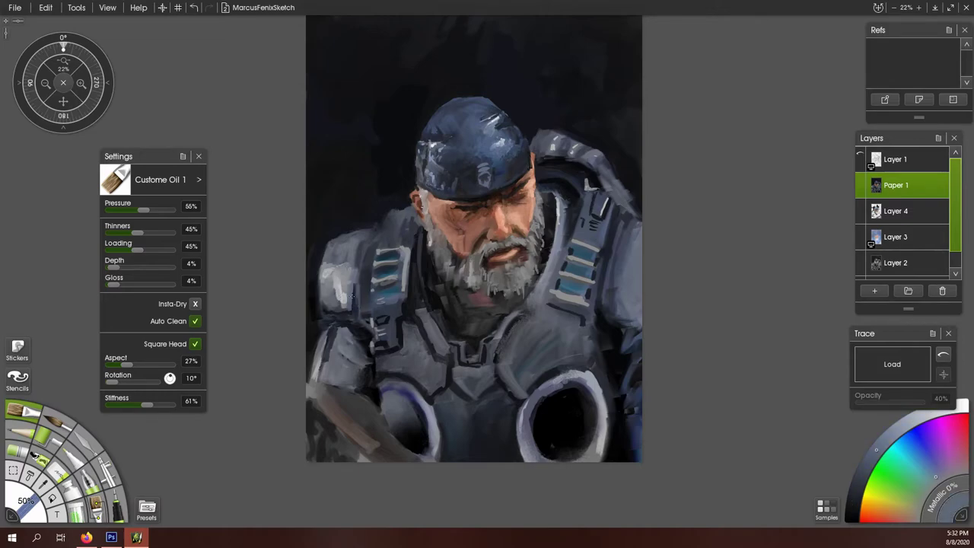
{"action": "left_click", "coordinate": [417, 347], "text": "alt"}
{"action": "key", "text": "bracketright"}
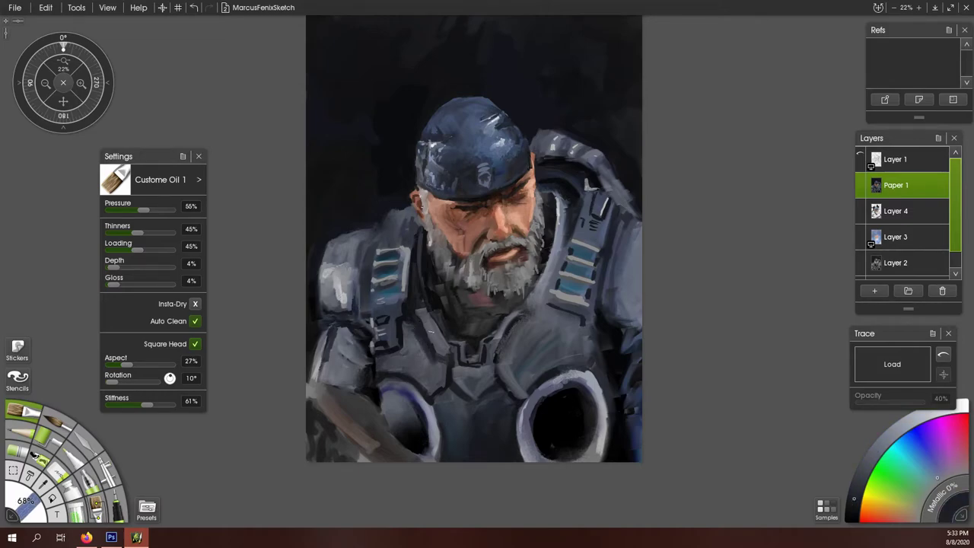
{"action": "left_click", "coordinate": [439, 362], "text": "alt"}
{"action": "left_click_drag", "start_coordinate": [422, 347], "coordinate": [434, 315]}
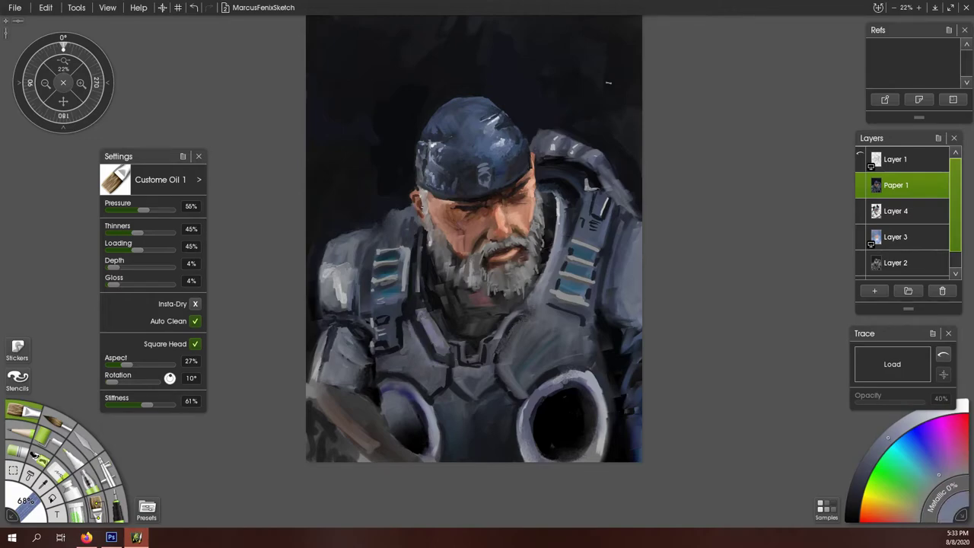
Choose a dark colour and outline a buckle on the chest armour
{"action": "left_click", "coordinate": [368, 302], "text": "alt"}
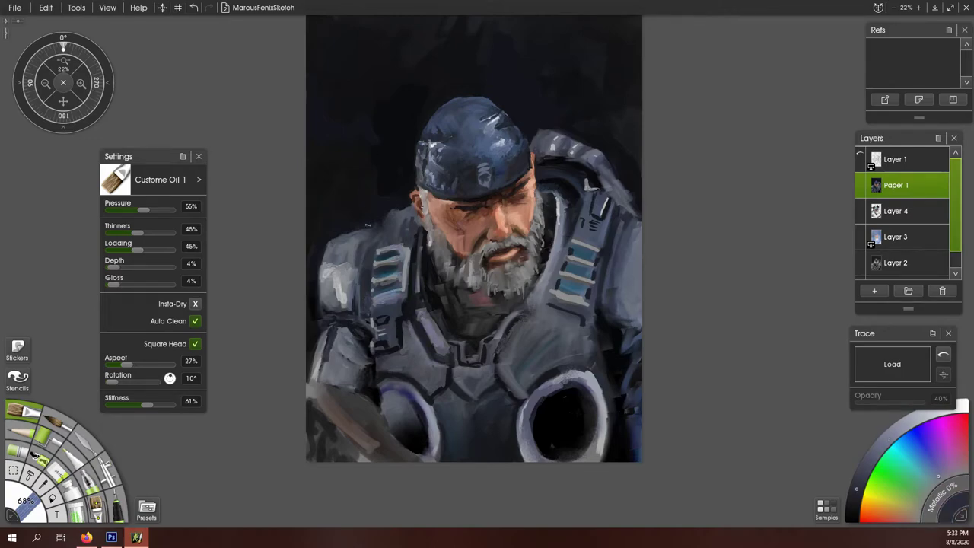
{"action": "left_click", "coordinate": [371, 239], "text": "alt"}
{"action": "left_click", "coordinate": [556, 188], "text": "alt"}
{"action": "left_click", "coordinate": [569, 316], "text": "alt"}
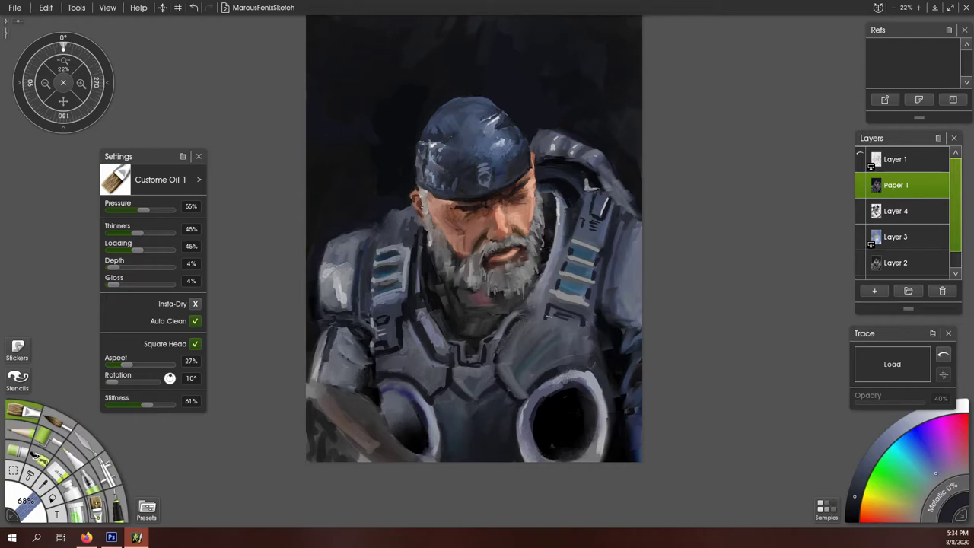
{"action": "mouse_move", "coordinate": [538, 332]}
{"action": "left_mouse_down"}
{"action": "mouse_move", "coordinate": [573, 359]}
{"action": "mouse_move", "coordinate": [588, 313]}
{"action": "mouse_move", "coordinate": [542, 310]}
{"action": "left_mouse_up"}
Add light grey touches, lighten the chest hole's left and upper rims, and highlight the left chest ring
{"action": "left_click", "coordinate": [561, 332], "text": "alt"}
{"action": "left_click", "coordinate": [592, 367], "text": "alt"}
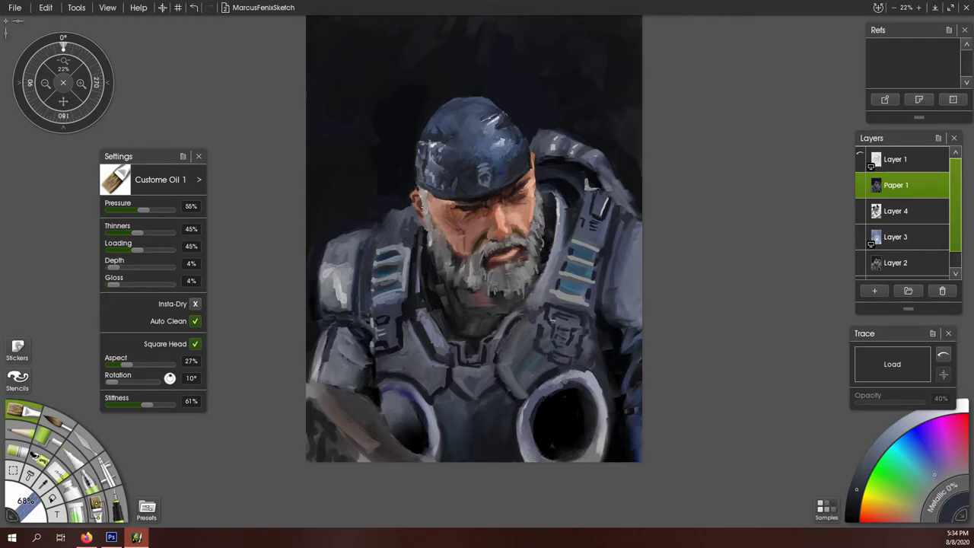
{"action": "left_click", "coordinate": [564, 320], "text": "alt"}
{"action": "left_click_drag", "start_coordinate": [552, 313], "coordinate": [559, 331]}
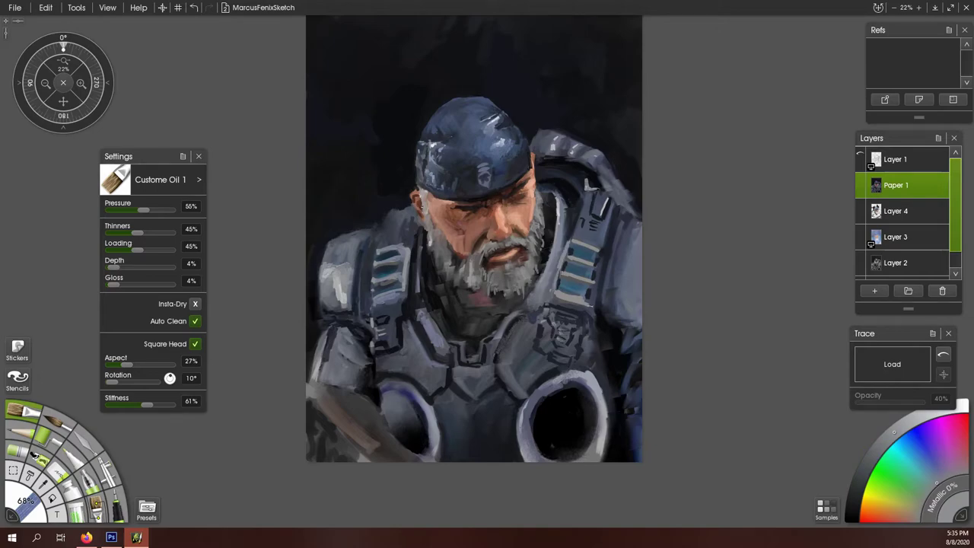
{"action": "left_click_drag", "start_coordinate": [548, 388], "coordinate": [536, 447]}
{"action": "left_click", "coordinate": [538, 443], "text": "alt"}
{"action": "left_click_drag", "start_coordinate": [542, 402], "coordinate": [537, 440]}
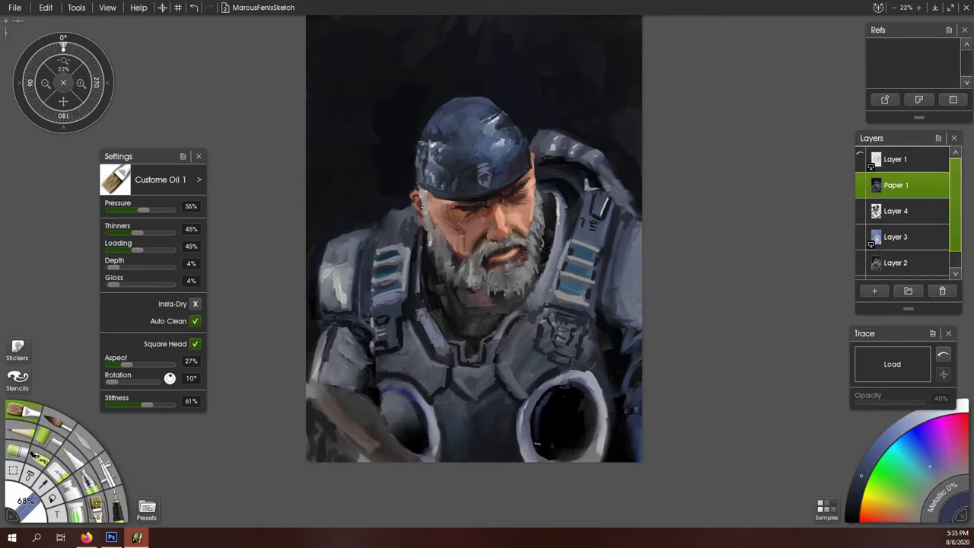
{"action": "left_click_drag", "start_coordinate": [564, 390], "coordinate": [542, 415]}
{"action": "left_click", "coordinate": [588, 442], "text": "alt"}
{"action": "left_click", "coordinate": [424, 433], "text": "alt"}
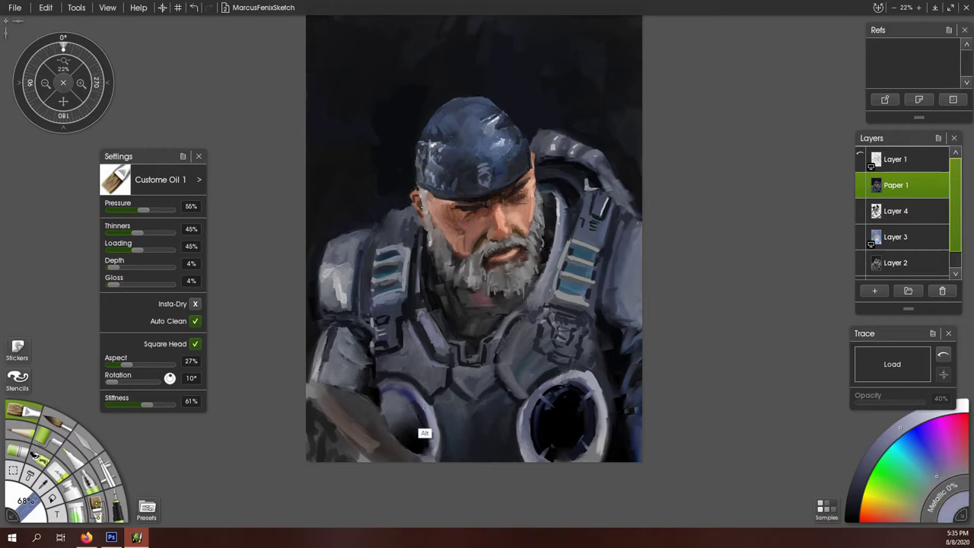
{"action": "left_click_drag", "start_coordinate": [401, 411], "coordinate": [384, 395]}
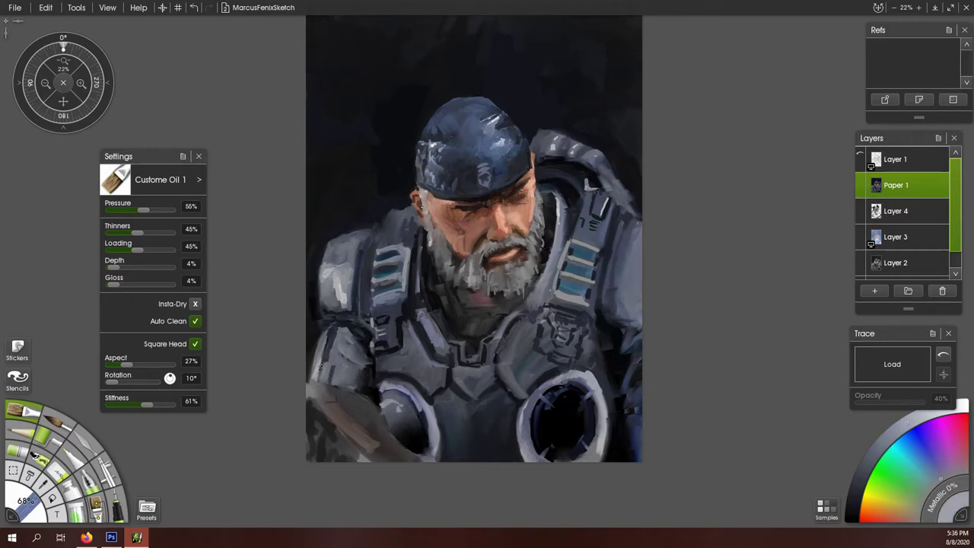
Adjust the colour through several hues to light grey, then add a small dark stroke beside the face
{"action": "left_click", "coordinate": [343, 385], "text": "alt"}
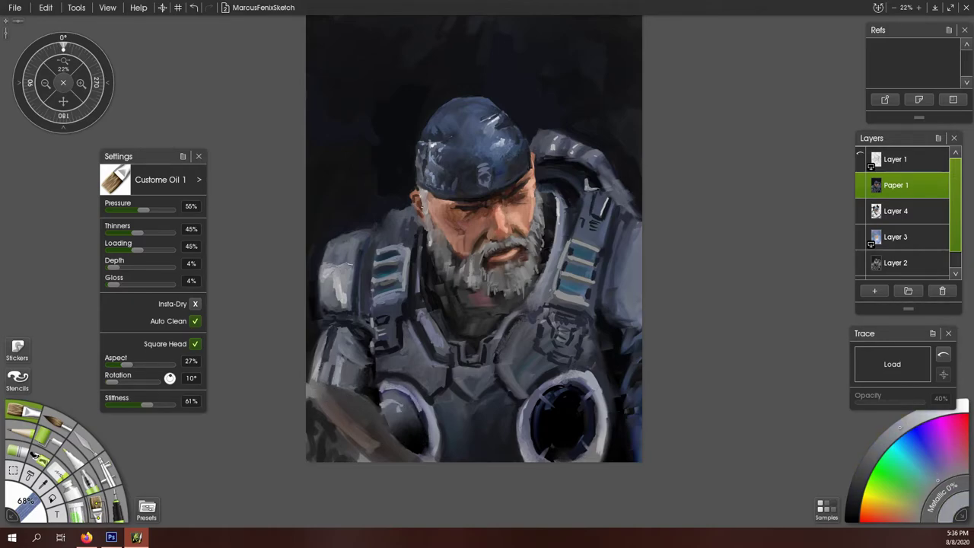
{"action": "left_click", "coordinate": [378, 225], "text": "alt"}
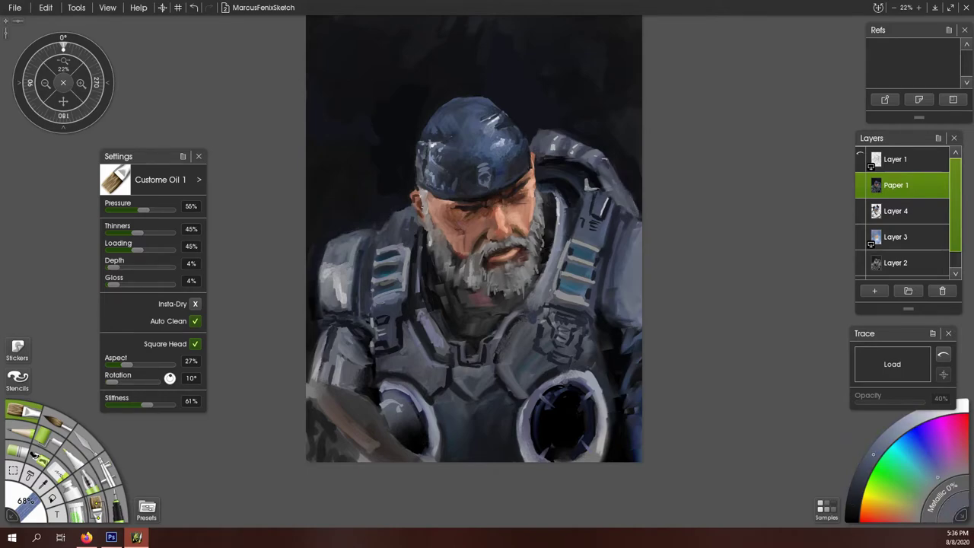
{"action": "left_click", "coordinate": [601, 169], "text": "alt"}
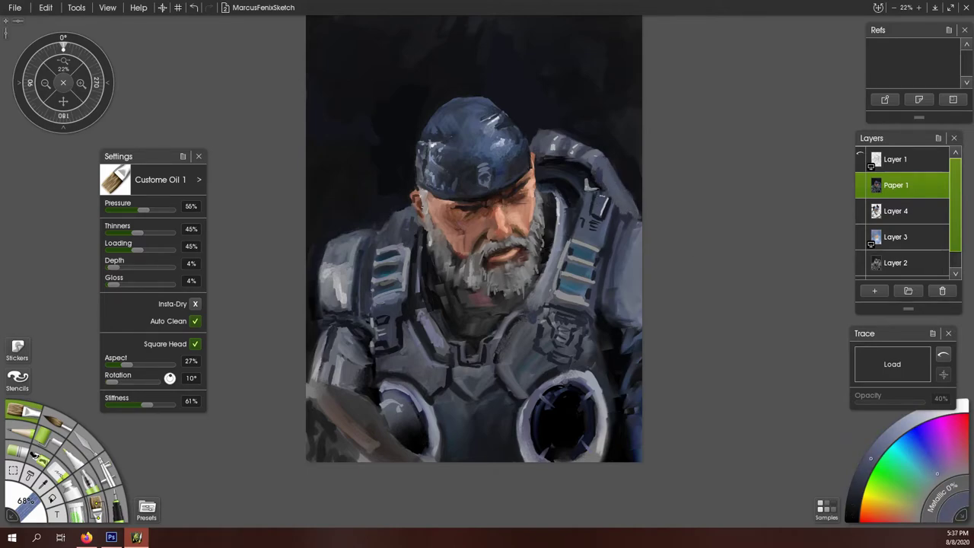
{"action": "left_click", "coordinate": [604, 204], "text": "alt"}
{"action": "left_click", "coordinate": [536, 135], "text": "alt"}
{"action": "left_click", "coordinate": [488, 281], "text": "alt"}
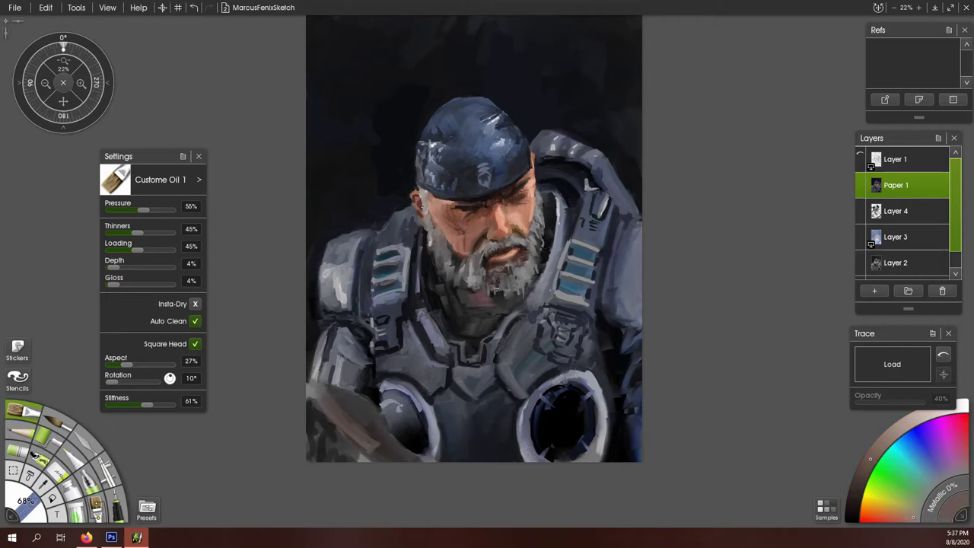
{"action": "left_click", "coordinate": [503, 276], "text": "alt"}
{"action": "left_click", "coordinate": [485, 281], "text": "alt"}
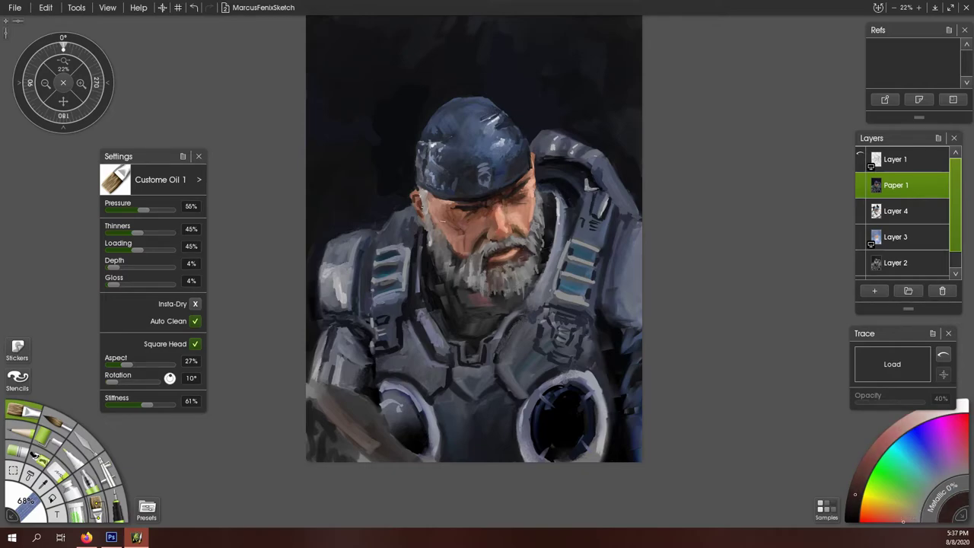
{"action": "left_click", "coordinate": [447, 259], "text": "alt"}
{"action": "left_click", "coordinate": [432, 267], "text": "alt"}
{"action": "left_click", "coordinate": [430, 232], "text": "alt"}
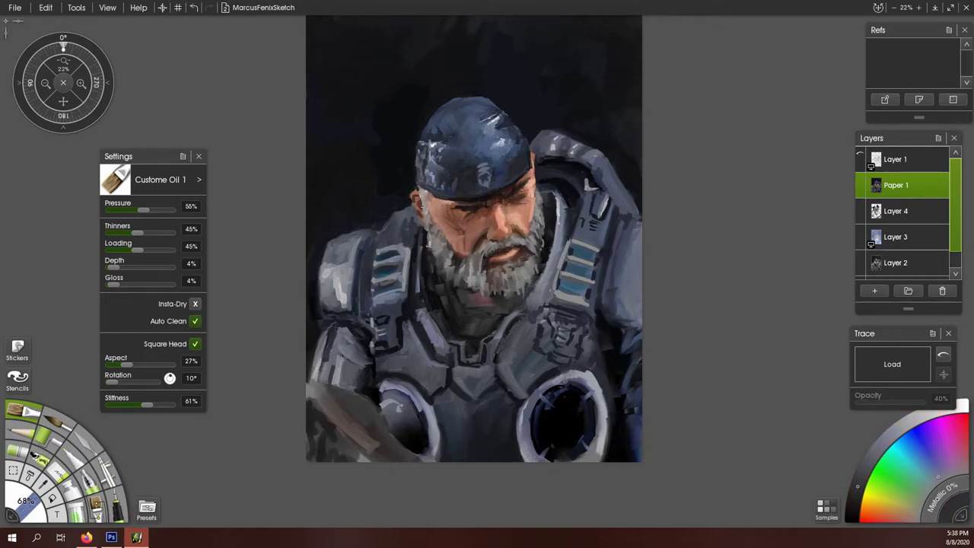
{"action": "left_click_drag", "start_coordinate": [540, 231], "coordinate": [543, 204]}
{"action": "left_click", "coordinate": [523, 201], "text": "alt"}
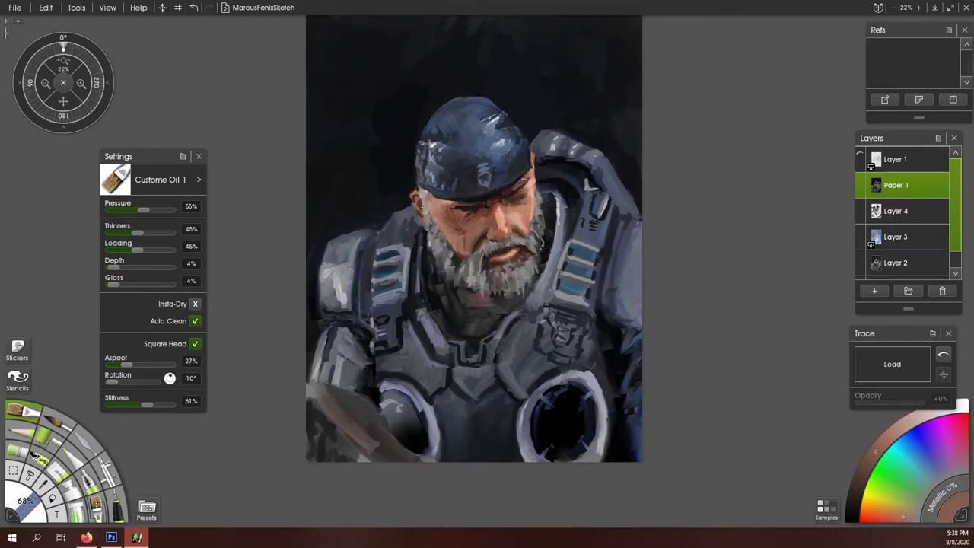
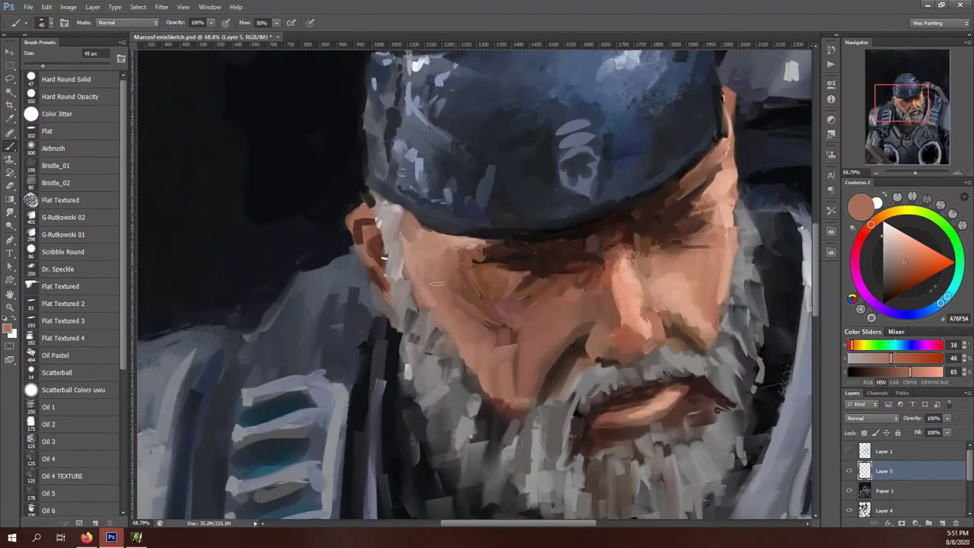
Lasso the face on Paper 1 and copy it to a new layer named Face
{"action": "left_click_drag", "start_coordinate": [462, 266], "coordinate": [725, 183]}
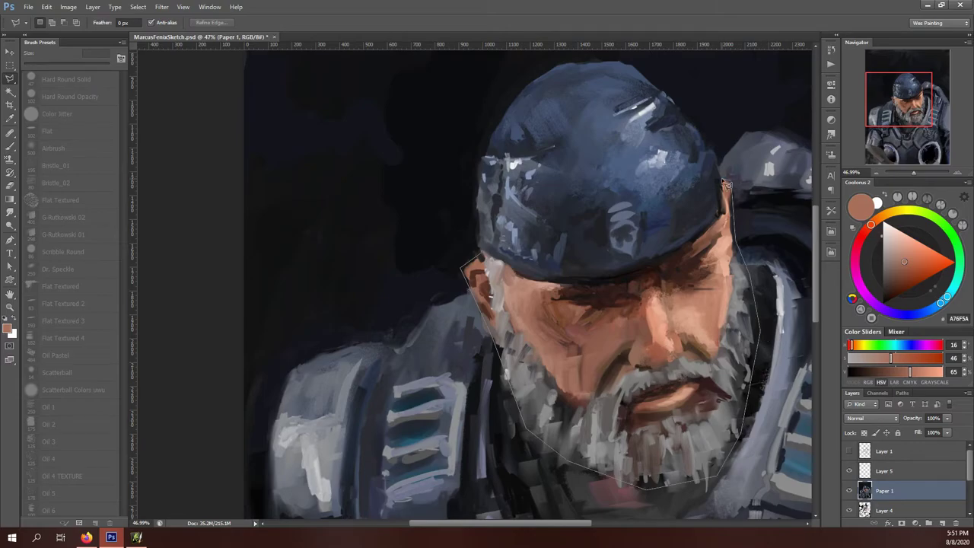
{"action": "key", "text": "ctrl+j"}
{"action": "double_click", "coordinate": [883, 491]}
{"action": "type", "text": "Face"}
{"action": "key", "text": "Return"}
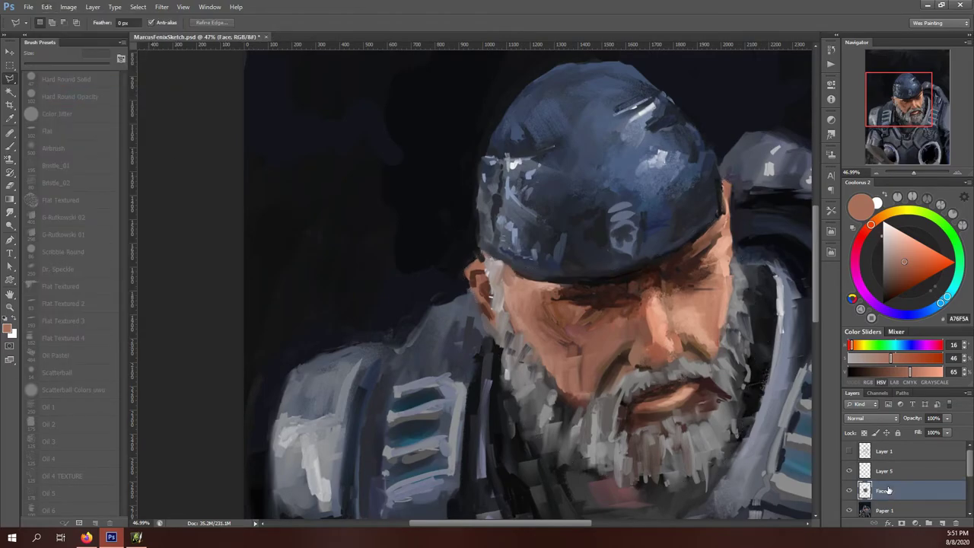
{"action": "scroll", "coordinate": [791, 342], "scroll_direction": "up", "scroll_amount": 2}
{"action": "key", "text": "b"}
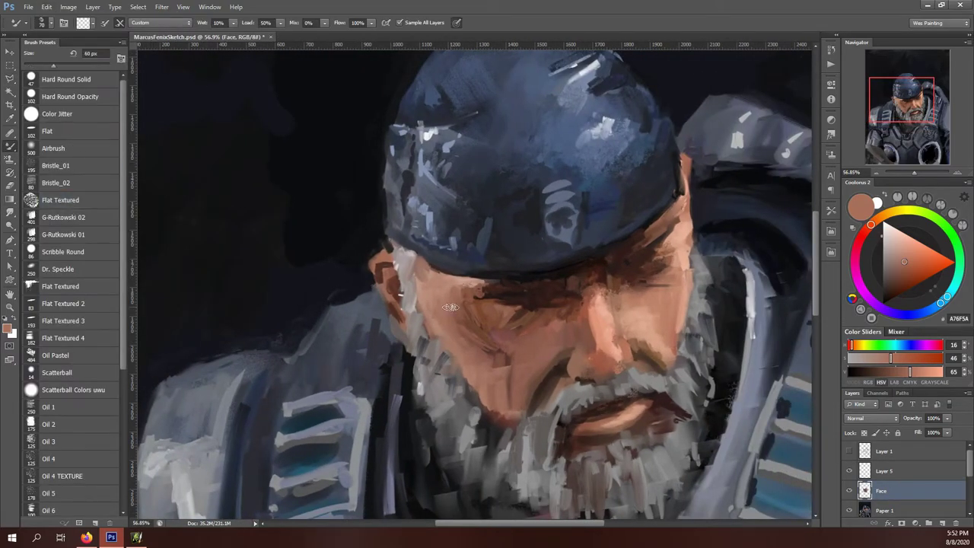
Smudge the skin under the cap brim using the Flat Textured brush at 45 px
{"action": "key", "text": "r"}
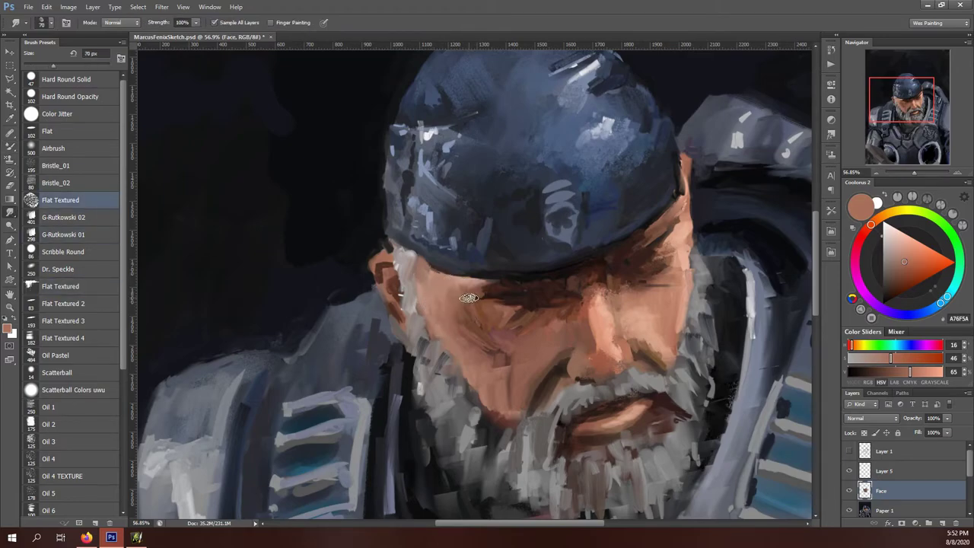
{"action": "key", "text": "bracketleft"}
{"action": "key", "text": "bracketleft"}
{"action": "key", "text": "bracketleft"}
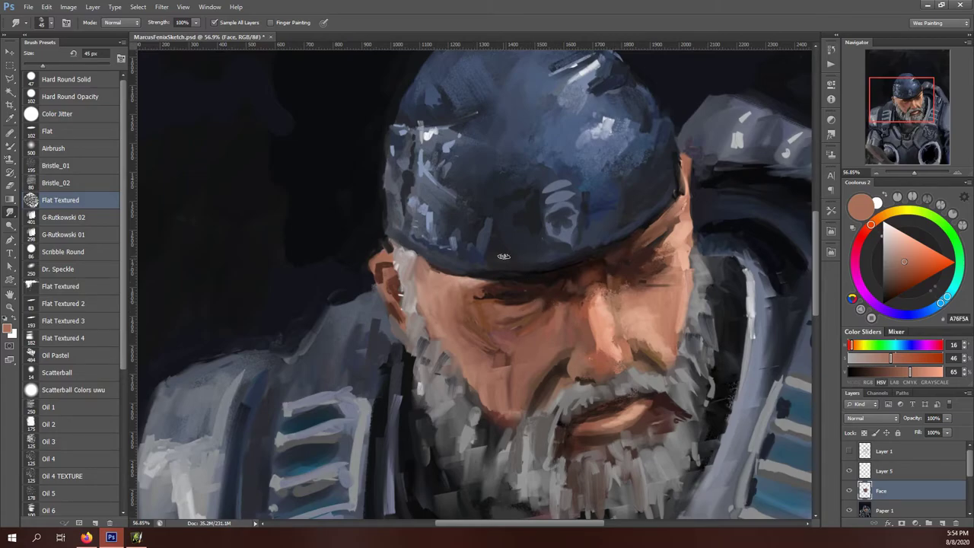
{"action": "left_click_drag", "start_coordinate": [484, 263], "coordinate": [458, 272]}
{"action": "scroll", "coordinate": [458, 271], "scroll_direction": "down", "scroll_amount": 3}
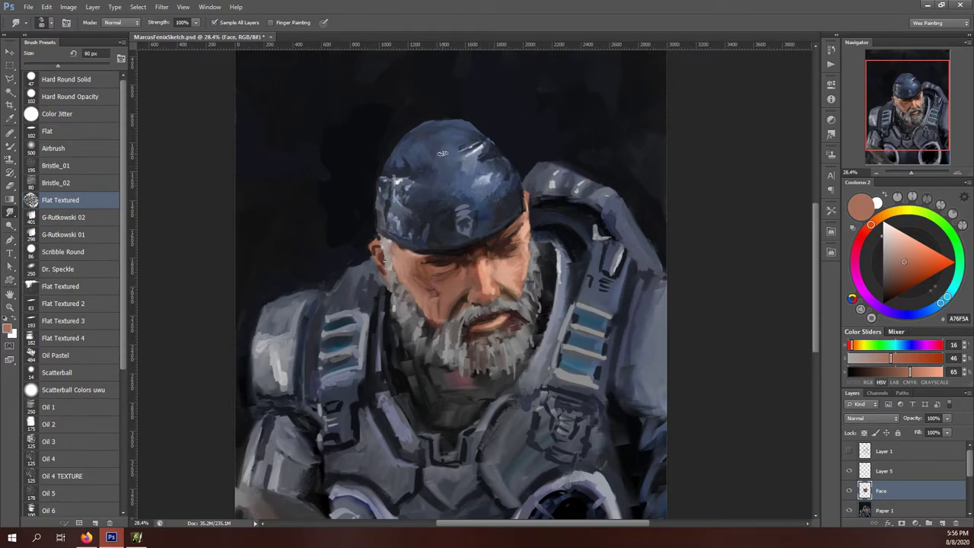
Lightly smudge the cap, sample its blues, and choose the Flat brush preset at 102 px
{"action": "left_click_drag", "start_coordinate": [443, 152], "coordinate": [449, 168]}
{"action": "key", "text": "b"}
{"action": "left_click", "coordinate": [487, 178], "text": "alt"}
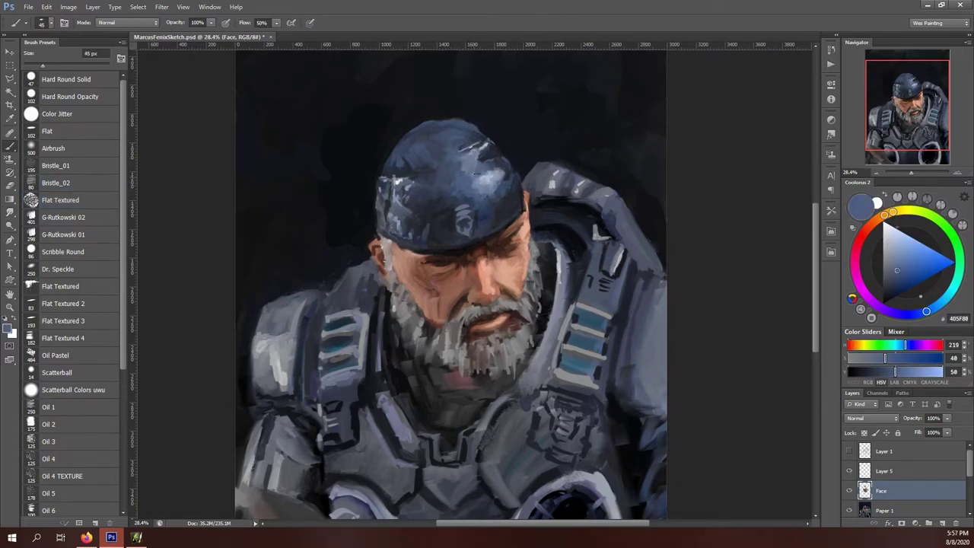
{"action": "left_click", "coordinate": [492, 198], "text": "alt"}
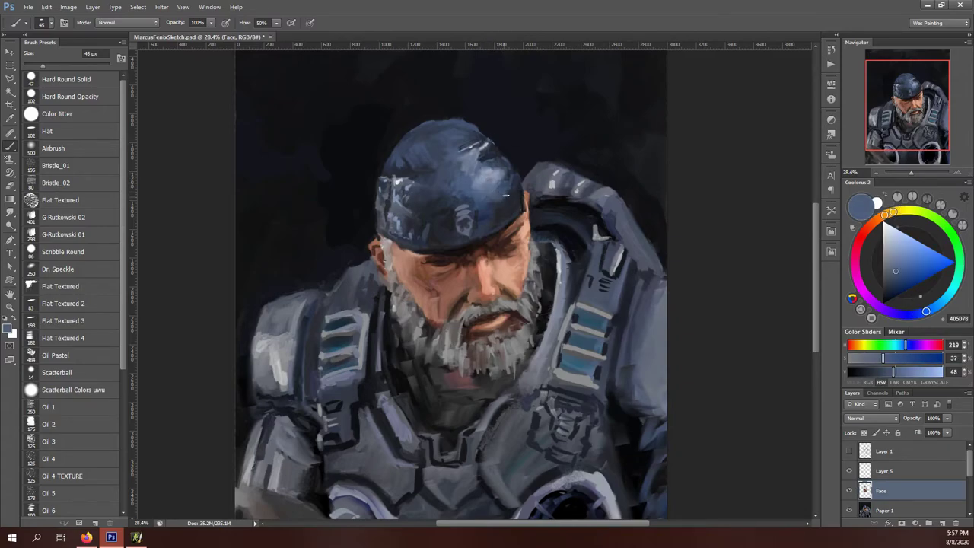
{"action": "left_click", "coordinate": [453, 221], "text": "alt"}
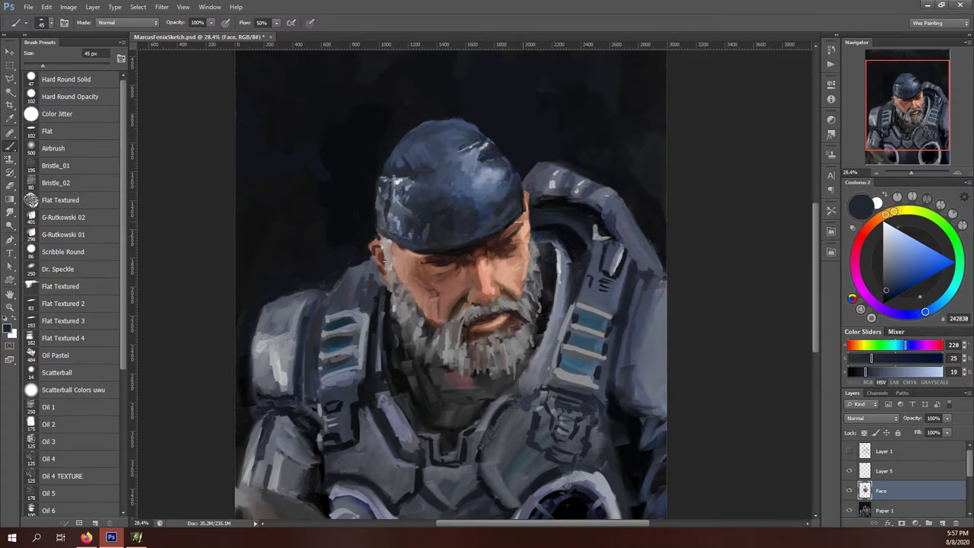
{"action": "key", "text": "shift+b"}
{"action": "left_click", "coordinate": [76, 234]}
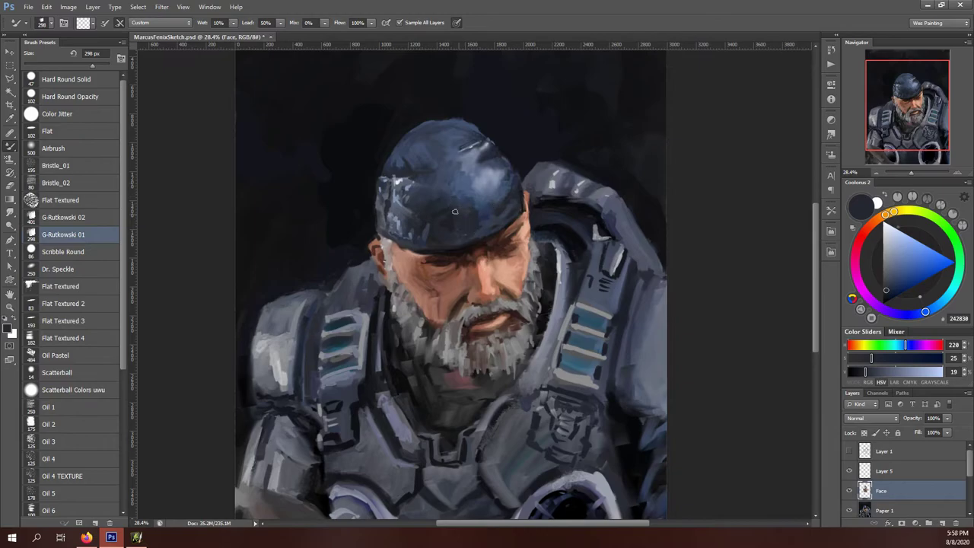
{"action": "left_click", "coordinate": [65, 286]}
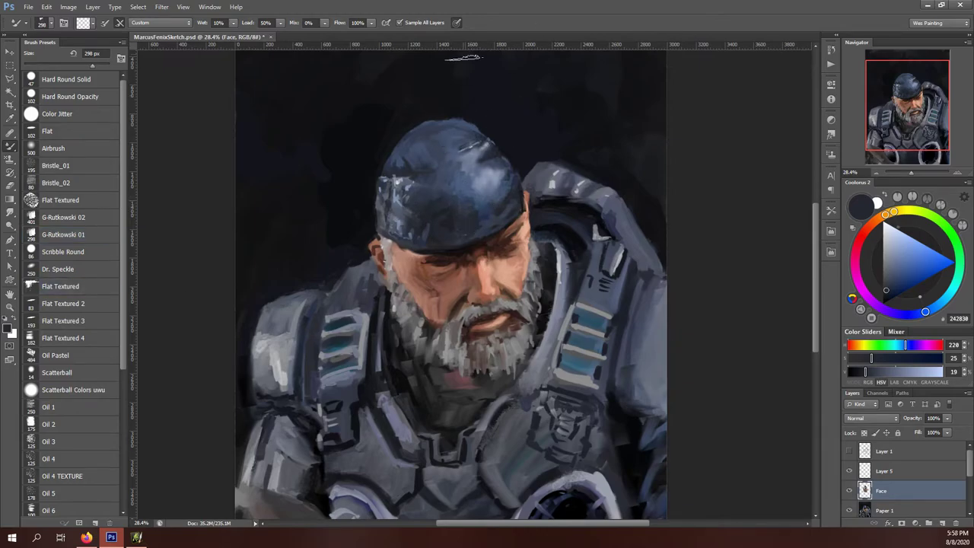
{"action": "left_click", "coordinate": [47, 130]}
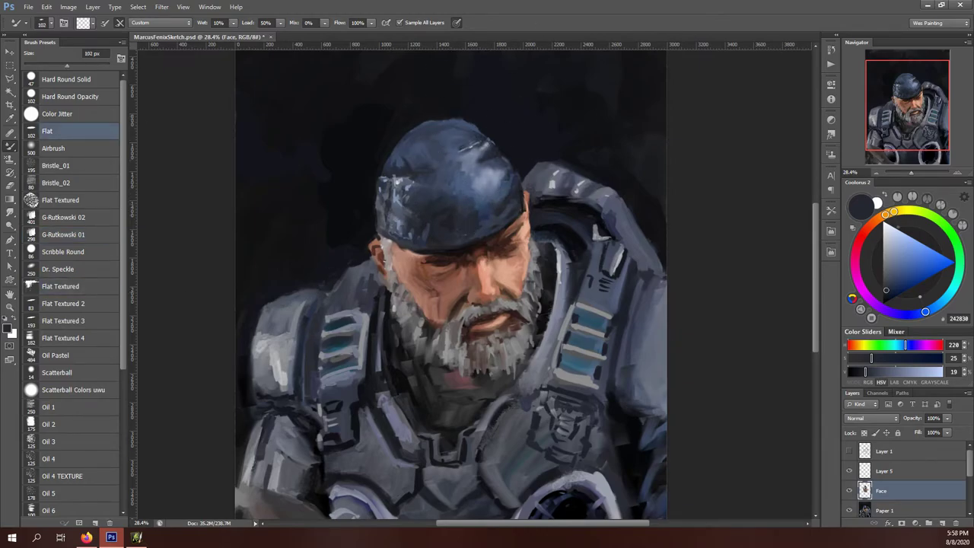
Paint a light curved insignia mark on the cap front, then sample dark greys at 30 px
{"action": "key", "text": "shift+b"}
{"action": "left_click", "coordinate": [484, 218], "text": "alt"}
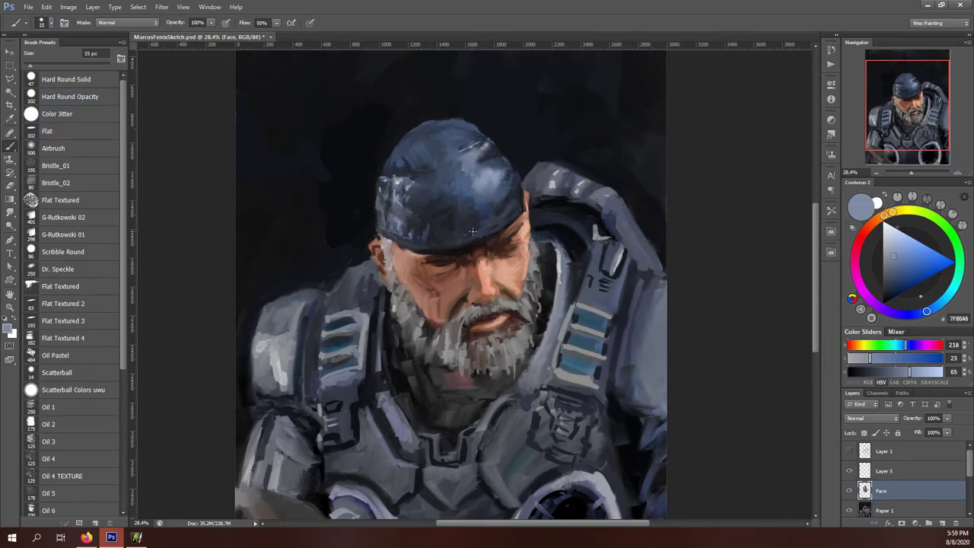
{"action": "mouse_move", "coordinate": [464, 225]}
{"action": "left_mouse_down"}
{"action": "mouse_move", "coordinate": [477, 233]}
{"action": "mouse_move", "coordinate": [462, 215]}
{"action": "left_mouse_up"}
{"action": "left_click", "coordinate": [472, 222], "text": "alt"}
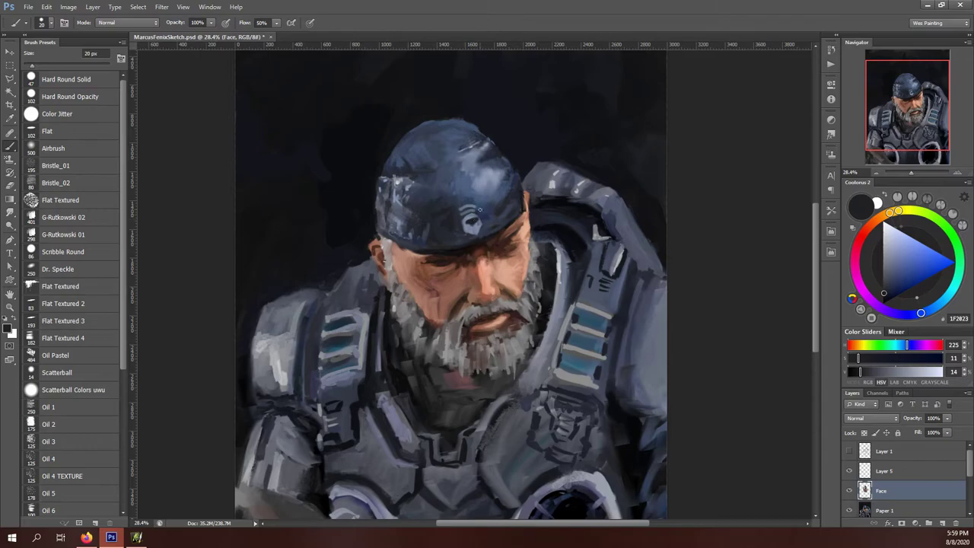
{"action": "left_click", "coordinate": [515, 201], "text": "alt"}
{"action": "key", "text": "bracketright"}
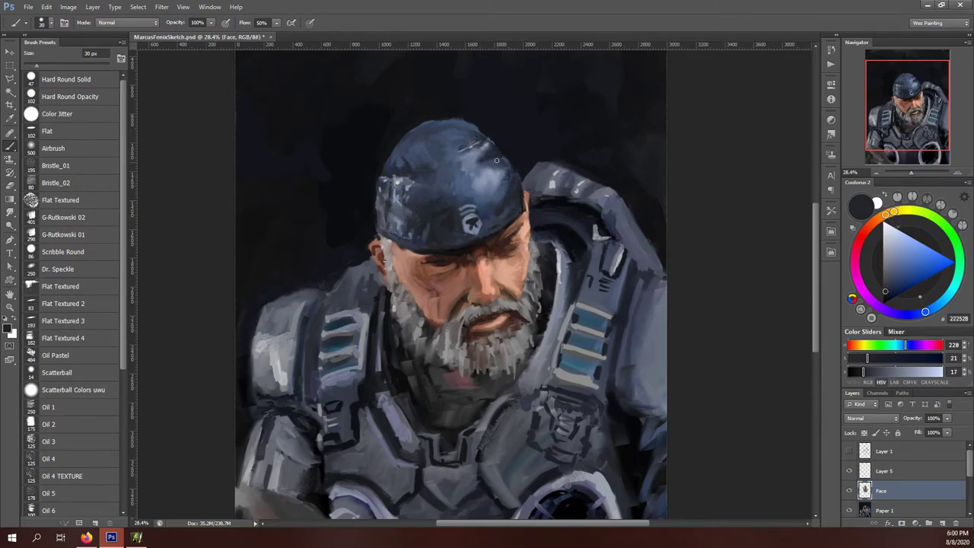
{"action": "left_click", "coordinate": [488, 170], "text": "alt"}
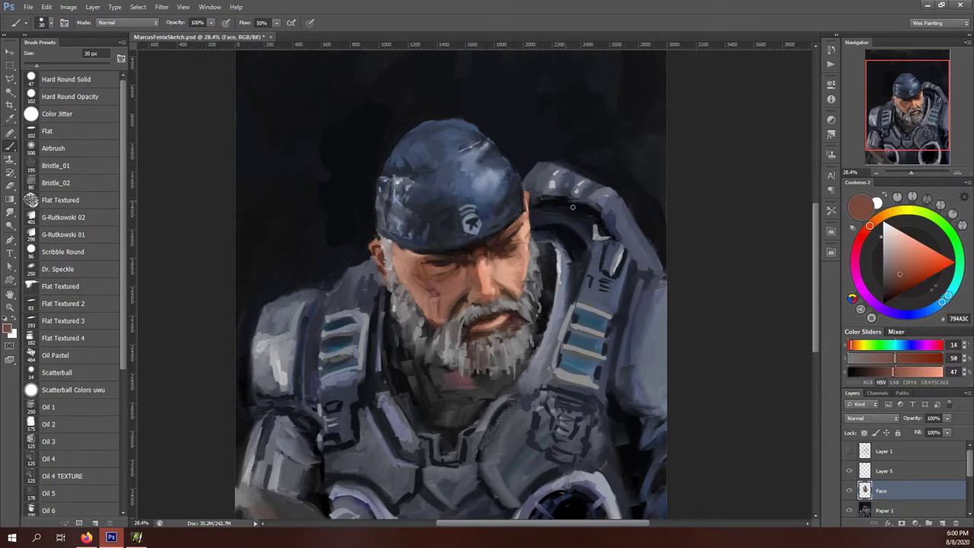
Sample dark browns under the cap brim and cap blue-greys, resizing the brush between 9 and 60 px
{"action": "left_click", "coordinate": [460, 254], "text": "alt"}
{"action": "left_click", "coordinate": [505, 241], "text": "alt"}
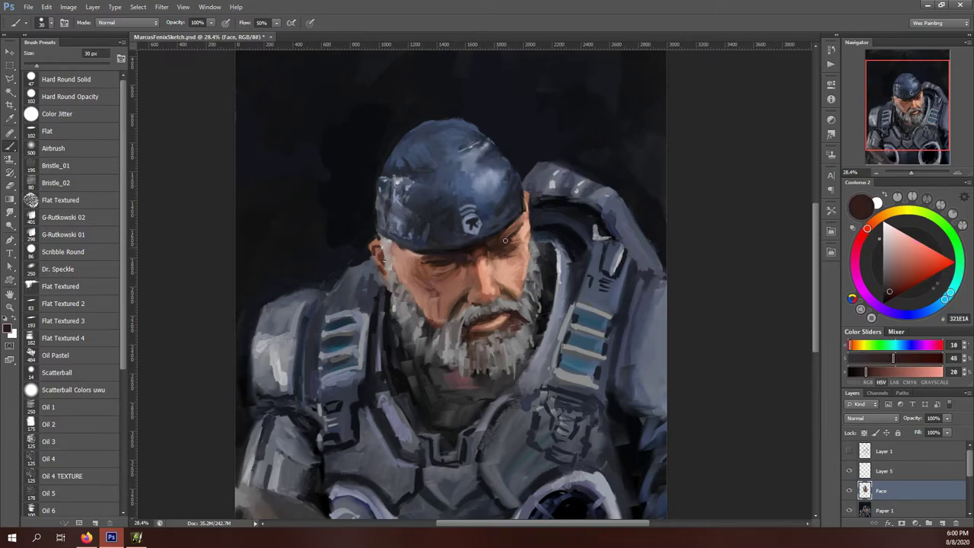
{"action": "left_click", "coordinate": [462, 261], "text": "alt"}
{"action": "key", "text": "bracketleft"}
{"action": "key", "text": "bracketleft"}
{"action": "key", "text": "bracketleft"}
{"action": "left_click", "coordinate": [469, 256], "text": "alt"}
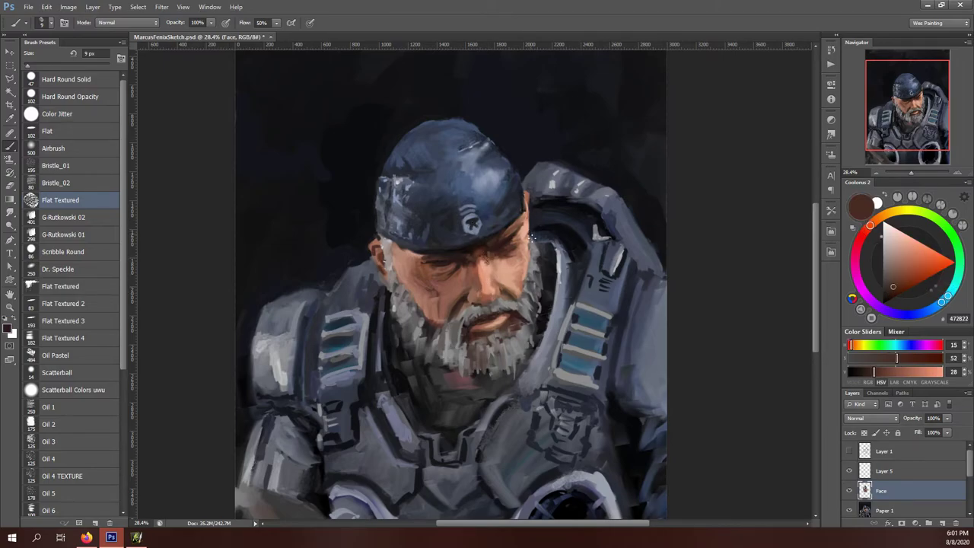
{"action": "left_click", "coordinate": [468, 156], "text": "alt"}
{"action": "key", "text": "bracketright"}
{"action": "key", "text": "bracketright"}
{"action": "key", "text": "bracketright"}
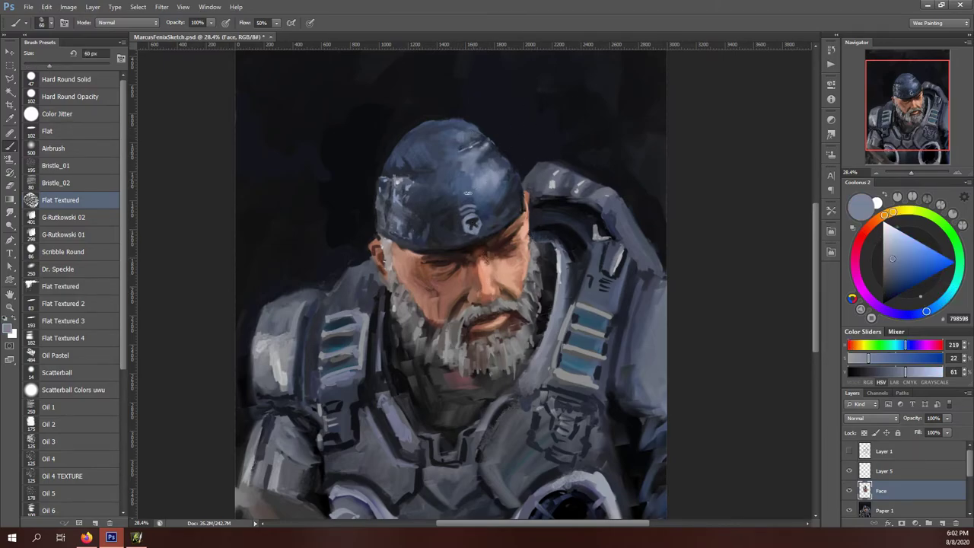
{"action": "left_click", "coordinate": [513, 205], "text": "alt"}
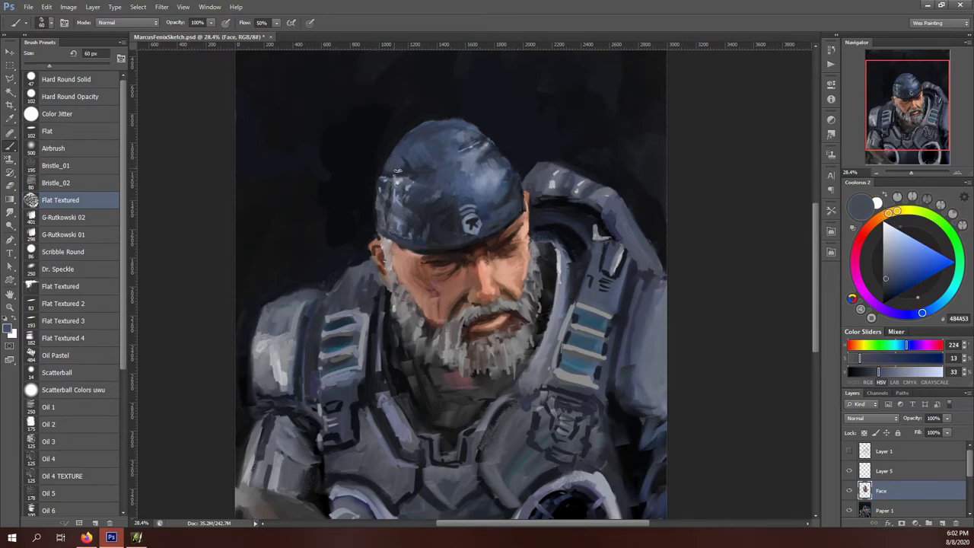
Sample skin, beard grey, dark brown and near-black tones around the ear and face
{"action": "left_click", "coordinate": [535, 205], "text": "alt"}
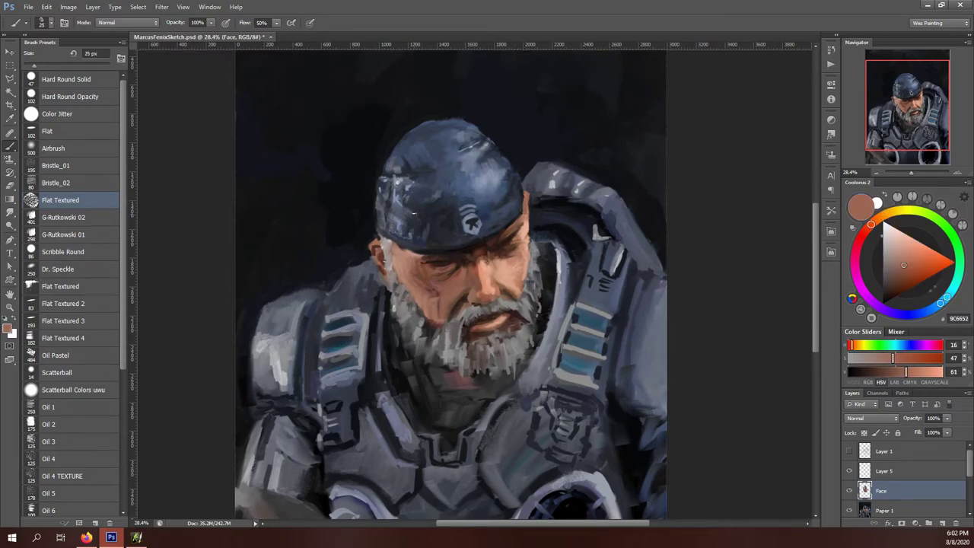
{"action": "left_click", "coordinate": [376, 242], "text": "alt"}
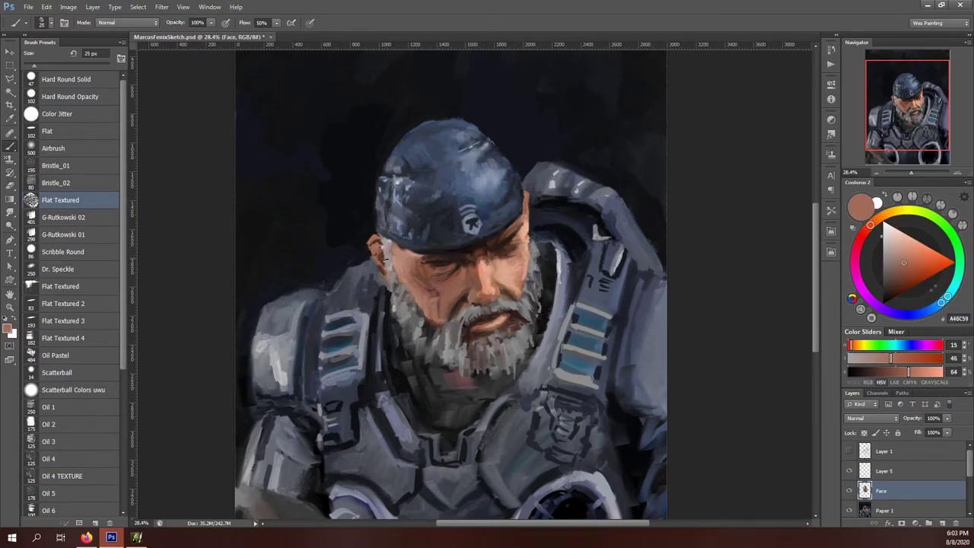
{"action": "left_click", "coordinate": [372, 244], "text": "alt"}
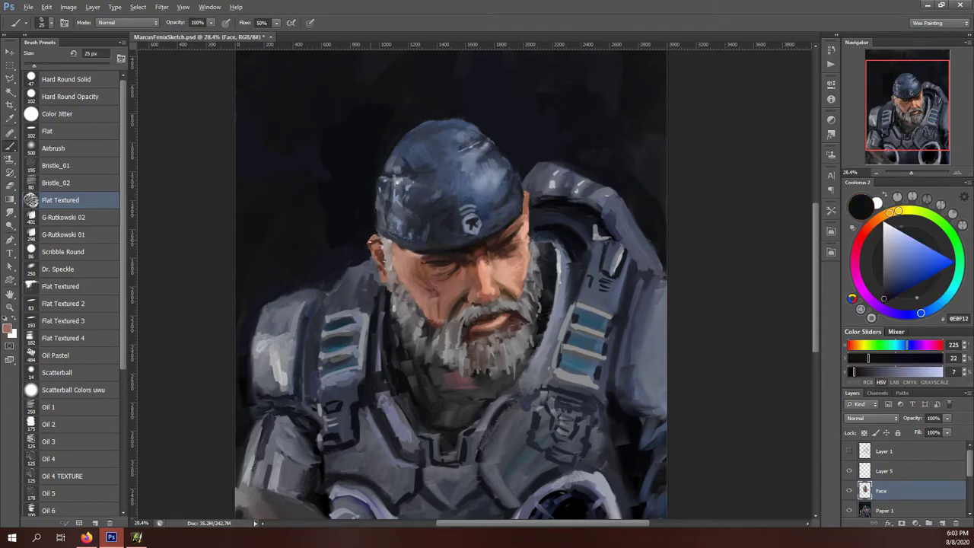
{"action": "left_click", "coordinate": [381, 252], "text": "alt"}
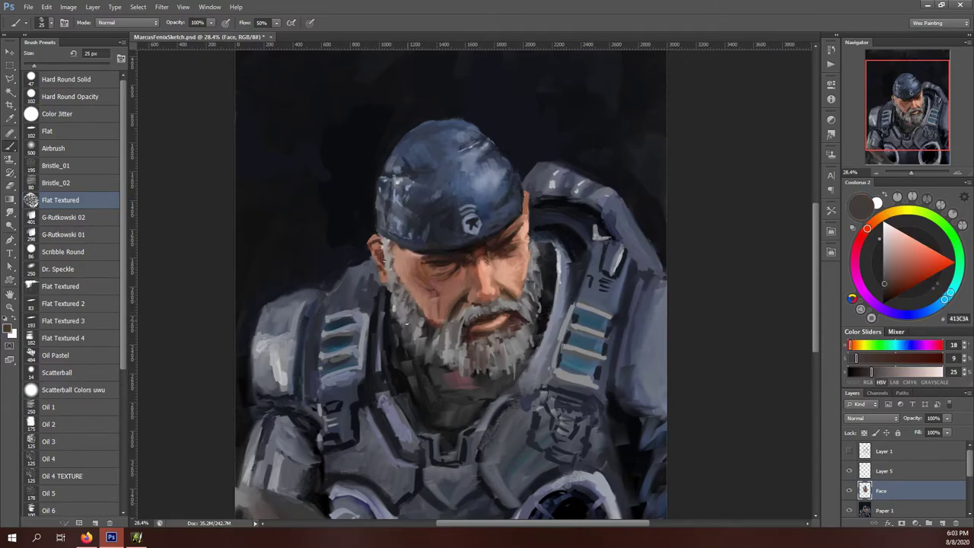
{"action": "left_click", "coordinate": [396, 302], "text": "alt"}
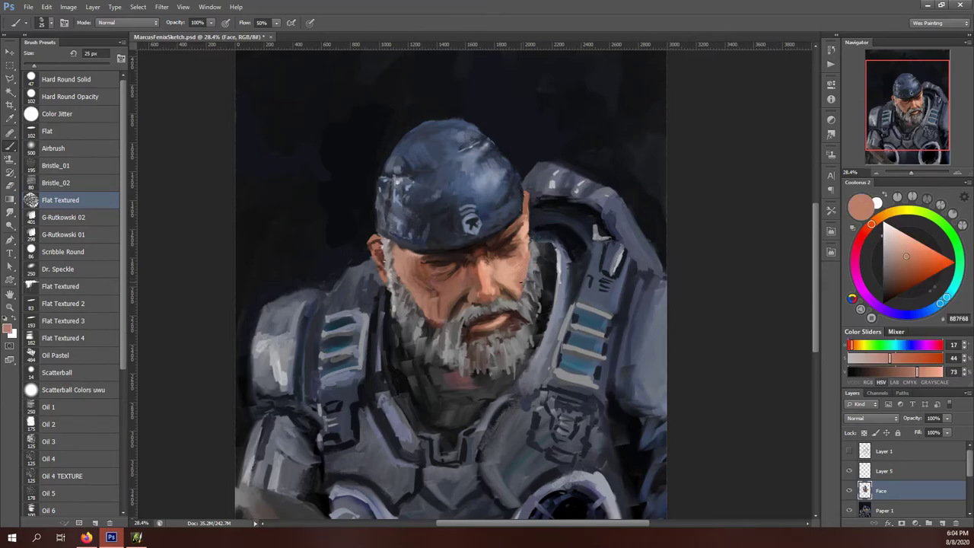
{"action": "left_click", "coordinate": [500, 284], "text": "alt"}
{"action": "left_click", "coordinate": [514, 293], "text": "alt"}
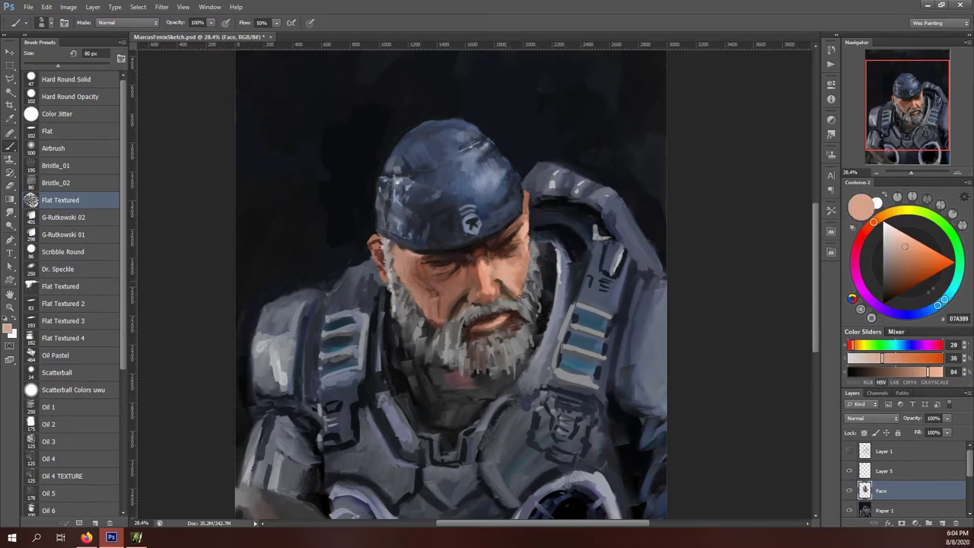
{"action": "left_click", "coordinate": [507, 296], "text": "alt"}
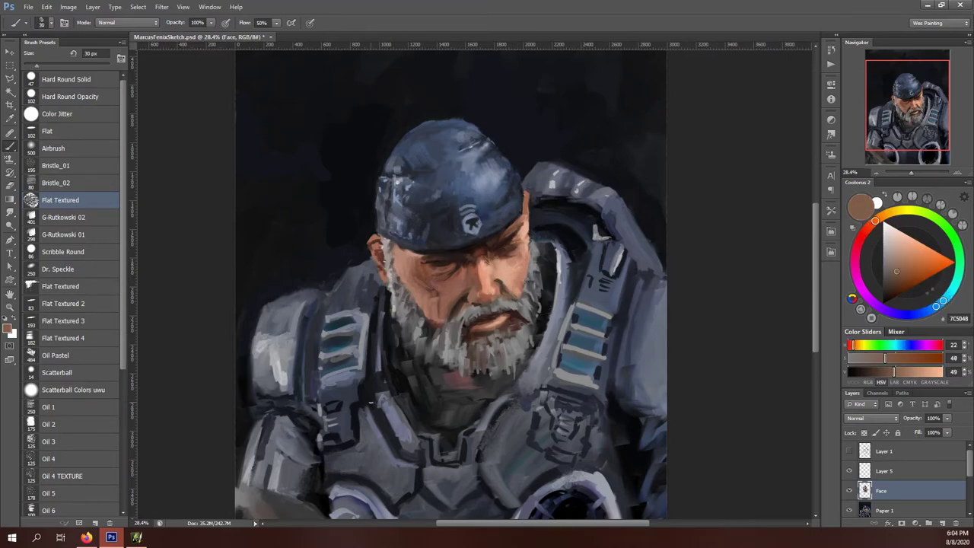
{"action": "left_click", "coordinate": [481, 248], "text": "alt"}
{"action": "left_click", "coordinate": [483, 245], "text": "alt"}
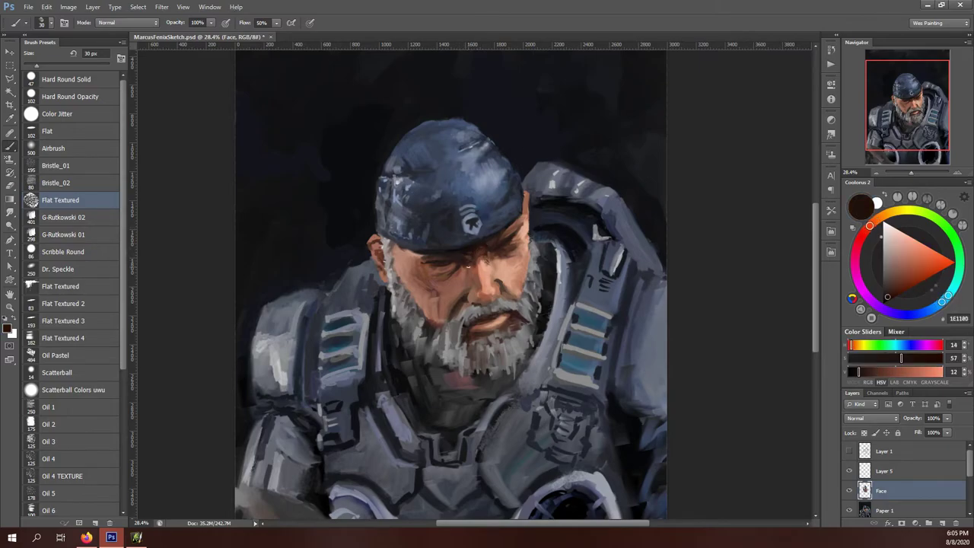
{"action": "left_click", "coordinate": [468, 260], "text": "alt"}
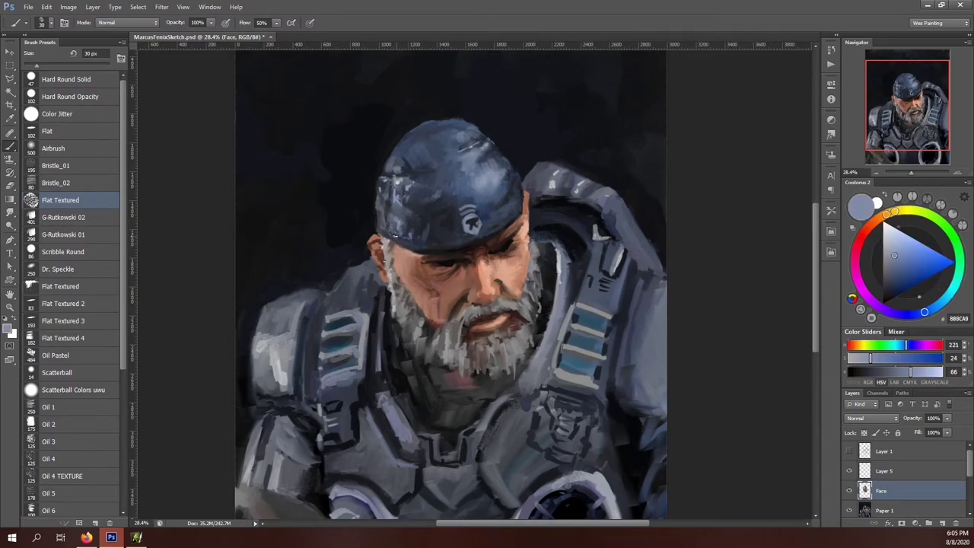
Pick light blue-grey and dark blue tones for the helmet
{"action": "left_click", "coordinate": [484, 153], "text": "alt"}
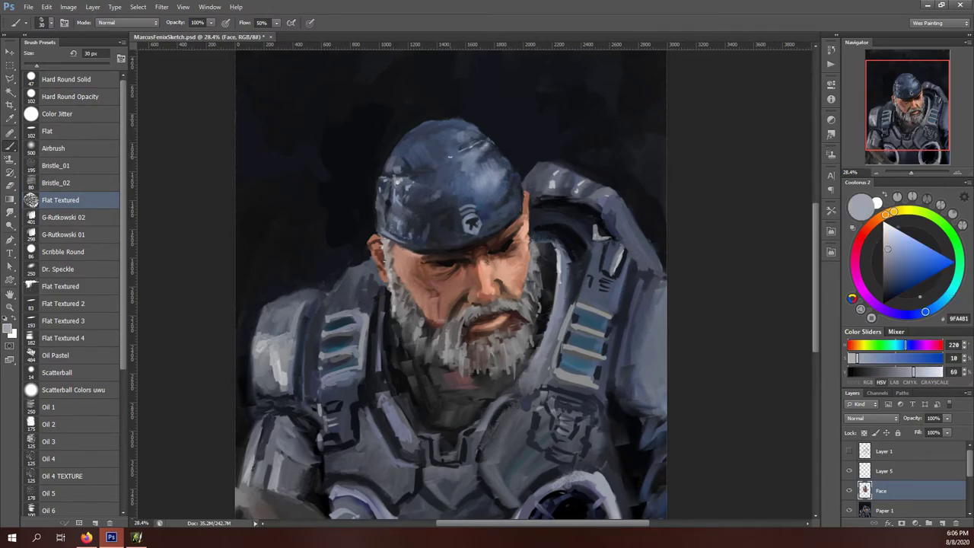
{"action": "left_click", "coordinate": [390, 154], "text": "alt"}
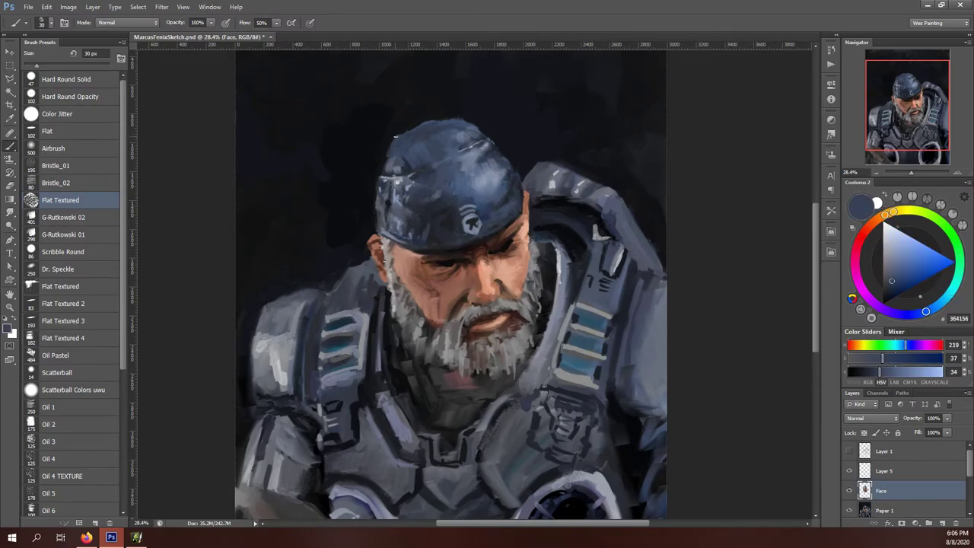
{"action": "left_click", "coordinate": [395, 137], "text": "alt"}
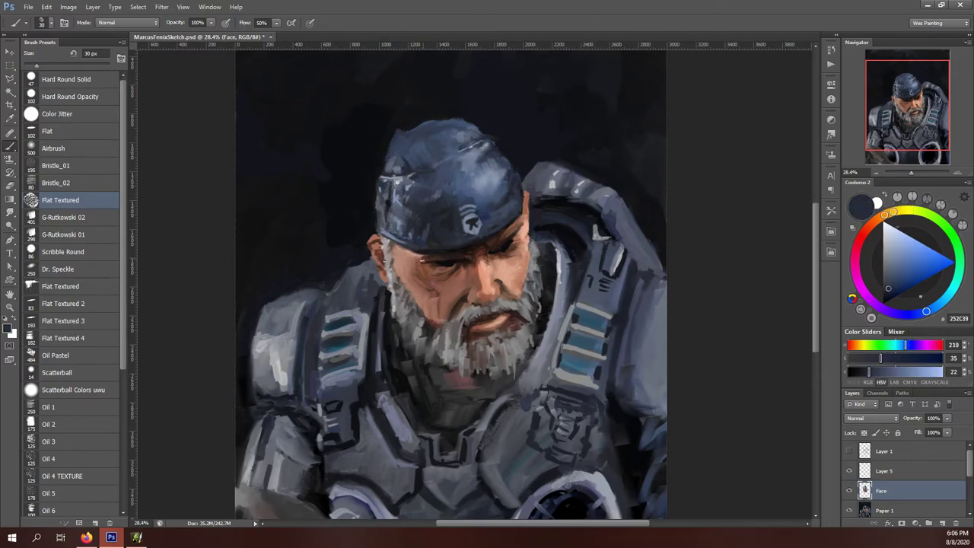
{"action": "left_click", "coordinate": [475, 174], "text": "alt"}
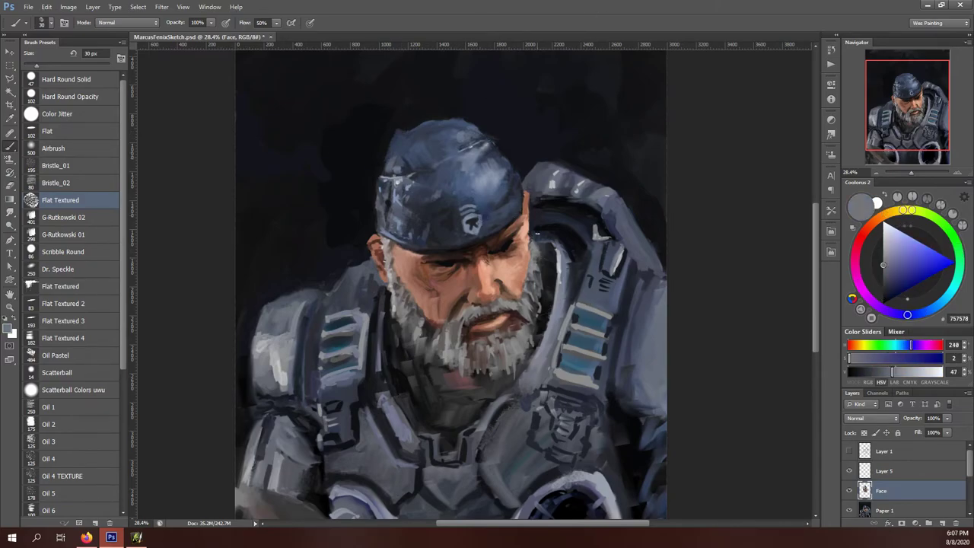
Pick warm skin and shadow tones, then brighten the left cheek with light skin strokes
{"action": "left_click", "coordinate": [526, 217], "text": "alt"}
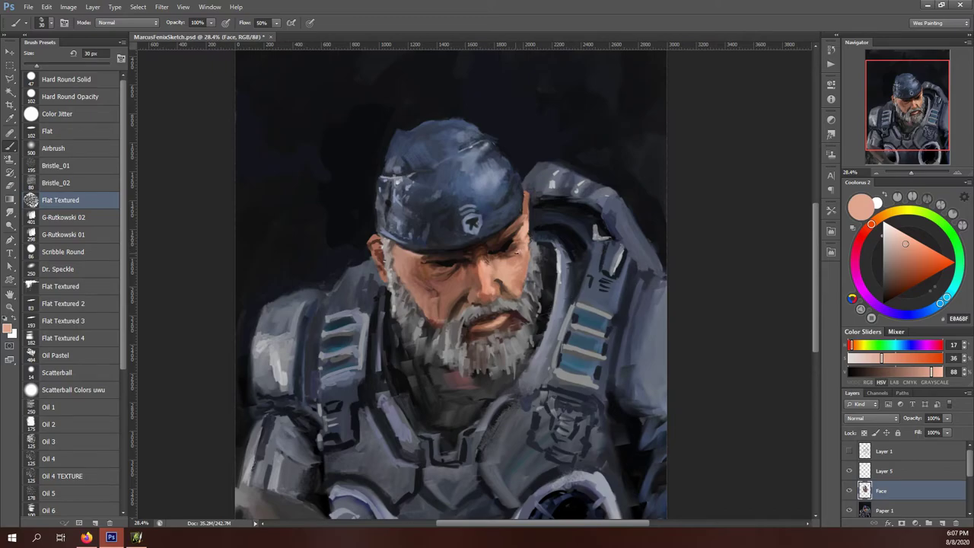
{"action": "left_click", "coordinate": [500, 282], "text": "alt"}
{"action": "left_click", "coordinate": [467, 303], "text": "alt"}
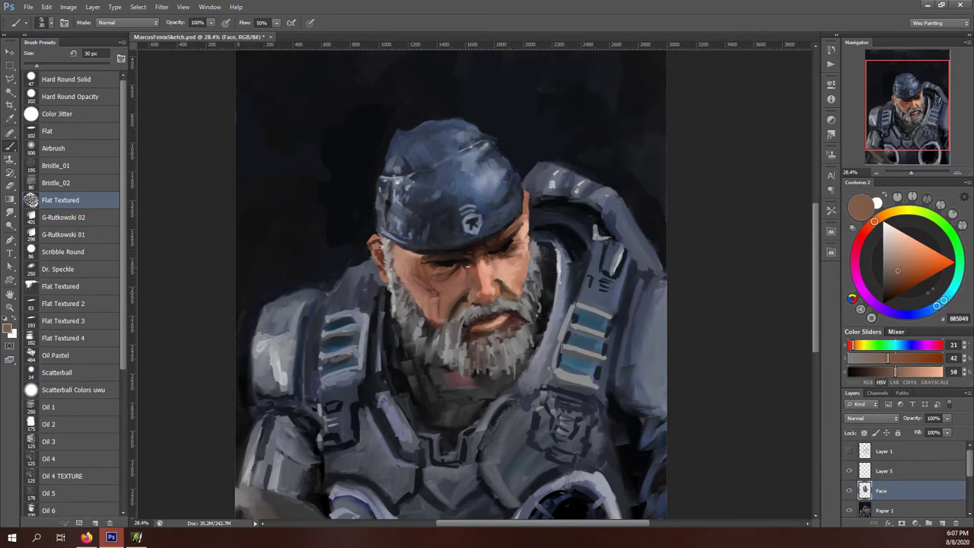
{"action": "left_click", "coordinate": [441, 309], "text": "alt"}
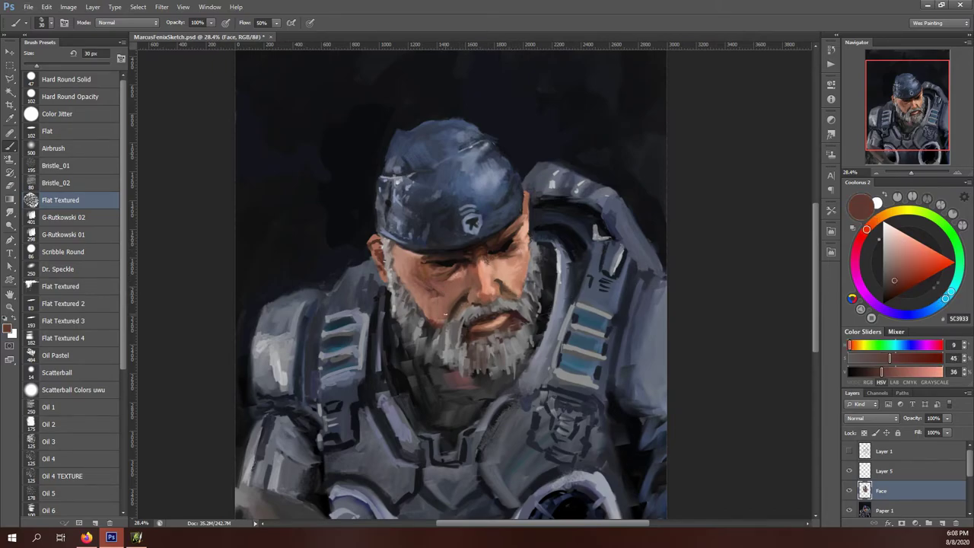
{"action": "left_click", "coordinate": [424, 289], "text": "alt"}
{"action": "left_click", "coordinate": [418, 278], "text": "alt"}
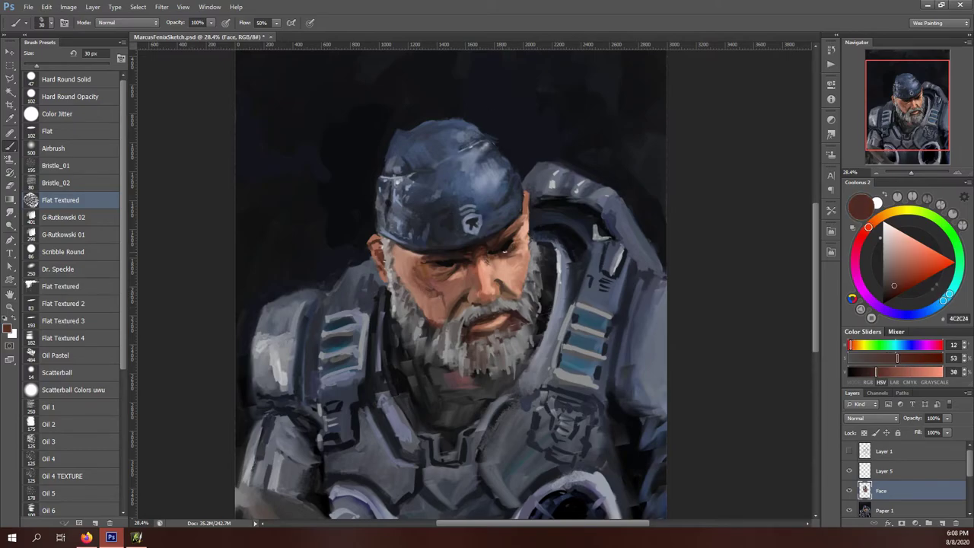
{"action": "left_click", "coordinate": [441, 264], "text": "alt"}
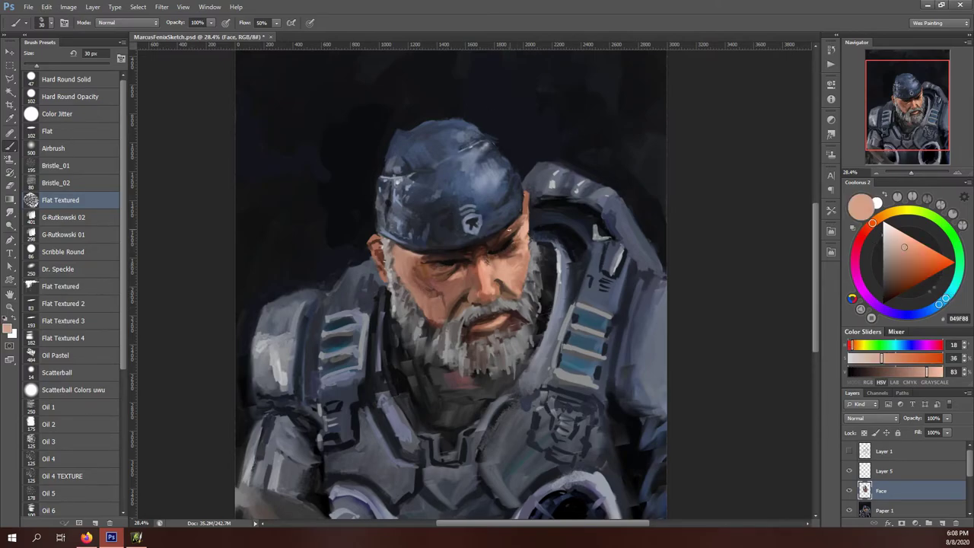
{"action": "left_click", "coordinate": [422, 248], "text": "alt"}
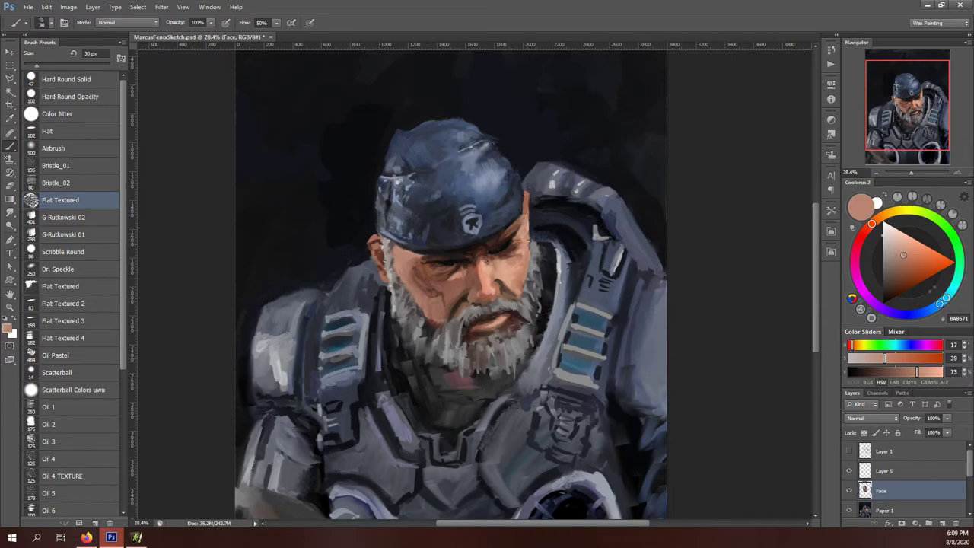
{"action": "left_click", "coordinate": [396, 261], "text": "alt"}
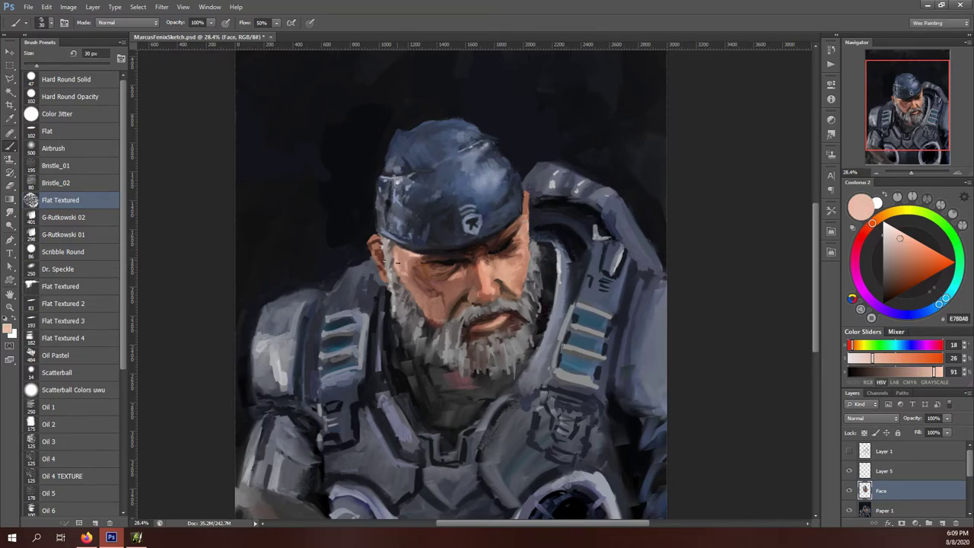
{"action": "left_click_drag", "start_coordinate": [397, 261], "coordinate": [399, 250]}
Set Layer 5, above the Face layer, to Multiply blending
{"action": "scroll", "coordinate": [510, 266], "scroll_direction": "down", "scroll_amount": 2}
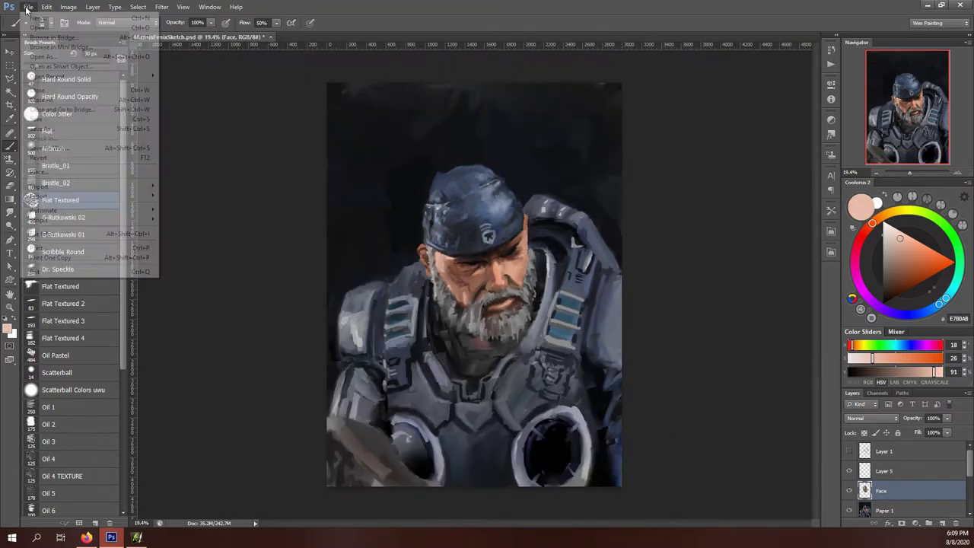
{"action": "left_click", "coordinate": [882, 470]}
{"action": "left_click", "coordinate": [873, 418]}
{"action": "left_click", "coordinate": [867, 189]}
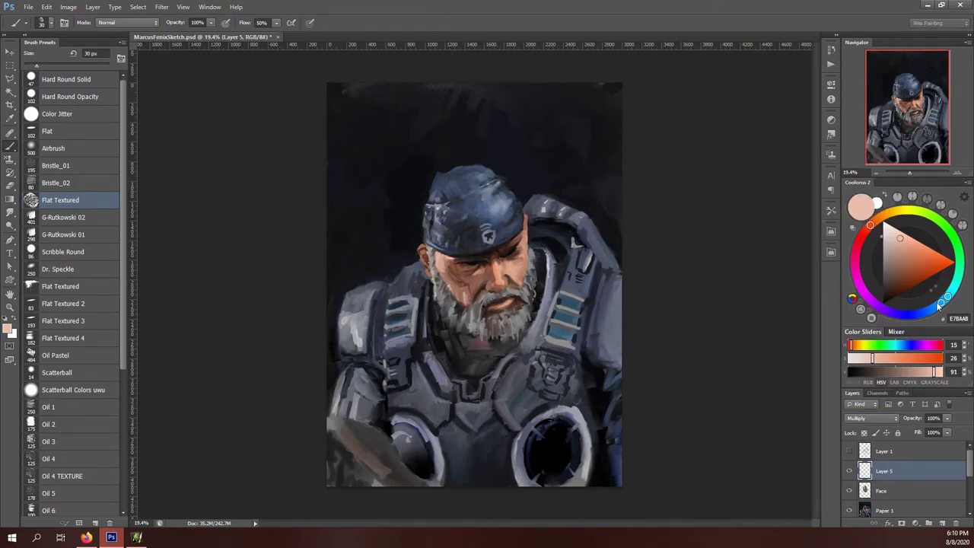
Switch to a large soft Airbrush at 125 px and mix colours from teal through blue to purple
{"action": "left_click", "coordinate": [569, 300], "text": "alt"}
{"action": "key", "text": "comma"}
{"action": "key", "text": "comma"}
{"action": "key", "text": "comma"}
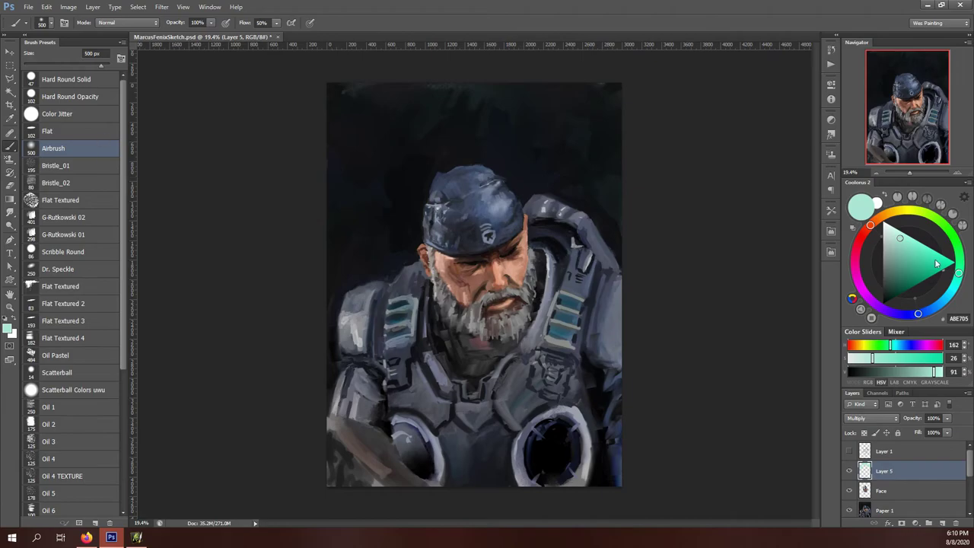
{"action": "left_click", "coordinate": [944, 225]}
{"action": "left_click", "coordinate": [932, 268]}
{"action": "key", "text": "bracketleft"}
{"action": "key", "text": "bracketleft"}
{"action": "key", "text": "bracketleft"}
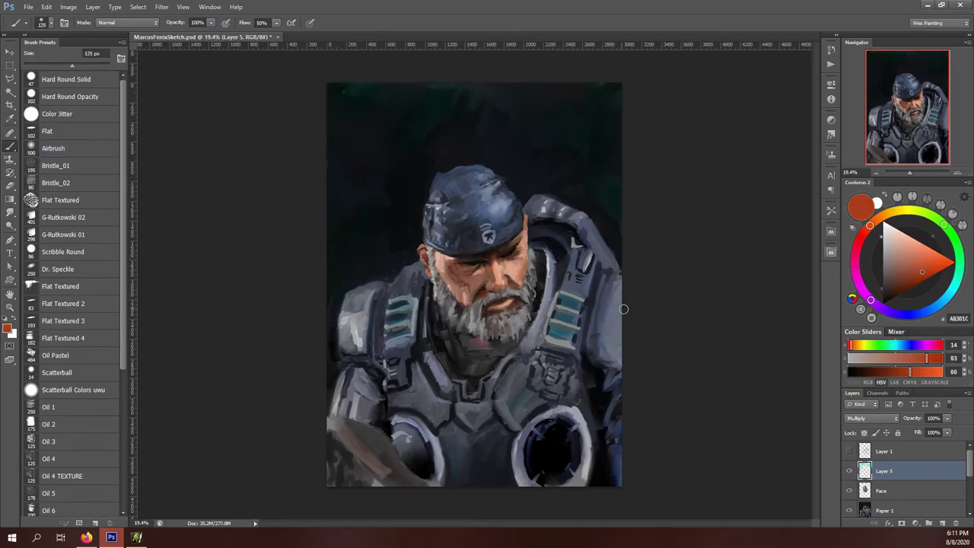
{"action": "left_click", "coordinate": [908, 315]}
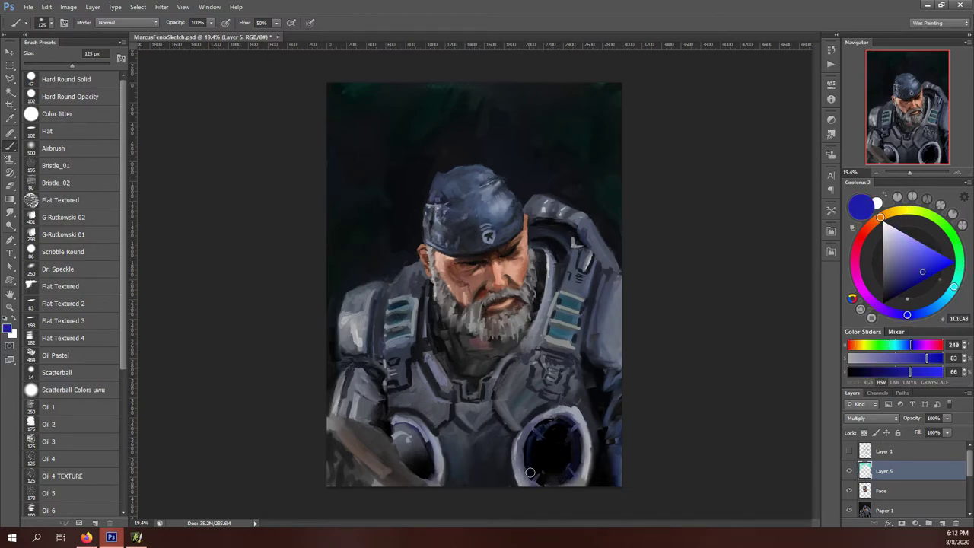
{"action": "left_click", "coordinate": [572, 333], "text": "alt"}
{"action": "left_click", "coordinate": [911, 344]}
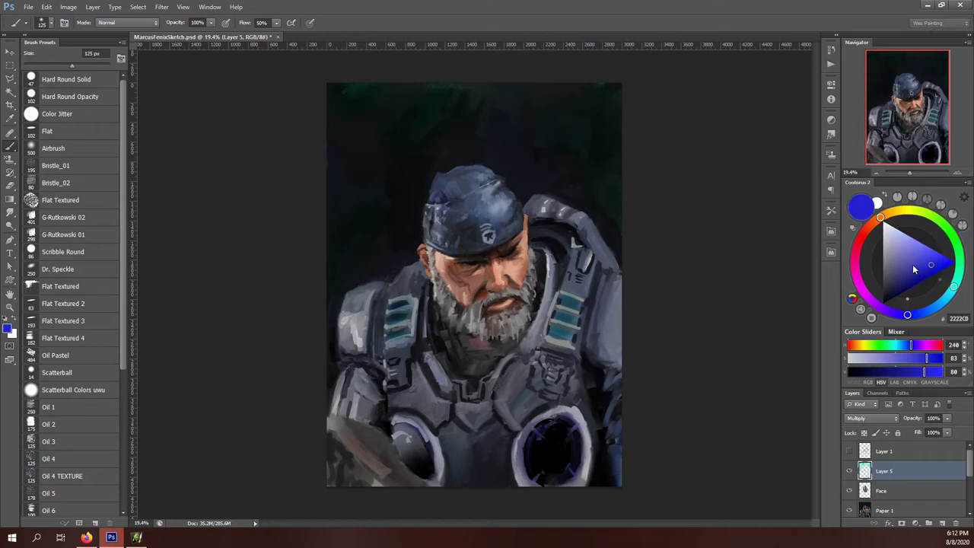
{"action": "left_click", "coordinate": [910, 265]}
{"action": "left_click", "coordinate": [960, 256]}
Wash purple over the shoulder and chest armour, then sample the face skin tone at 80 px
{"action": "left_click_drag", "start_coordinate": [620, 286], "coordinate": [620, 358]}
{"action": "left_click_drag", "start_coordinate": [526, 373], "coordinate": [467, 450]}
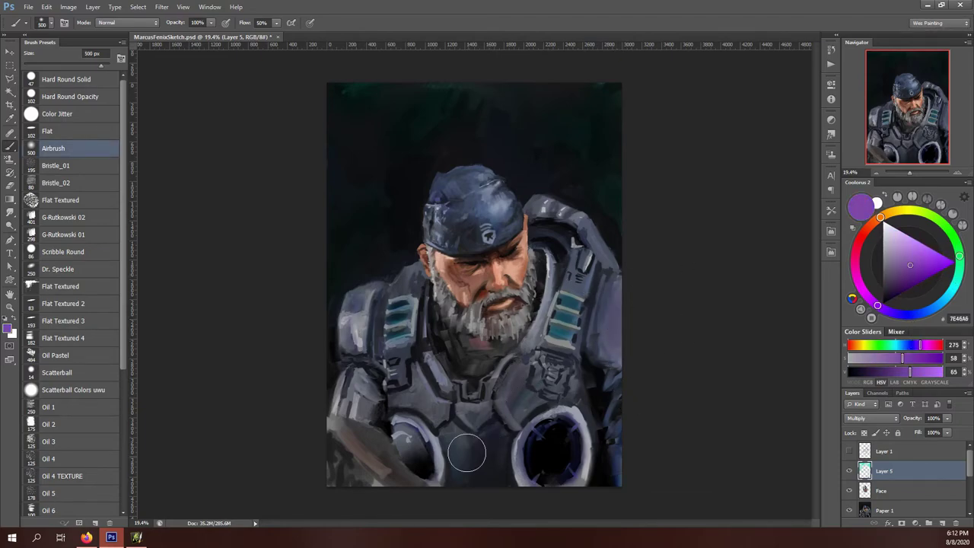
{"action": "left_click_drag", "start_coordinate": [426, 381], "coordinate": [483, 407]}
{"action": "key", "text": "bracketleft"}
{"action": "key", "text": "bracketleft"}
{"action": "key", "text": "bracketleft"}
{"action": "left_click", "coordinate": [452, 267], "text": "alt"}
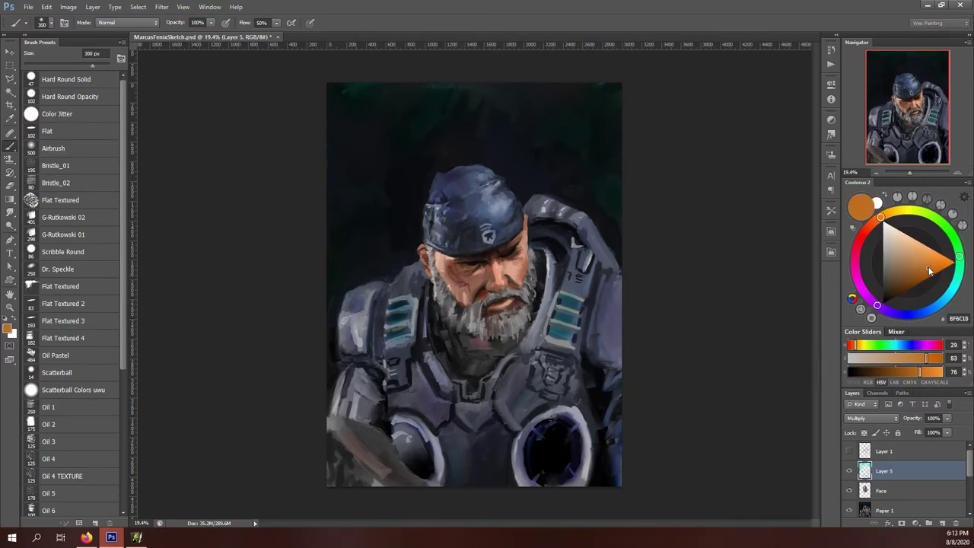
{"action": "key", "text": "bracketleft"}
{"action": "key", "text": "bracketleft"}
{"action": "key", "text": "bracketleft"}
Darken the lower-left shoulder and arm with deep red at 150 px, then add Layer 6
{"action": "left_click_drag", "start_coordinate": [898, 223], "coordinate": [927, 272]}
{"action": "left_click", "coordinate": [865, 230]}
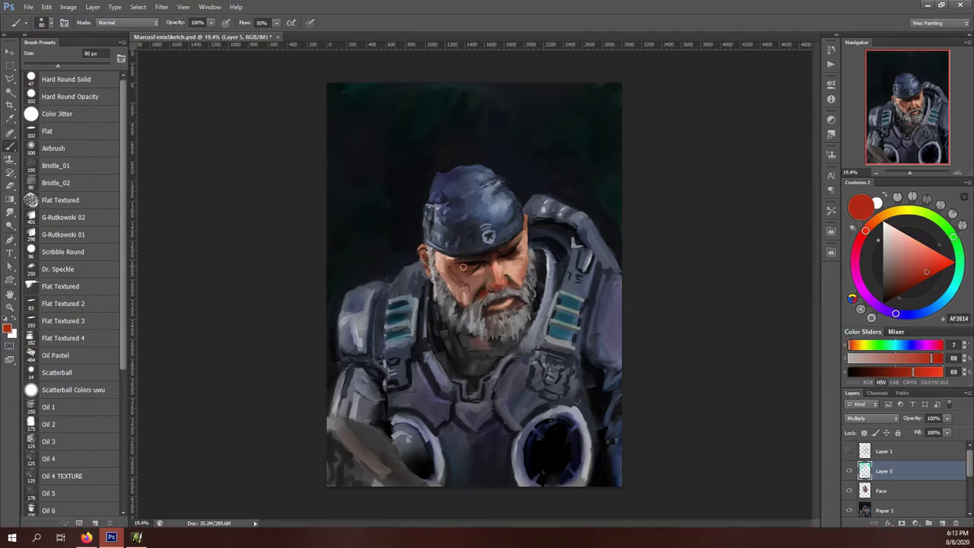
{"action": "key", "text": "bracketright"}
{"action": "key", "text": "bracketright"}
{"action": "key", "text": "bracketright"}
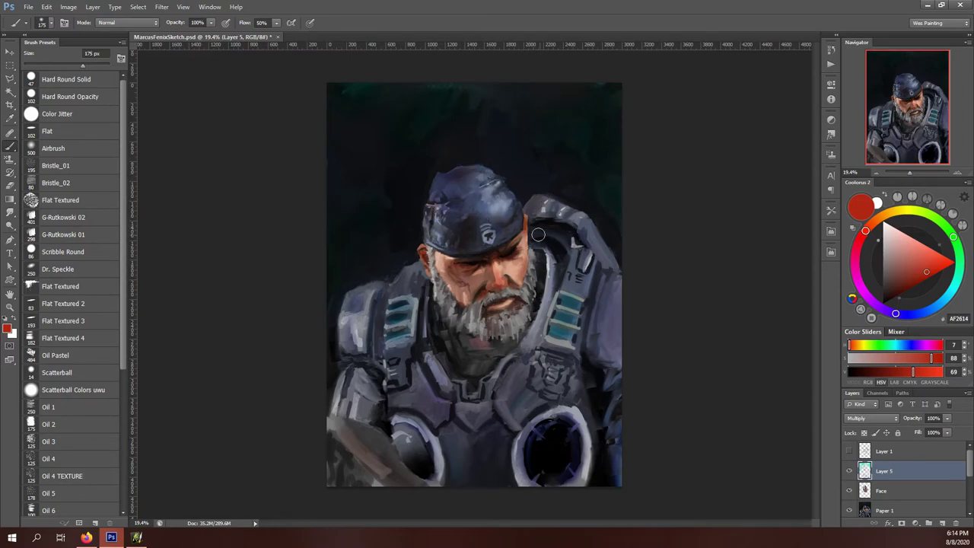
{"action": "left_click_drag", "start_coordinate": [354, 433], "coordinate": [373, 392]}
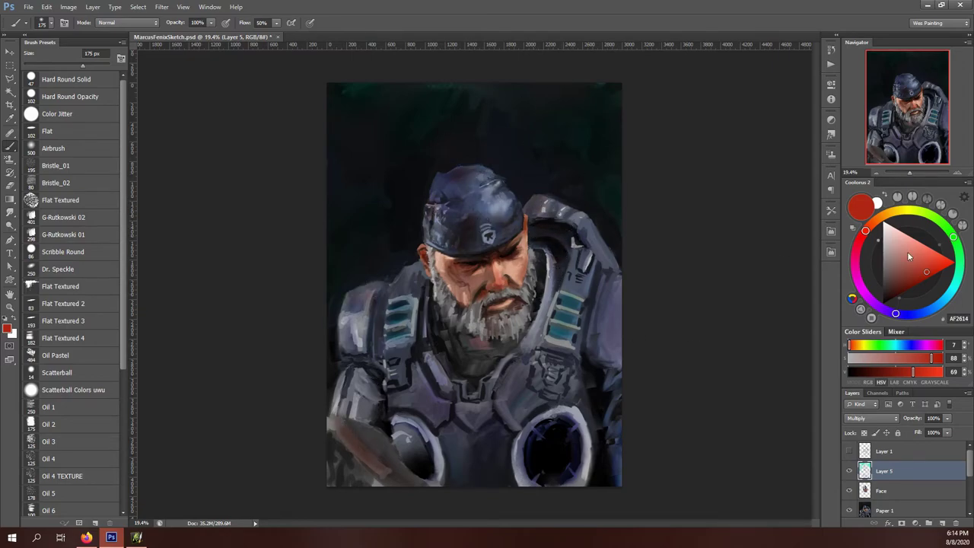
{"action": "left_click", "coordinate": [418, 391], "text": "alt"}
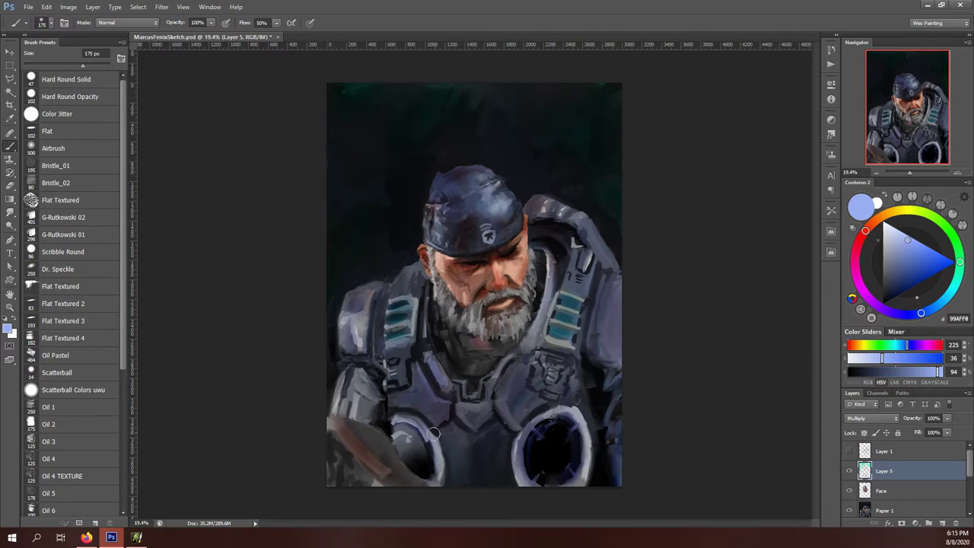
{"action": "key", "text": "ctrl+shift+alt+n"}
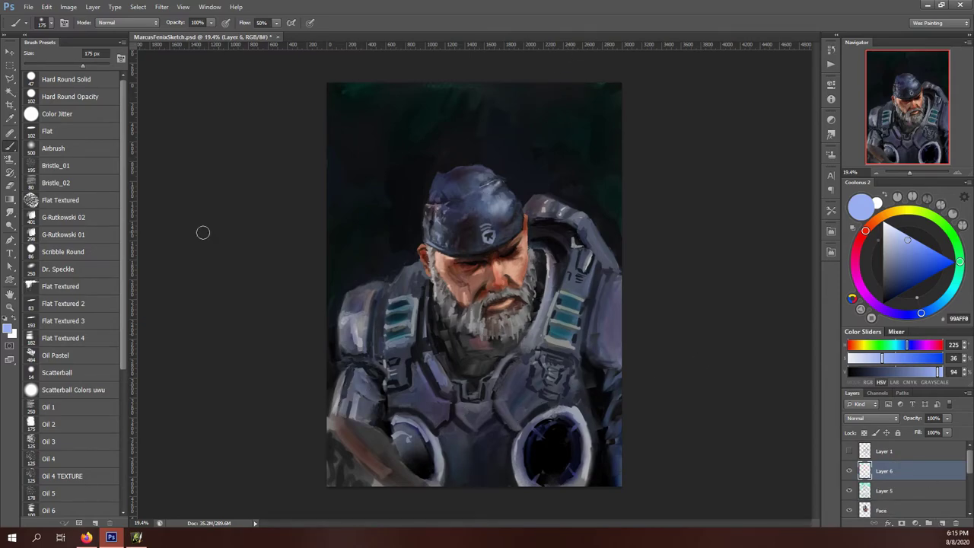
Set Layer 6 to Color Dodge and paint glowing blue on chest plates, shoulder, helmet and hair
{"action": "left_click", "coordinate": [60, 199]}
{"action": "left_click", "coordinate": [873, 418]}
{"action": "left_click", "coordinate": [868, 255]}
{"action": "left_click", "coordinate": [916, 248]}
{"action": "left_click_drag", "start_coordinate": [388, 318], "coordinate": [407, 301]}
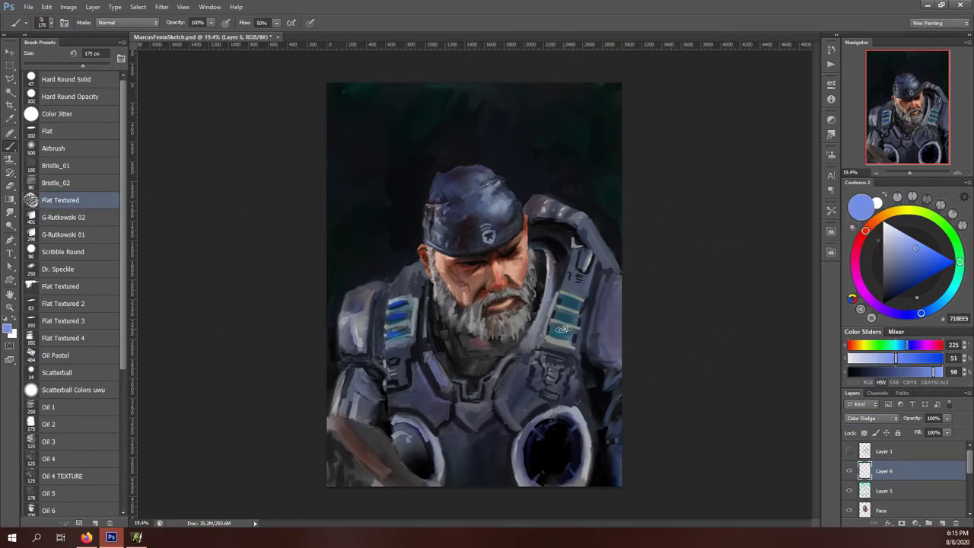
{"action": "left_click_drag", "start_coordinate": [562, 329], "coordinate": [568, 300]}
{"action": "left_click_drag", "start_coordinate": [542, 440], "coordinate": [531, 477]}
{"action": "left_click_drag", "start_coordinate": [578, 431], "coordinate": [578, 472]}
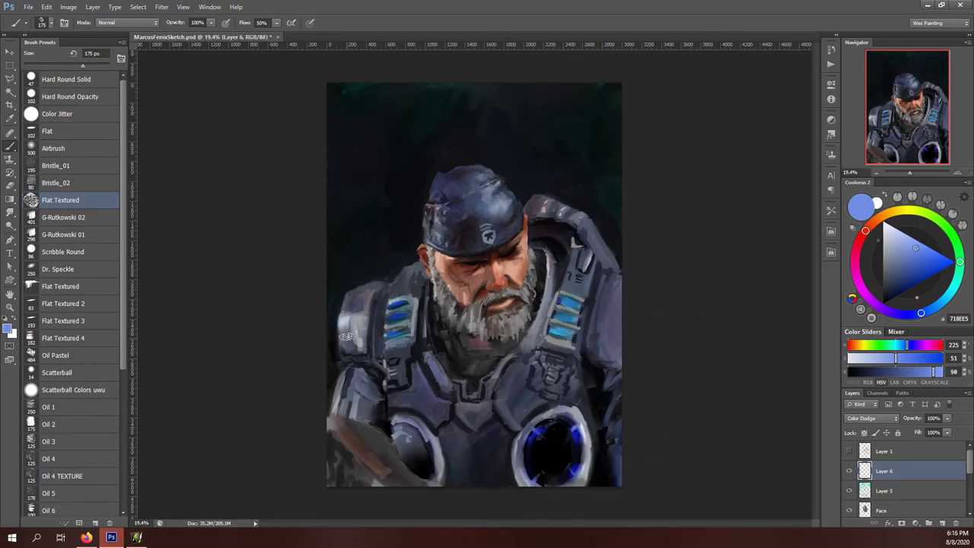
{"action": "left_click_drag", "start_coordinate": [346, 336], "coordinate": [338, 403]}
{"action": "mouse_move", "coordinate": [491, 209]}
{"action": "left_mouse_down"}
{"action": "mouse_move", "coordinate": [526, 179]}
{"action": "mouse_move", "coordinate": [472, 215]}
{"action": "left_mouse_up"}
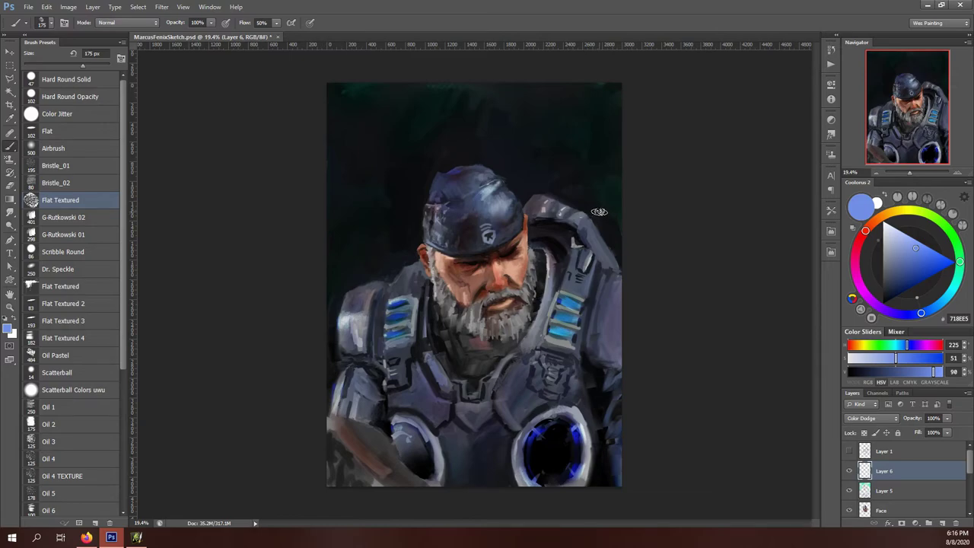
{"action": "left_click_drag", "start_coordinate": [403, 274], "coordinate": [411, 293]}
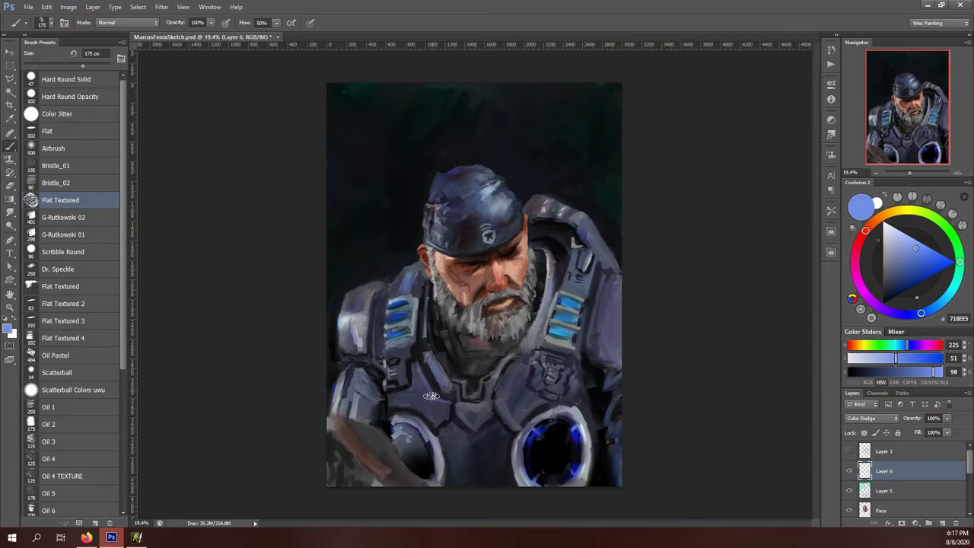
{"action": "left_click", "coordinate": [474, 465]}
Add Layer 7 in Overlay mode and paint green light on both shoulders at 90 px
{"action": "left_click", "coordinate": [943, 522]}
{"action": "left_click", "coordinate": [871, 418]}
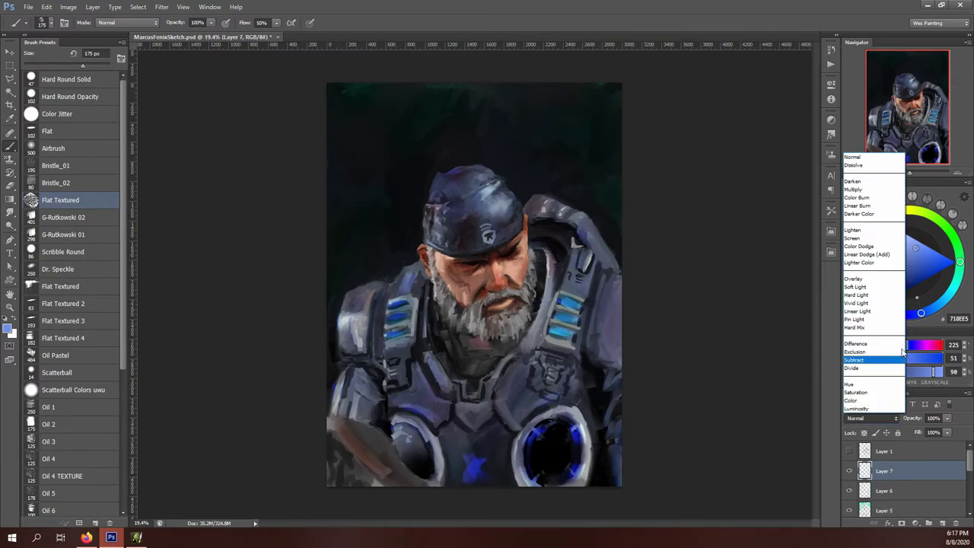
{"action": "left_click", "coordinate": [854, 279]}
{"action": "left_click", "coordinate": [862, 235]}
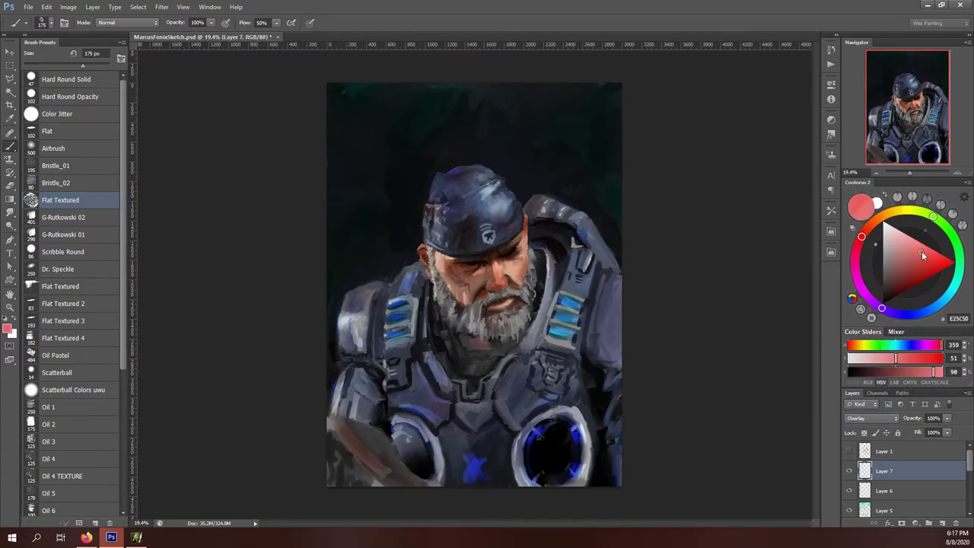
{"action": "left_click", "coordinate": [951, 236]}
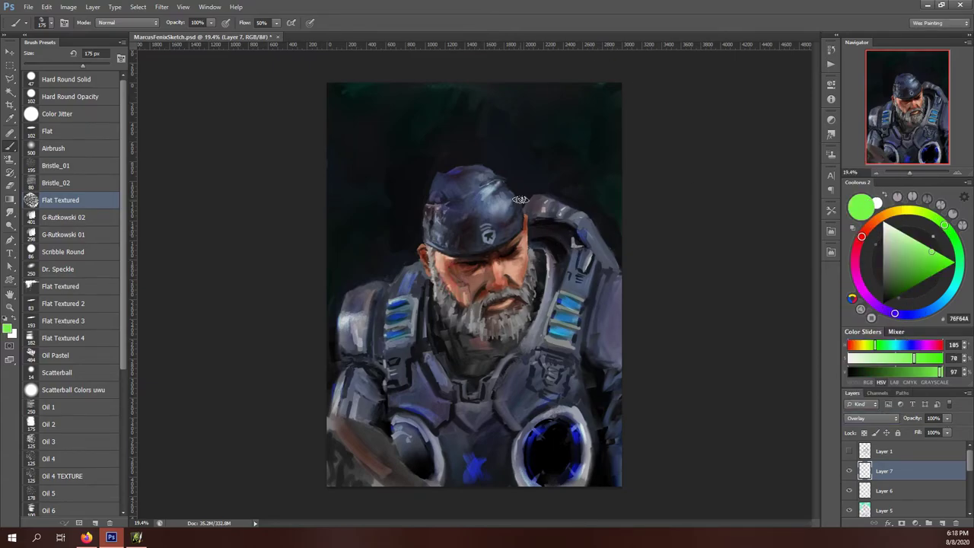
{"action": "key", "text": "bracketleft"}
{"action": "key", "text": "bracketleft"}
{"action": "key", "text": "bracketleft"}
{"action": "left_click_drag", "start_coordinate": [590, 220], "coordinate": [613, 265]}
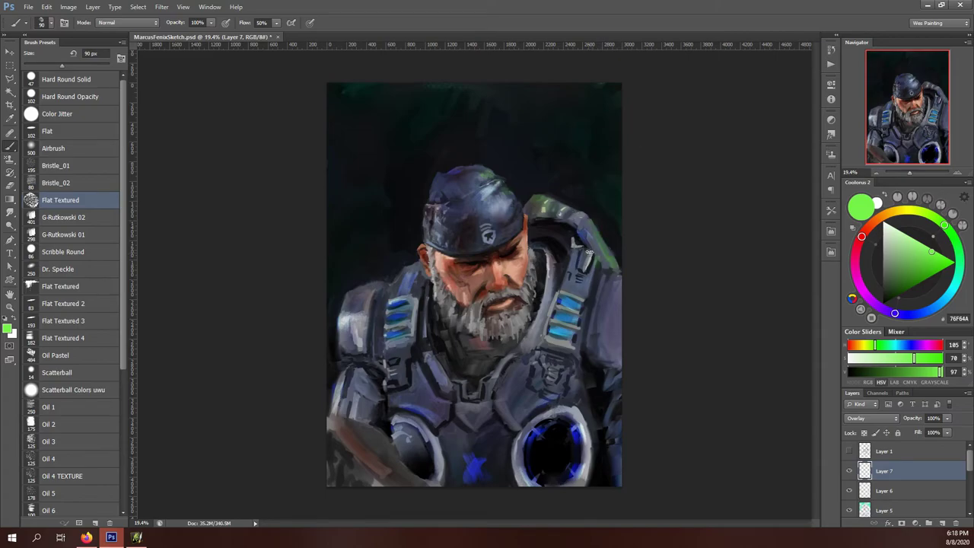
{"action": "left_click_drag", "start_coordinate": [416, 266], "coordinate": [401, 287]}
Set Layer 7 to Soft Light at 51% and glaze magenta over the chest and left shoulder
{"action": "left_click", "coordinate": [872, 418]}
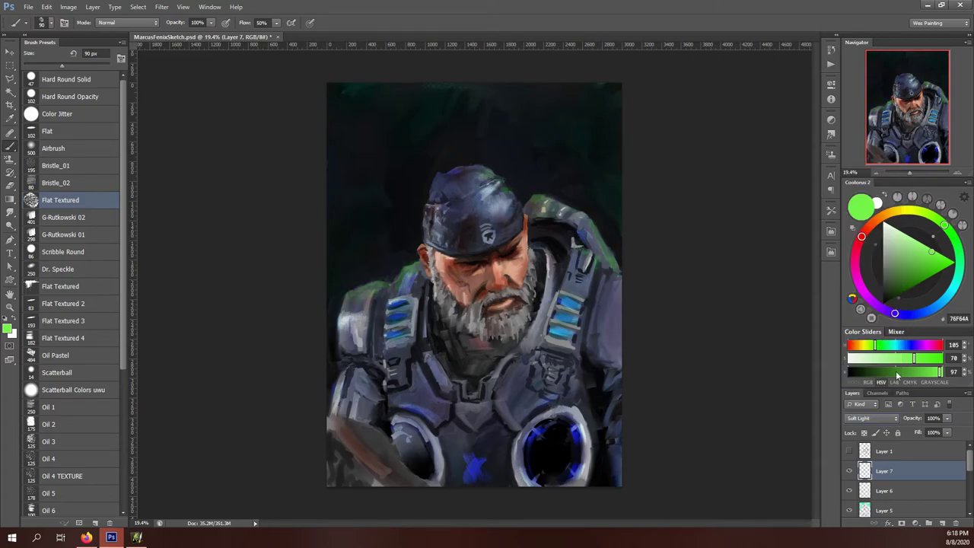
{"action": "left_click_drag", "start_coordinate": [947, 418], "coordinate": [928, 427]}
{"action": "left_click", "coordinate": [867, 292]}
{"action": "key", "text": "bracketright"}
{"action": "key", "text": "bracketright"}
{"action": "key", "text": "bracketright"}
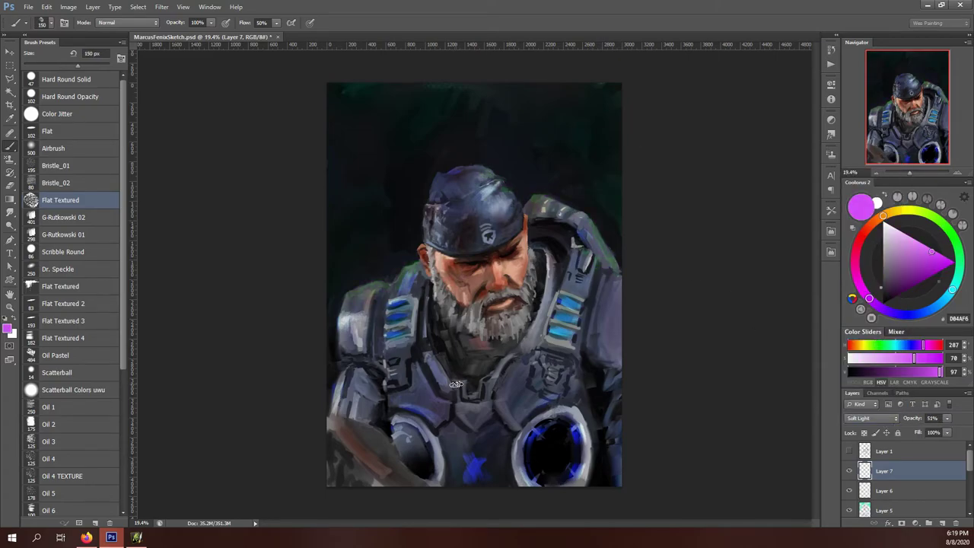
{"action": "left_click_drag", "start_coordinate": [456, 380], "coordinate": [346, 391]}
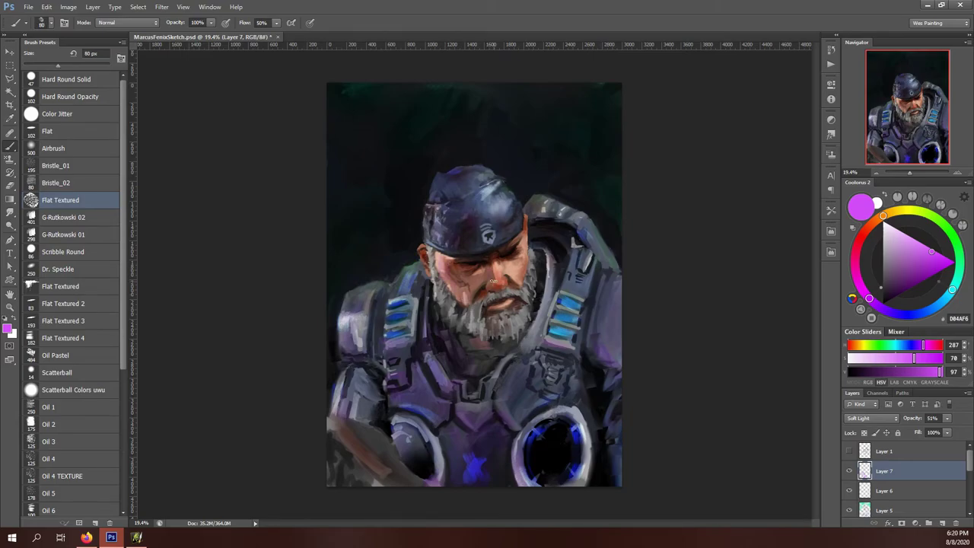
{"action": "left_click", "coordinate": [446, 301], "text": "alt"}
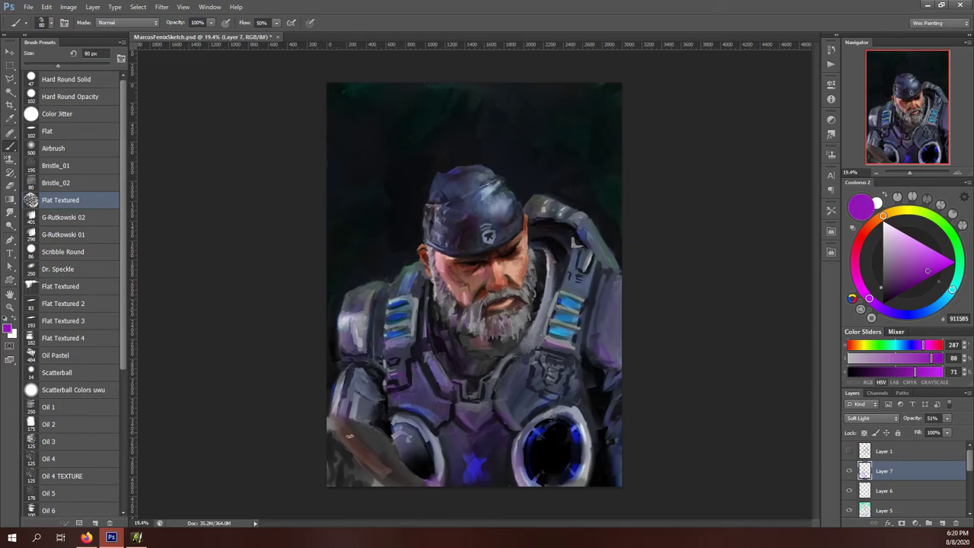
{"action": "key", "text": "ctrl+shift+alt+n"}
Fill Layer 8 with a purple gradient rising from the bottom and green from the top right
{"action": "key", "text": "g"}
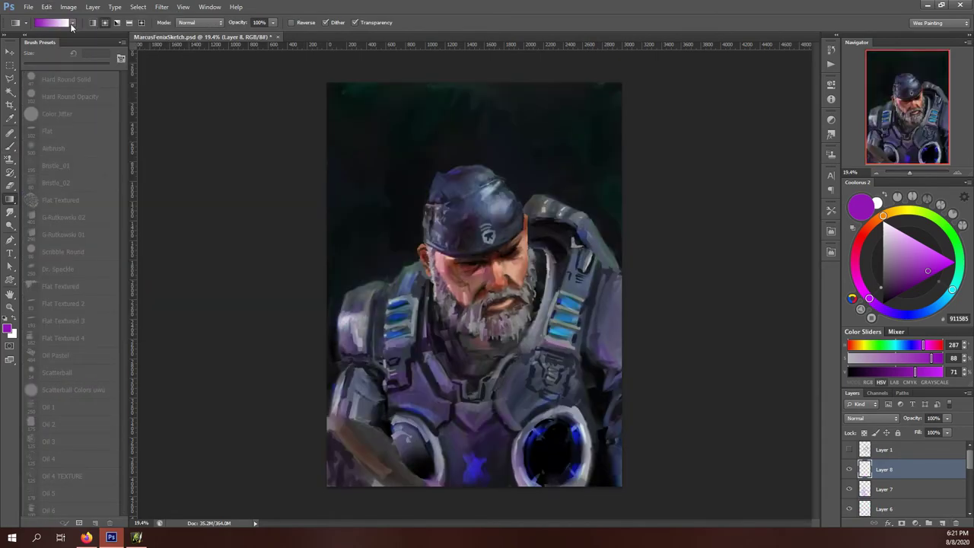
{"action": "left_click", "coordinate": [73, 23]}
{"action": "left_click_drag", "start_coordinate": [370, 461], "coordinate": [369, 190]}
{"action": "left_click", "coordinate": [961, 279]}
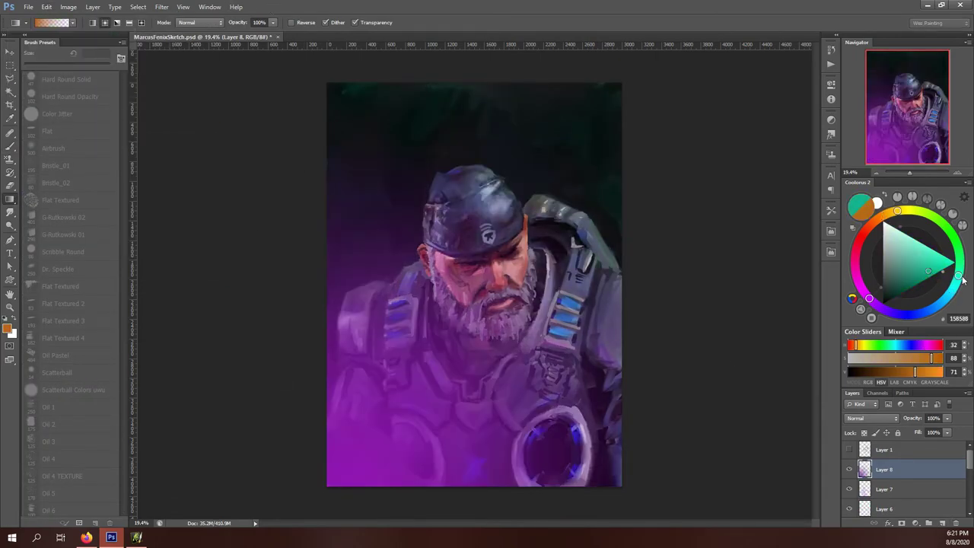
{"action": "left_click_drag", "start_coordinate": [962, 280], "coordinate": [949, 229]}
{"action": "left_click_drag", "start_coordinate": [618, 99], "coordinate": [513, 199]}
Compare Multiply, Soft Light and Overlay on Layer 8, keep Overlay, and add a white mask
{"action": "left_click", "coordinate": [871, 418]}
{"action": "left_click", "coordinate": [868, 192]}
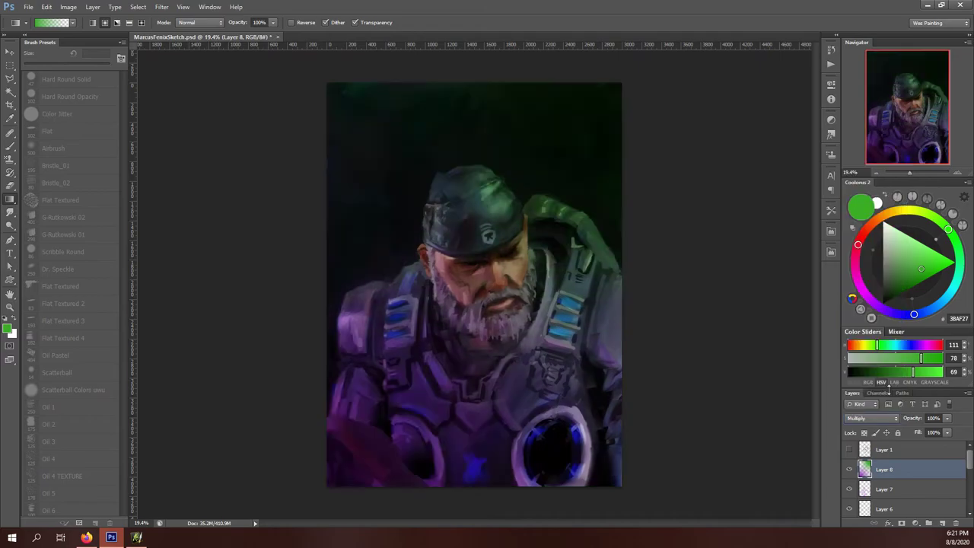
{"action": "left_click", "coordinate": [871, 418]}
{"action": "left_click", "coordinate": [868, 286]}
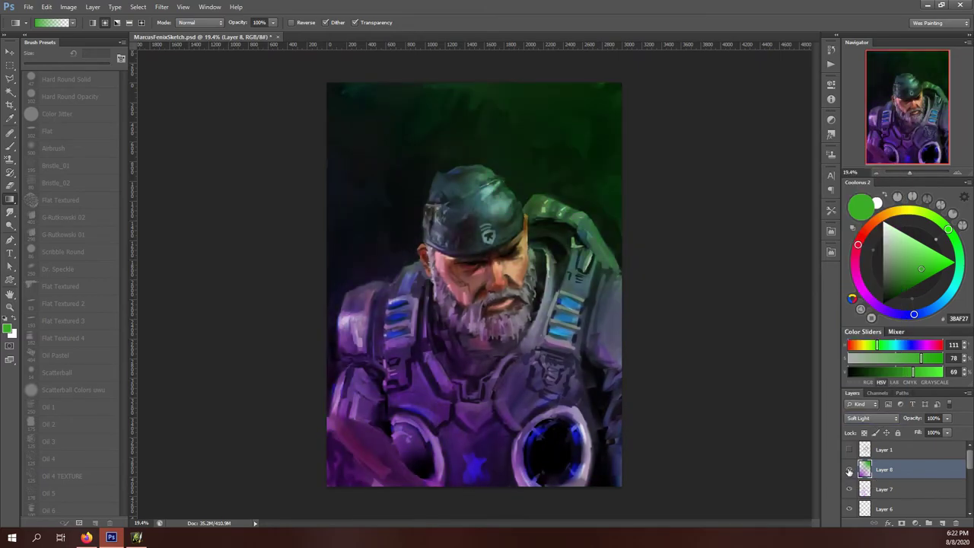
{"action": "left_click", "coordinate": [849, 472]}
{"action": "left_click", "coordinate": [872, 417]}
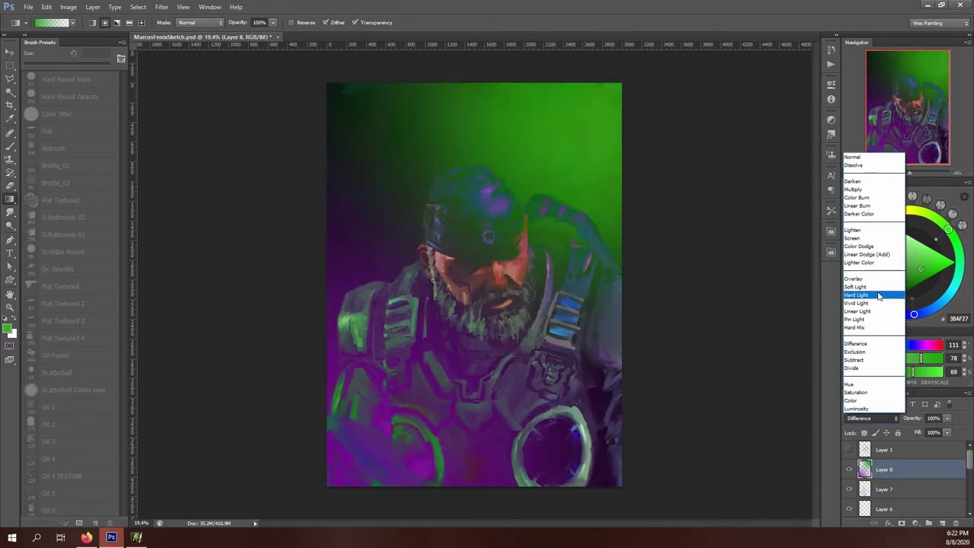
{"action": "left_click", "coordinate": [853, 279]}
{"action": "left_click", "coordinate": [902, 524]}
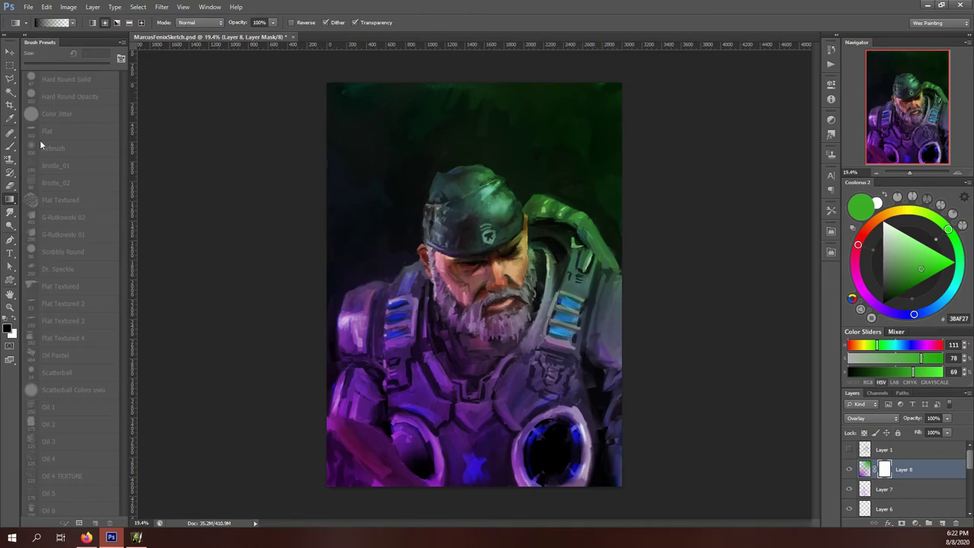
Paint the mask with white to lighten the left shoulder armour and lower-left chest
{"action": "key", "text": "b"}
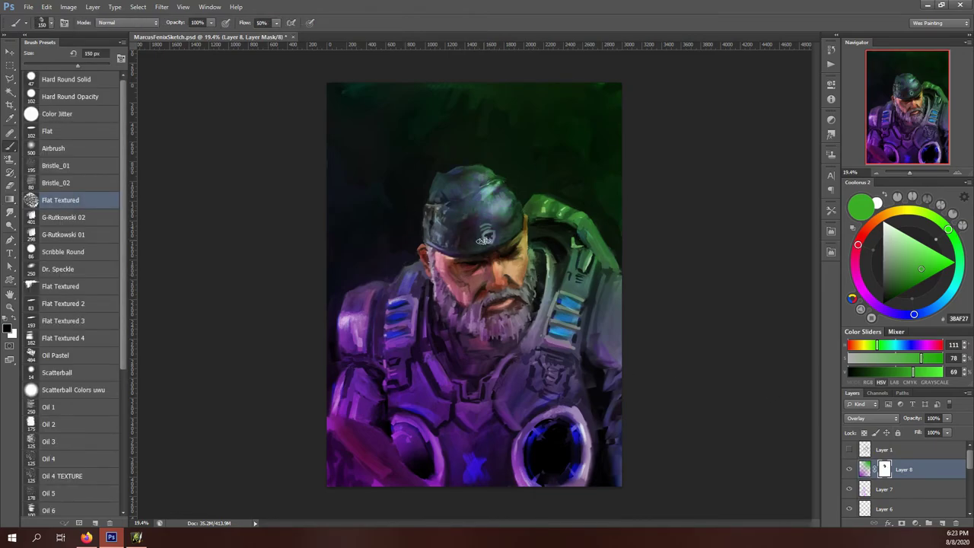
{"action": "left_click_drag", "start_coordinate": [376, 293], "coordinate": [344, 308]}
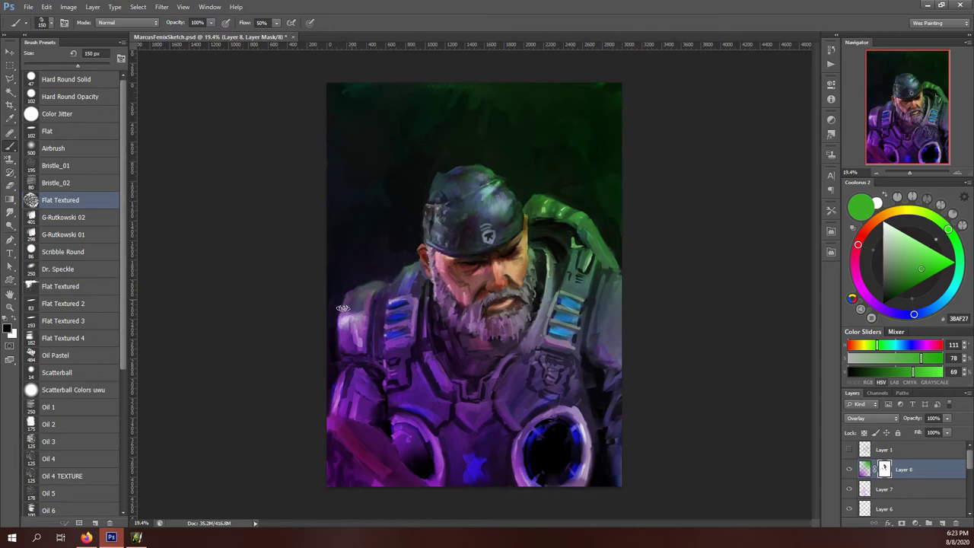
{"action": "key", "text": "d"}
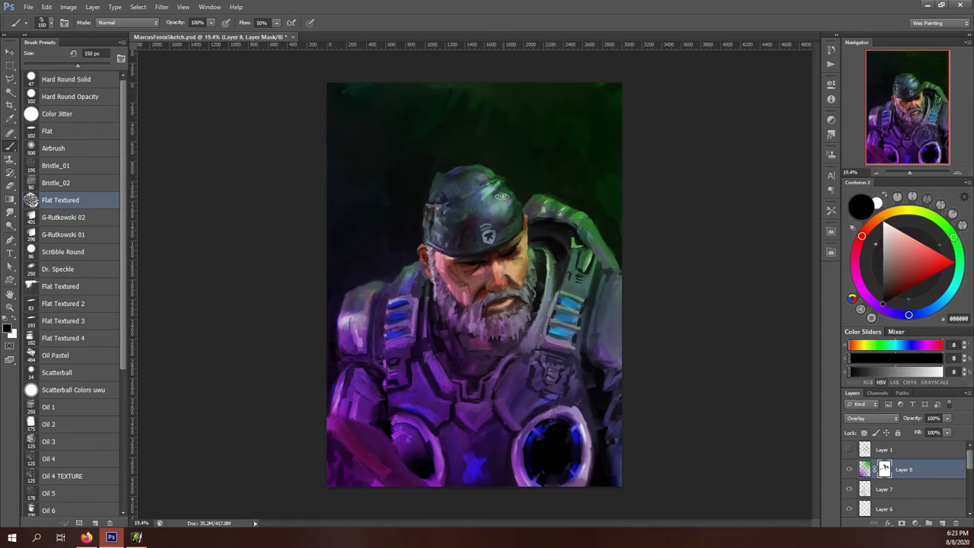
{"action": "key", "text": "x"}
{"action": "key", "text": "x"}
{"action": "key", "text": "x"}
{"action": "key", "text": "x"}
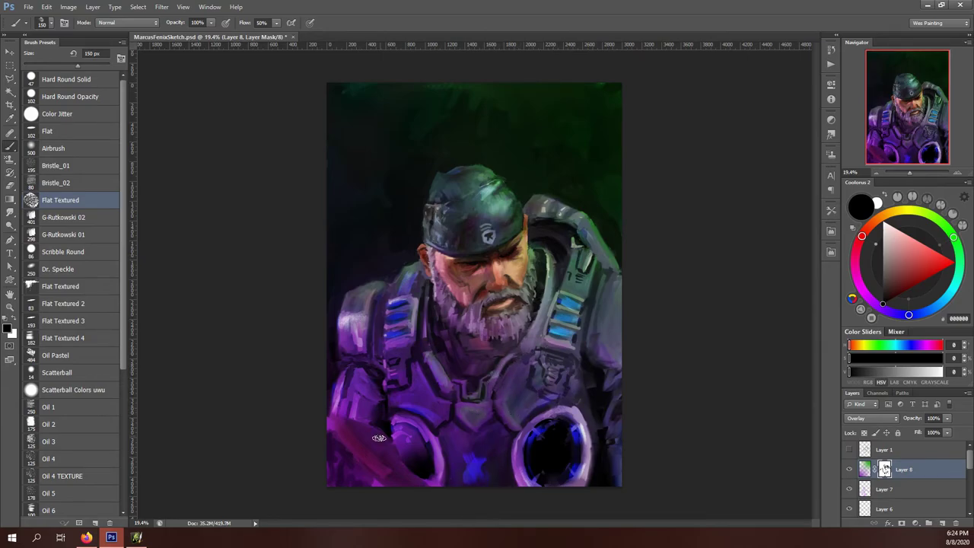
{"action": "left_click_drag", "start_coordinate": [379, 437], "coordinate": [355, 423]}
{"action": "scroll", "coordinate": [326, 272], "scroll_direction": "down", "scroll_amount": 1}
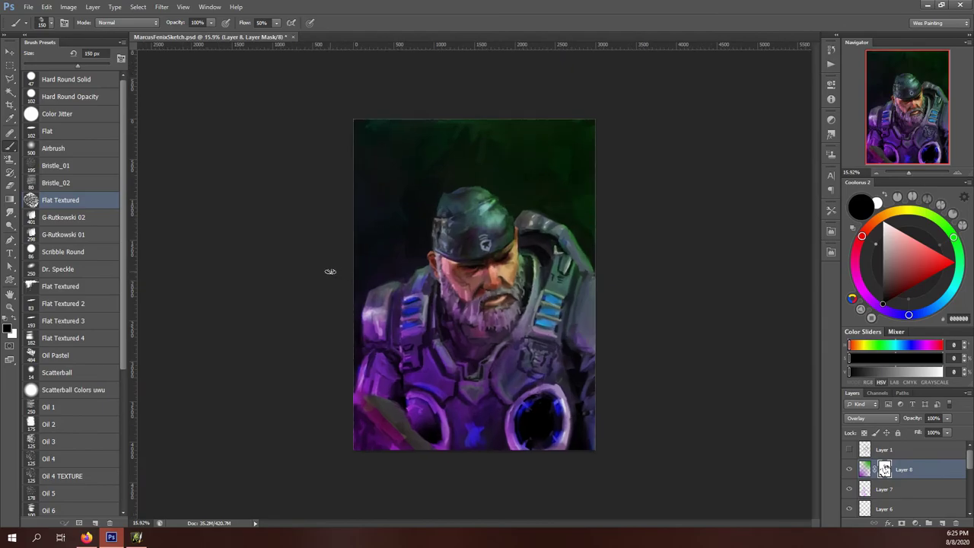
Set Layer 8 to Multiply and mask in darker shading under the cap with black at 80 px
{"action": "left_click", "coordinate": [865, 470]}
{"action": "left_click", "coordinate": [872, 417]}
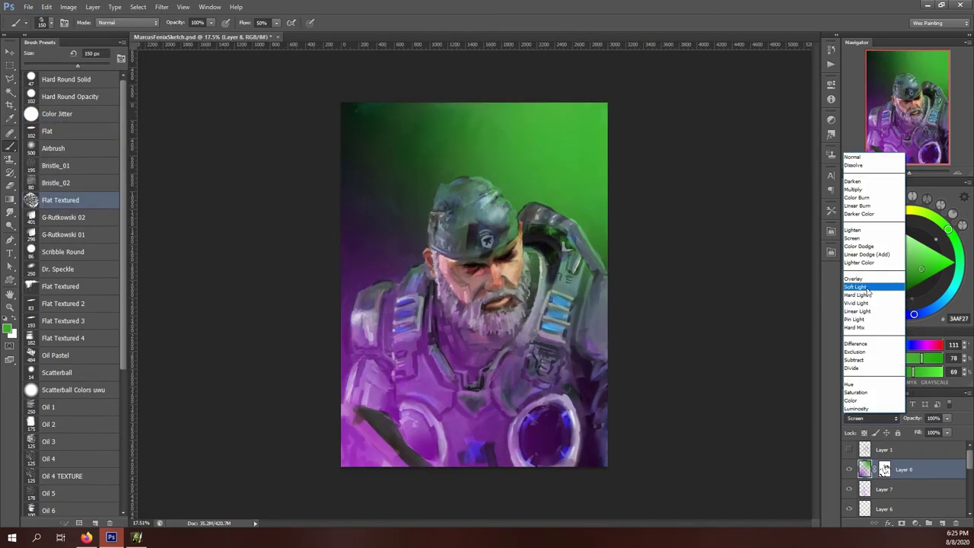
{"action": "left_click", "coordinate": [865, 184]}
{"action": "key", "text": "ctrl+backslash"}
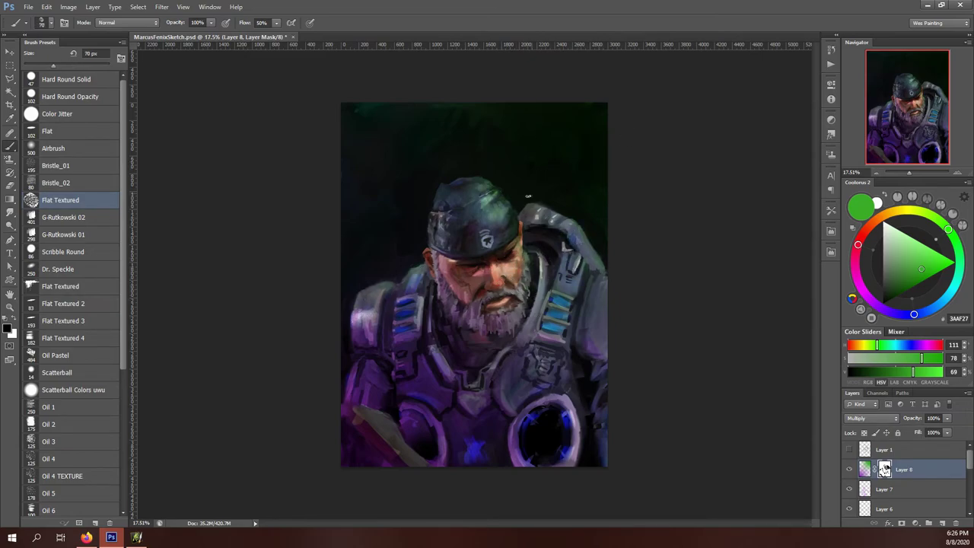
{"action": "key", "text": "bracketright"}
{"action": "key", "text": "bracketright"}
{"action": "key", "text": "bracketright"}
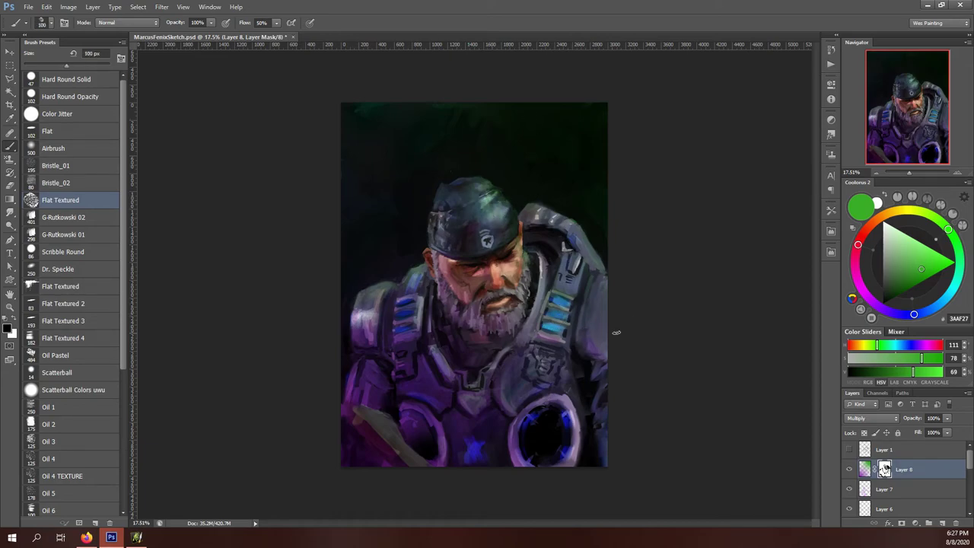
{"action": "key", "text": "d"}
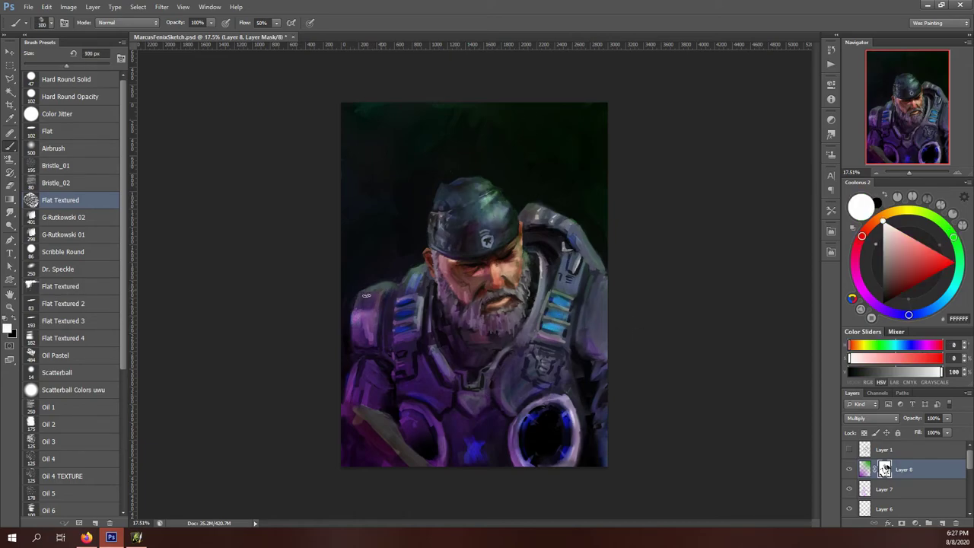
{"action": "mouse_move", "coordinate": [443, 274]}
{"action": "left_mouse_down"}
{"action": "mouse_move", "coordinate": [466, 303]}
{"action": "mouse_move", "coordinate": [487, 283]}
{"action": "left_mouse_up"}
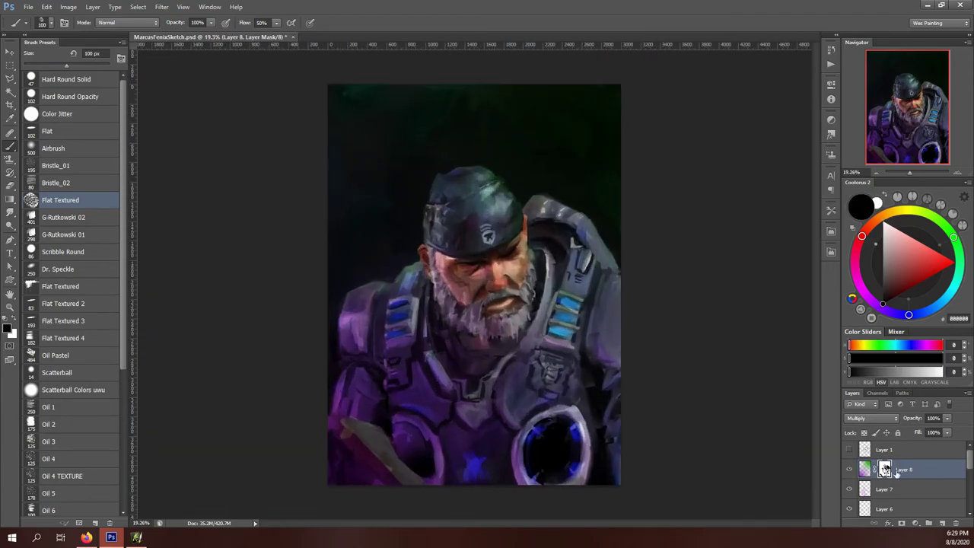
{"action": "key", "text": "ctrl+shift+alt+e"}
{"action": "key", "text": "ctrl+b"}
{"action": "left_click", "coordinate": [770, 109]}
{"action": "left_click", "coordinate": [753, 137]}
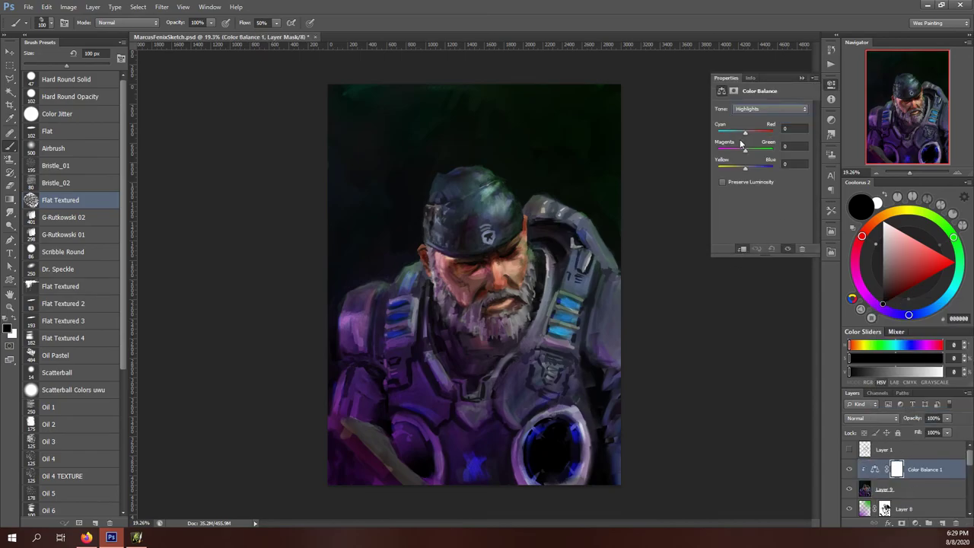
{"action": "mouse_move", "coordinate": [745, 132]}
{"action": "left_mouse_down"}
{"action": "mouse_move", "coordinate": [735, 153]}
{"action": "mouse_move", "coordinate": [744, 132]}
{"action": "mouse_move", "coordinate": [752, 150]}
{"action": "mouse_move", "coordinate": [736, 132]}
{"action": "mouse_move", "coordinate": [737, 149]}
{"action": "left_mouse_up"}
{"action": "left_click_drag", "start_coordinate": [745, 167], "coordinate": [753, 151]}
{"action": "left_click", "coordinate": [769, 109]}
{"action": "left_click", "coordinate": [761, 128]}
{"action": "left_click", "coordinate": [831, 83]}
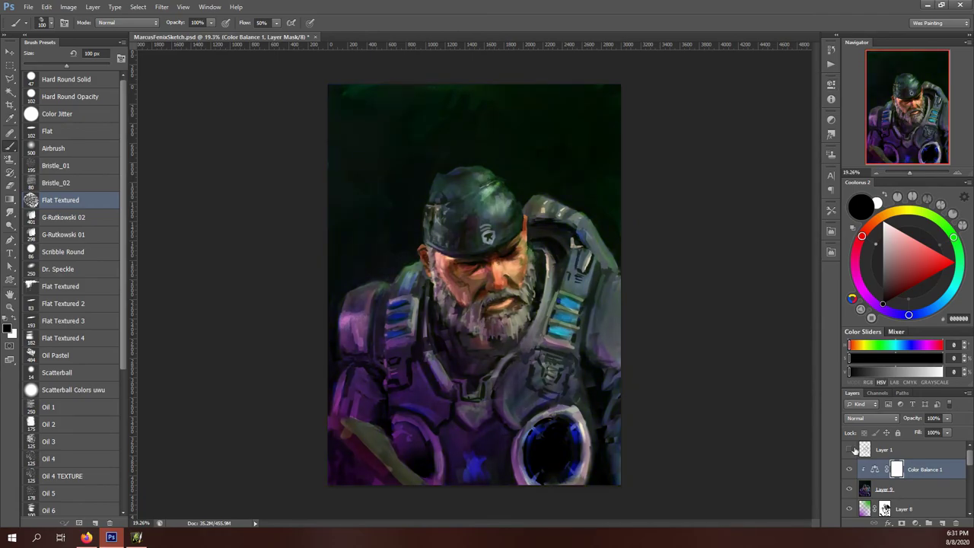
{"action": "left_click", "coordinate": [927, 523]}
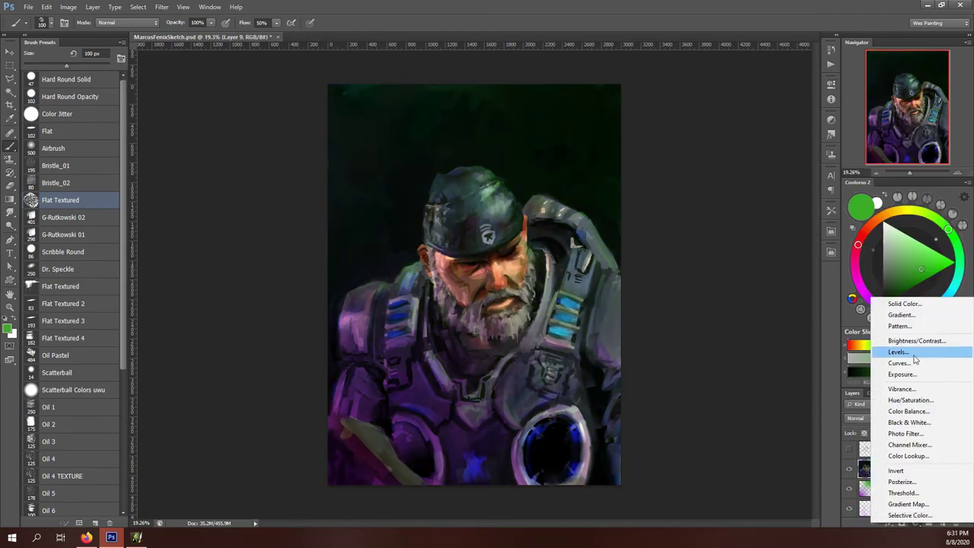
{"action": "left_click", "coordinate": [838, 355]}
{"action": "left_click", "coordinate": [752, 127]}
{"action": "left_click_drag", "start_coordinate": [806, 182], "coordinate": [788, 184]}
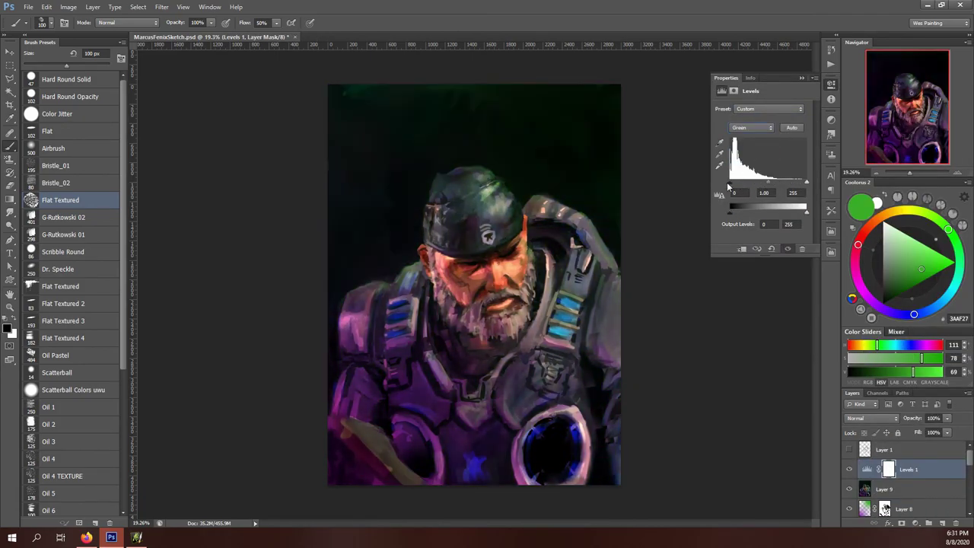
{"action": "left_click", "coordinate": [752, 127]}
{"action": "left_click", "coordinate": [749, 156]}
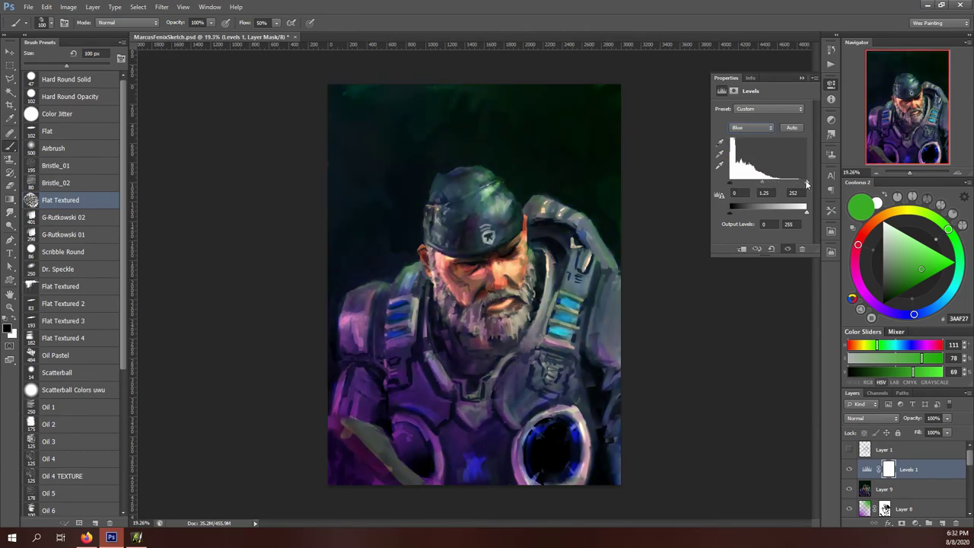
{"action": "right_click", "coordinate": [906, 470]}
{"action": "left_click", "coordinate": [887, 179]}
{"action": "left_click", "coordinate": [927, 523]}
{"action": "left_click", "coordinate": [799, 123]}
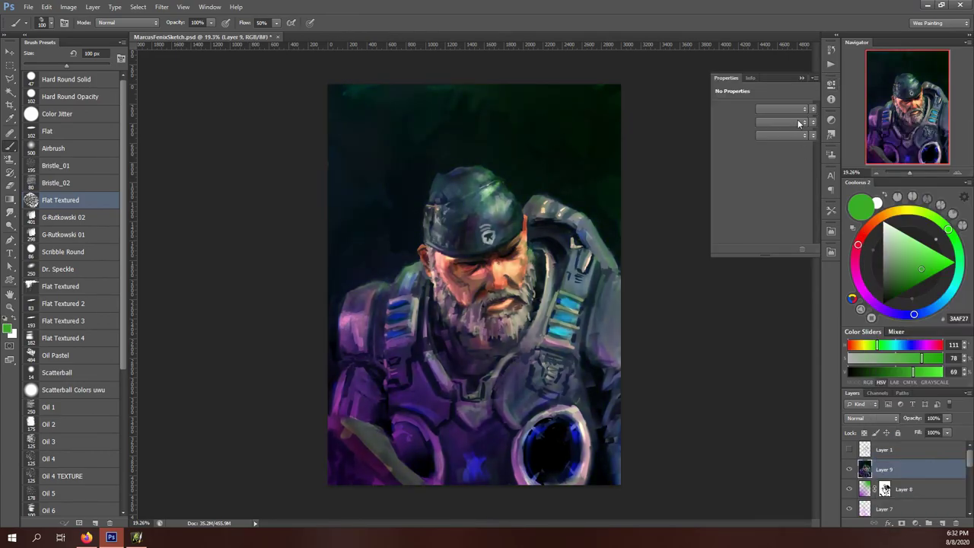
Add a Color Lookup adjustment layer and cycle 3DLUT presets, settling on FallColors
{"action": "left_click", "coordinate": [782, 109]}
{"action": "left_click", "coordinate": [781, 179]}
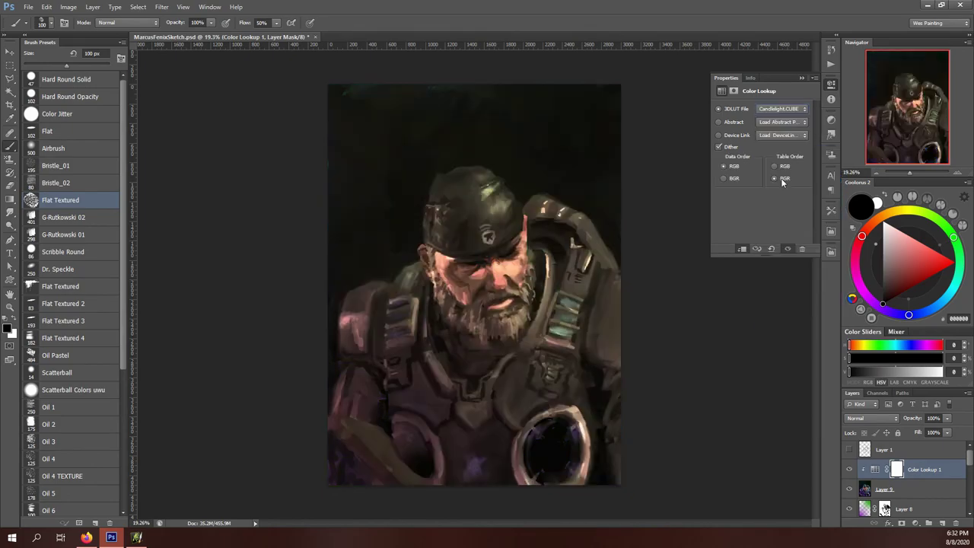
{"action": "key", "text": "Down"}
{"action": "key", "text": "Down"}
{"action": "key", "text": "Down"}
{"action": "key", "text": "Down"}
{"action": "key", "text": "Down"}
{"action": "key", "text": "Down"}
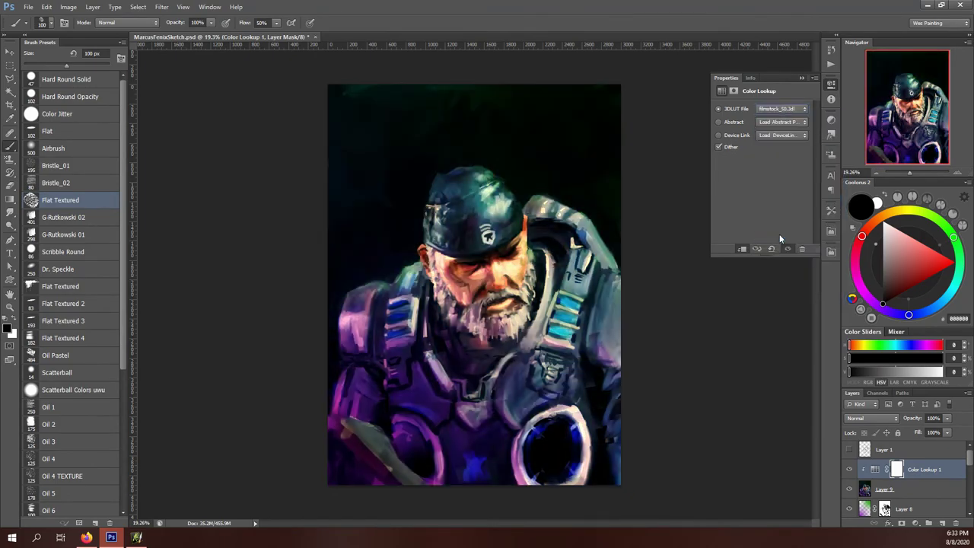
{"action": "key", "text": "Down"}
{"action": "left_click", "coordinate": [782, 109]}
{"action": "key", "text": "Down"}
{"action": "key", "text": "Down"}
{"action": "key", "text": "Down"}
{"action": "key", "text": "Down"}
{"action": "key", "text": "Down"}
{"action": "key", "text": "Return"}
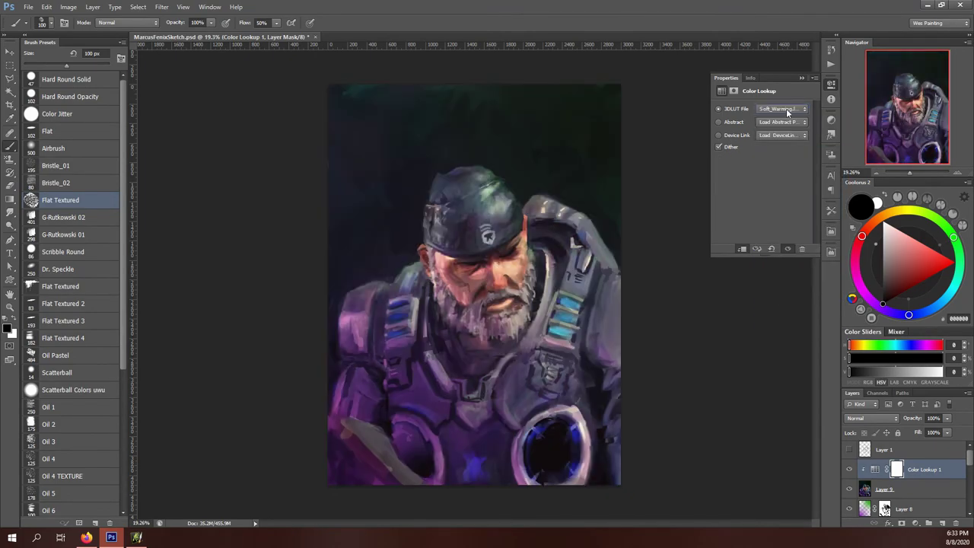
{"action": "left_click", "coordinate": [782, 108]}
{"action": "key", "text": "Escape"}
{"action": "left_click", "coordinate": [831, 83]}
Paint black on the lookup mask across the top with Flat Textured brushes to restore the green background
{"action": "left_click", "coordinate": [851, 472]}
{"action": "left_click", "coordinate": [61, 286]}
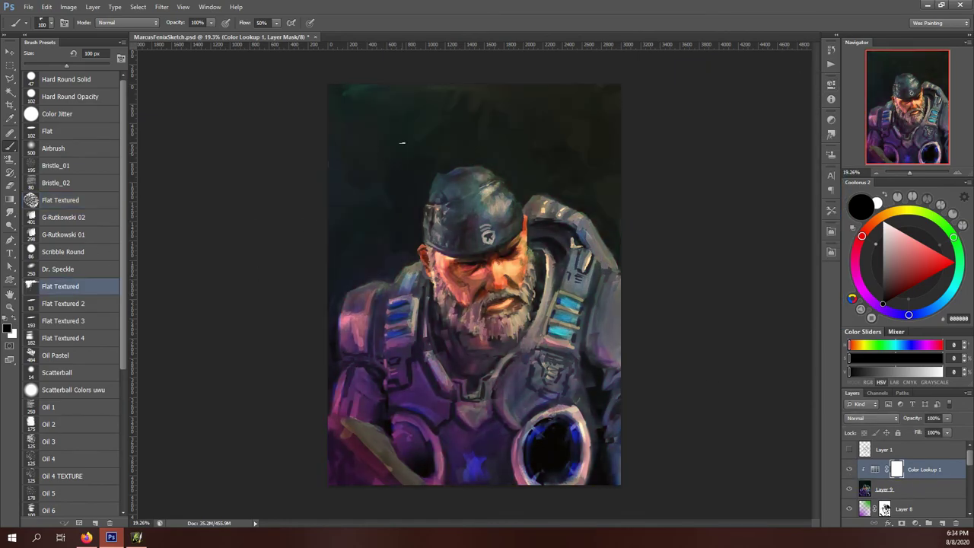
{"action": "mouse_move", "coordinate": [384, 98]}
{"action": "left_mouse_down"}
{"action": "mouse_move", "coordinate": [446, 144]}
{"action": "mouse_move", "coordinate": [571, 154]}
{"action": "mouse_move", "coordinate": [705, 277]}
{"action": "left_mouse_up"}
{"action": "left_click", "coordinate": [67, 303]}
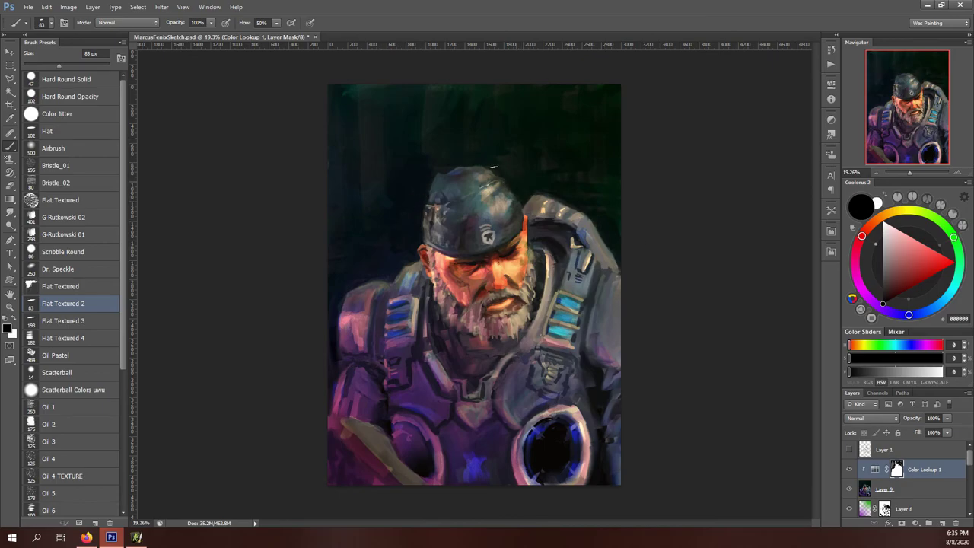
Add Layer 10 above the grade and pick olive and warm orange paint colours
{"action": "key", "text": "x"}
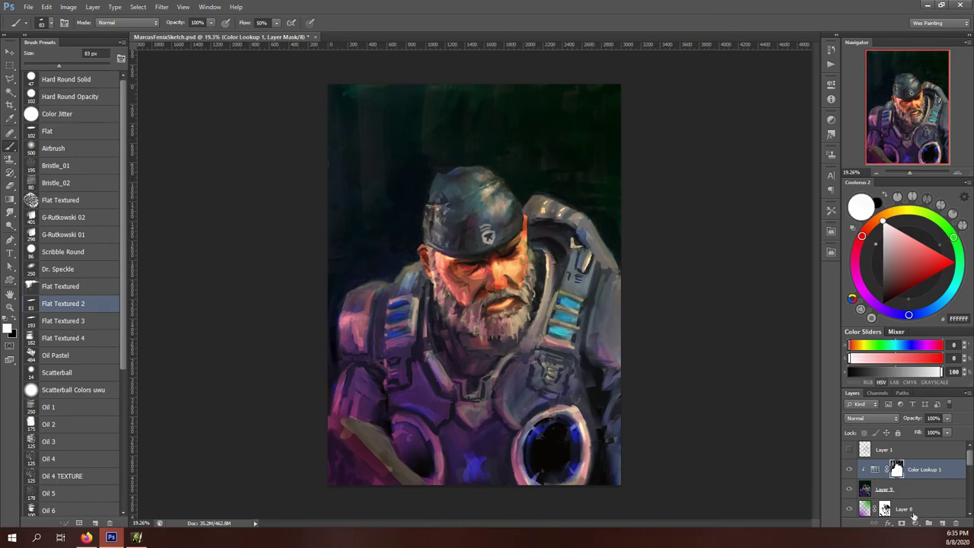
{"action": "left_click", "coordinate": [927, 524]}
{"action": "left_click", "coordinate": [527, 257], "text": "alt"}
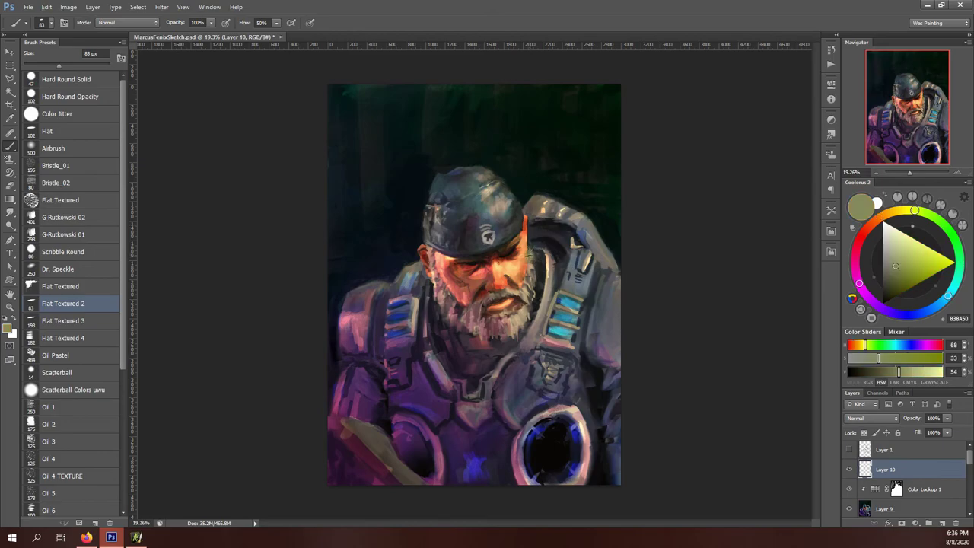
{"action": "left_click", "coordinate": [516, 268], "text": "alt"}
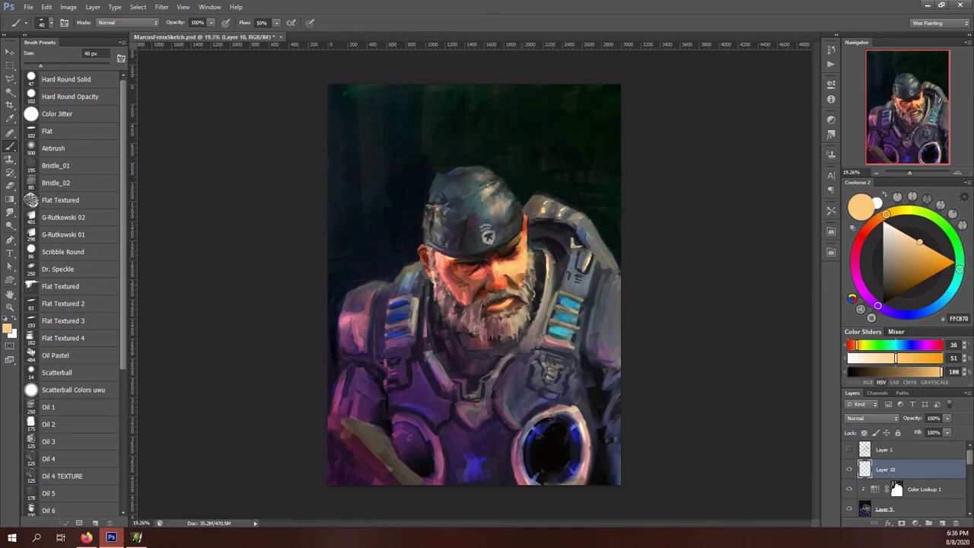
{"action": "left_click", "coordinate": [520, 261], "text": "alt"}
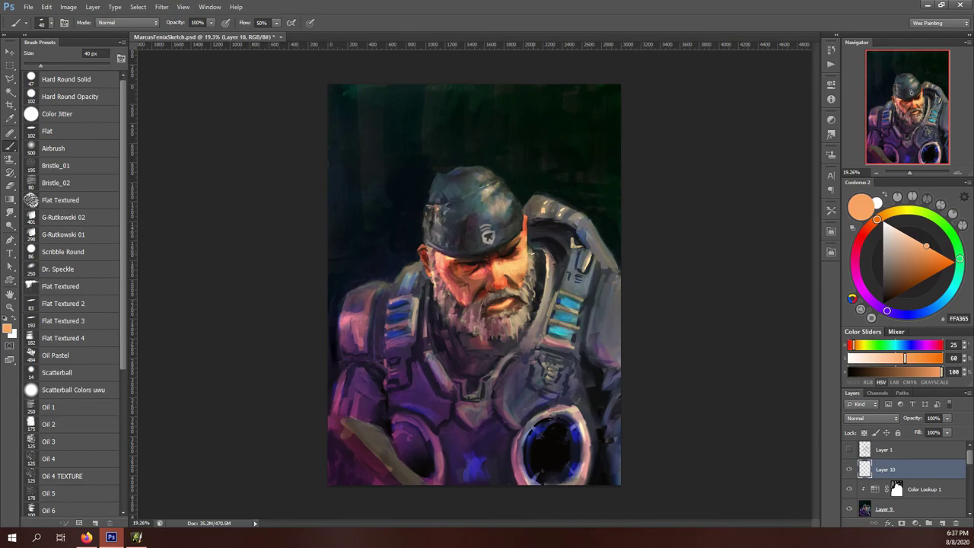
Add Layer 11, try a black radial vignette around the face, then undo it
{"action": "left_click", "coordinate": [941, 523]}
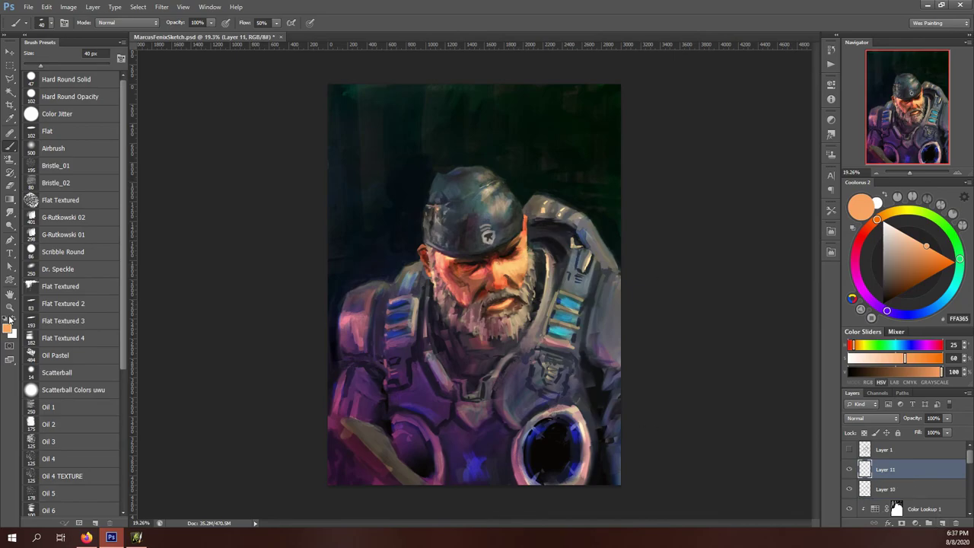
{"action": "key", "text": "d"}
{"action": "key", "text": "g"}
{"action": "left_click_drag", "start_coordinate": [473, 281], "coordinate": [156, 500]}
{"action": "scroll", "coordinate": [324, 391], "scroll_direction": "down", "scroll_amount": 2}
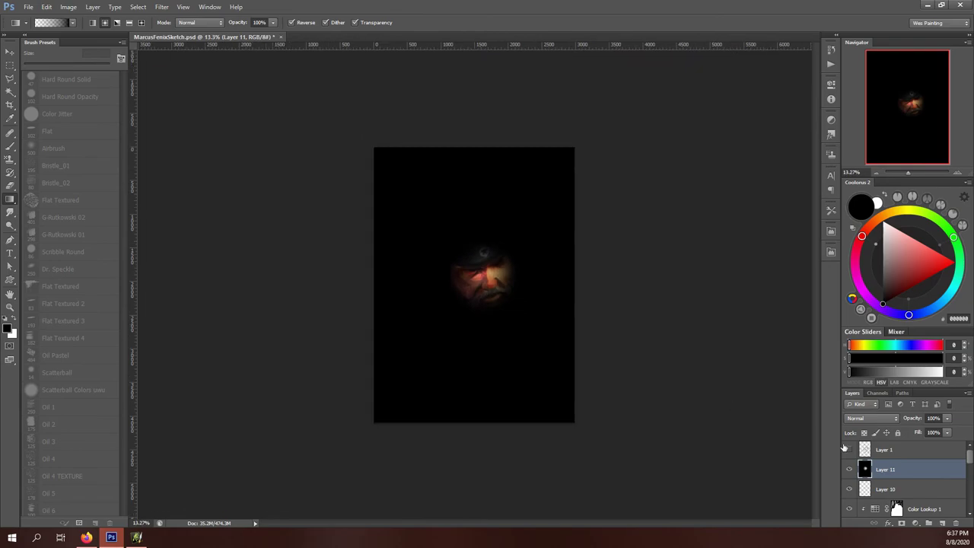
{"action": "key", "text": "ctrl+z"}
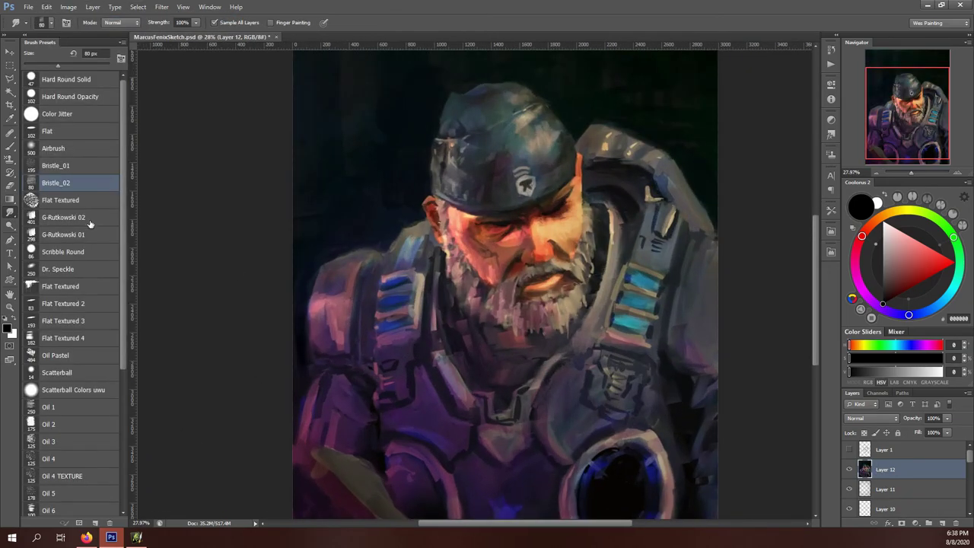
Smudge Layer 12 with an enlarged Flat Textured brush, then the large G-Rutkowski 01 brush
{"action": "left_click", "coordinate": [73, 202]}
{"action": "key", "text": "bracketright"}
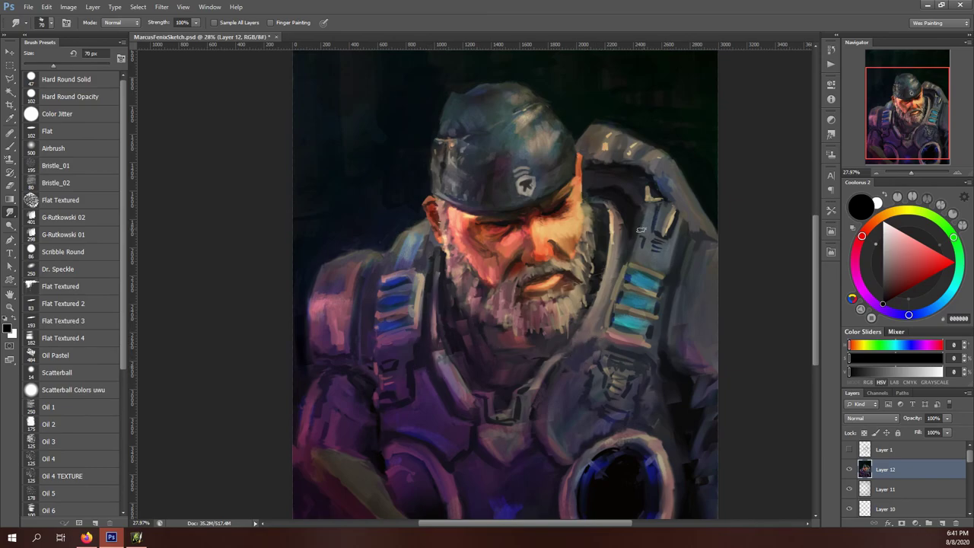
{"action": "left_click", "coordinate": [83, 235]}
Return to the brush and sample dark, mid and greyish purples from the armour and chest
{"action": "key", "text": "b"}
{"action": "left_click", "coordinate": [621, 218], "text": "alt"}
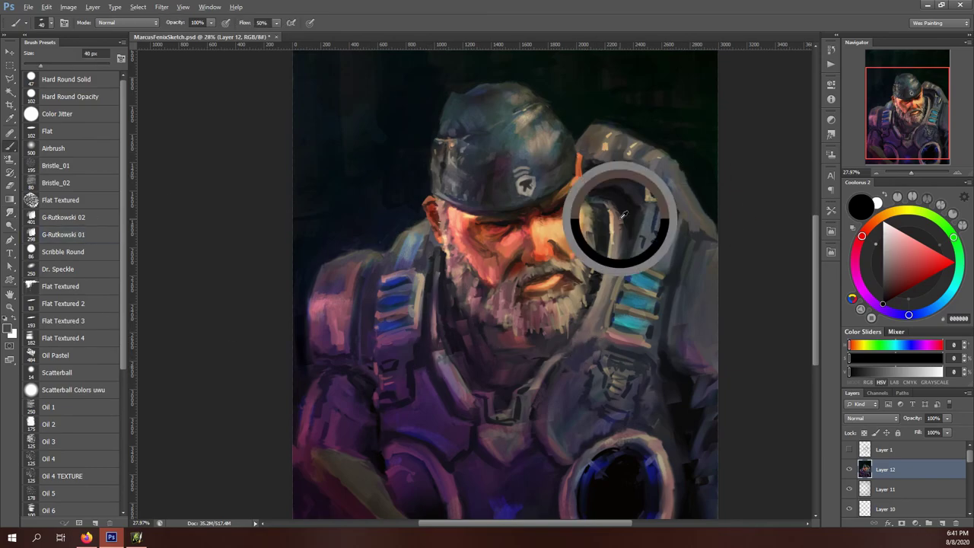
{"action": "left_click", "coordinate": [374, 225], "text": "alt"}
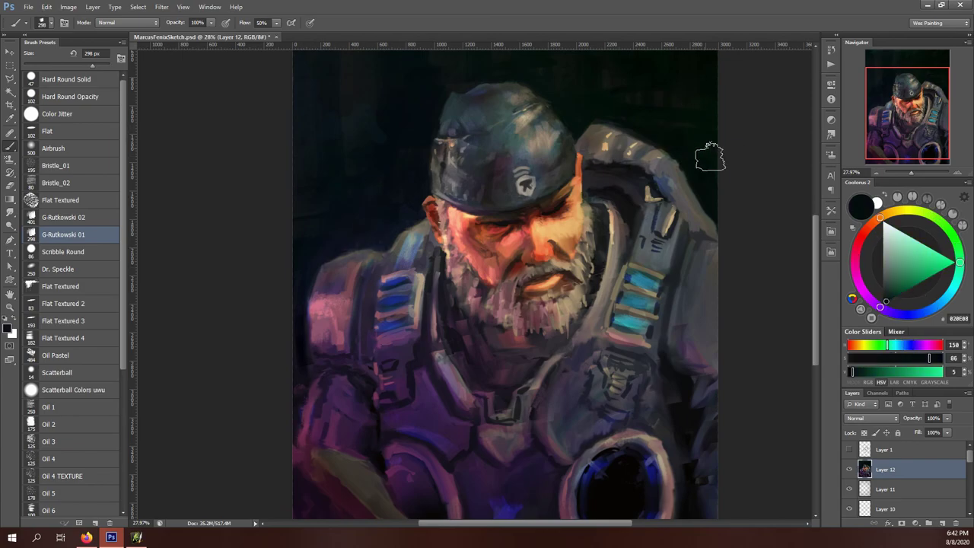
{"action": "left_click", "coordinate": [430, 419], "text": "alt"}
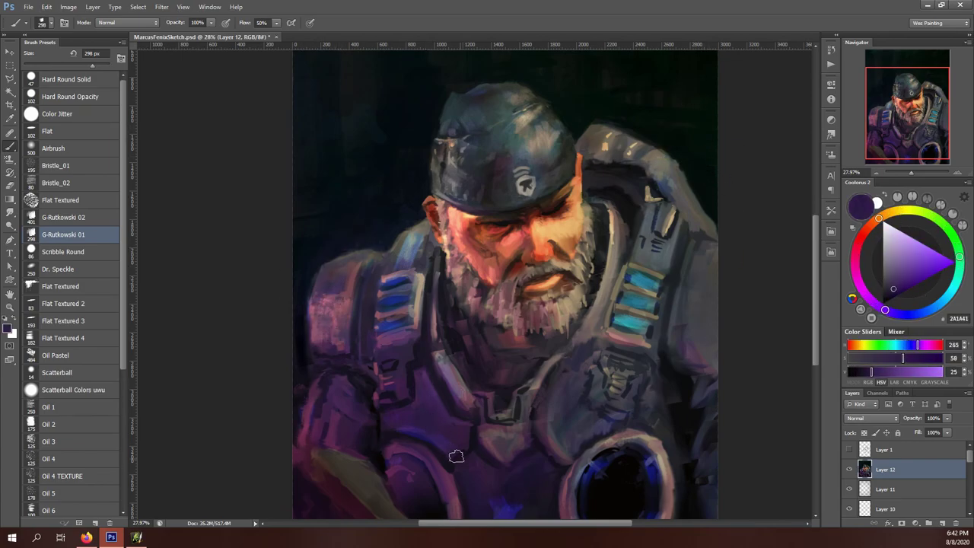
{"action": "left_click", "coordinate": [566, 409], "text": "alt"}
{"action": "left_click", "coordinate": [495, 478], "text": "alt"}
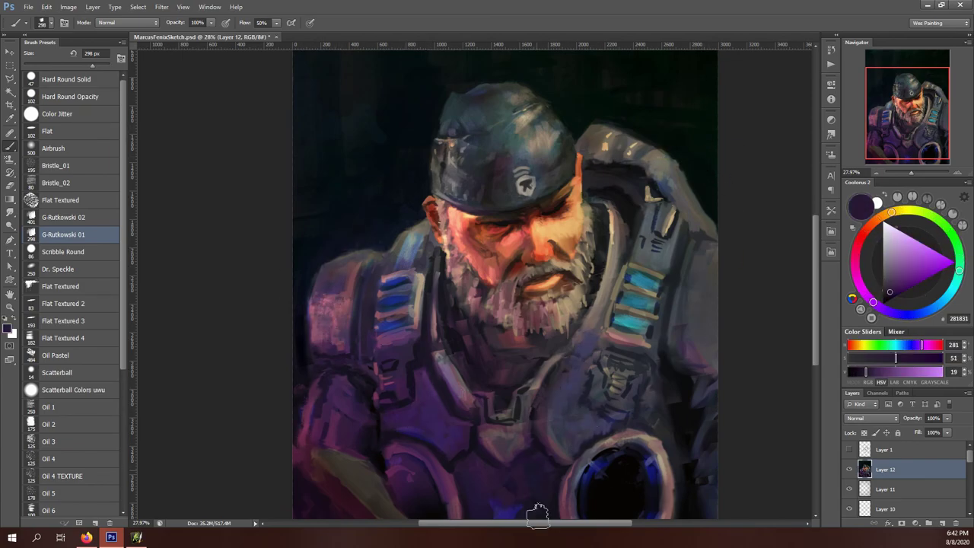
{"action": "scroll", "coordinate": [421, 331], "scroll_direction": "down", "scroll_amount": 2}
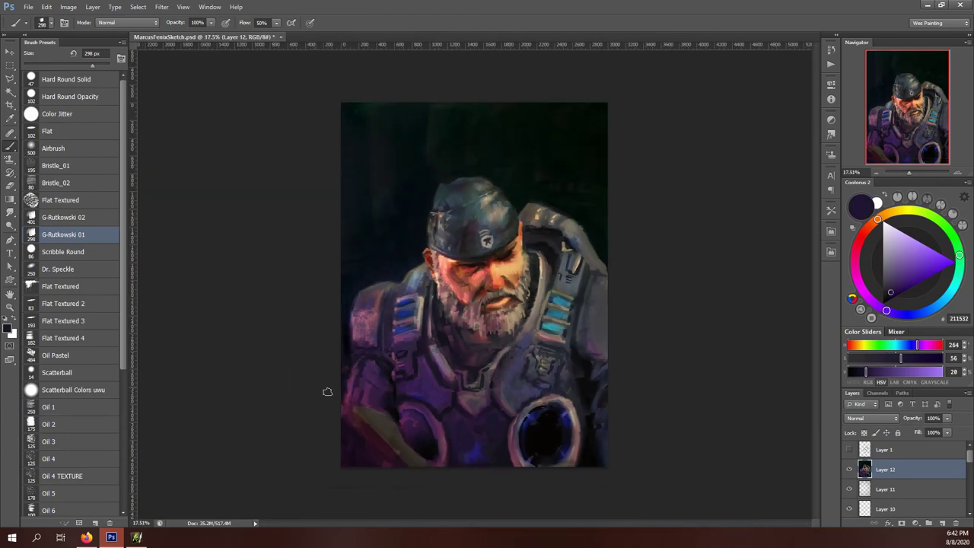
Shrink the brush and sample dark teal, near-black blue, light brown and blue-grey tones
{"action": "key", "text": "comma"}
{"action": "left_click", "coordinate": [550, 377], "text": "alt"}
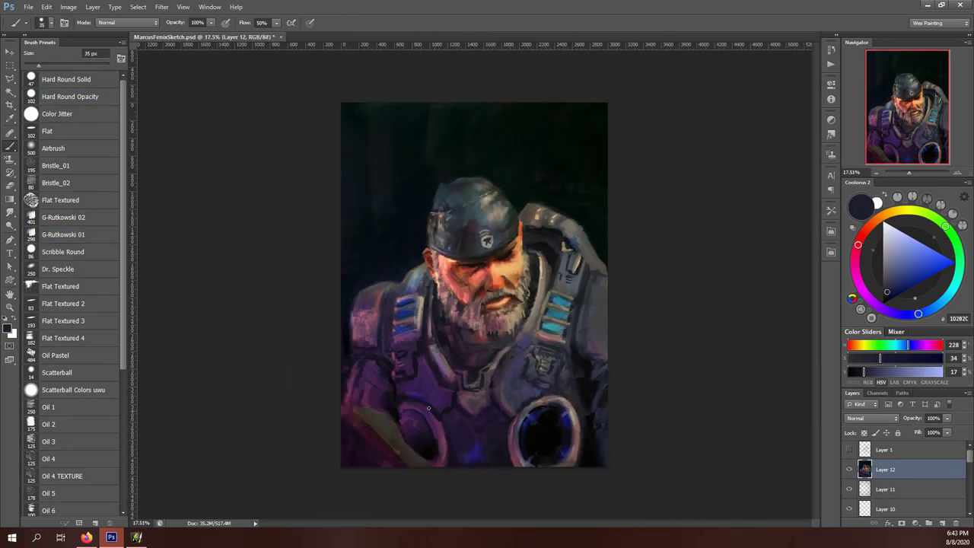
{"action": "left_click", "coordinate": [535, 402], "text": "alt"}
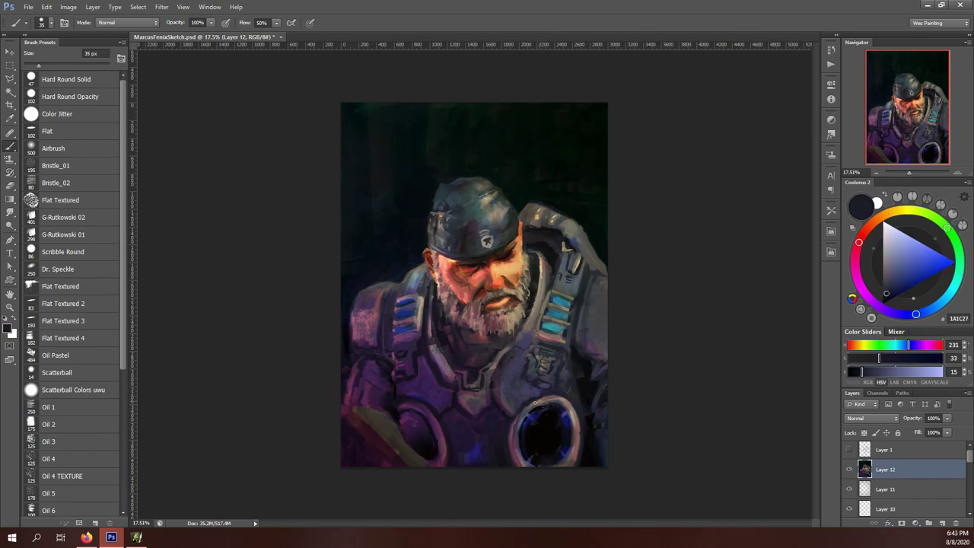
{"action": "left_click", "coordinate": [486, 368], "text": "alt"}
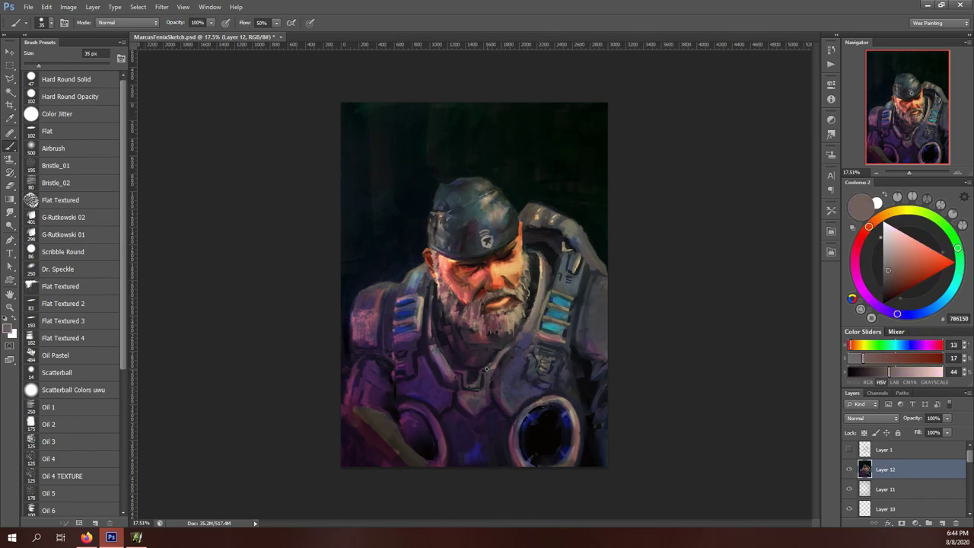
{"action": "left_click", "coordinate": [514, 342], "text": "alt"}
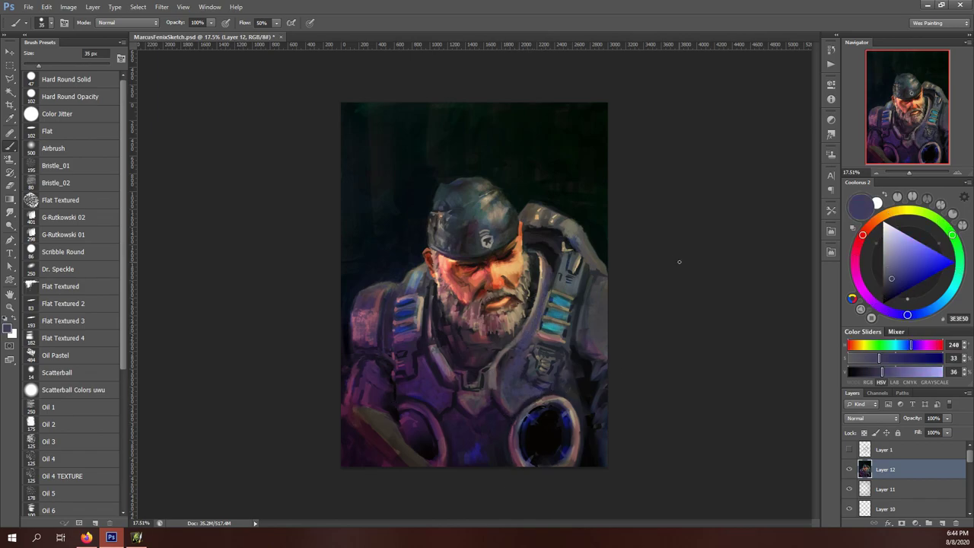
Paste the signature from its PSD into the bottom-right corner in Divide mode at 39% opacity
{"action": "left_click", "coordinate": [28, 7]}
{"action": "left_click", "coordinate": [65, 130]}
{"action": "left_click", "coordinate": [137, 7]}
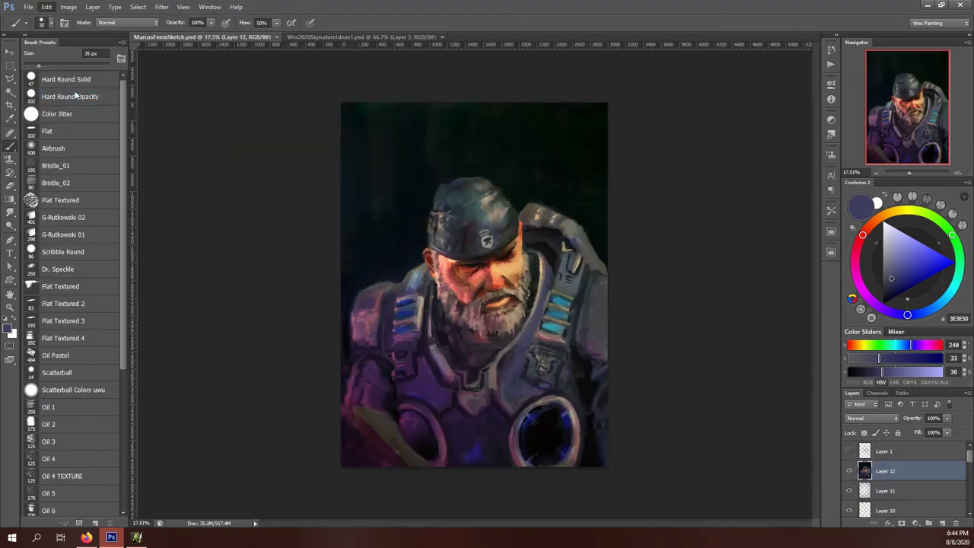
{"action": "key", "text": "ctrl+v"}
{"action": "left_click_drag", "start_coordinate": [467, 282], "coordinate": [591, 446]}
{"action": "key", "text": "Return"}
{"action": "left_click_drag", "start_coordinate": [944, 433], "coordinate": [917, 432]}
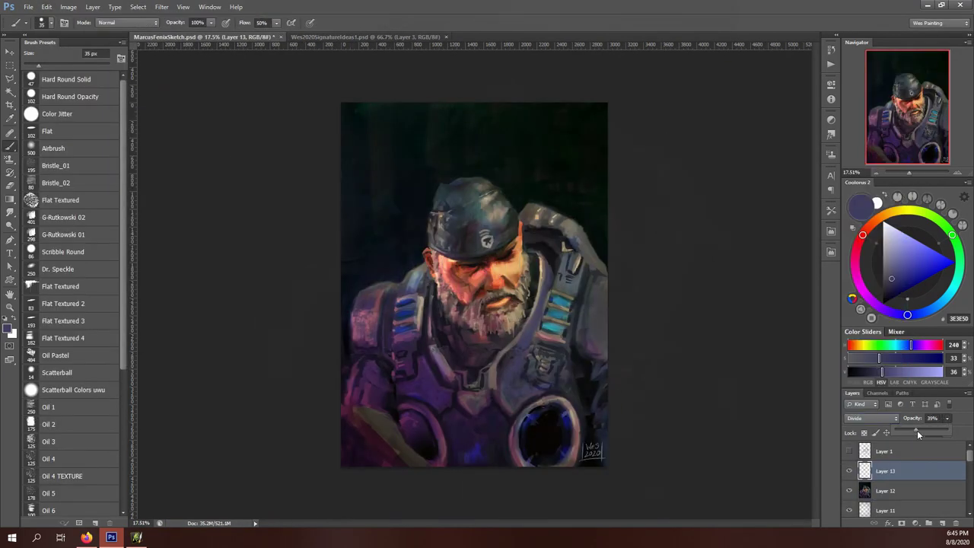